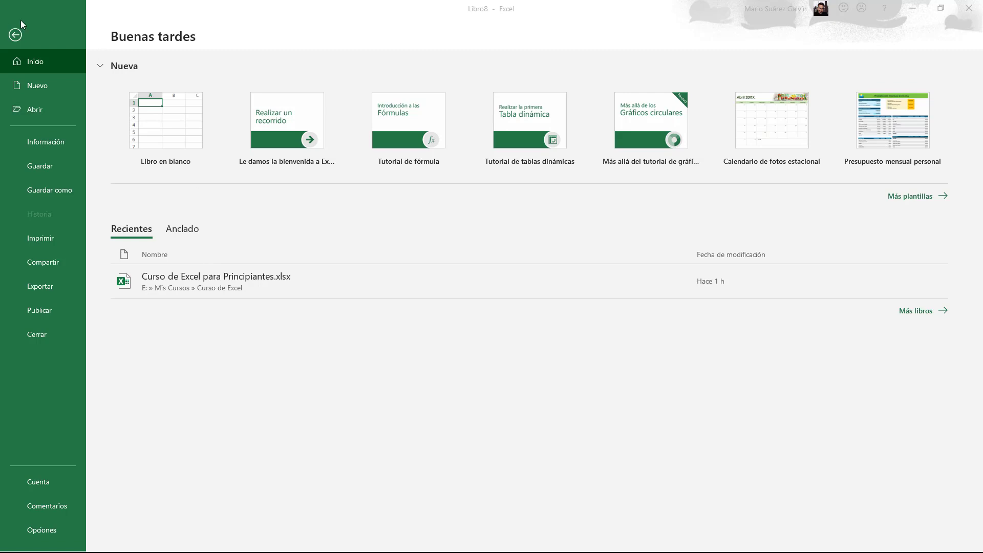
Step: Look through the templates available for creating a new workbook
click(29, 87)
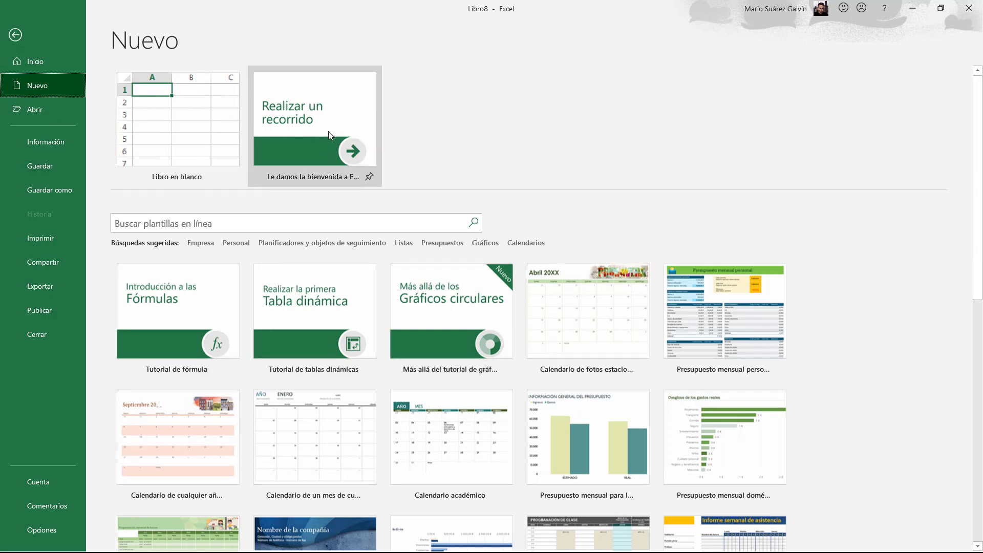
scroll(709, 324, down, 6)
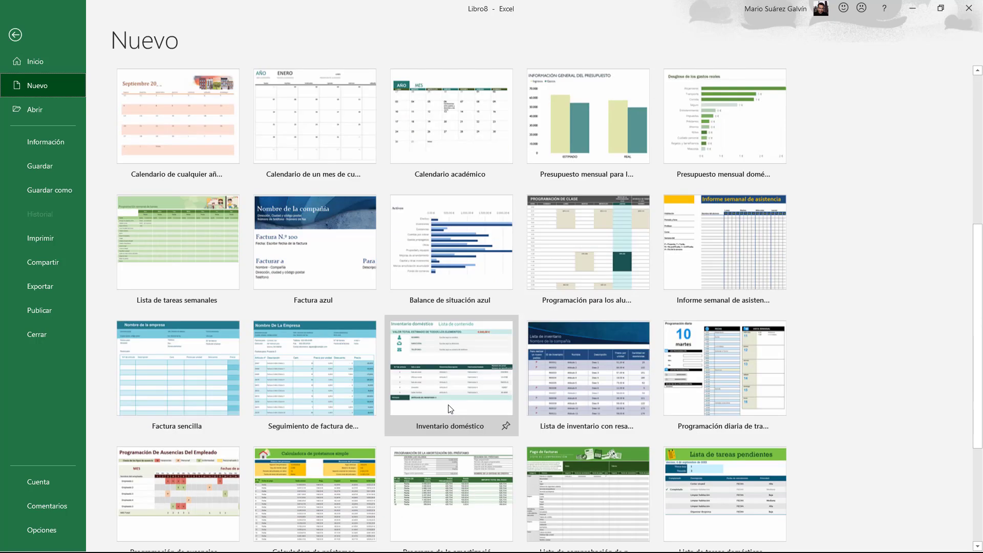
scroll(449, 409, down, 1)
scroll(351, 340, down, 3)
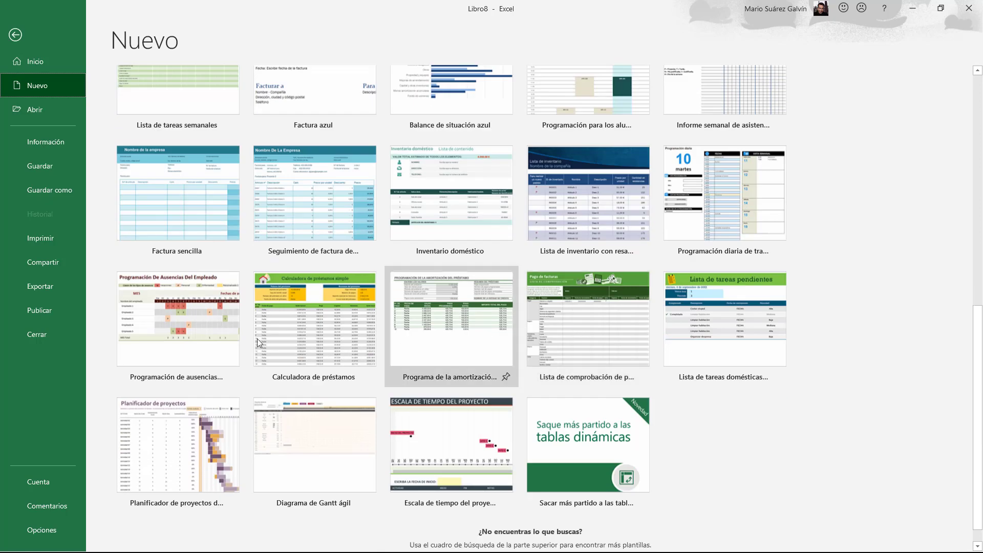
scroll(348, 334, up, 9)
scroll(379, 344, up, 1)
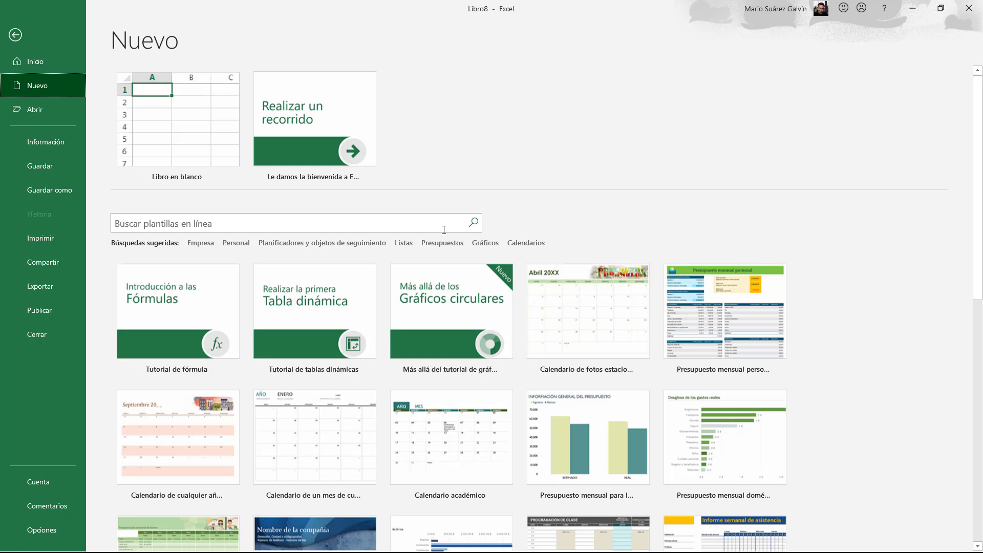
Step: Review the locations for opening a workbook, including OneDrive, Este PC and the file browser, without opening any file
click(42, 111)
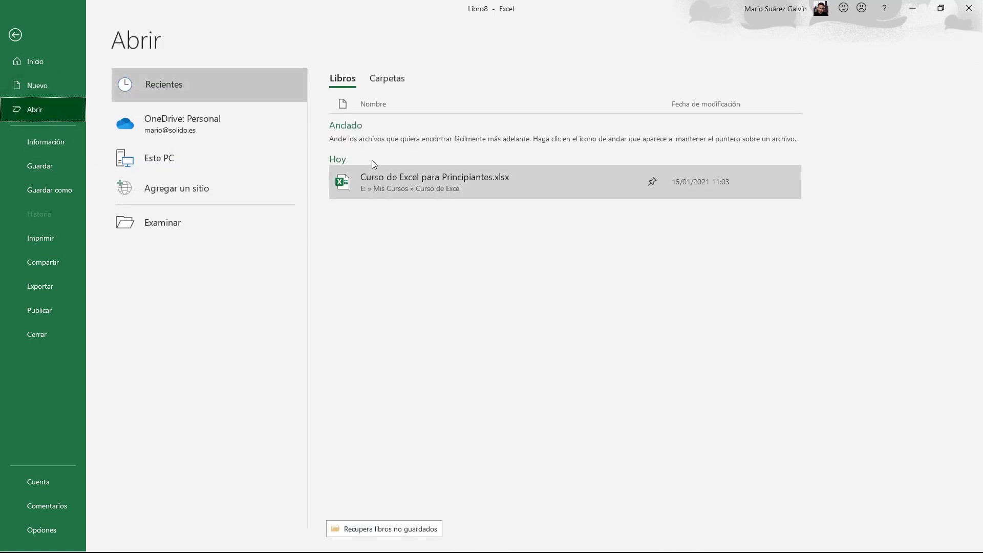
click(183, 125)
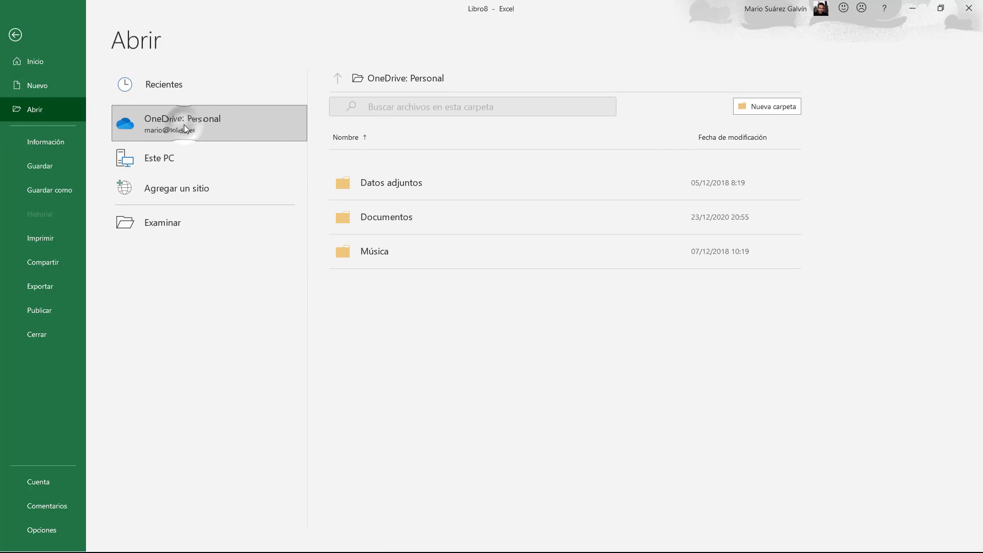
click(183, 164)
click(182, 187)
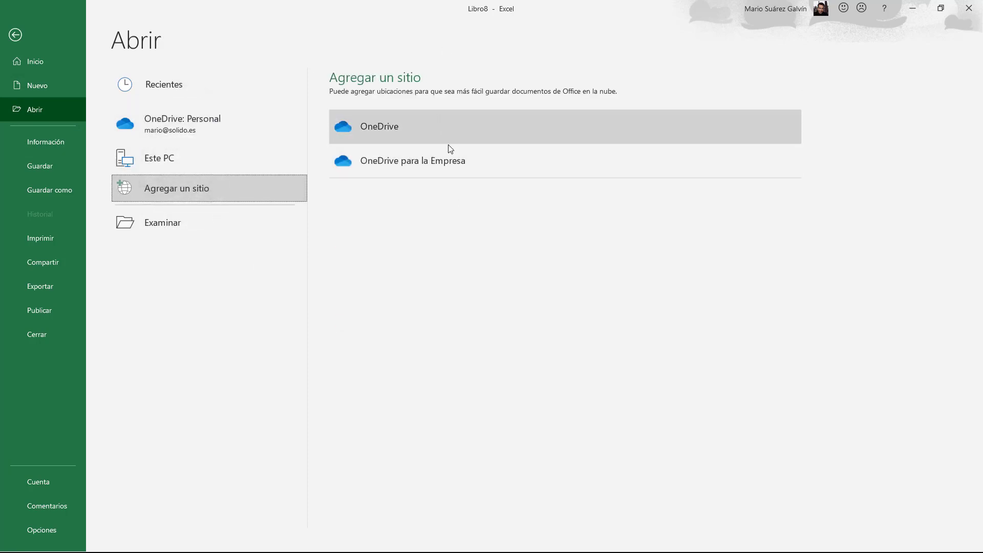
click(151, 226)
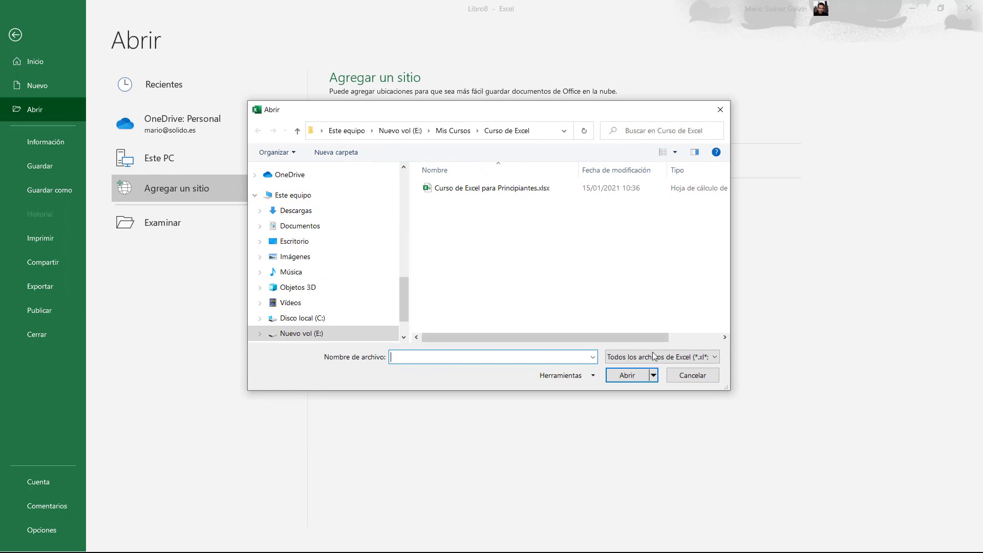
click(692, 375)
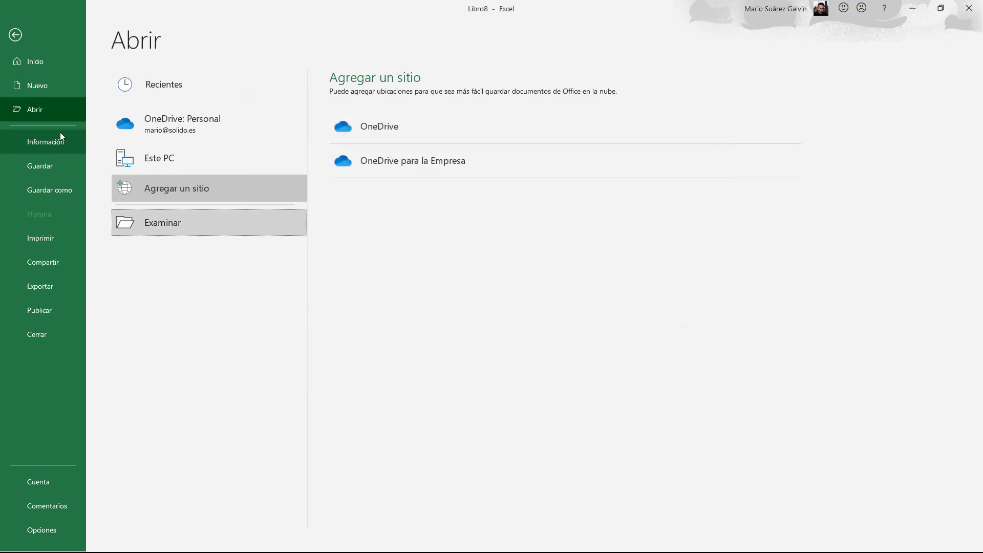
Step: View the current workbook's information page and create a new blank workbook
click(56, 147)
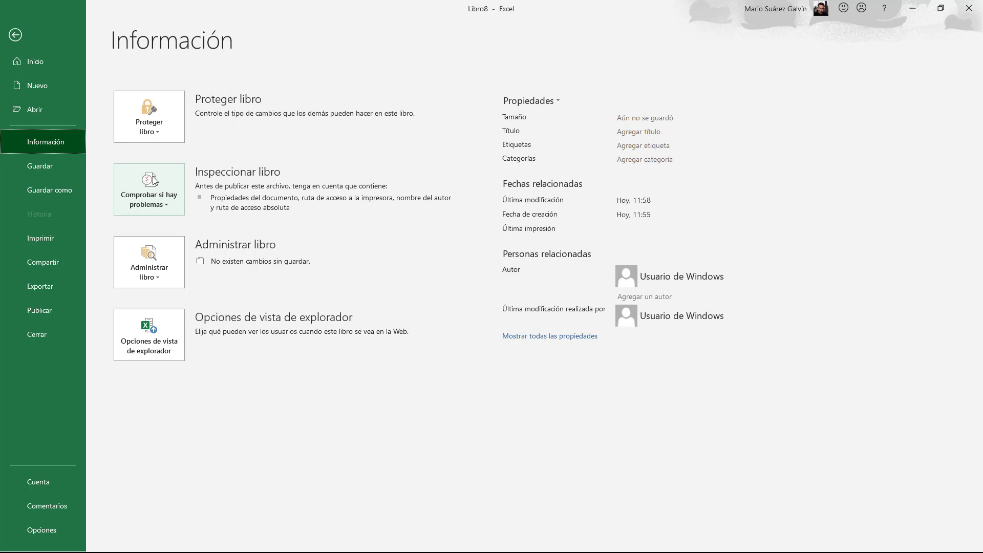
click(68, 58)
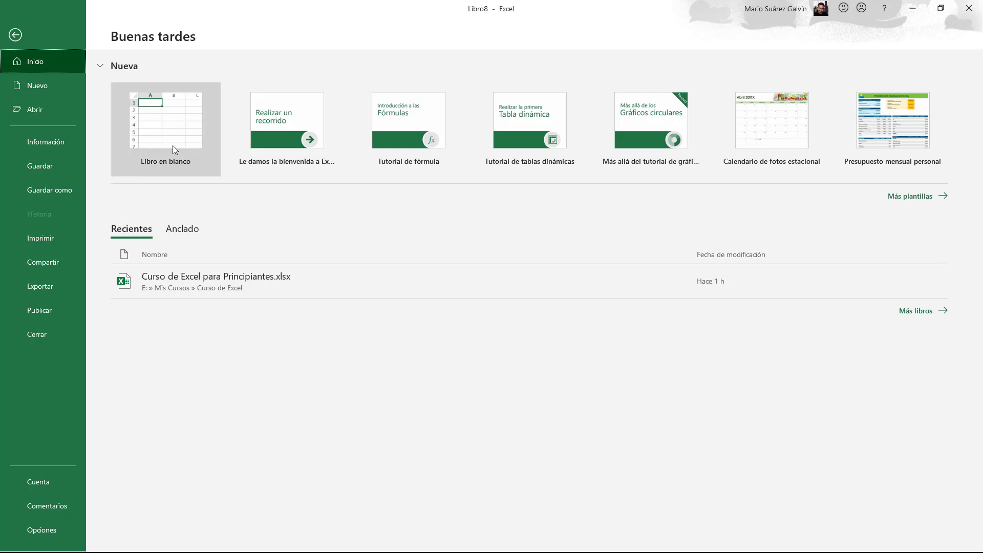
click(150, 128)
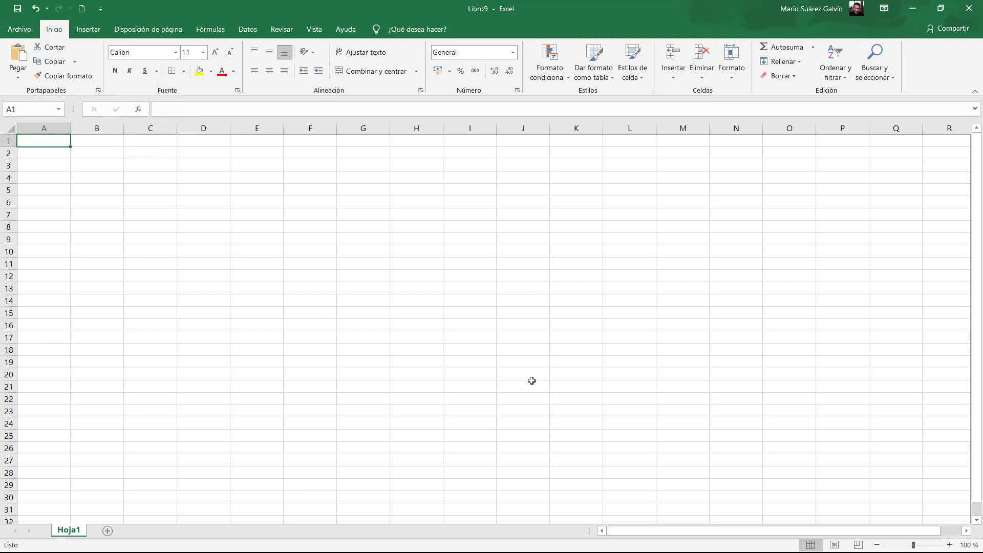
Step: Select cells F16, K6, E7 and B11 one after another in the blank sheet
click(299, 323)
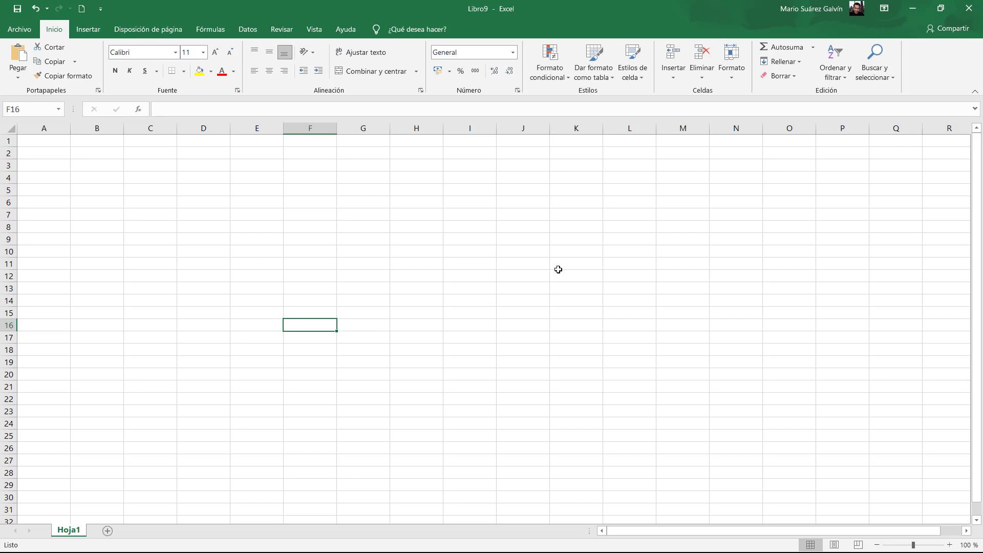
click(573, 204)
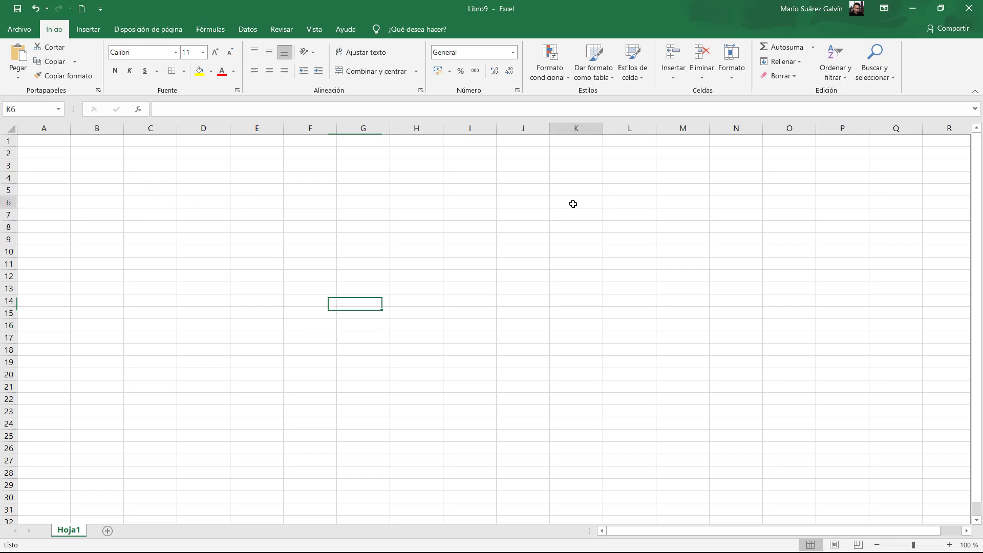
click(251, 213)
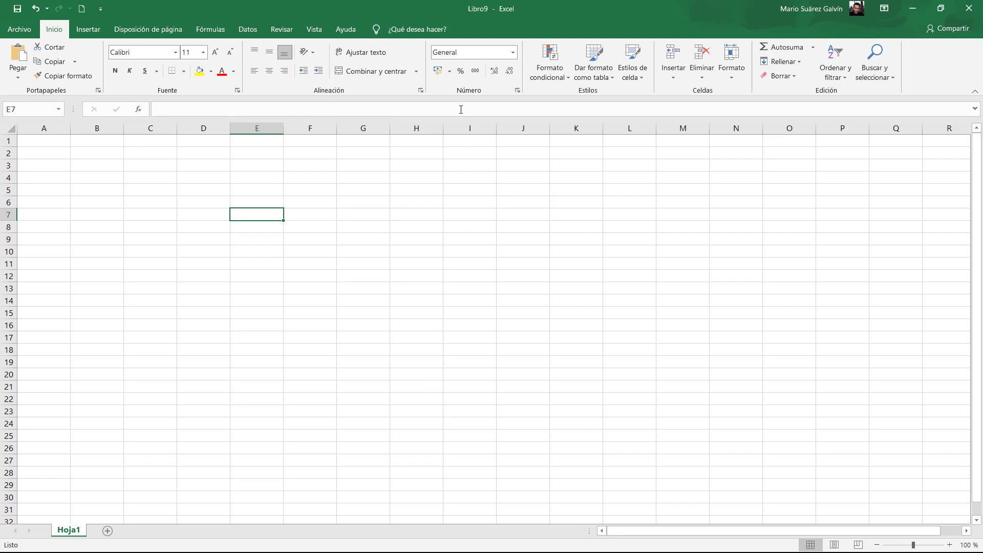
click(116, 265)
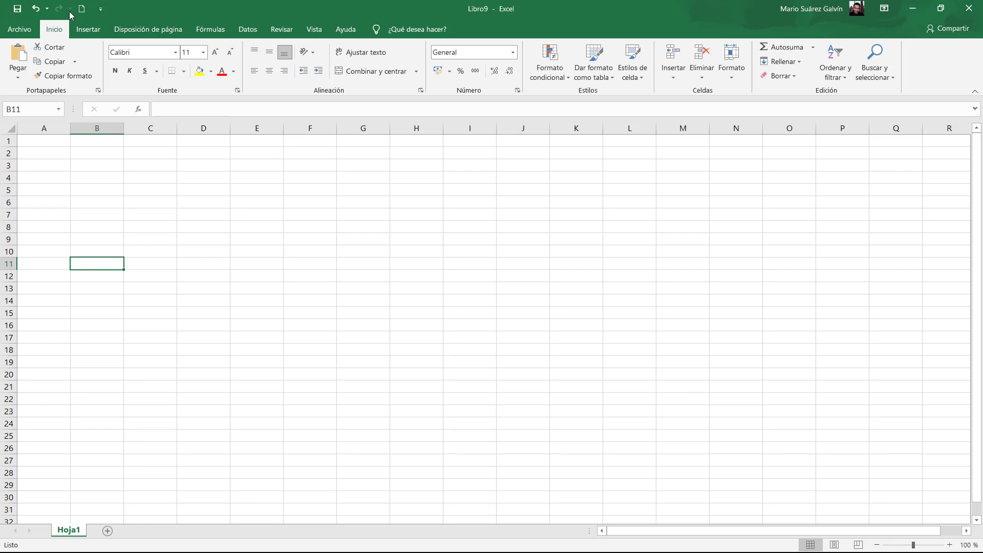
Step: View the save locations offered for the new workbook and leave without saving
click(18, 9)
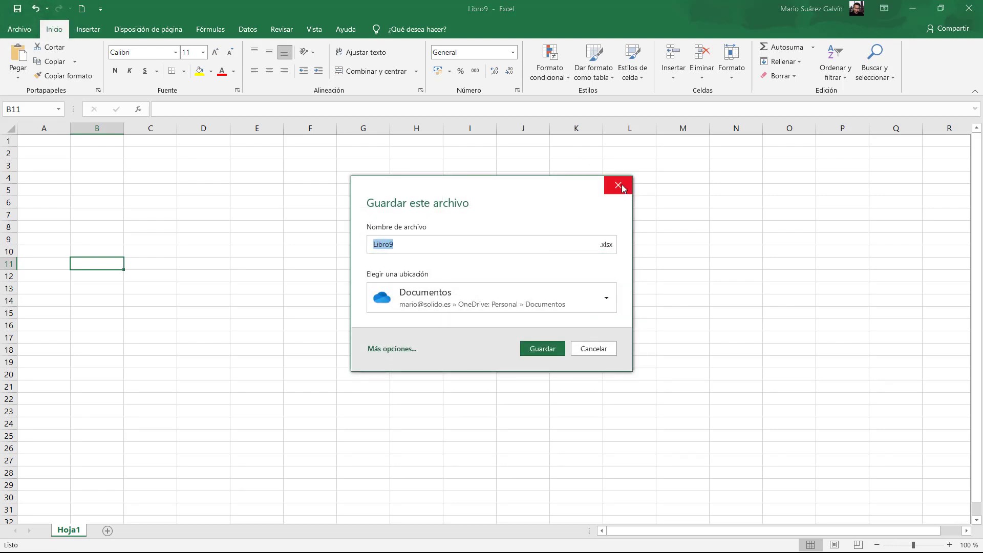
click(556, 288)
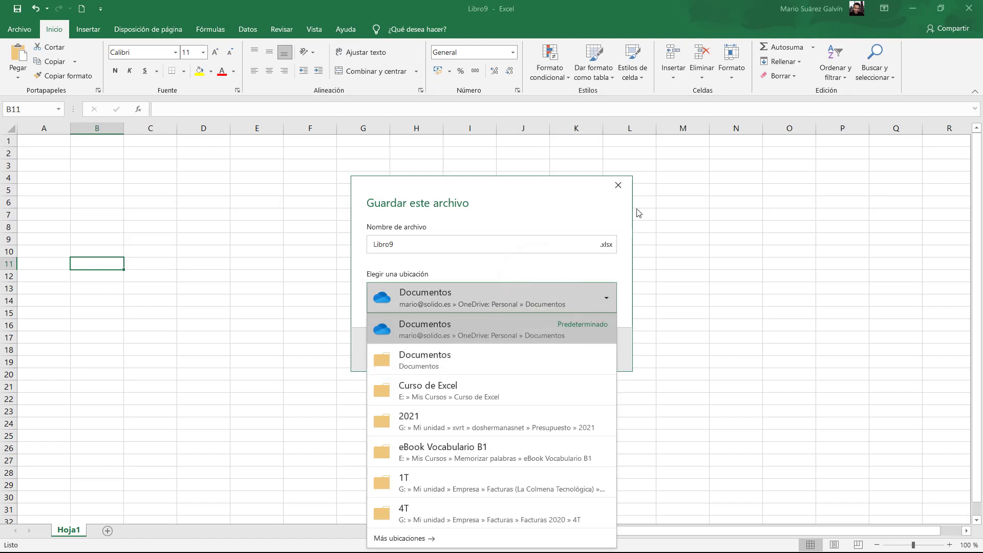
click(620, 188)
click(621, 188)
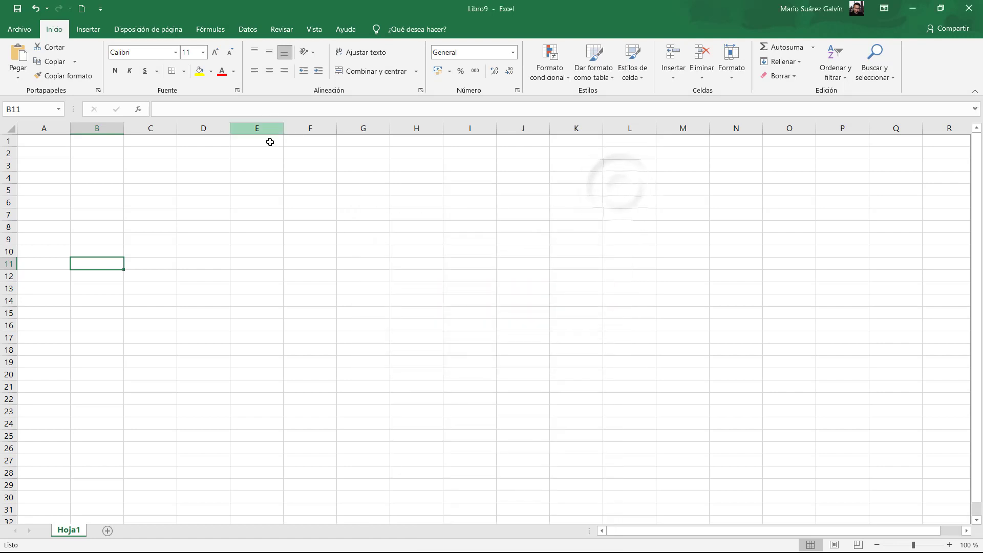
Step: Examine the list of undoable actions and the customization options of the quick access commands
click(47, 9)
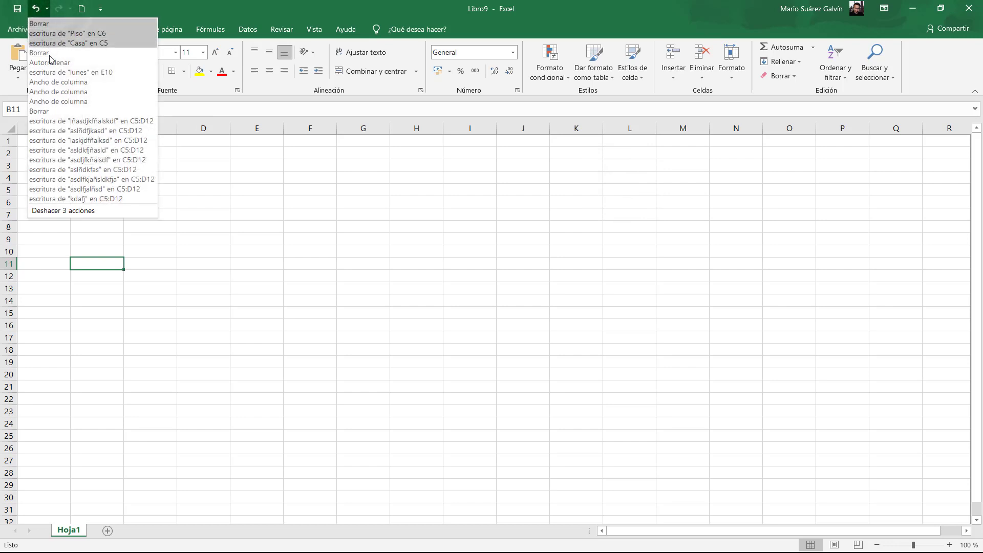
click(48, 9)
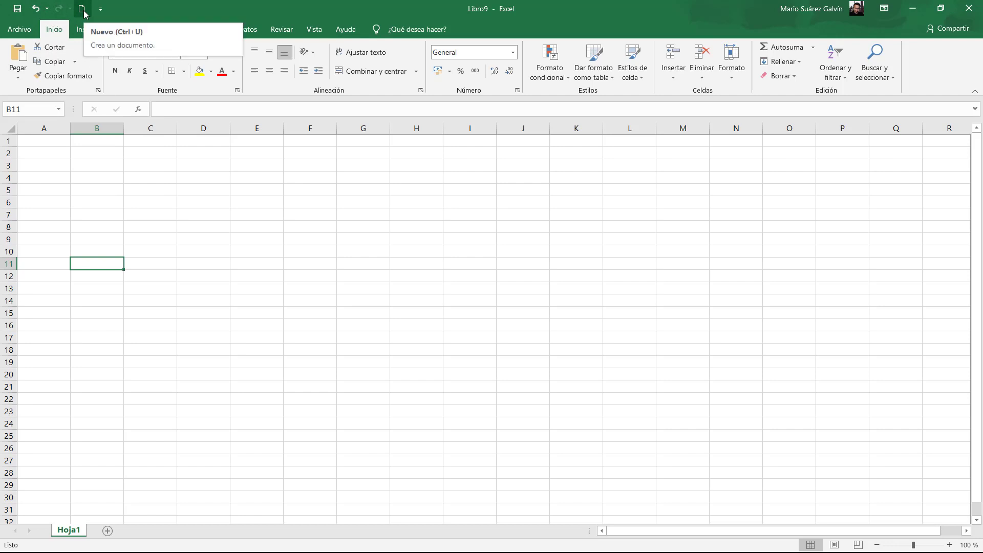
click(99, 9)
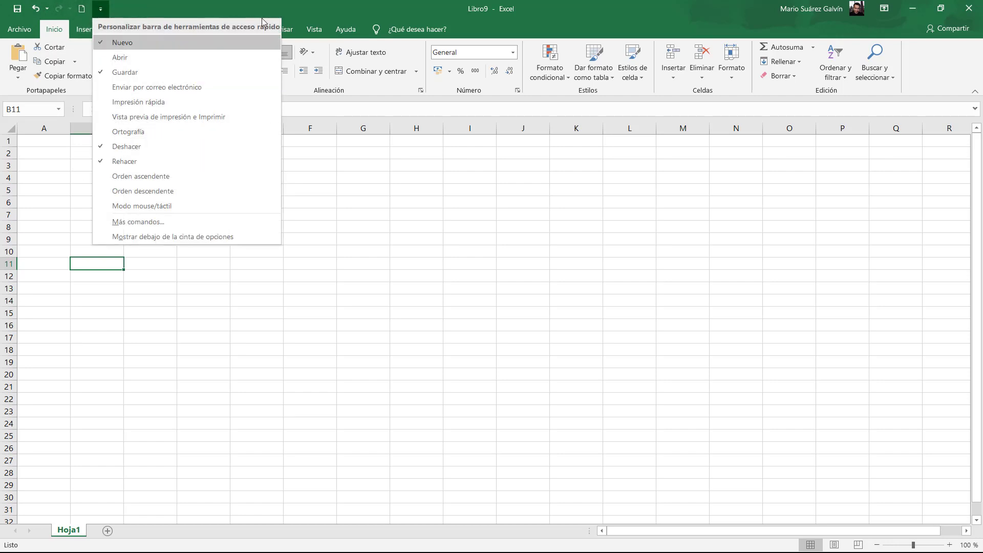
click(287, 9)
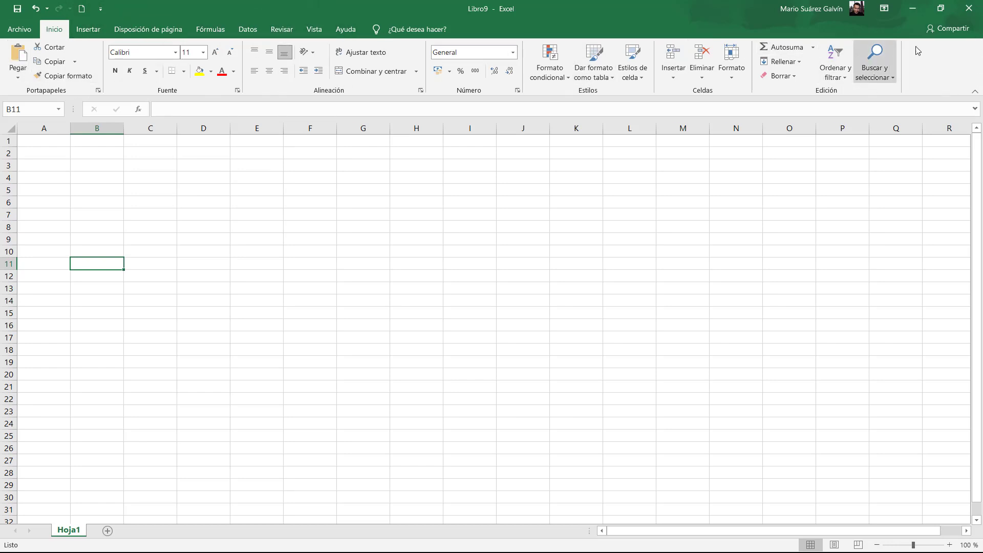
Step: Set the ribbon to hide automatically and restore it to showing tabs and commands
click(884, 9)
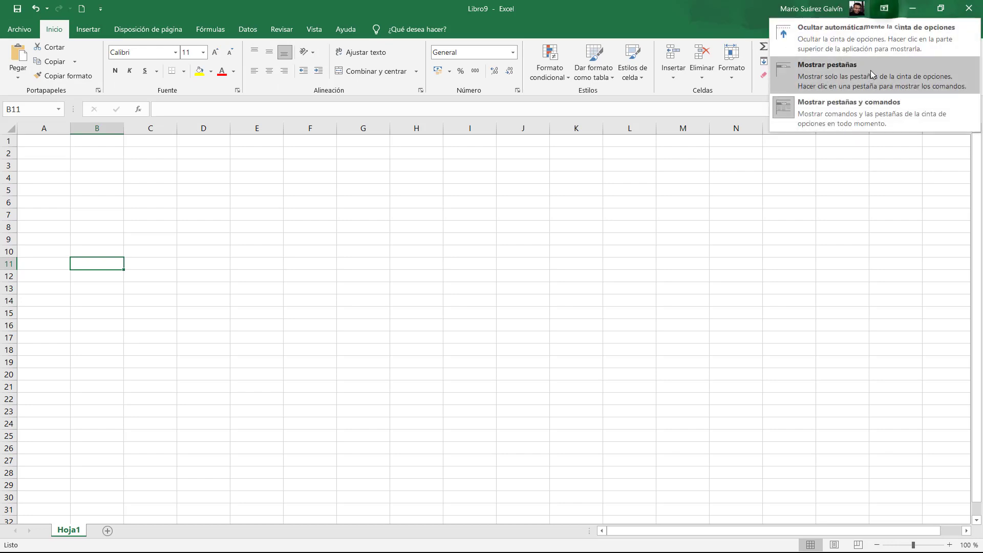
click(864, 32)
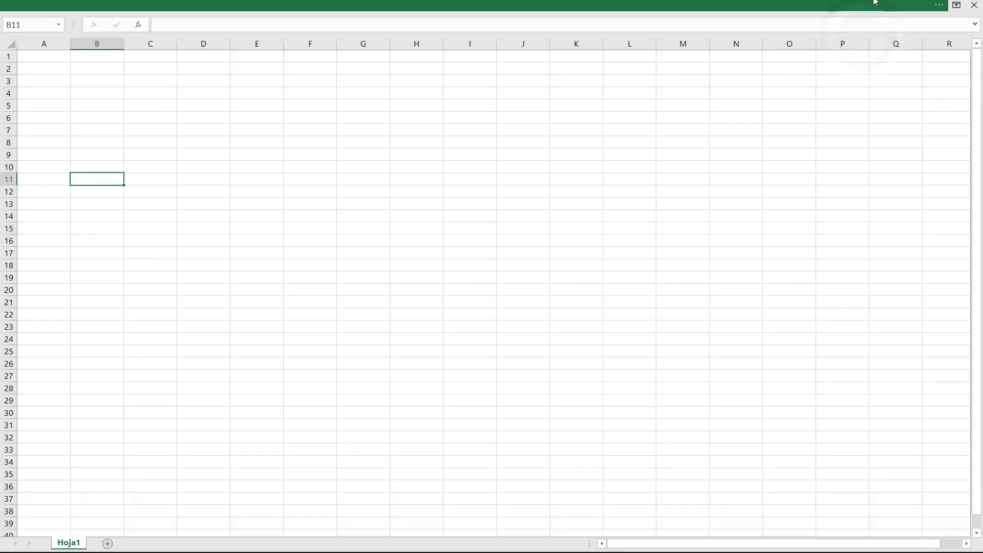
click(942, 9)
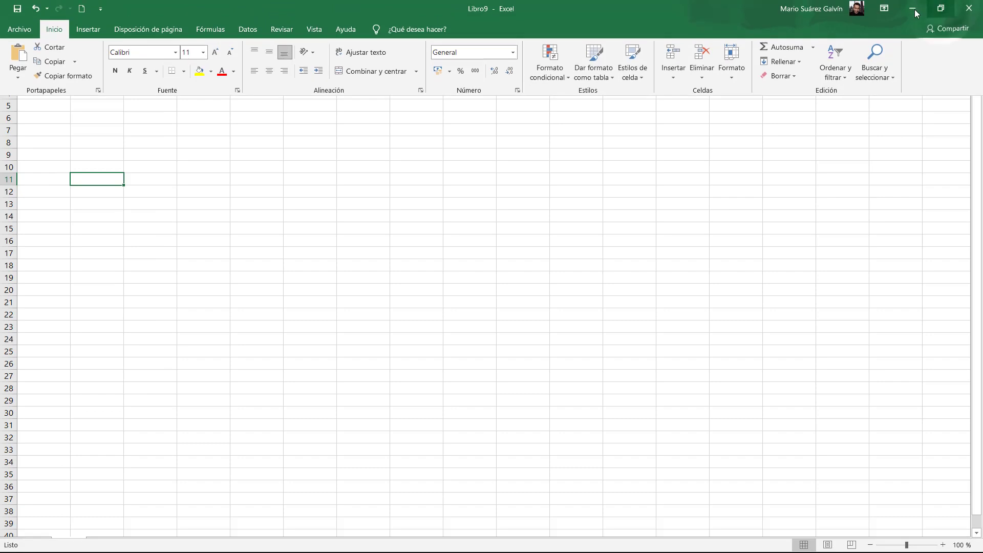
click(885, 9)
click(844, 109)
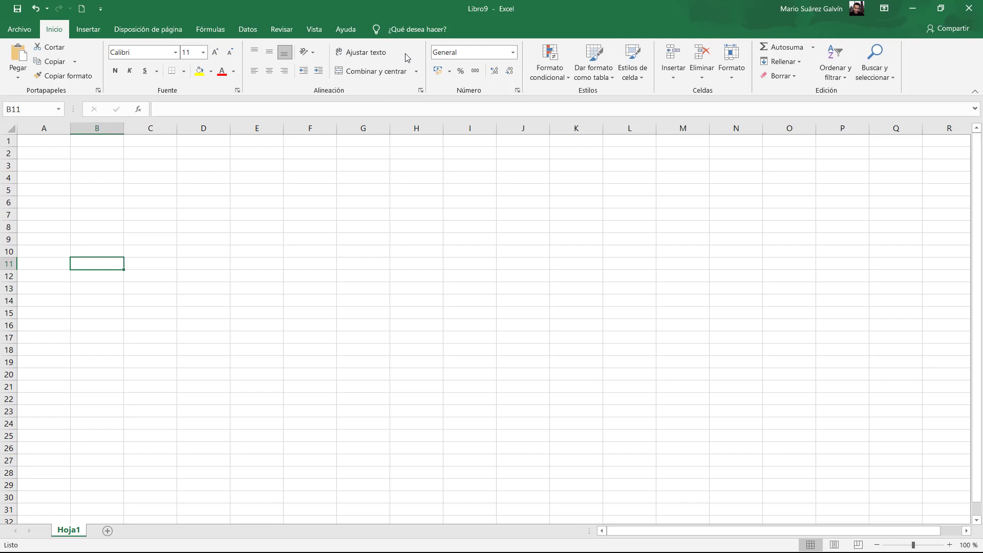
Step: Browse the ribbon commands for inserting, page layout, formulas, data, review, view and help, returning to the home commands
click(89, 29)
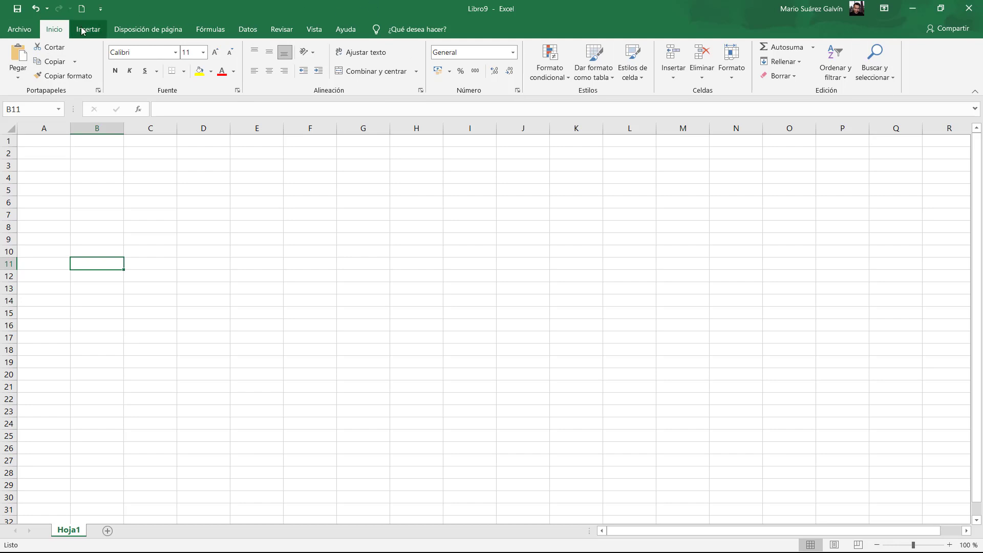
click(148, 30)
click(210, 29)
click(248, 29)
click(282, 29)
click(314, 29)
click(346, 29)
click(54, 29)
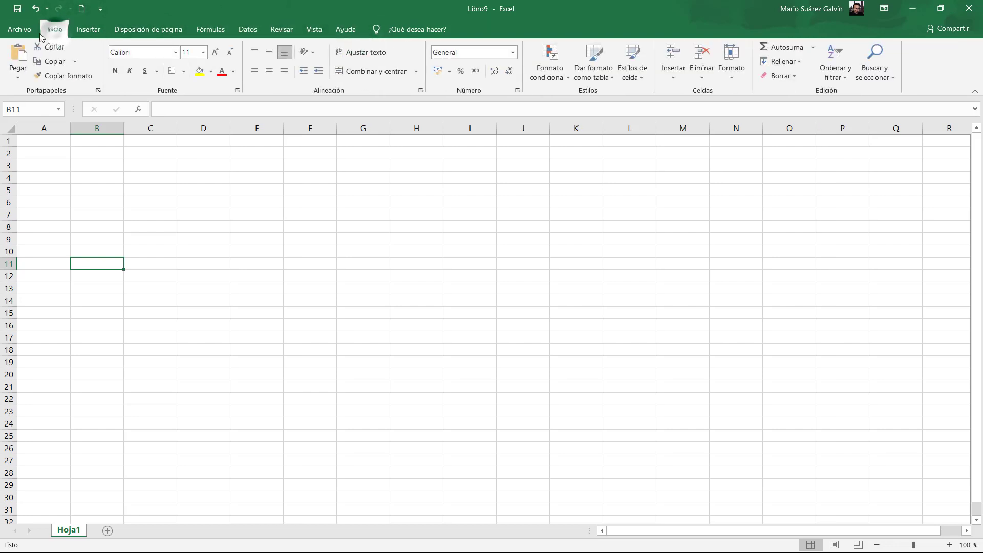
Step: View the file management page and return to the sheet with the insertion commands displayed
click(19, 29)
click(63, 33)
click(88, 29)
click(19, 29)
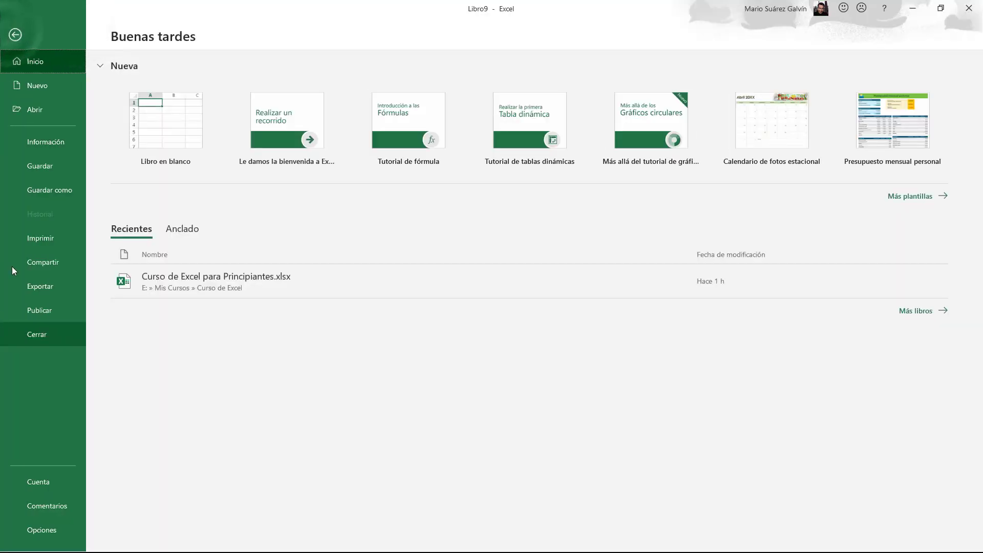
click(15, 34)
click(19, 30)
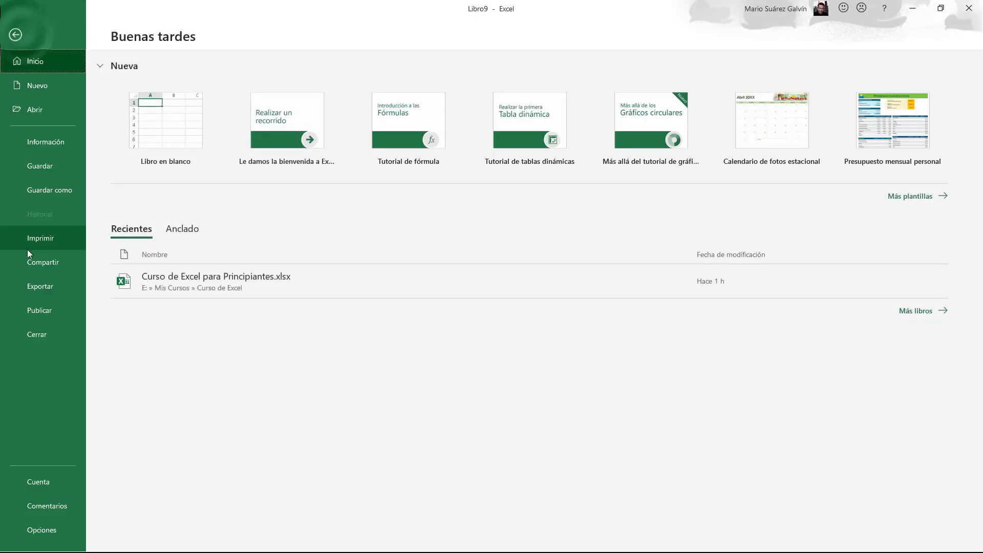
click(15, 34)
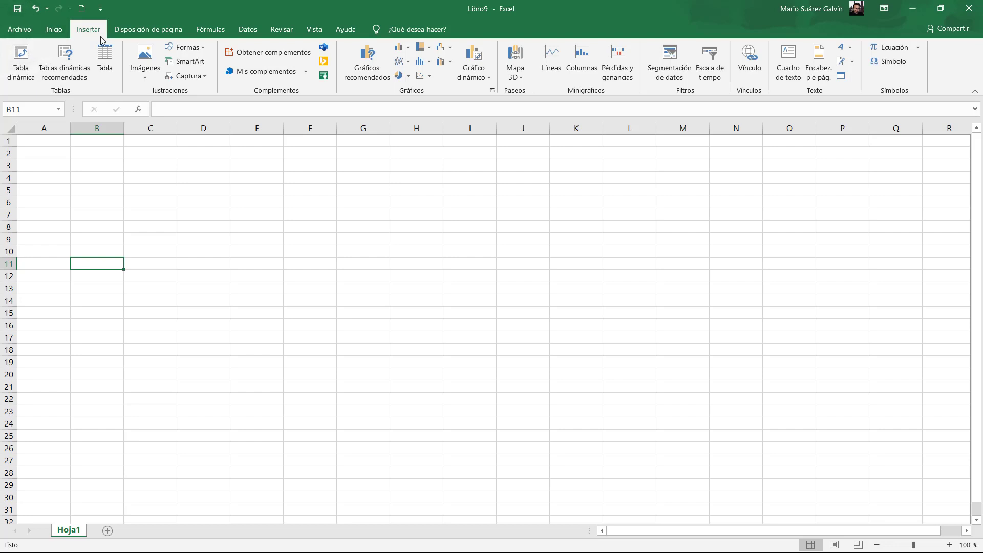
Step: Go through each set of ribbon commands in order, from home to help
click(54, 31)
click(88, 31)
click(149, 31)
click(217, 31)
click(248, 30)
click(282, 30)
click(314, 30)
click(342, 30)
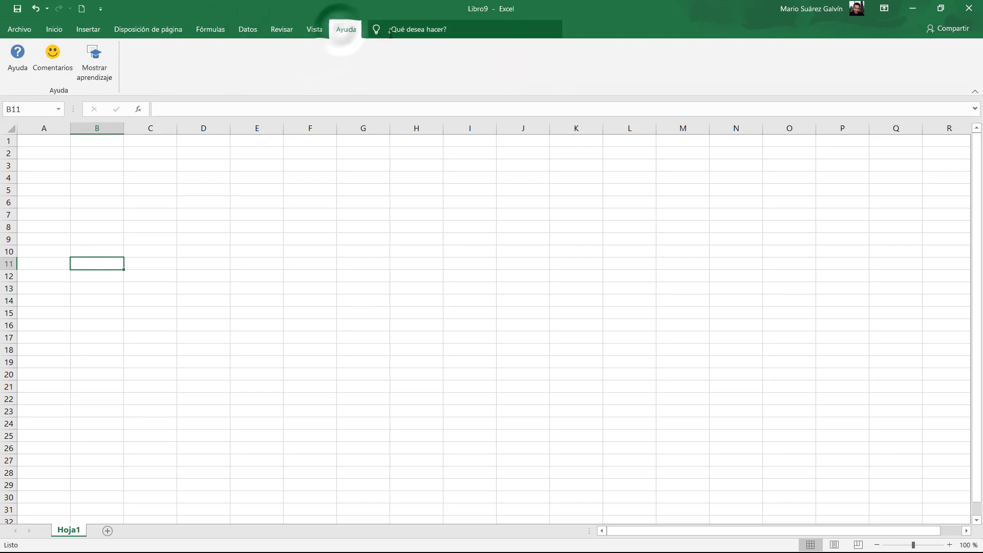
Step: Revisit the formula, data, page layout and insertion commands and return to the home commands
click(211, 29)
click(248, 29)
click(161, 31)
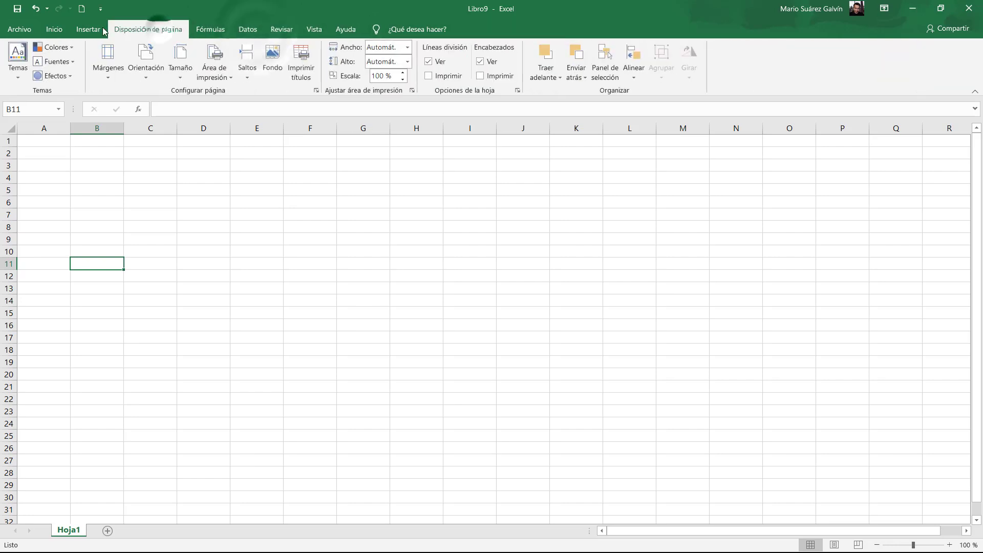
click(88, 30)
click(58, 31)
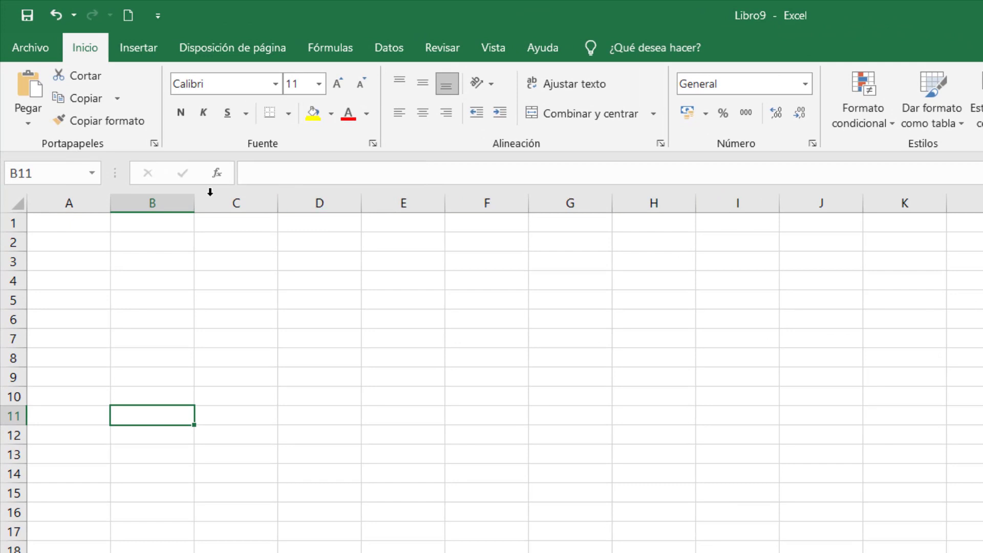
Step: Select several cells across the sheet, including A2, A1, D8 and F10, to examine how each cell is referenced
click(64, 176)
click(72, 242)
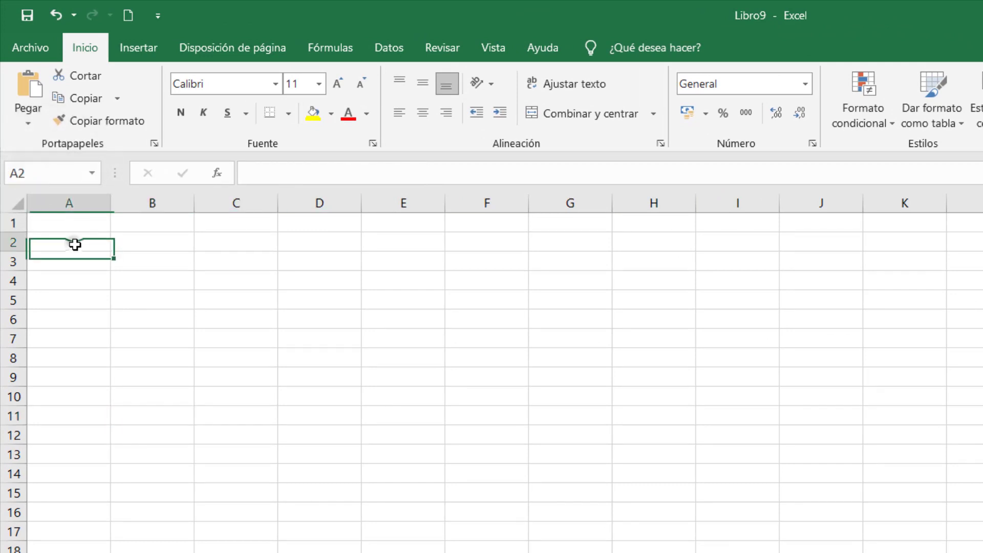
click(77, 226)
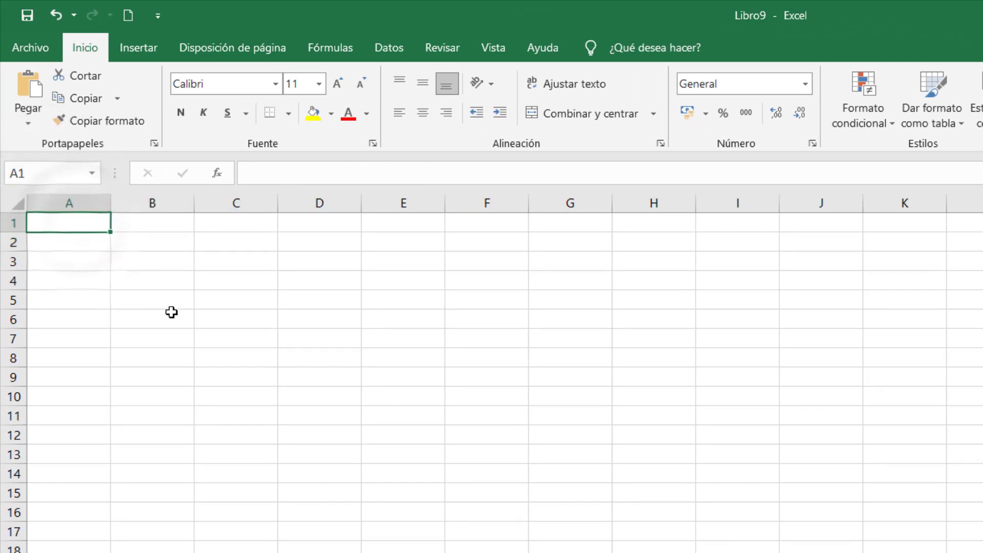
click(202, 315)
click(199, 248)
click(68, 281)
click(319, 357)
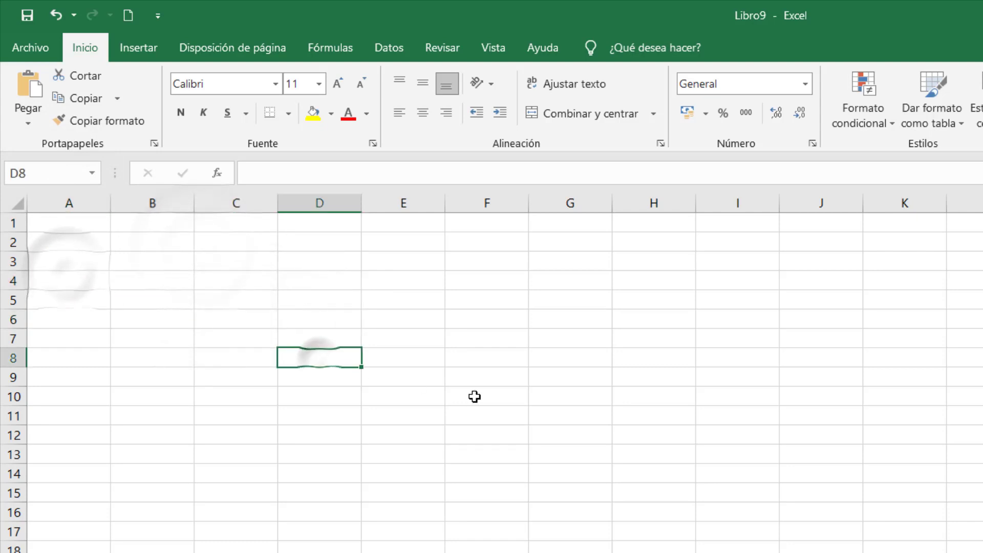
click(463, 397)
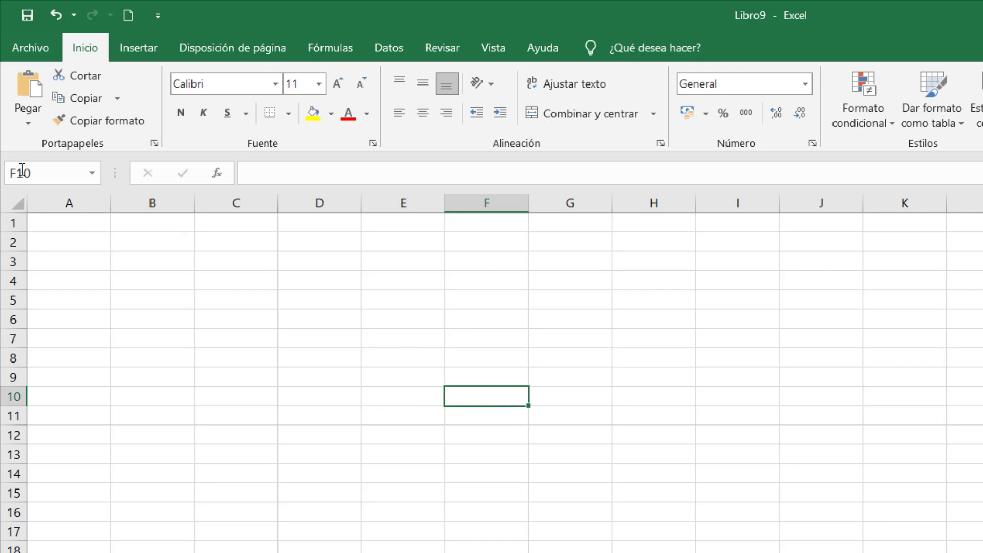
Step: Enter the trial text "asdfasd" in cell F10 through the formula bar and erase it
click(268, 171)
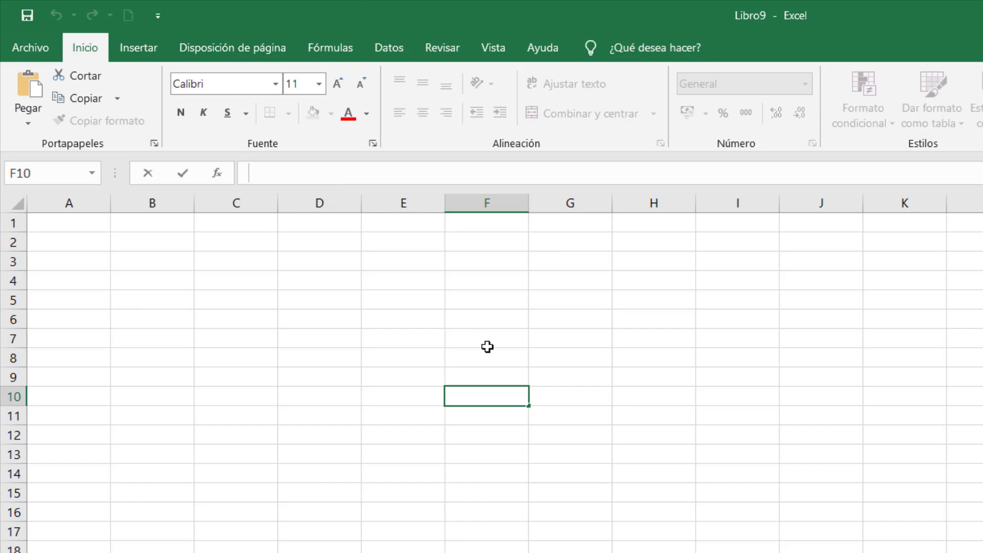
text(asdfasd)
key(BackSpace)
key(BackSpace)
key(BackSpace)
key(BackSpace)
key(BackSpace)
key(BackSpace)
key(BackSpace)
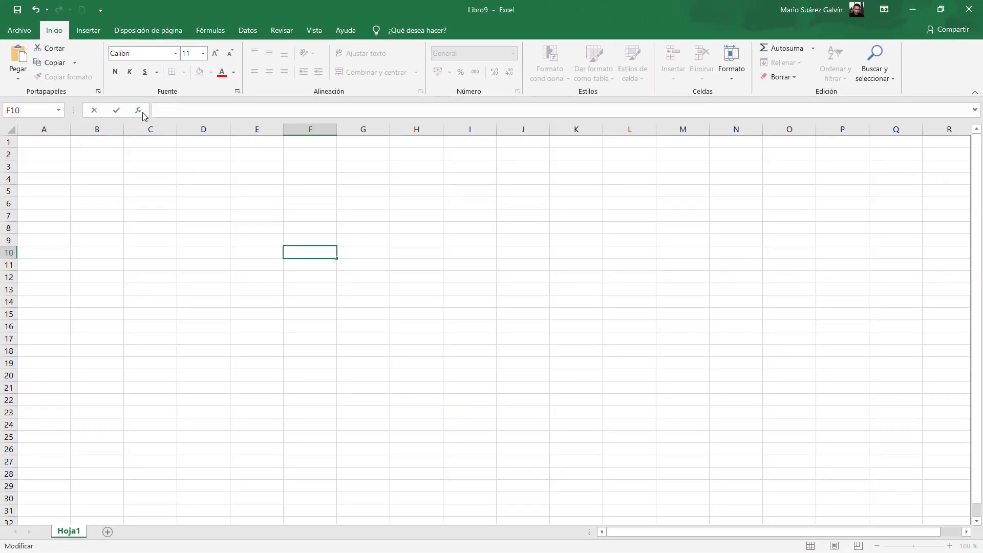
Step: View the Insert Function dialog for cell F10, dismiss it and place the cursor in the formula bar
click(138, 110)
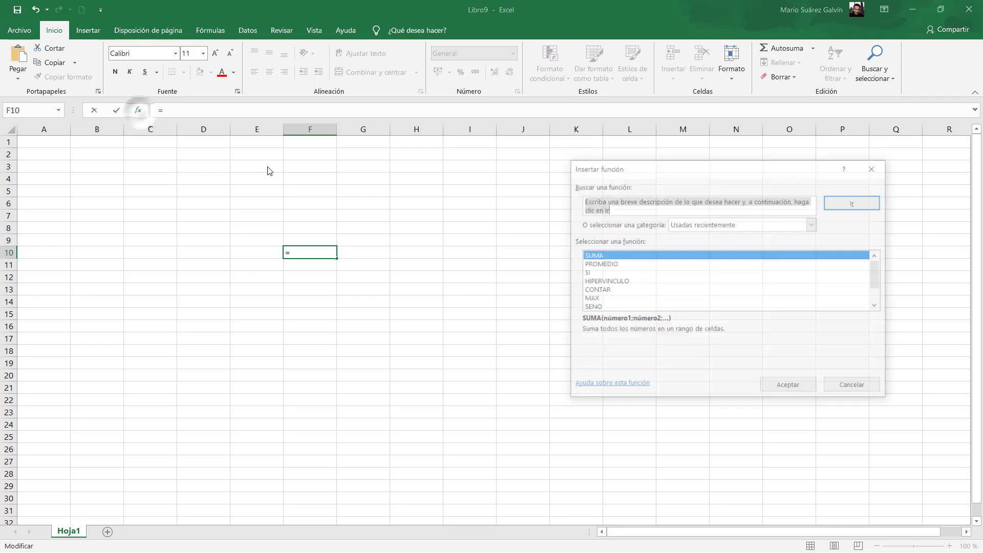
click(877, 166)
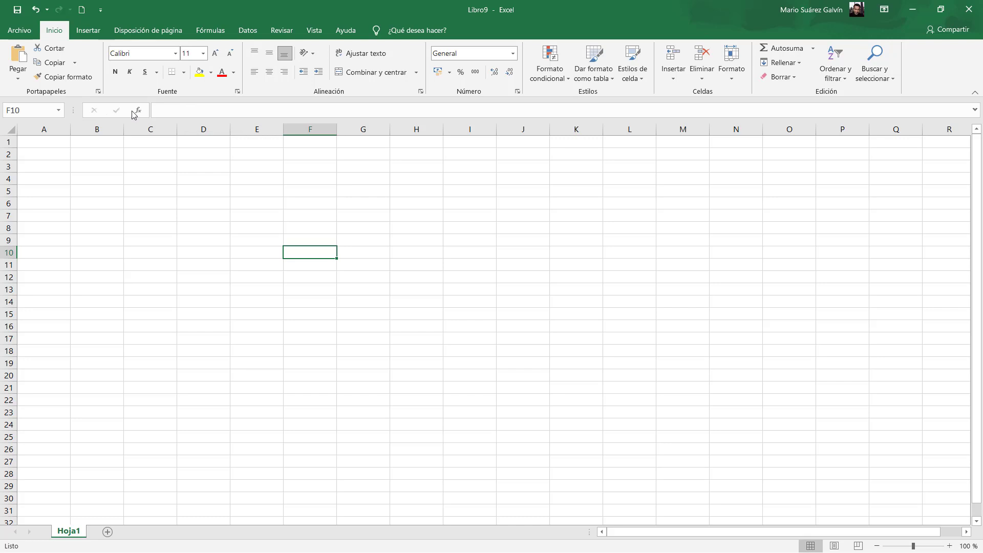
click(204, 112)
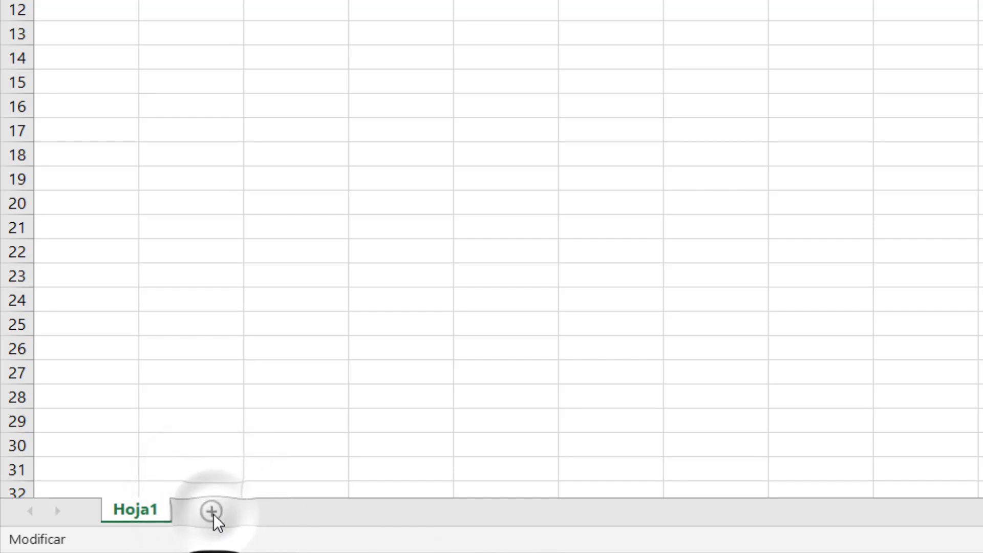
Step: Add two new worksheets to the workbook and return to Hoja1
click(377, 6)
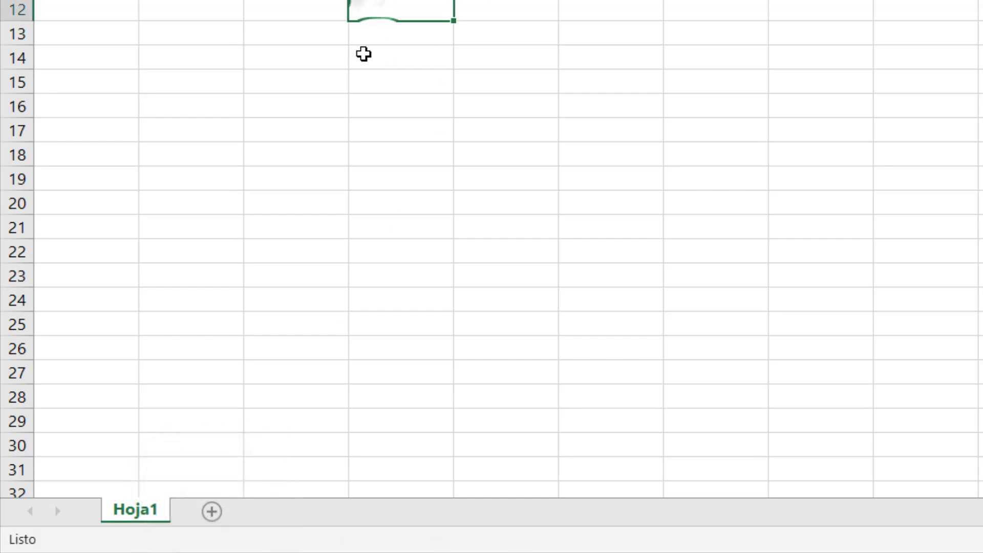
click(217, 513)
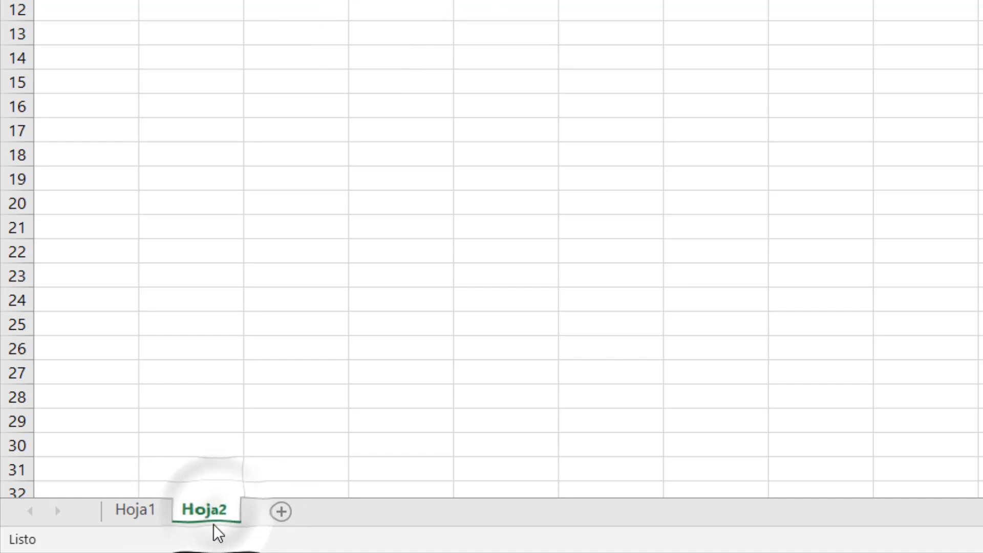
click(278, 512)
click(135, 509)
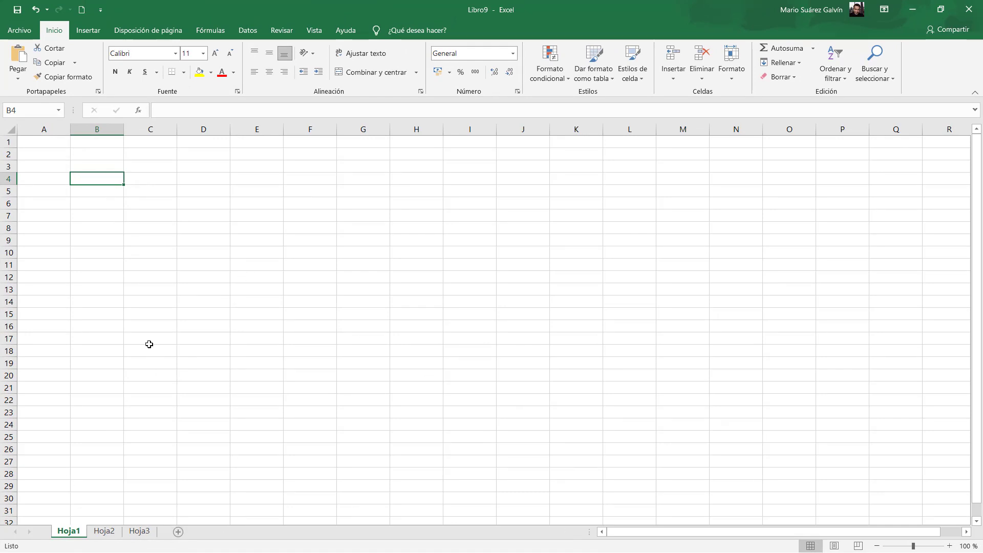
Step: Select individual cells on Hoja1, including C10, A1 and B4, to examine where columns and rows intersect
click(159, 254)
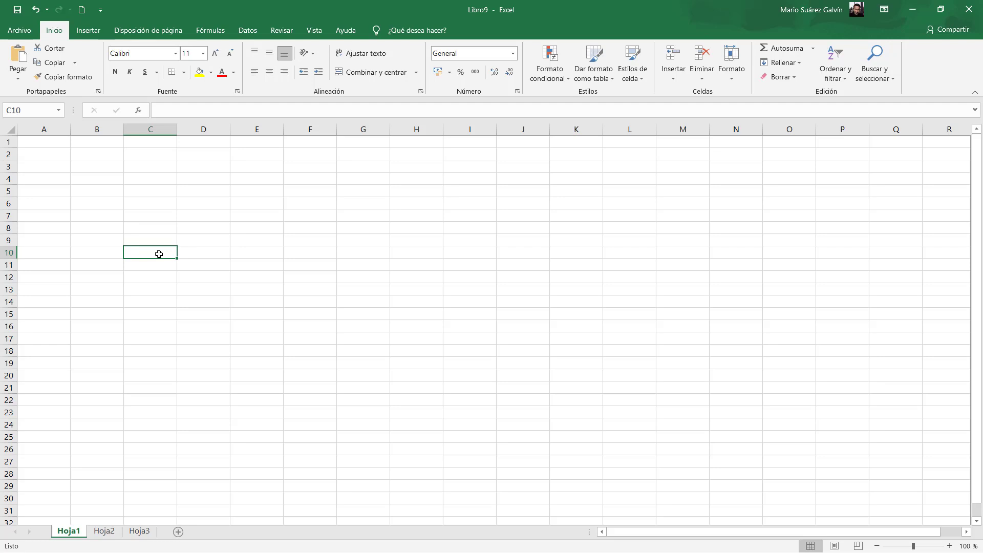
click(66, 176)
click(53, 143)
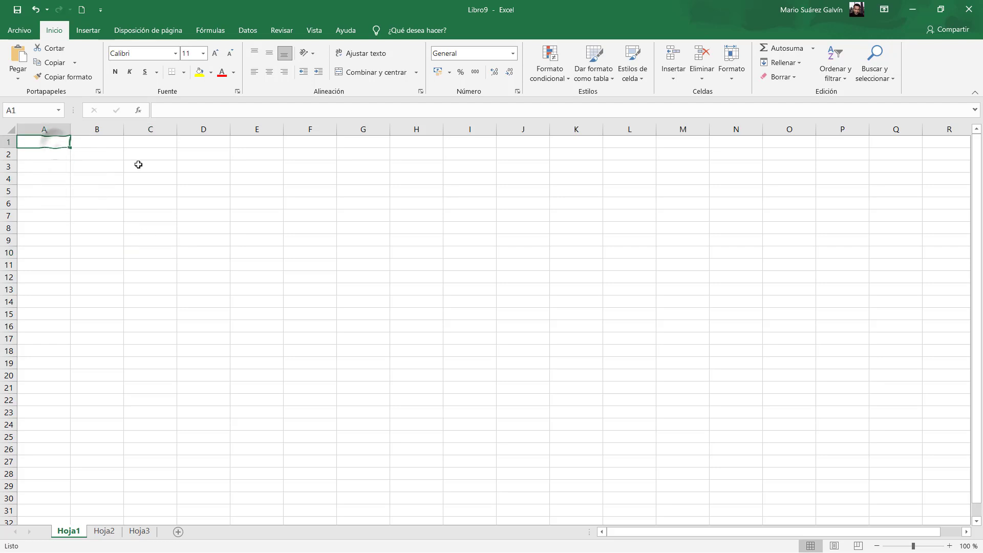
click(107, 178)
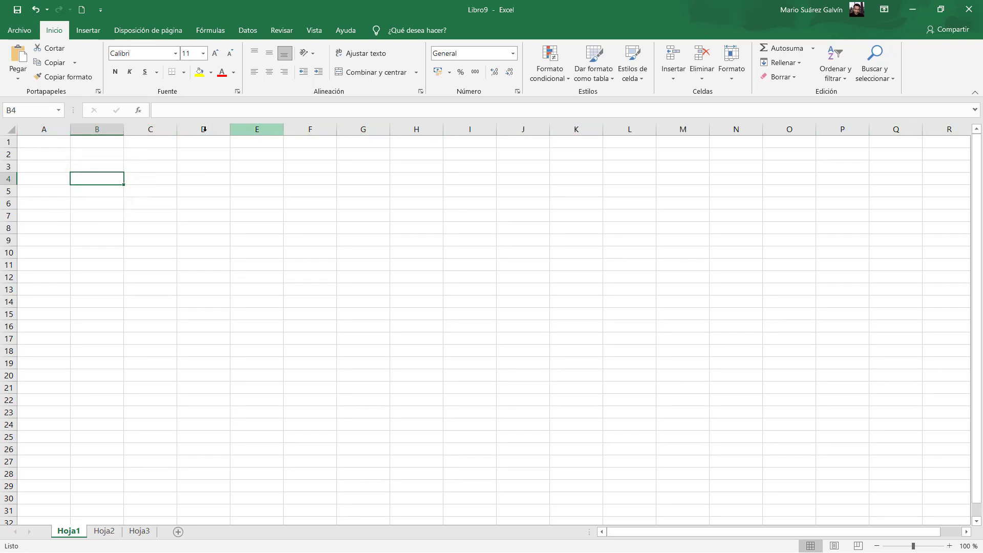
Step: Select the whole of column A, return to cell A1 and look across the sheet's further columns
click(44, 129)
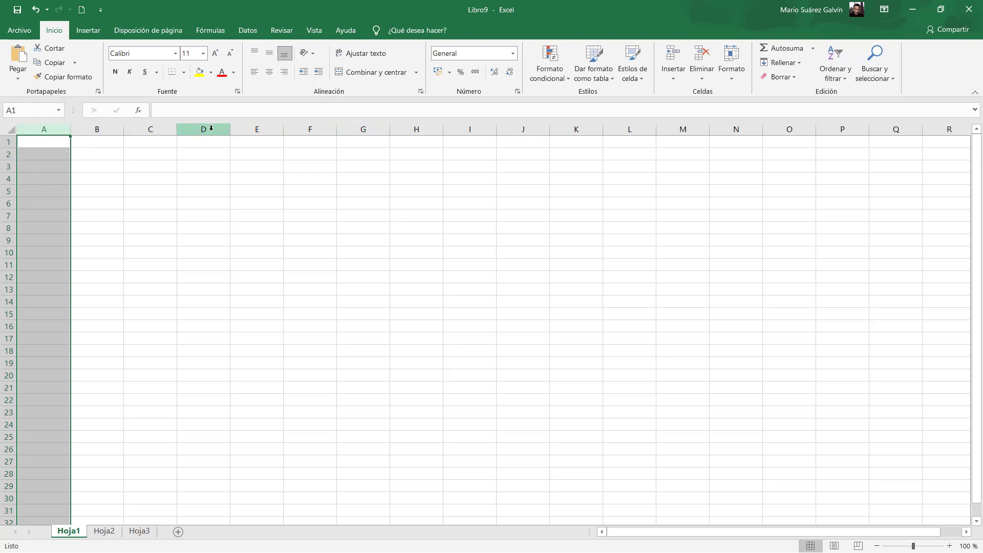
click(601, 164)
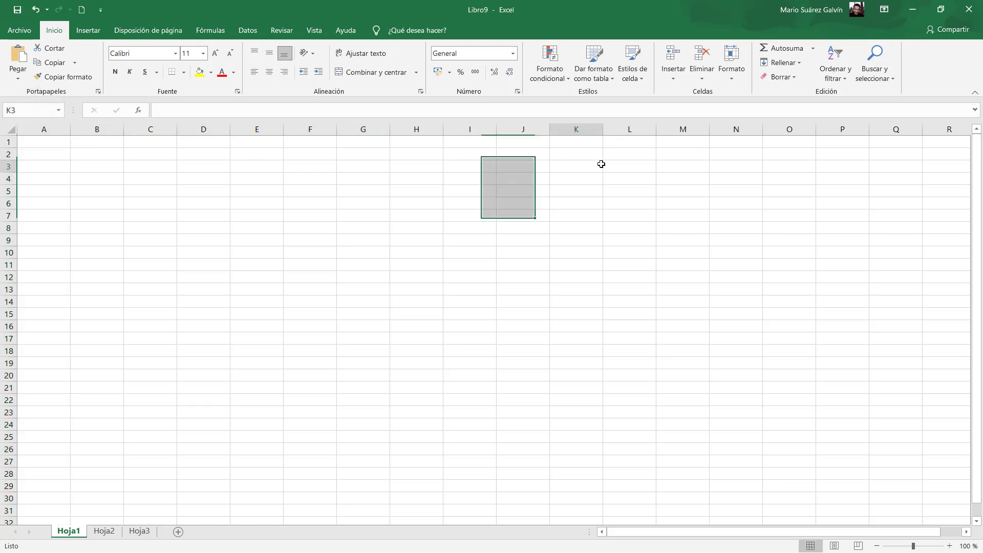
click(44, 140)
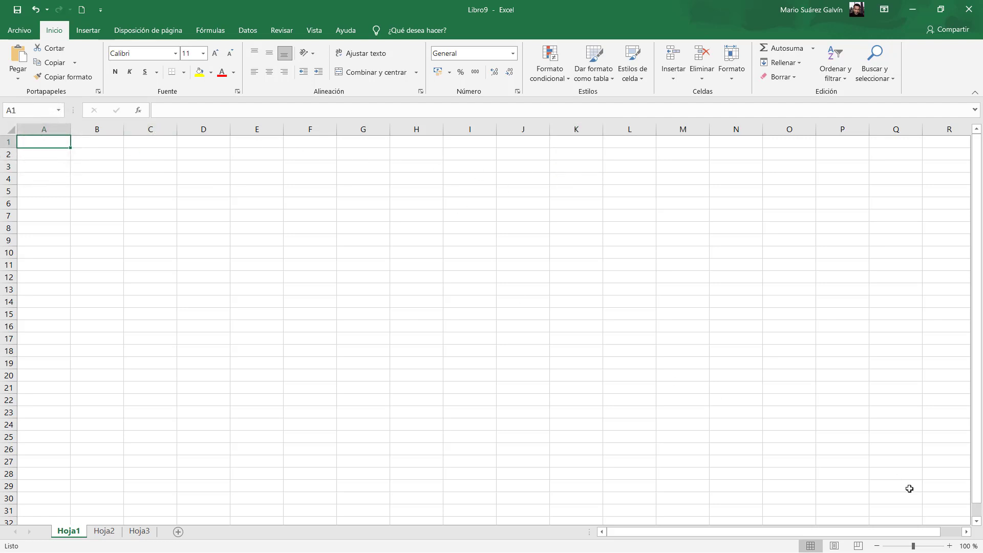
click(965, 533)
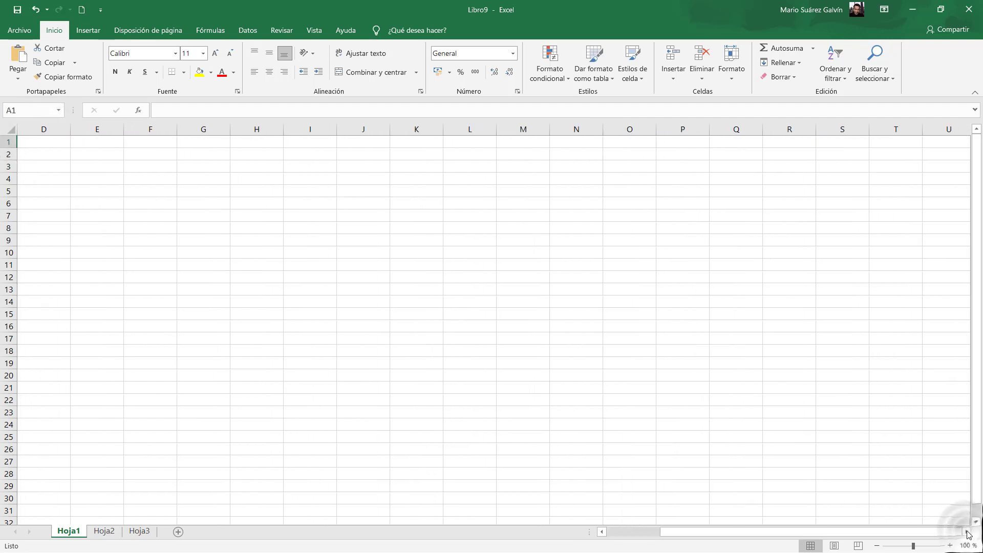
drag(922, 532, 783, 519)
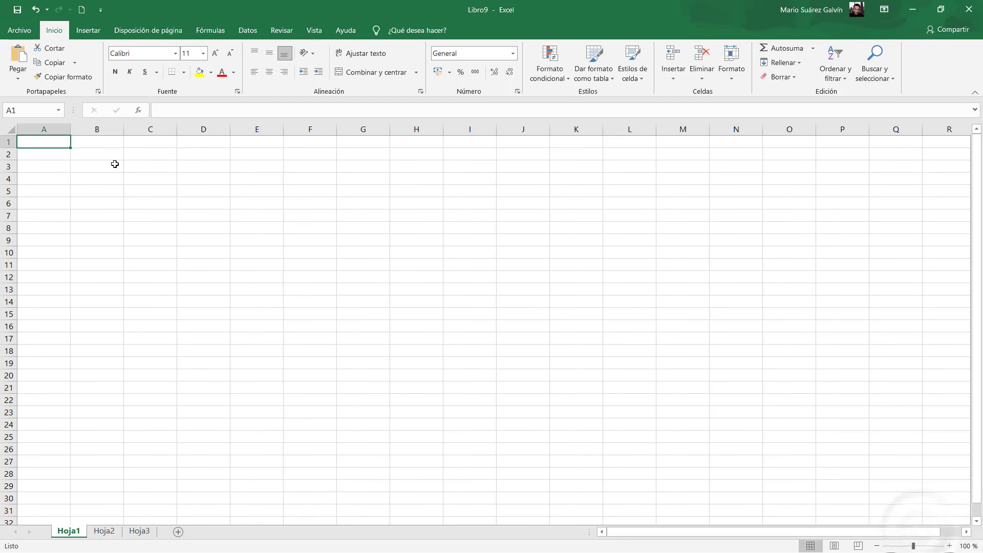
Step: Jump from cell A1 straight to the last column of row 1 and back
click(82, 142)
click(95, 164)
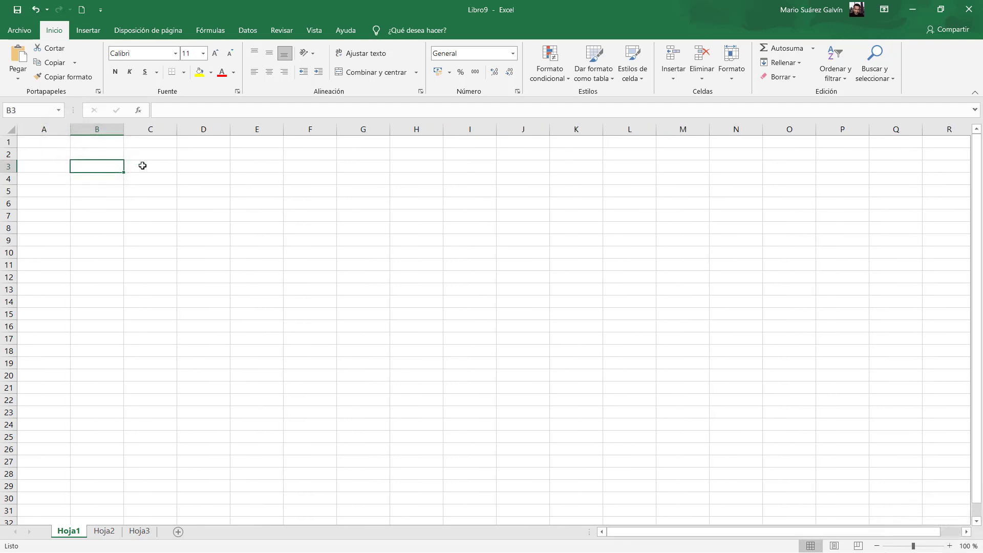
click(61, 144)
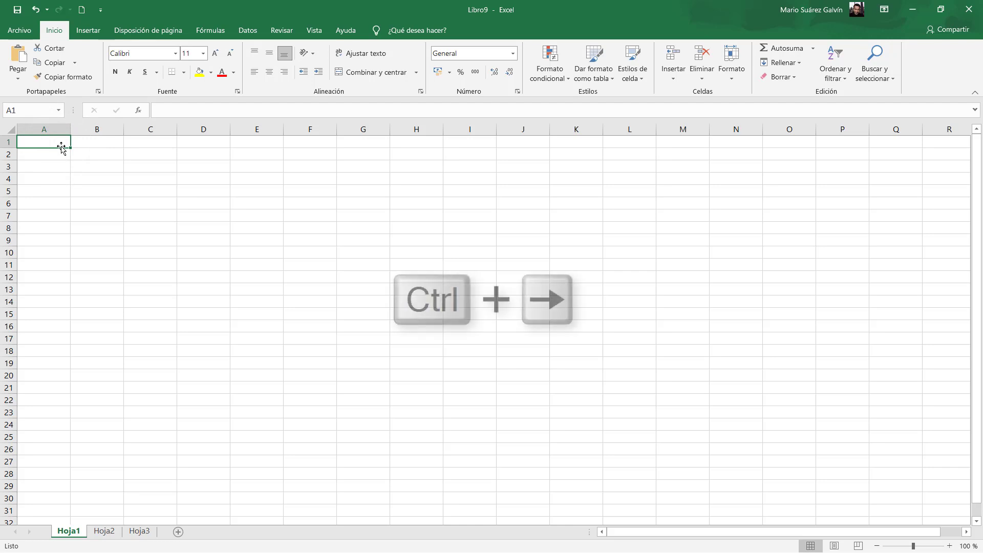
key(ctrl+Right)
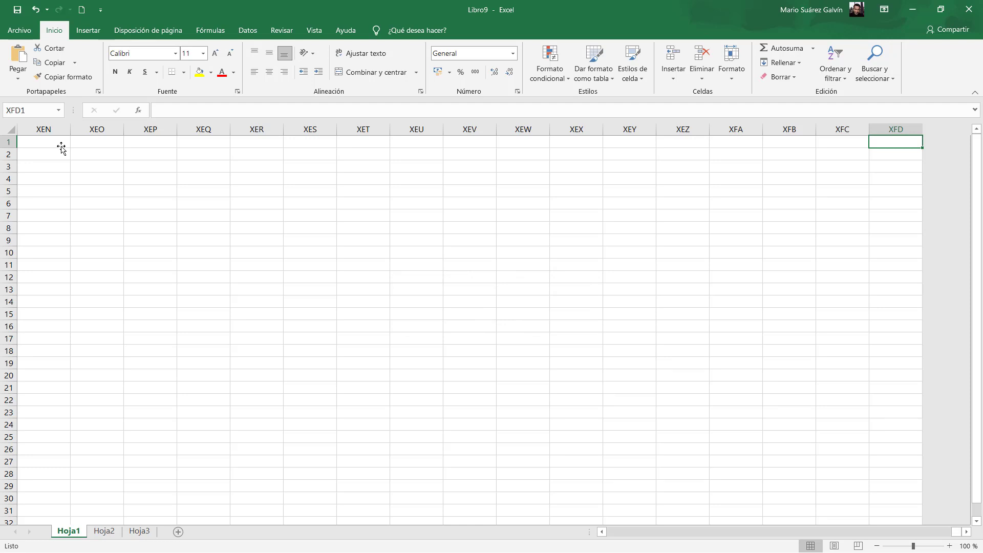
key(ctrl+Left)
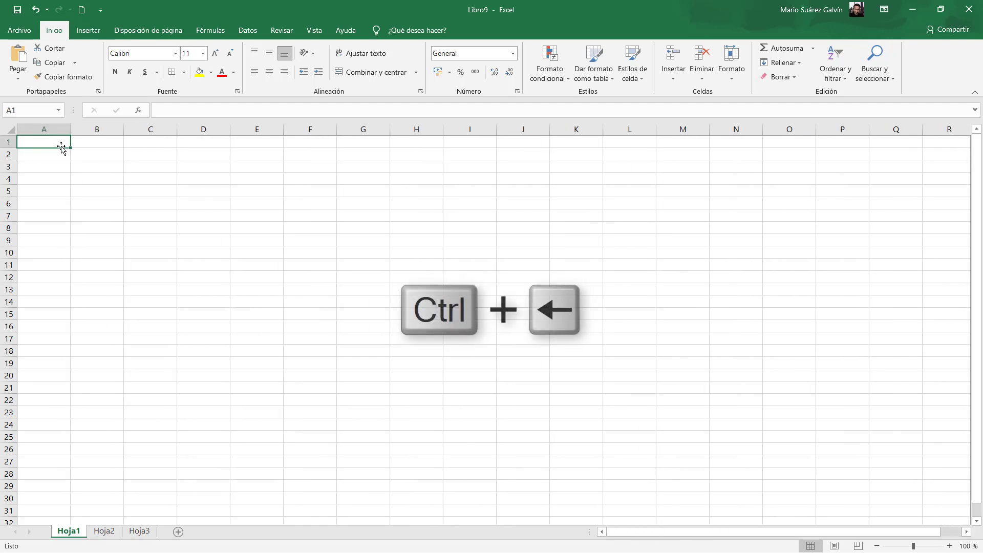
Step: Move the selection cell by cell along row 1 to around column AH, going back and forth
key(Right)
key(Right)
key(Right)
key(Right)
key(Right)
key(Right)
key(Right)
key(Right)
key(Right)
key(Right)
key(Right)
key(Right)
key(Right)
key(Right)
key(Right)
key(Right)
key(Right)
key(Right)
key(Right)
key(Right)
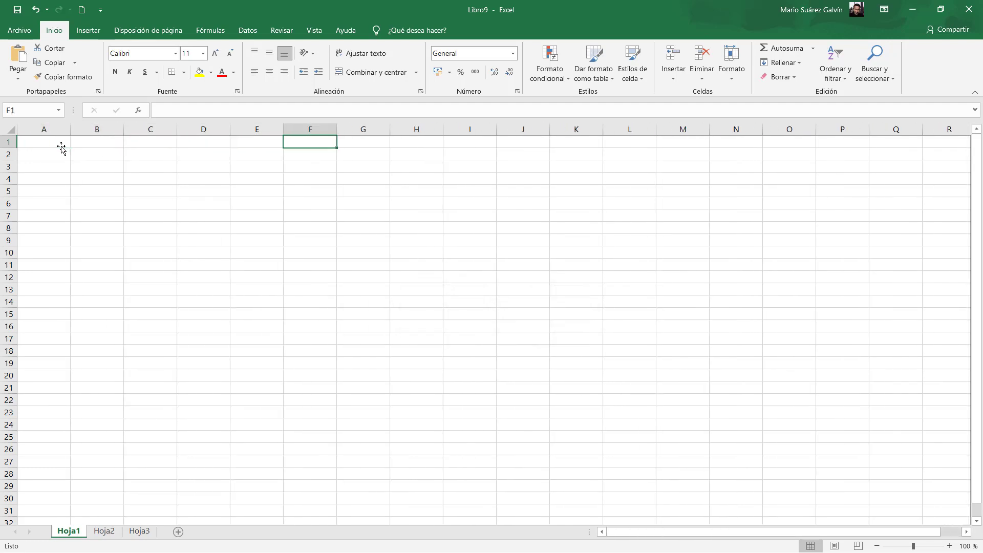
key(Right)
key(Right)
key(Right)
key(Right)
key(Right)
key(Right)
key(Right)
key(Right)
key(Right)
key(Right)
key(Left)
key(Left)
key(Left)
key(Left)
key(Left)
key(Left)
key(Left)
key(Left)
key(Left)
key(Left)
key(Left)
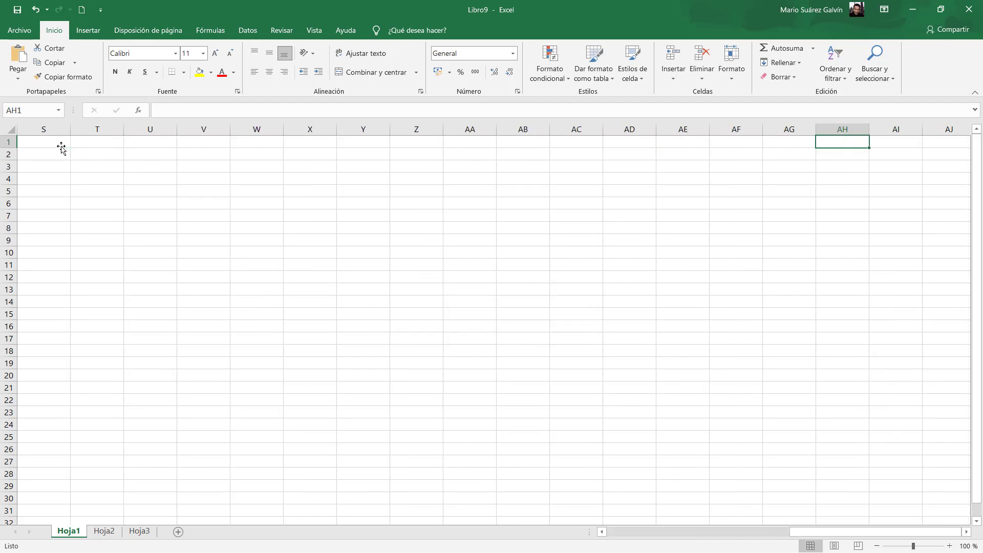
key(Right)
key(Right)
key(Right)
key(Right)
key(Right)
key(Right)
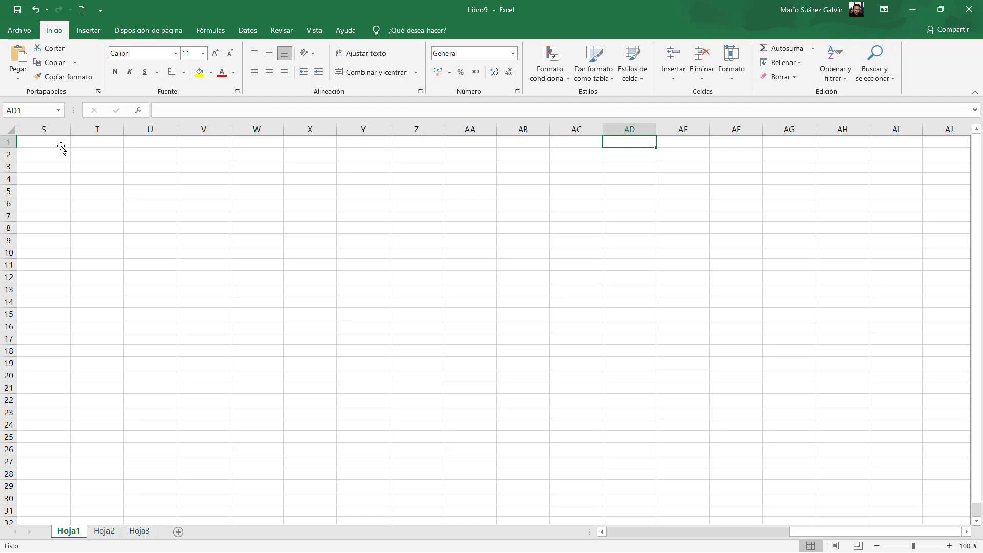
Step: Continue along row 1 to the sheet's last column and return to cell A1
key(Right)
key(Right)
key(Right)
key(Right)
key(Right)
key(ctrl+Right)
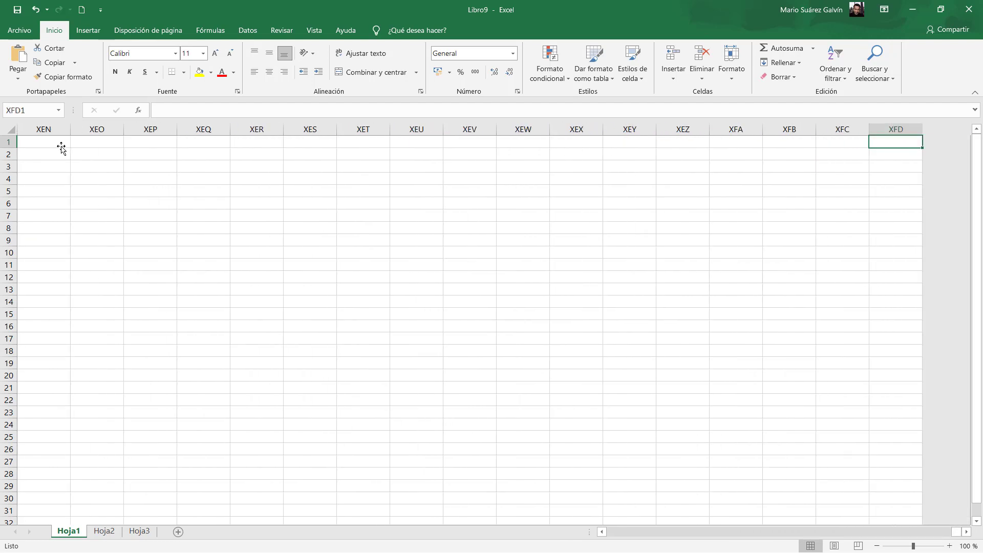
key(ctrl+Left)
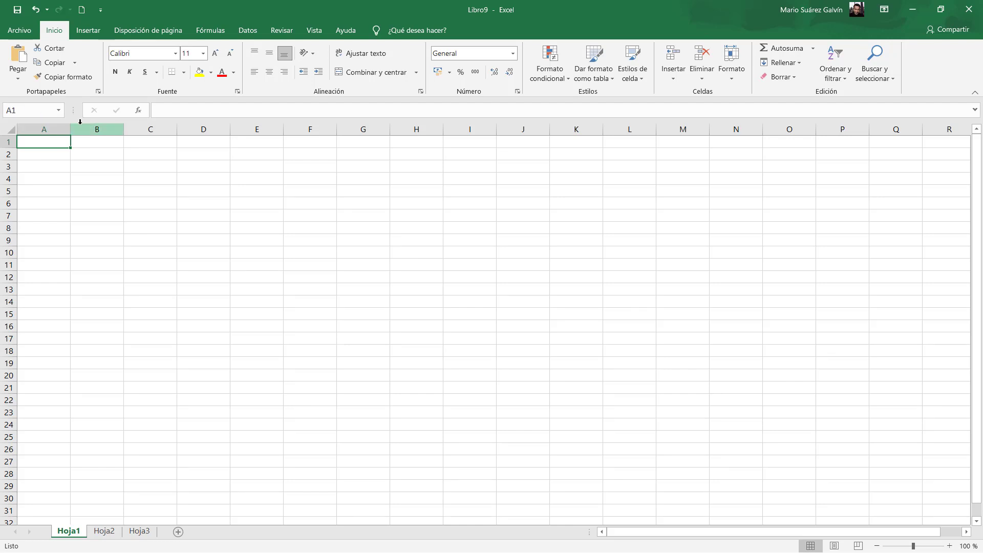
Step: Move the selection cell by cell down column A and back up to A1
key(Down)
key(Down)
key(Down)
key(Down)
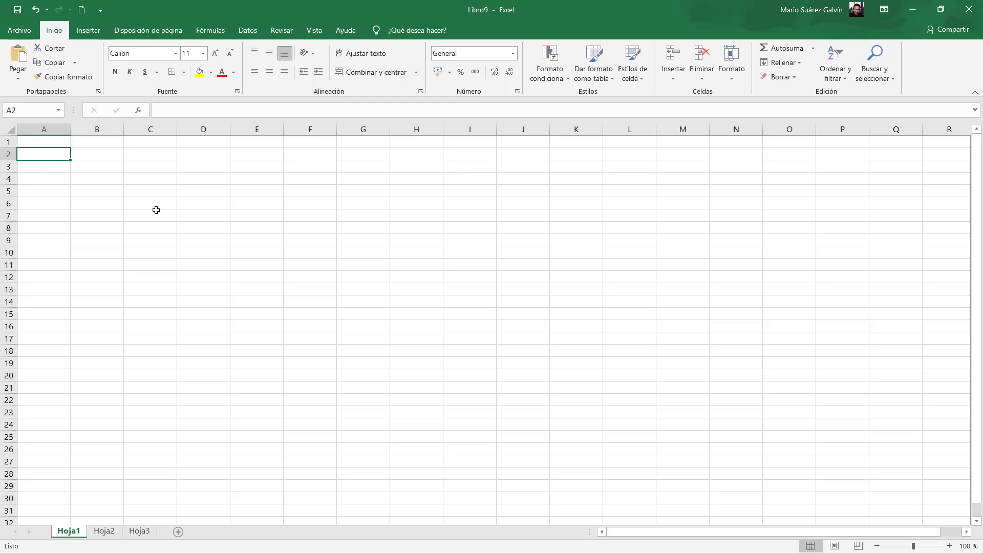
key(Up)
key(Up)
key(Up)
key(Up)
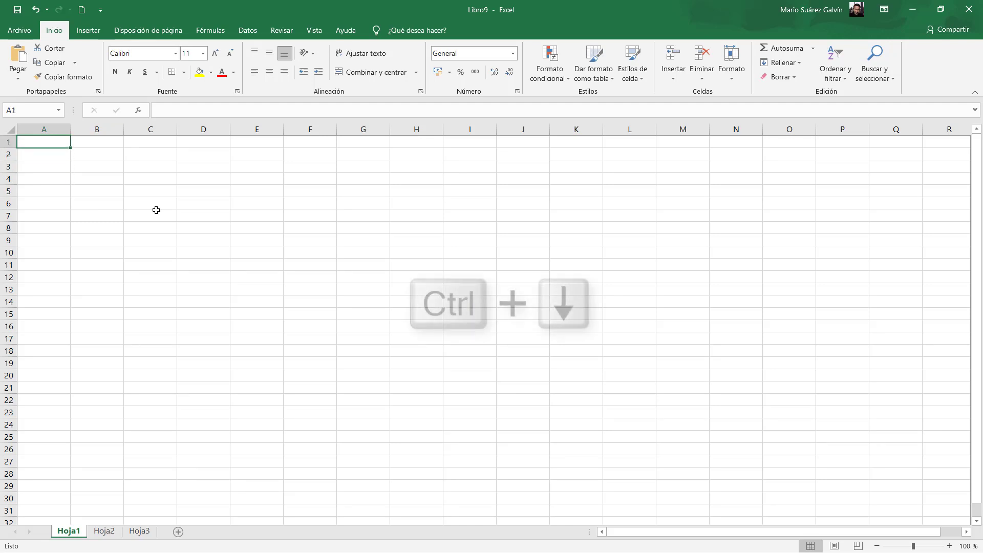
Step: Jump to the last row of column A and back to the first row, finishing with cell B2 selected
key(ctrl+Down)
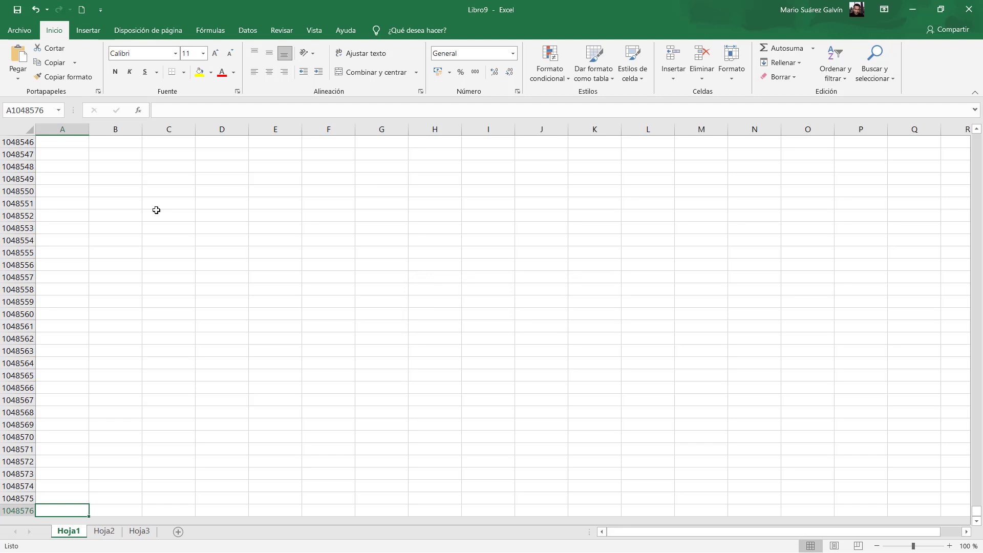
key(ctrl+Up)
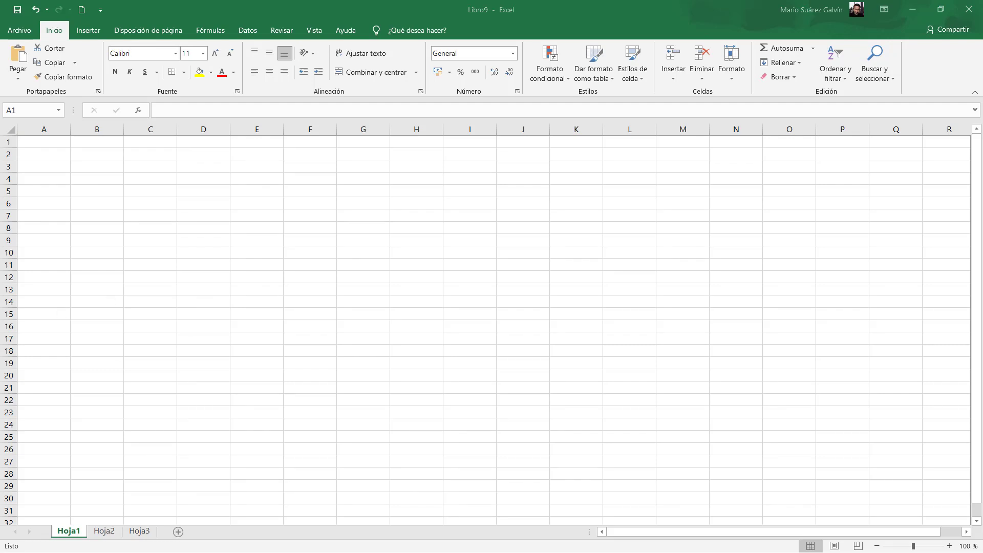
click(298, 240)
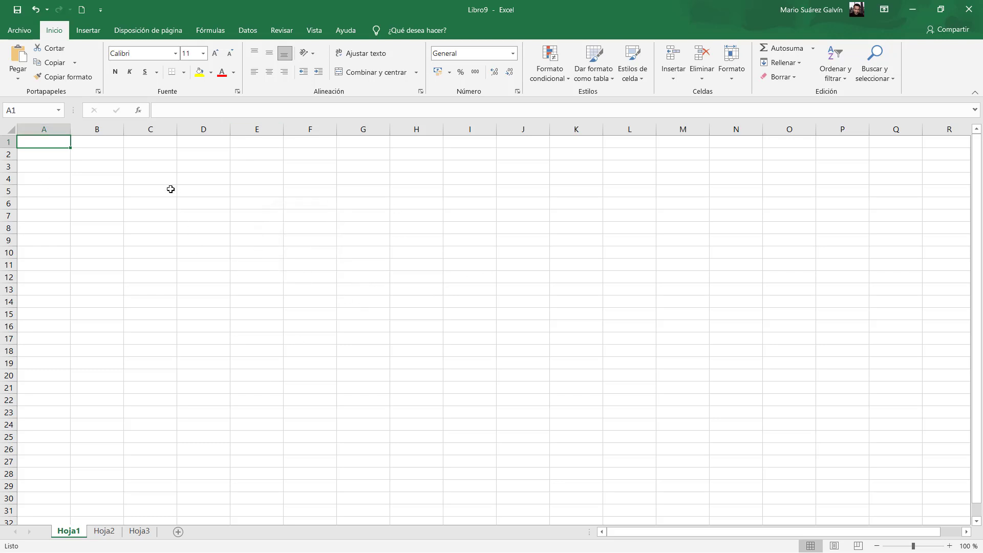
click(108, 154)
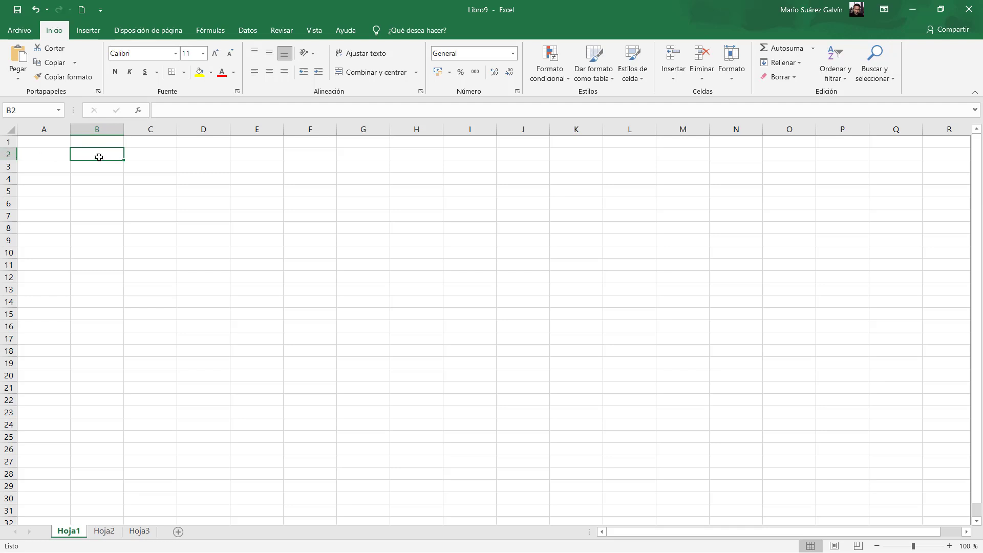
Step: Select single cells across Hoja1, including D7 and C15, finishing with H10
click(209, 215)
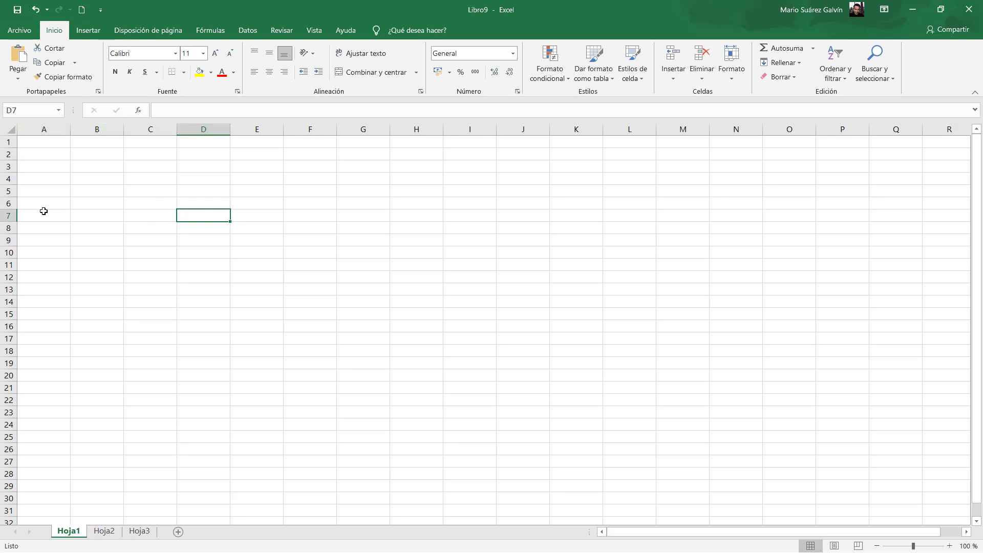
click(303, 213)
click(134, 212)
click(213, 252)
click(134, 312)
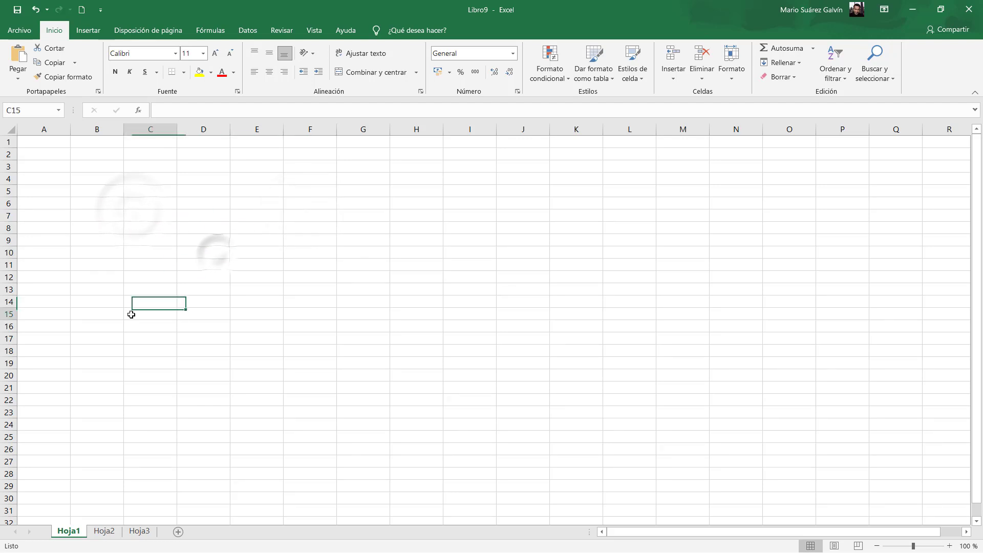
click(200, 320)
click(361, 313)
click(409, 310)
click(394, 251)
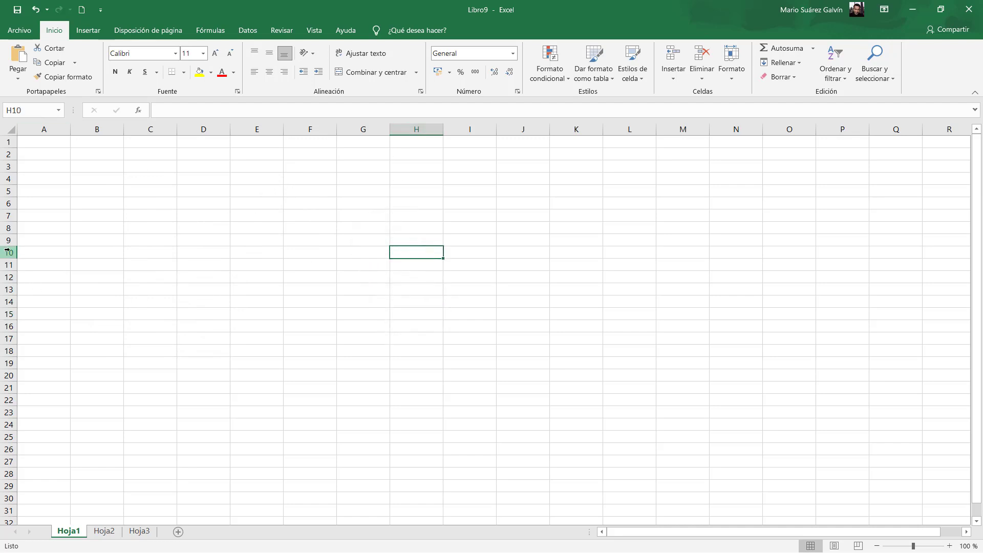
Step: Continue selecting scattered single cells on Hoja1, finishing with cell B4
click(244, 290)
click(87, 326)
click(94, 225)
click(417, 228)
click(304, 344)
click(131, 224)
click(106, 175)
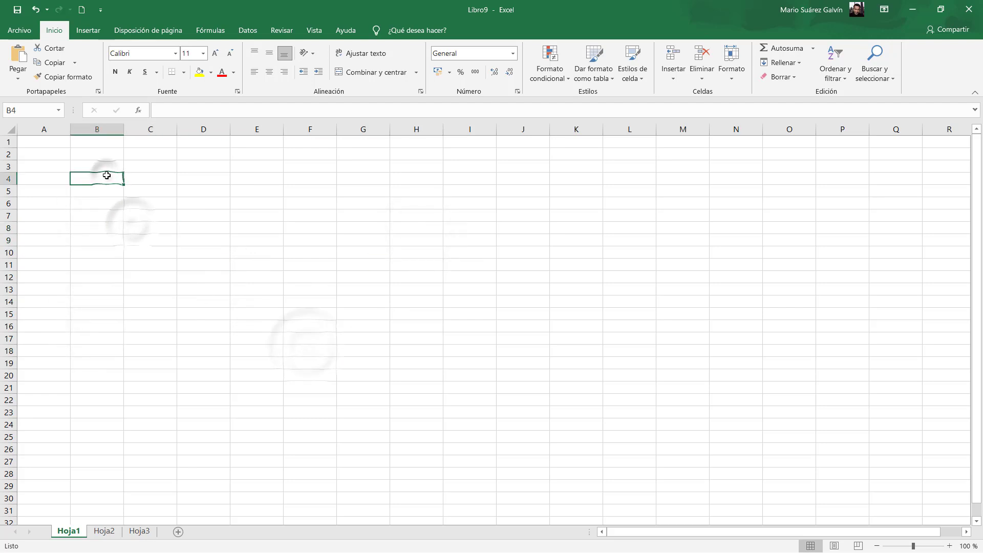
Step: Switch back and forth between the Hoja1 and Hoja2 worksheets, finishing on Hoja2
key(alt+Tab)
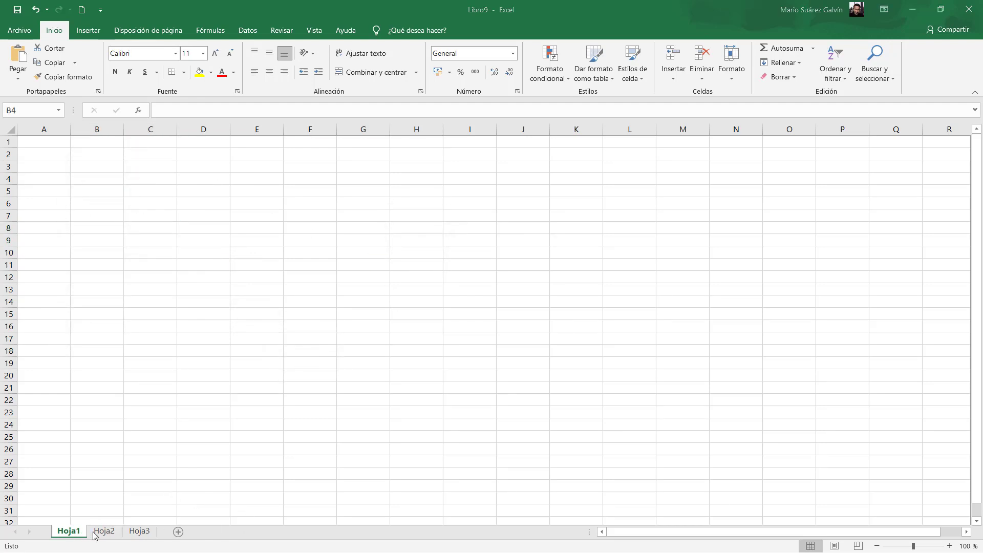
click(113, 533)
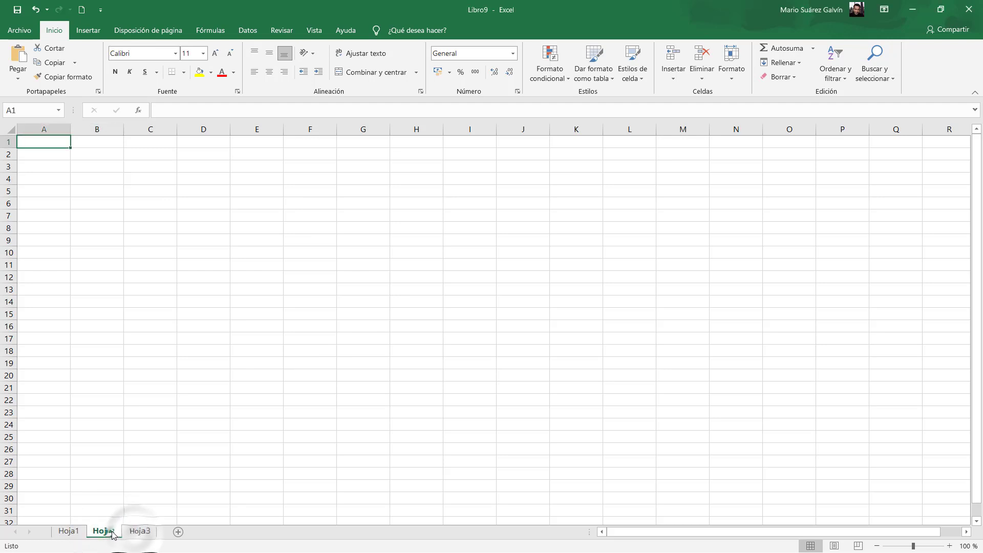
click(69, 532)
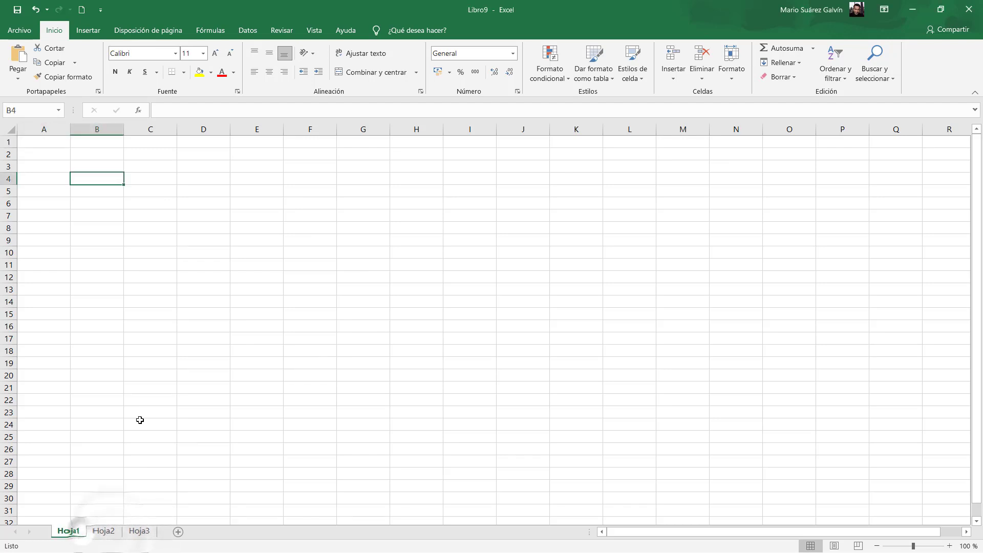
click(104, 531)
click(69, 532)
click(104, 531)
Step: Enter 12 in cell B5 of Hoja2, compare with Hoja1, and delete the value again
click(118, 189)
text(12)
key(Return)
click(69, 531)
click(104, 531)
click(99, 191)
key(Delete)
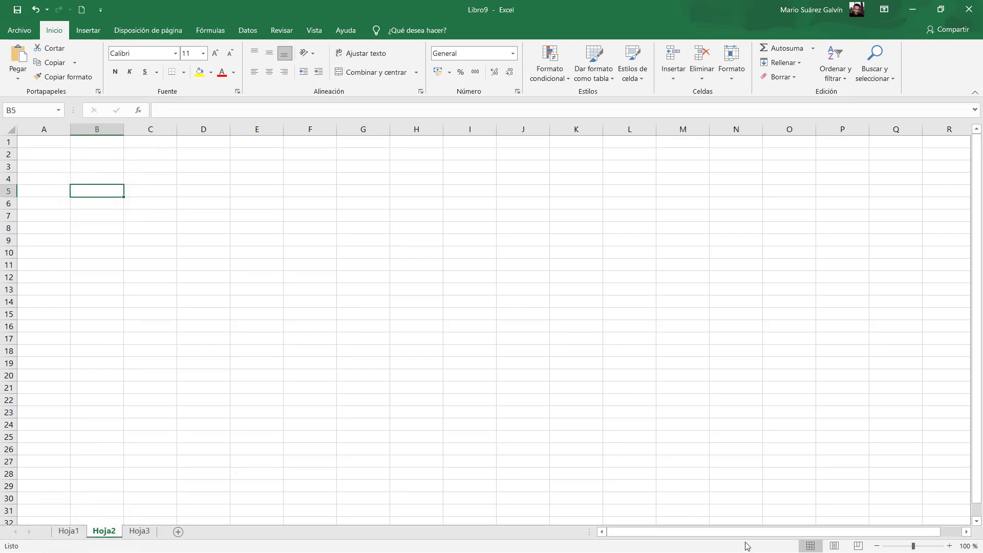
Step: Look through Hoja2 sideways by one column and down past row 90 with the scroll bars
mouse_move(760, 532)
mouse_down()
mouse_move(790, 532)
mouse_move(743, 530)
mouse_move(837, 535)
mouse_move(702, 536)
mouse_move(845, 535)
mouse_move(763, 532)
mouse_up()
scroll(979, 266, down, 7)
scroll(977, 303, up, 7)
scroll(79, 205, down, 1)
scroll(79, 205, down, 17)
scroll(77, 210, up, 17)
scroll(76, 176, down, 1)
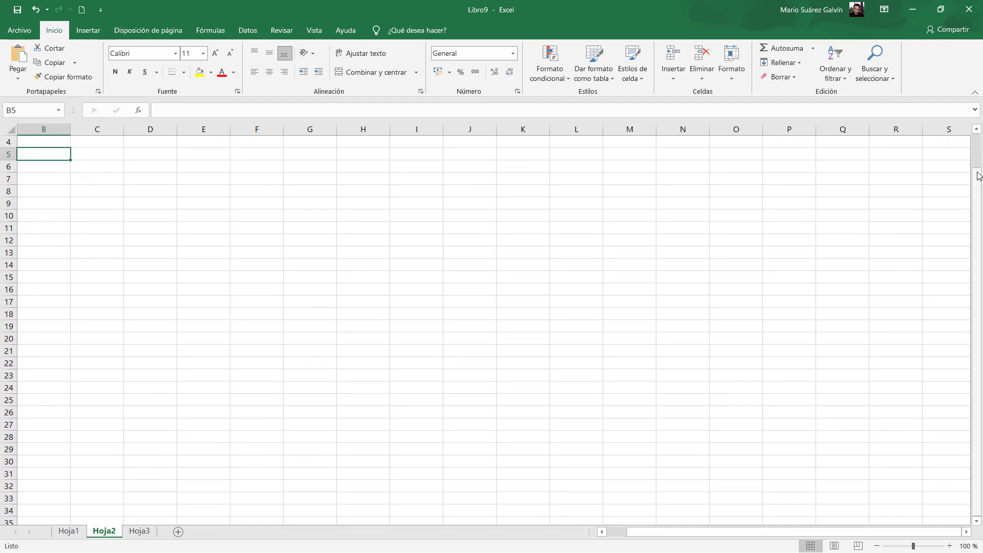
drag(979, 320, 958, 320)
scroll(136, 261, down, 16)
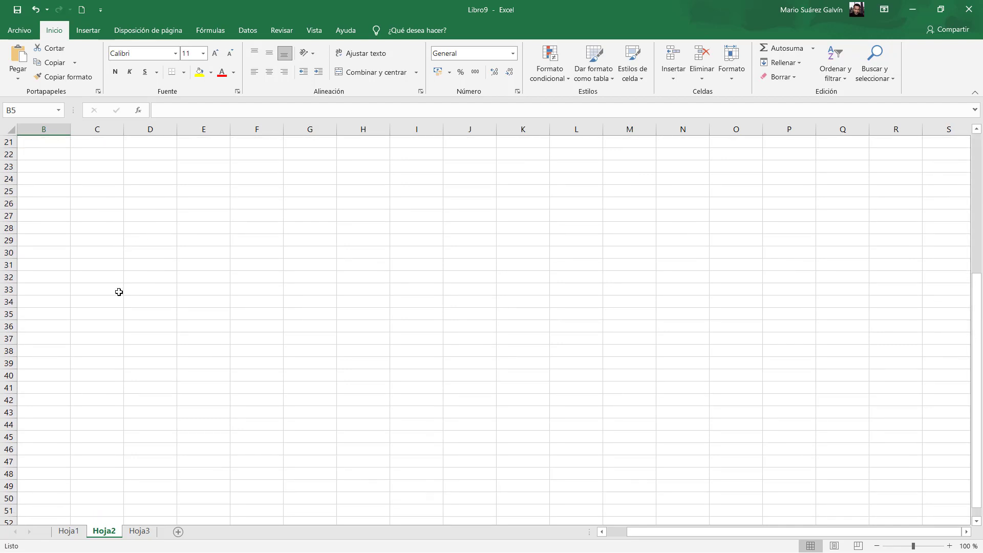
scroll(746, 286, down, 1)
scroll(173, 371, down, 4)
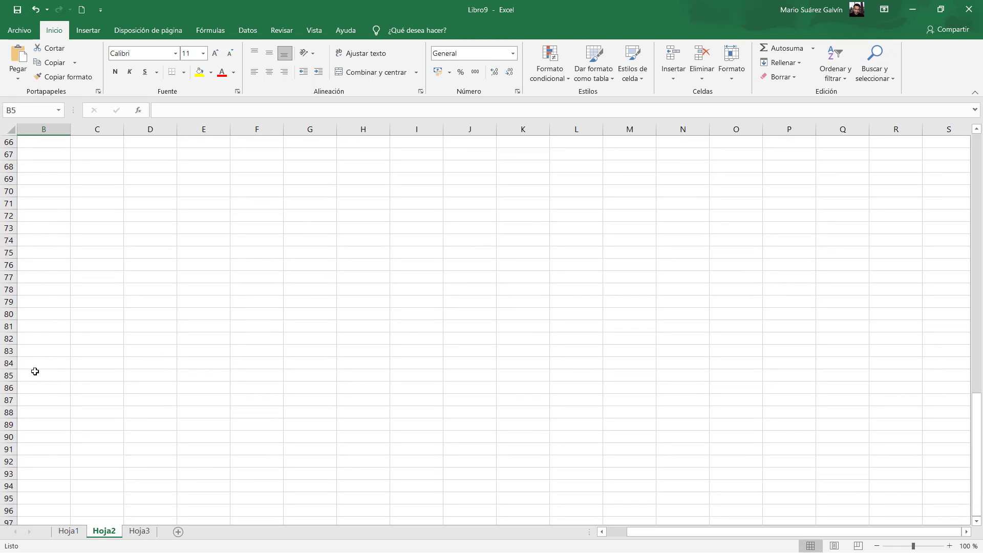
mouse_move(973, 431)
mouse_down()
mouse_move(982, 180)
mouse_move(979, 436)
mouse_up()
Step: Select a cell farther down Hoja2, return to the first rows and select cell C4
click(684, 194)
scroll(467, 211, up, 13)
click(246, 166)
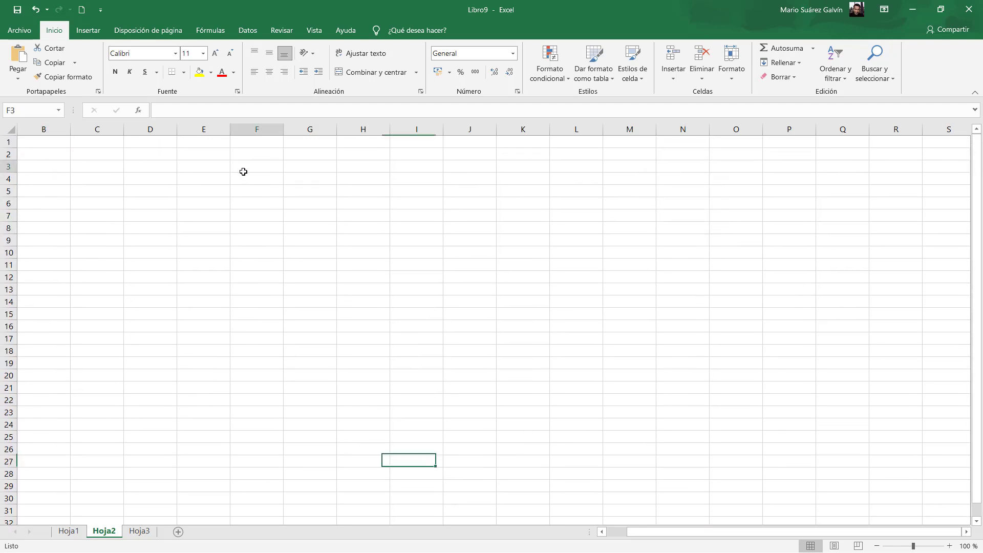
click(89, 185)
Step: Enter 1 in cell B110 of Hoja2
scroll(79, 330, down, 18)
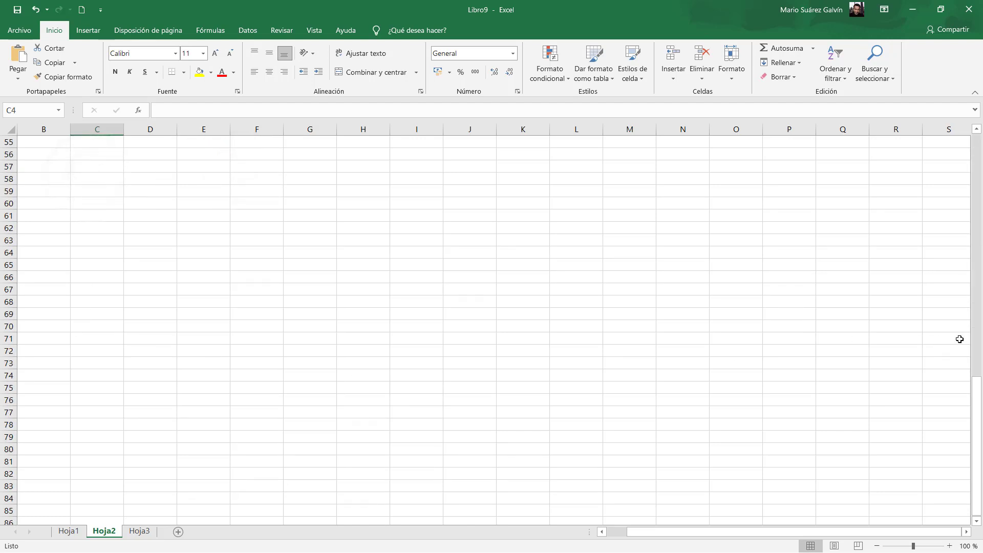
scroll(74, 440, down, 5)
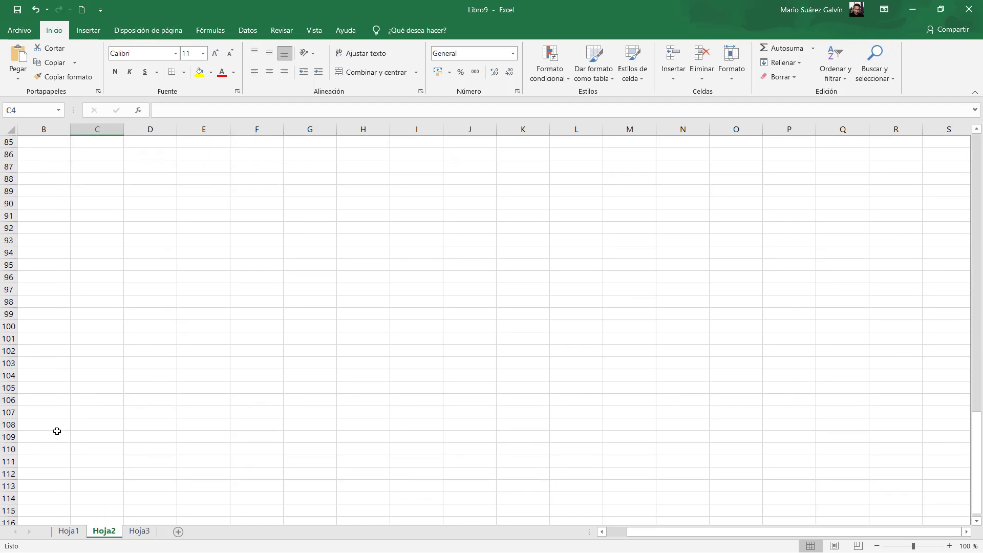
click(38, 446)
text(1)
key(Return)
Step: Return to the first rows of Hoja2 and go back down to view the value in B110
scroll(446, 336, up, 20)
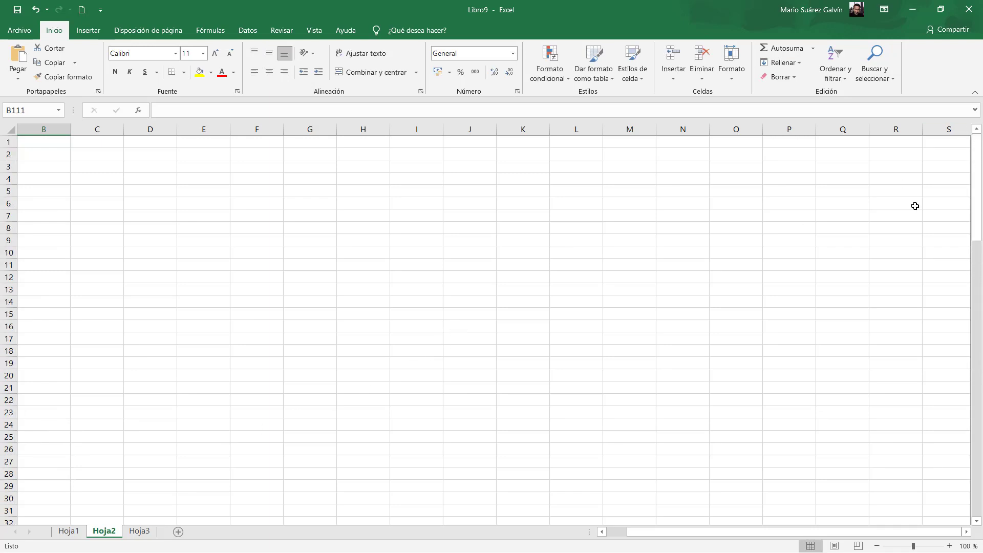
drag(977, 184, 982, 481)
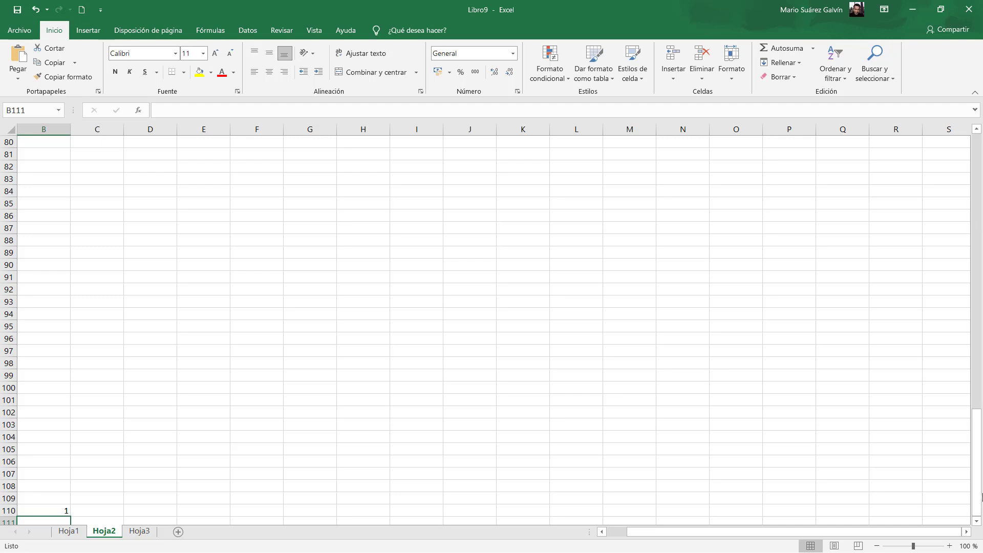
drag(981, 451, 978, 483)
scroll(63, 442, down, 5)
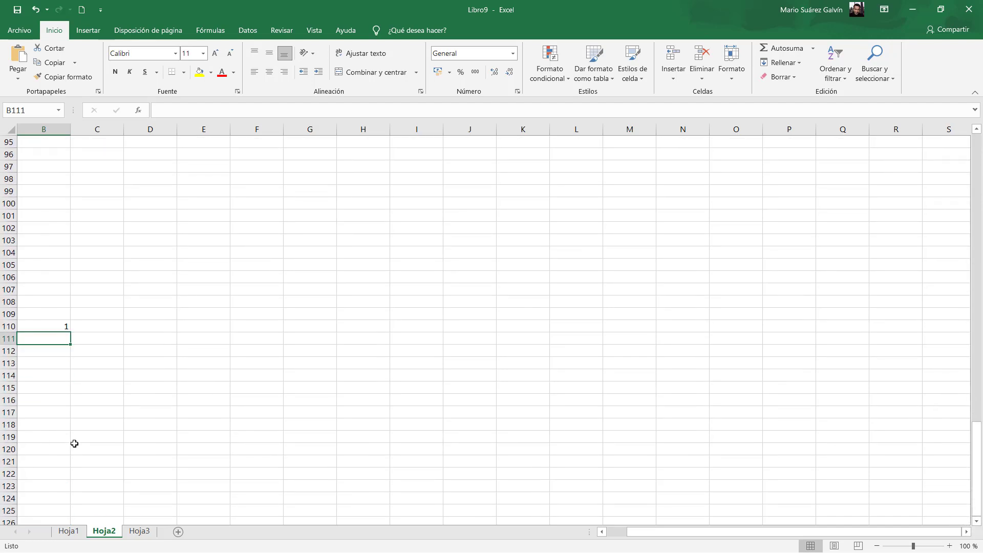
Step: Move the selection cell by cell down column B from B111 to beyond row 135
key(Down)
key(Down)
key(Down)
key(Down)
key(Down)
key(Down)
key(Down)
key(Down)
key(Down)
key(Down)
key(Down)
key(Down)
key(Down)
key(Down)
key(Down)
key(Down)
key(Down)
key(Down)
key(Down)
key(Down)
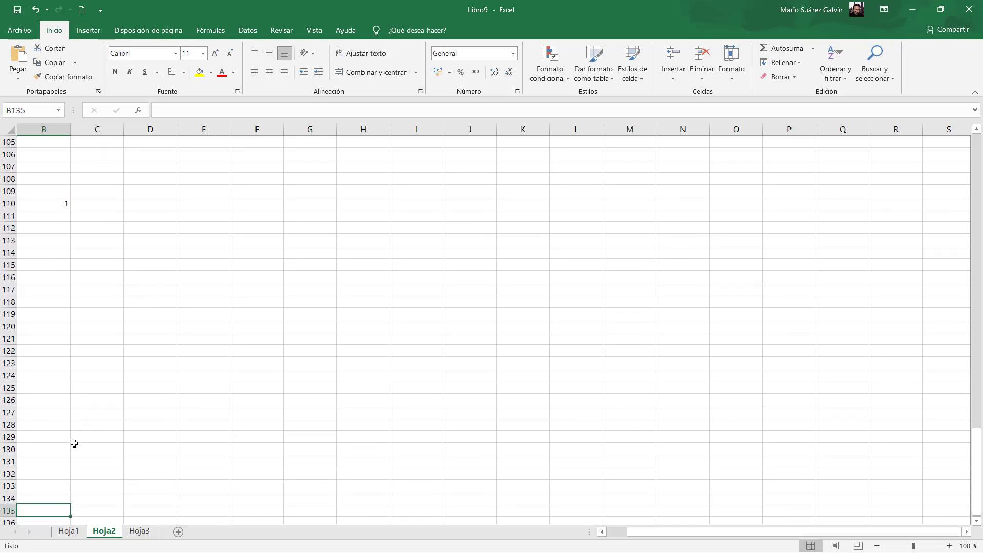
Step: Move the selection cell by cell up column B to row 101 and down to B110, clearing the value there
key(Up)
key(Up)
key(Up)
key(Up)
key(Up)
key(Up)
key(Up)
key(Up)
key(Up)
key(Up)
key(Up)
key(Up)
key(Up)
key(Up)
key(Up)
key(Up)
key(Up)
key(Up)
key(Up)
key(Up)
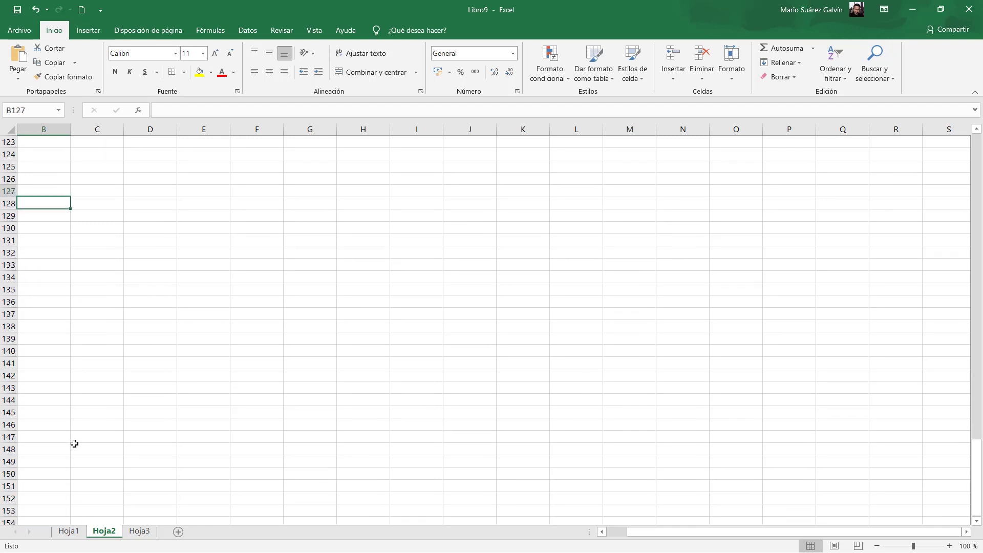
key(Up)
key(Up)
key(Up)
key(Up)
key(Up)
key(Up)
key(Up)
key(Up)
key(Up)
key(Up)
key(Up)
key(Up)
key(Up)
key(Down)
key(Down)
key(Down)
key(Down)
key(Down)
key(Down)
key(Down)
key(Down)
key(Down)
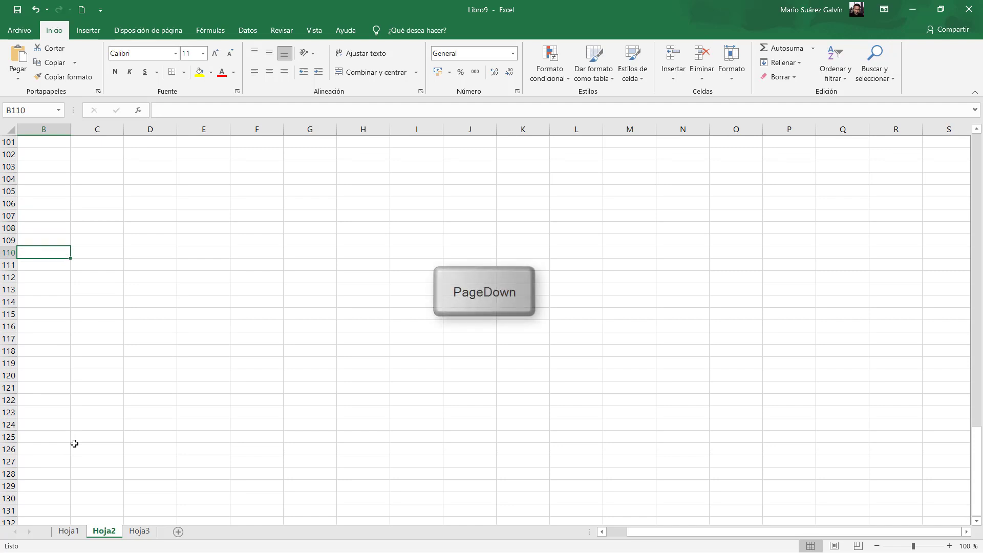
Step: Move the selection down and up column B one screenful at a time, and finish by selecting cell B1
key(Page_Down)
scroll(74, 444, down, 3)
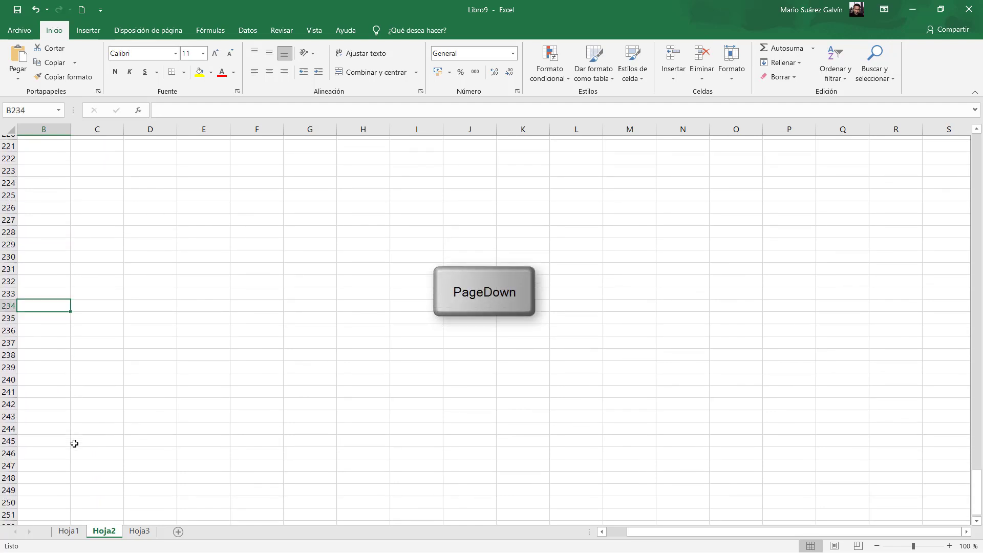
key(Page_Up)
key(Page_Up)
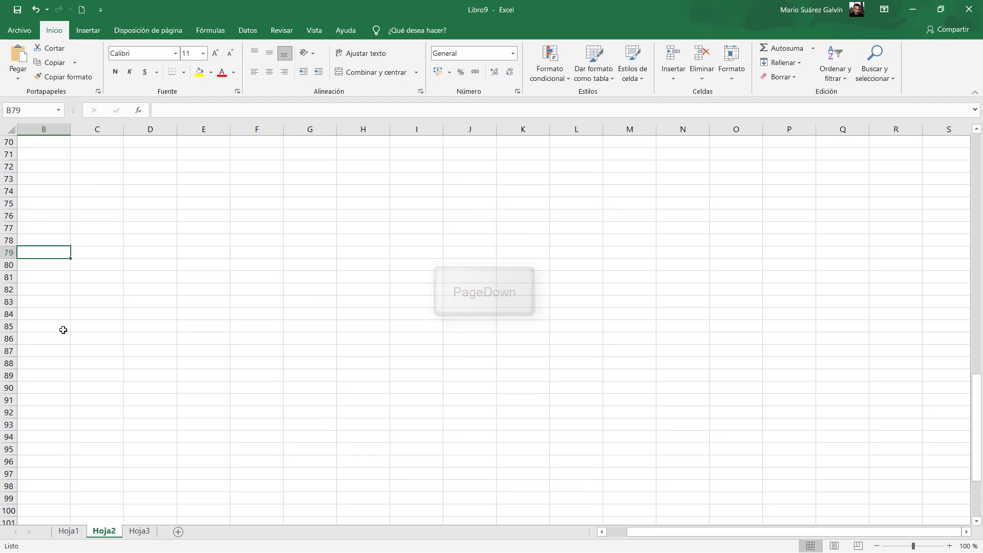
drag(44, 147, 72, 290)
scroll(67, 261, up, 20)
scroll(68, 262, up, 3)
click(53, 147)
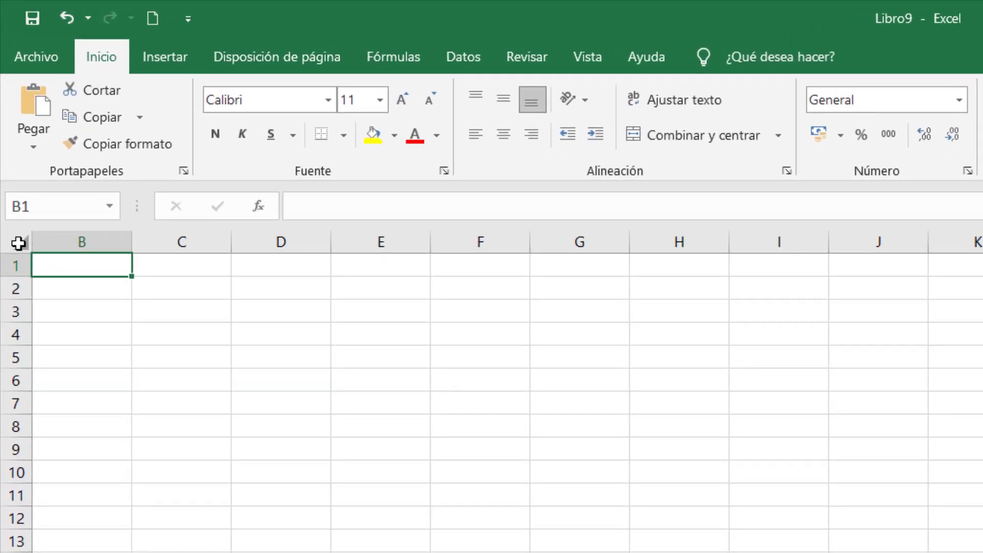
Step: Select all cells of Hoja2, examine the selection down the rows, and finish by selecting C6
click(19, 244)
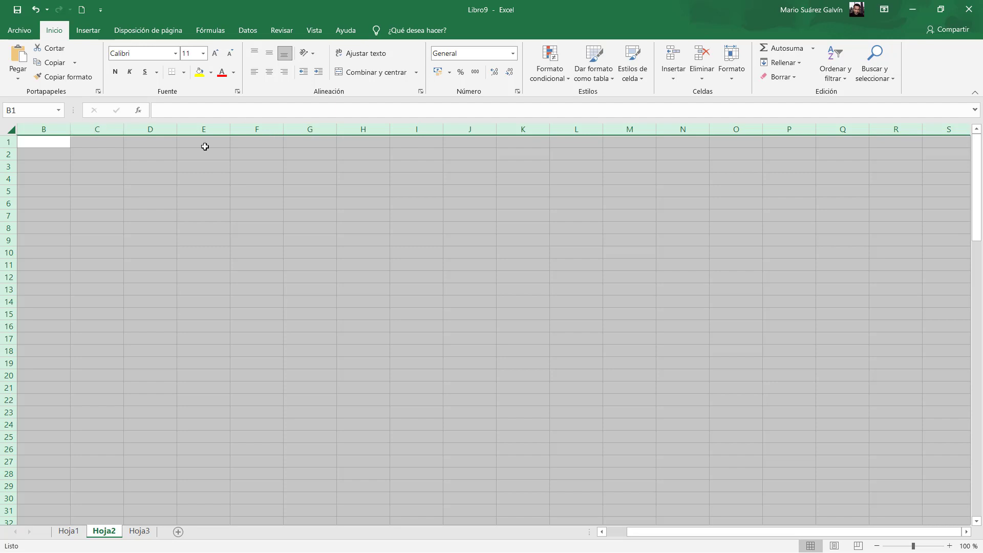
scroll(83, 396, down, 20)
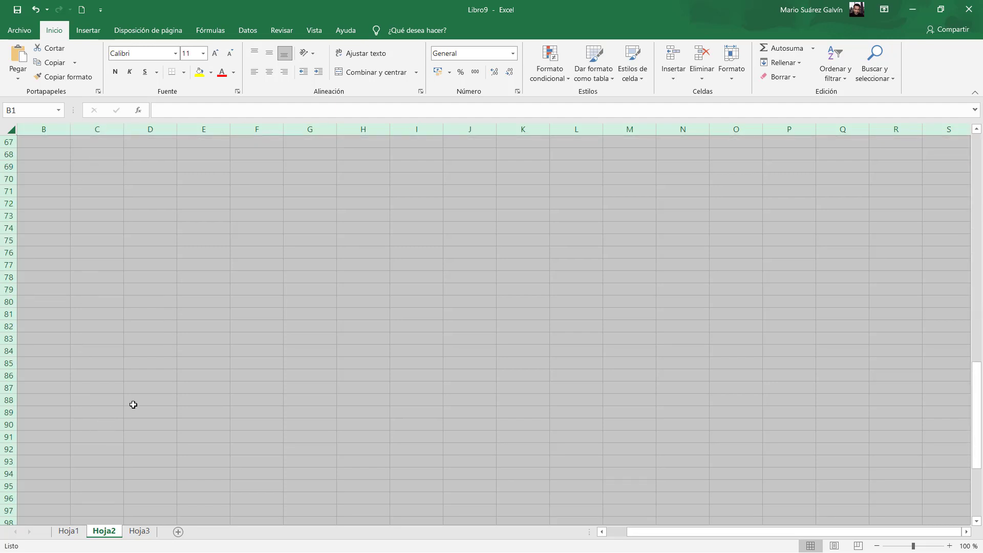
scroll(114, 408, up, 20)
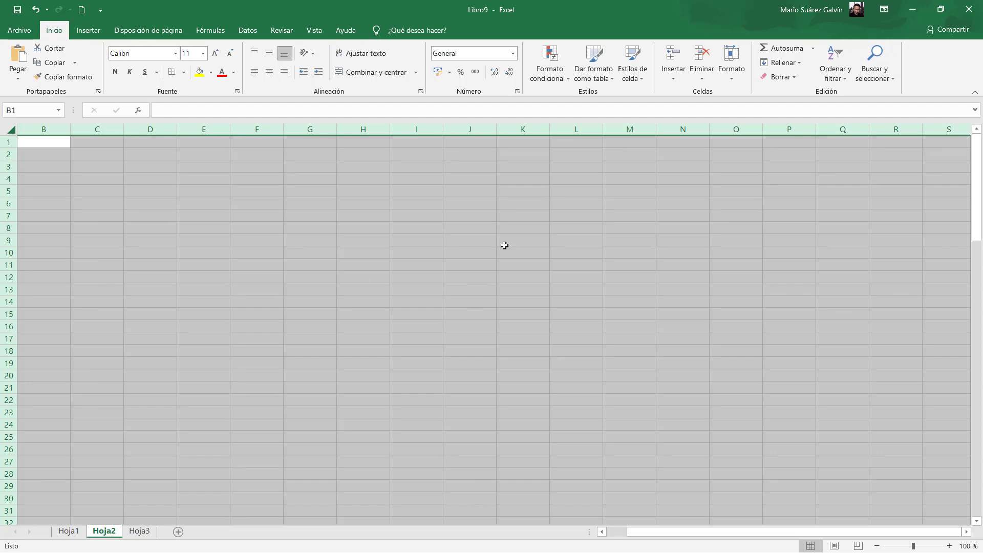
click(312, 191)
click(77, 201)
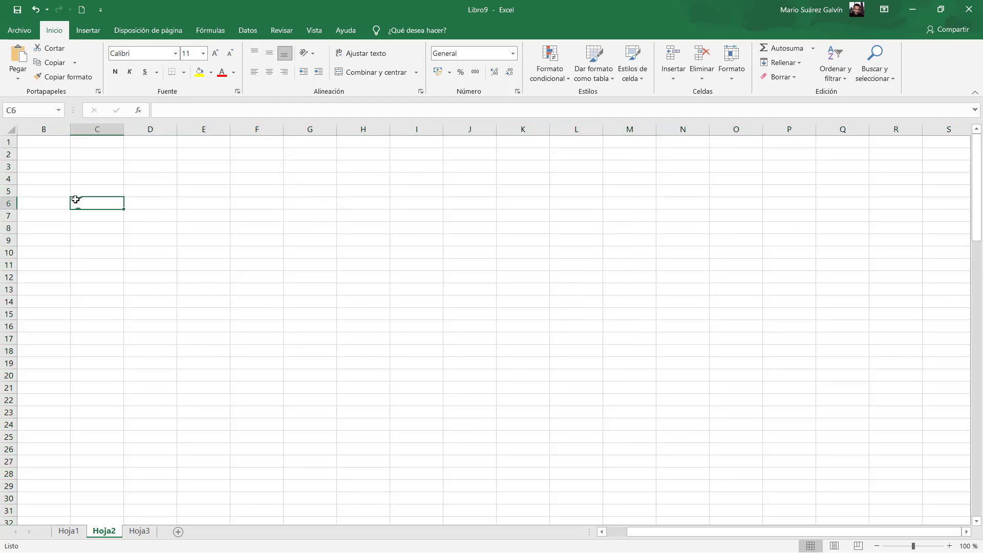
Step: Select the whole sheet again and replace that selection with single cells, including D5
click(12, 133)
click(130, 191)
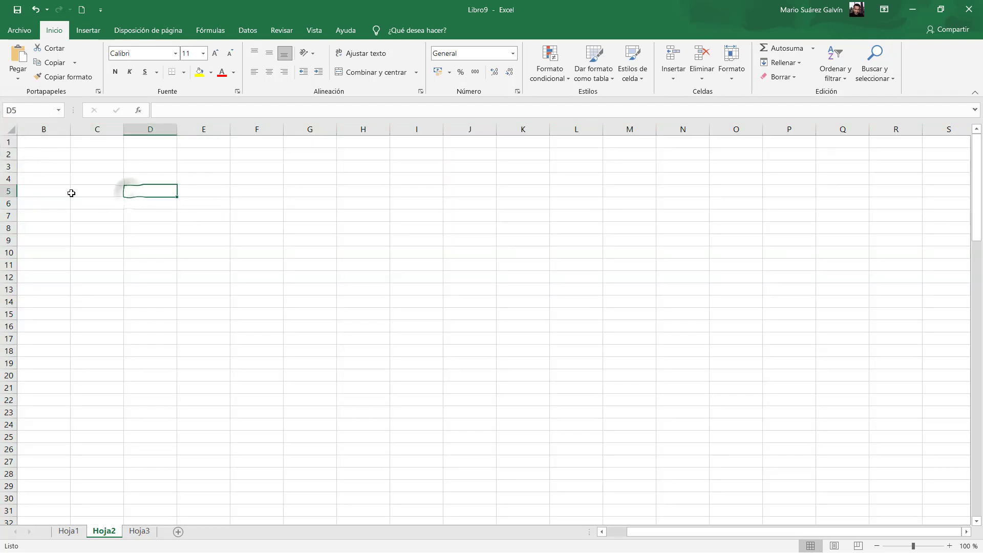
click(43, 140)
click(179, 200)
Step: Select a large block of cells and the range C2:E4, each followed by single cells, finishing with E18
drag(120, 155, 605, 404)
click(149, 289)
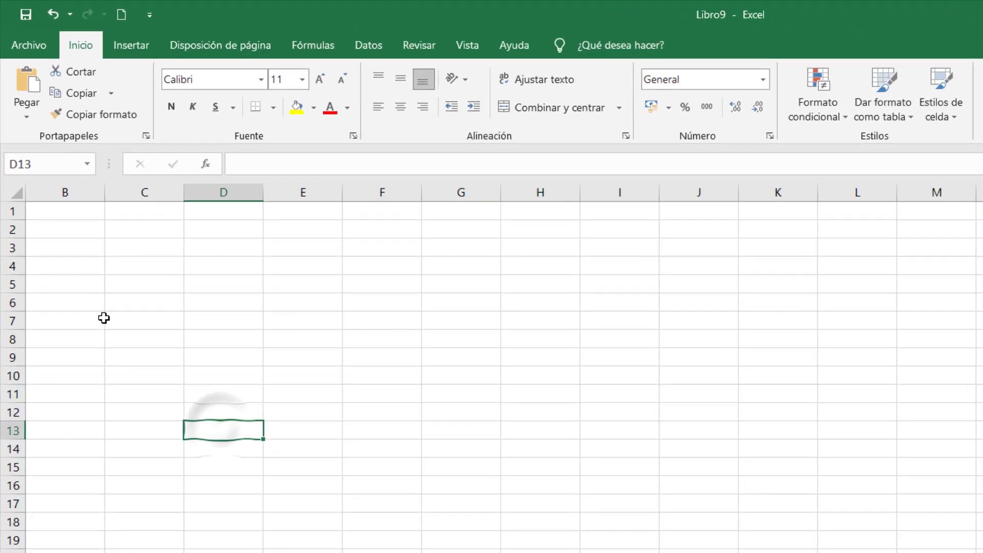
click(231, 276)
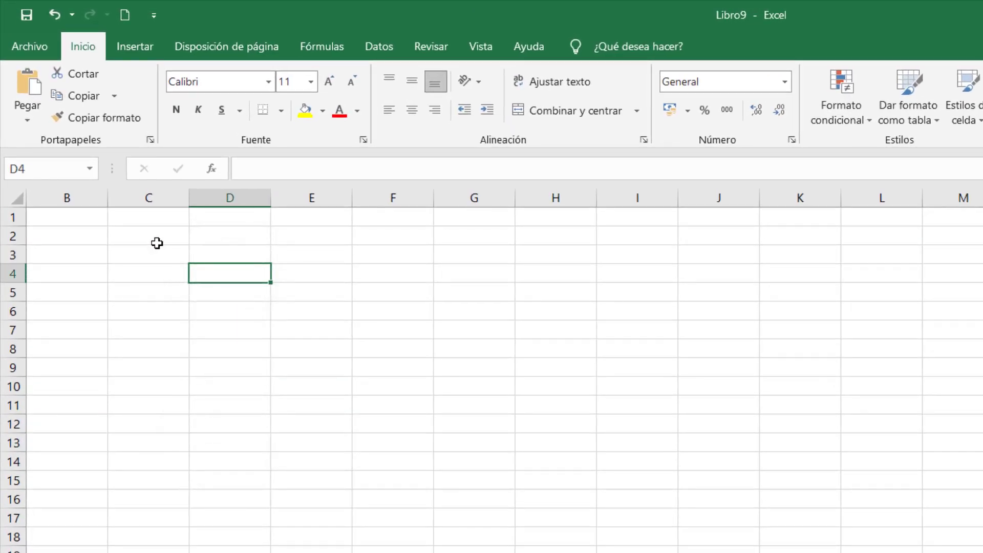
drag(153, 239, 310, 279)
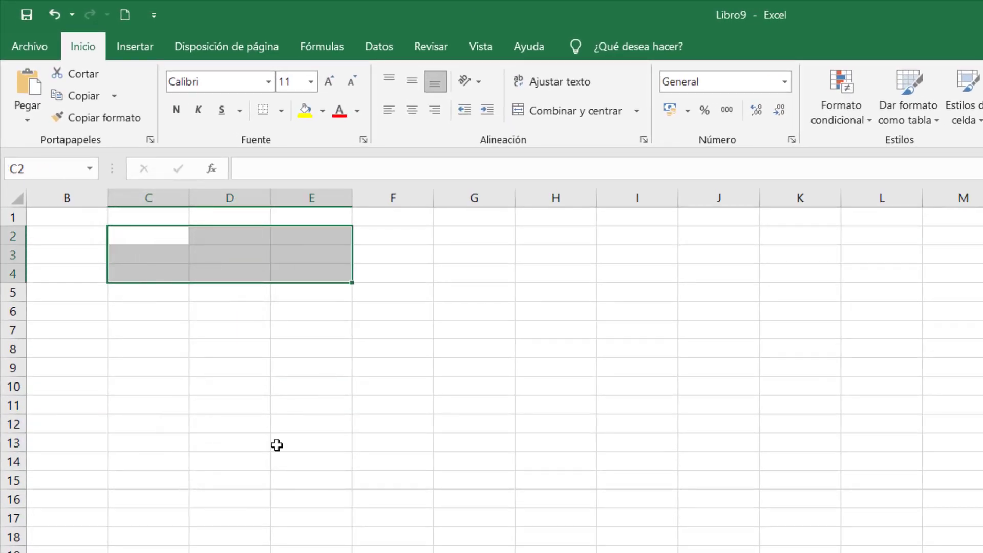
click(344, 530)
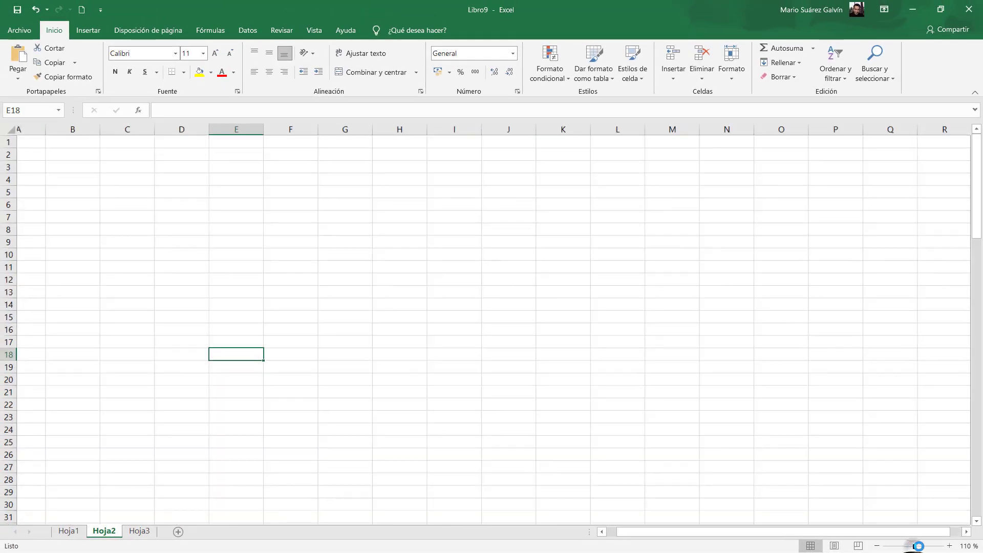
Step: Change the sheet's zoom and set it back to 100%
drag(845, 539, 865, 541)
drag(925, 548, 913, 550)
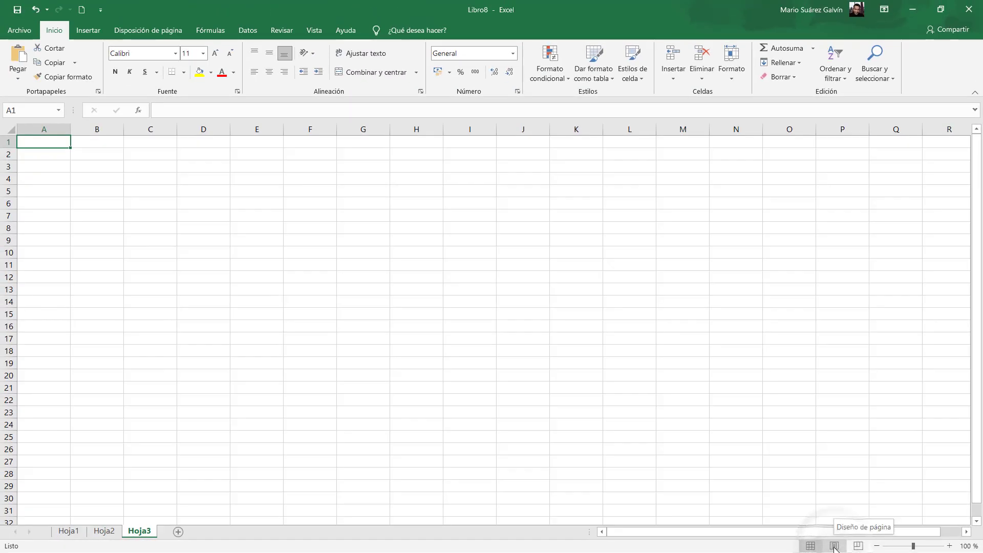
Step: Show Hoja3 of Libro8 in Page Layout view and look down its pages
click(834, 546)
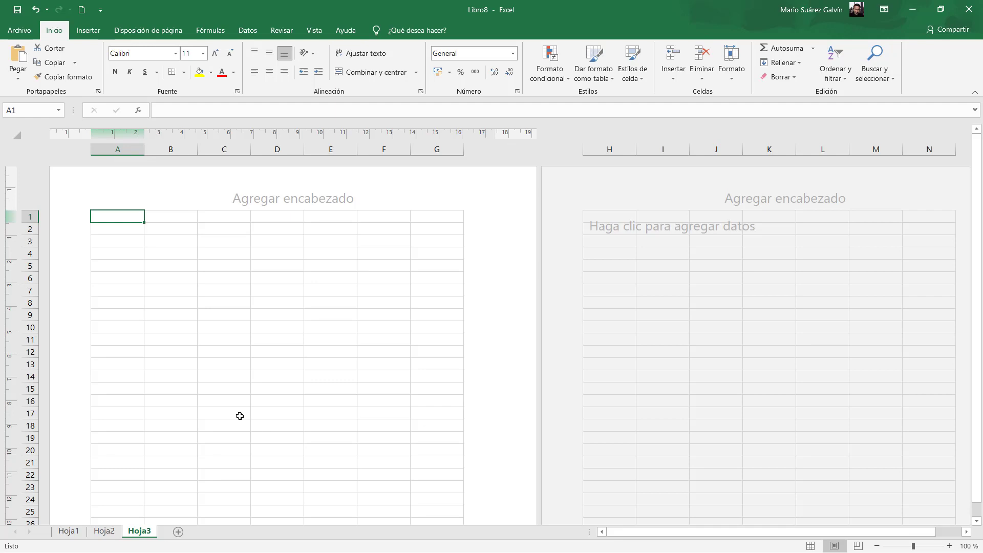
scroll(413, 281, down, 6)
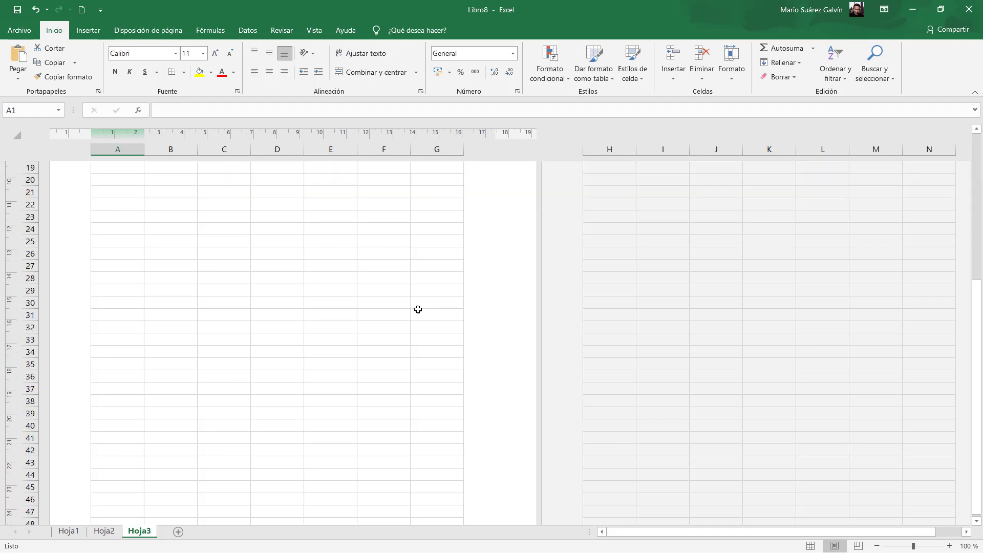
Step: Look over the pages of Hoja3 up to its page break preview, and return the sheet to Normal view
scroll(400, 268, up, 6)
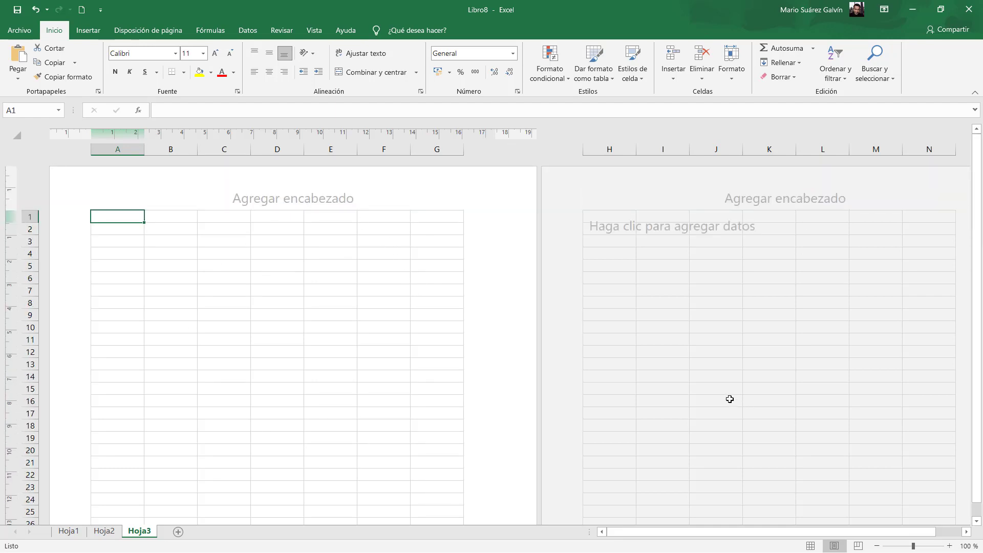
scroll(358, 308, down, 15)
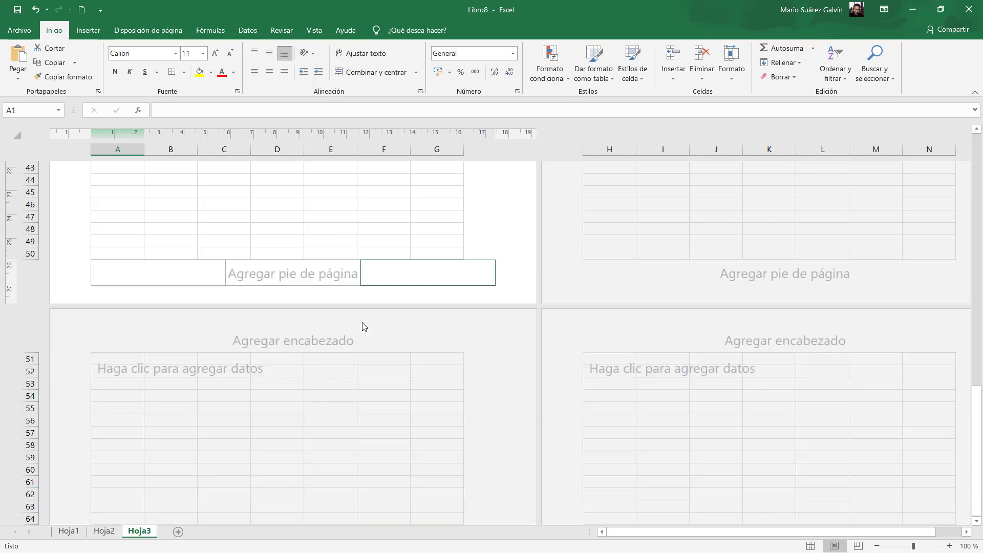
scroll(363, 318, up, 10)
scroll(364, 326, up, 6)
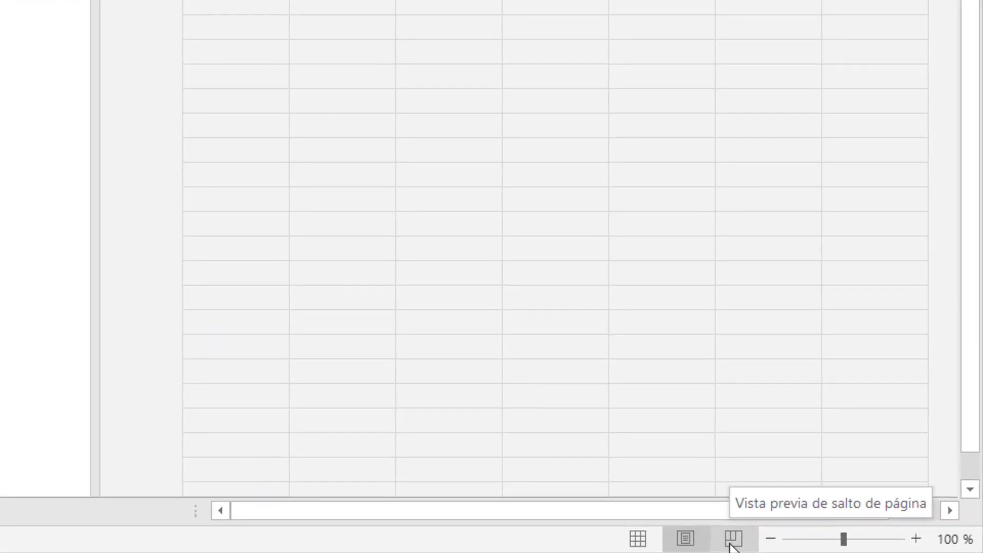
click(733, 543)
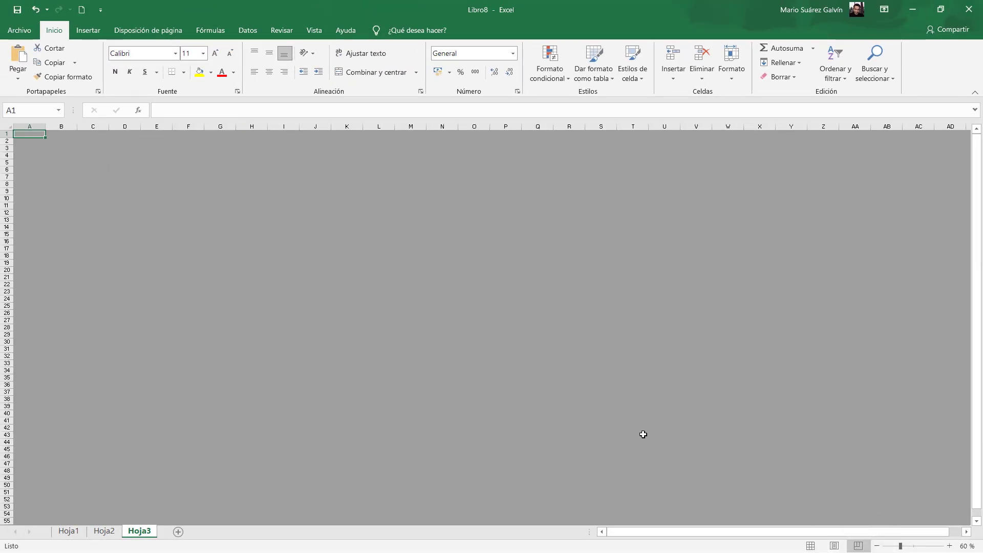
click(811, 546)
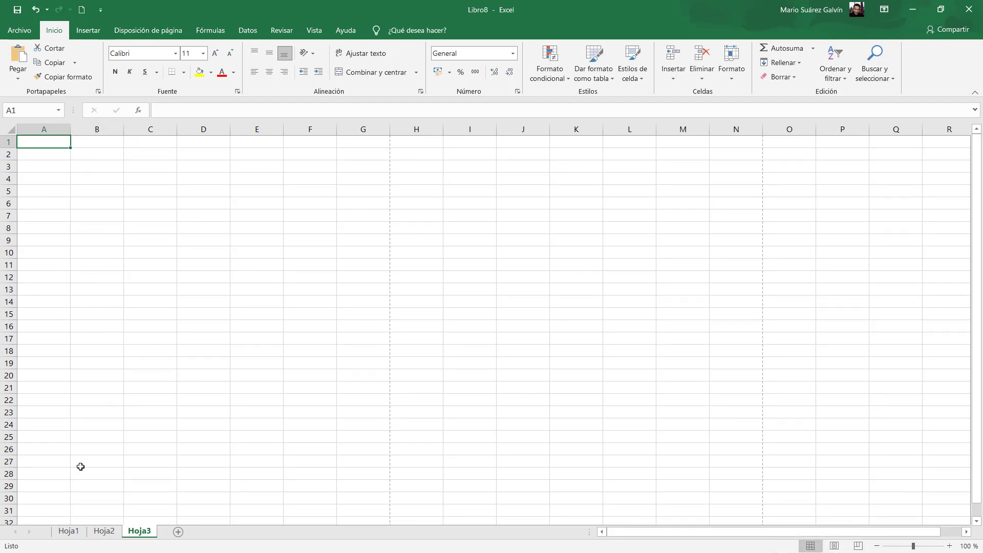
Step: Switch to sheet Hoja1 and select several single cells, including B4 and B5
click(75, 531)
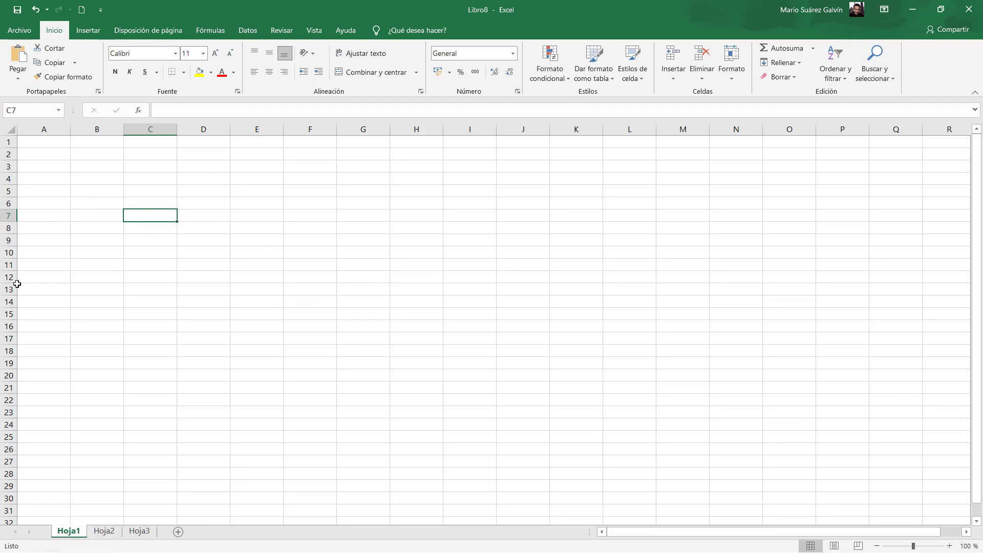
click(89, 180)
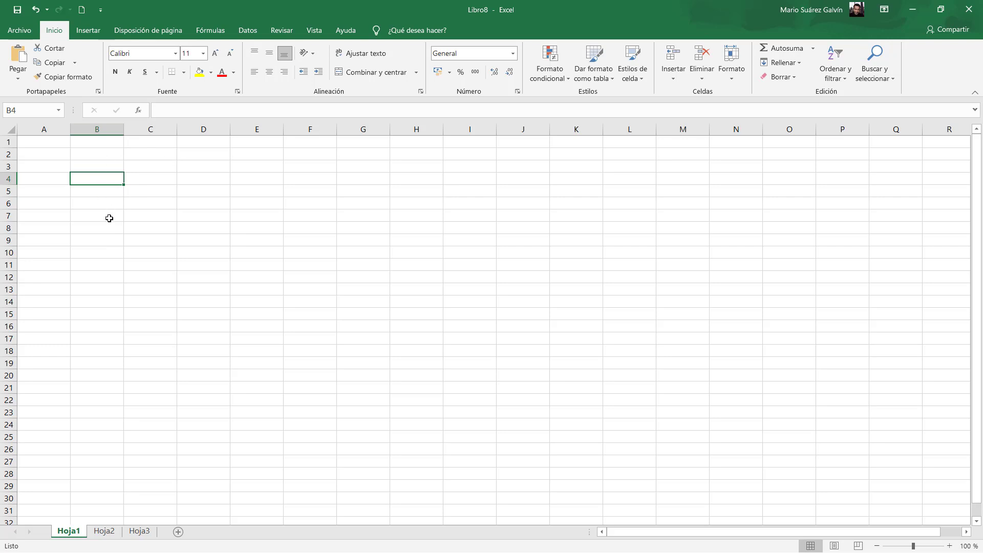
click(101, 165)
click(164, 165)
click(99, 191)
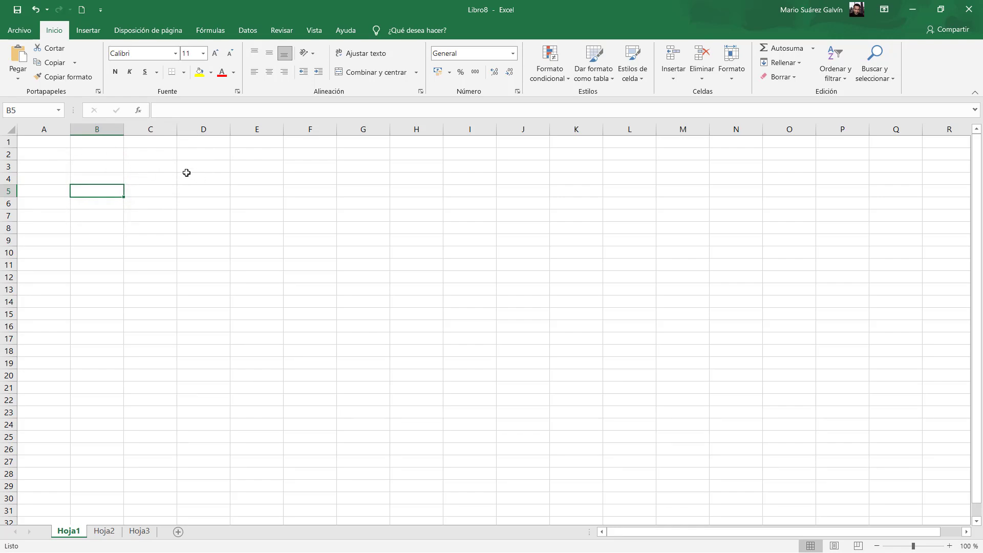
Step: Enter the number 1 in cell C3 and the number 2 in cell C4
click(170, 165)
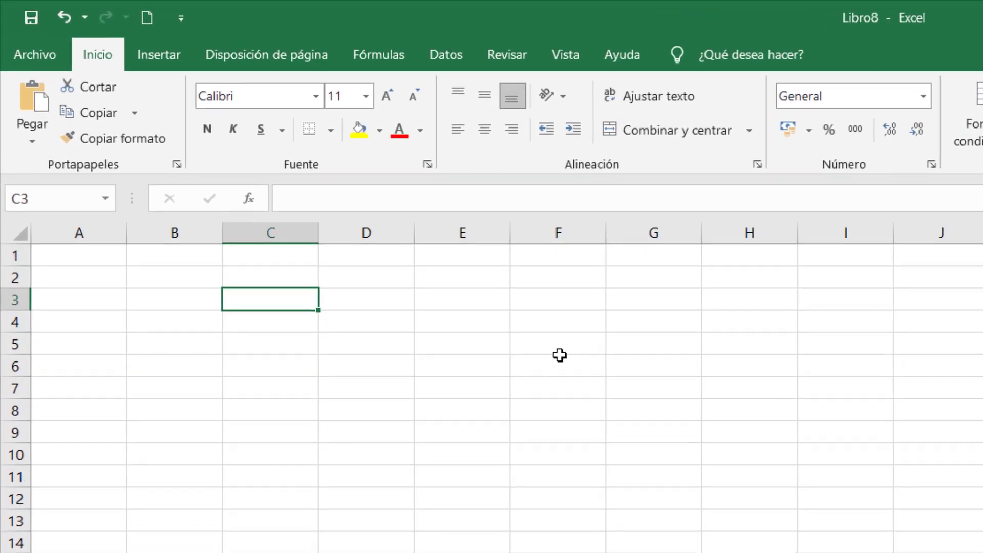
text(1)
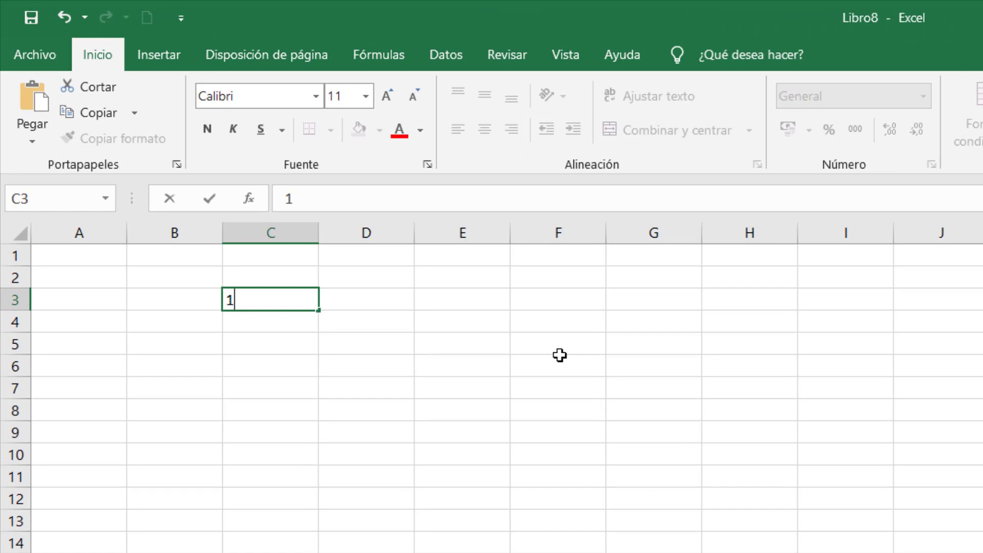
key(Return)
text(2)
key(Return)
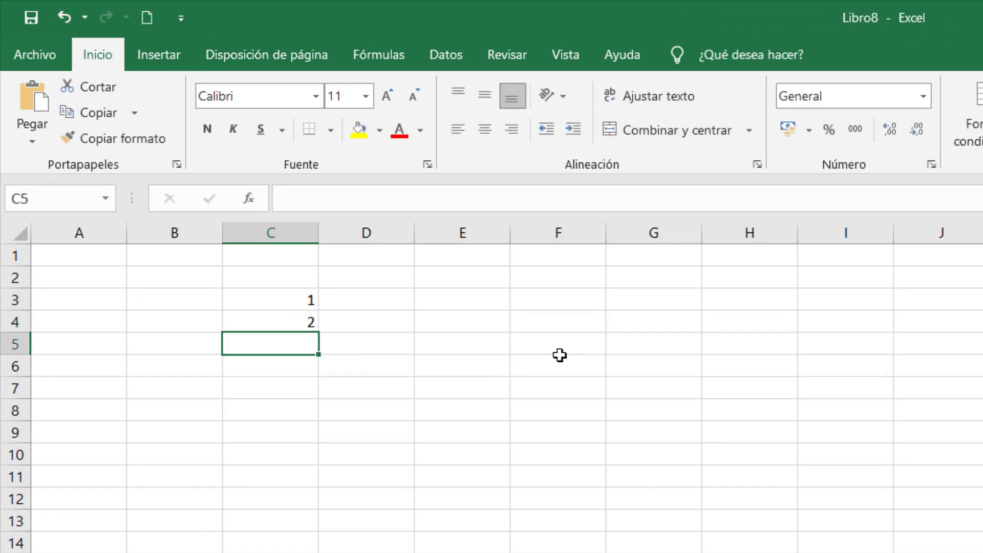
Step: Select the filled cells C3 and C4 to examine how their numbers are aligned and stored
drag(281, 307, 281, 320)
click(280, 335)
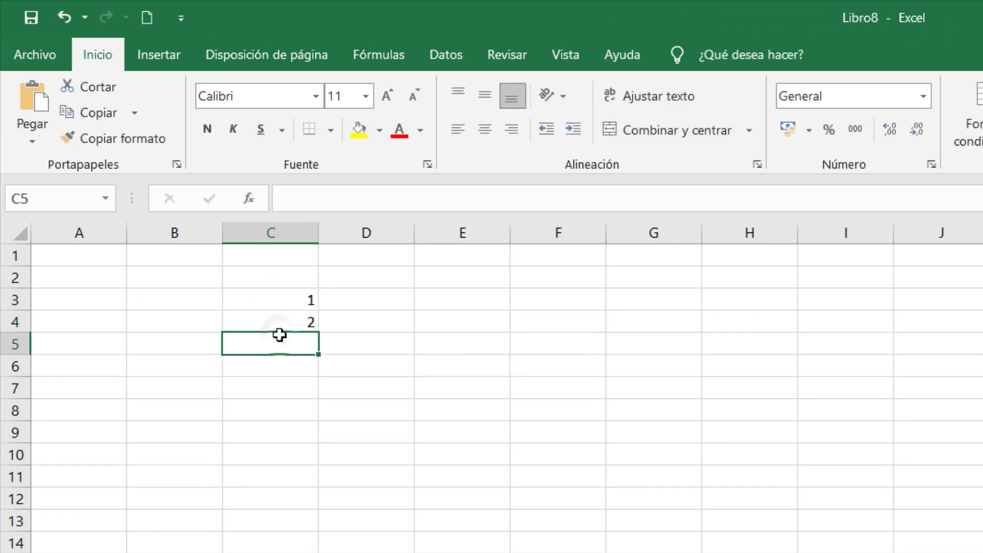
click(301, 318)
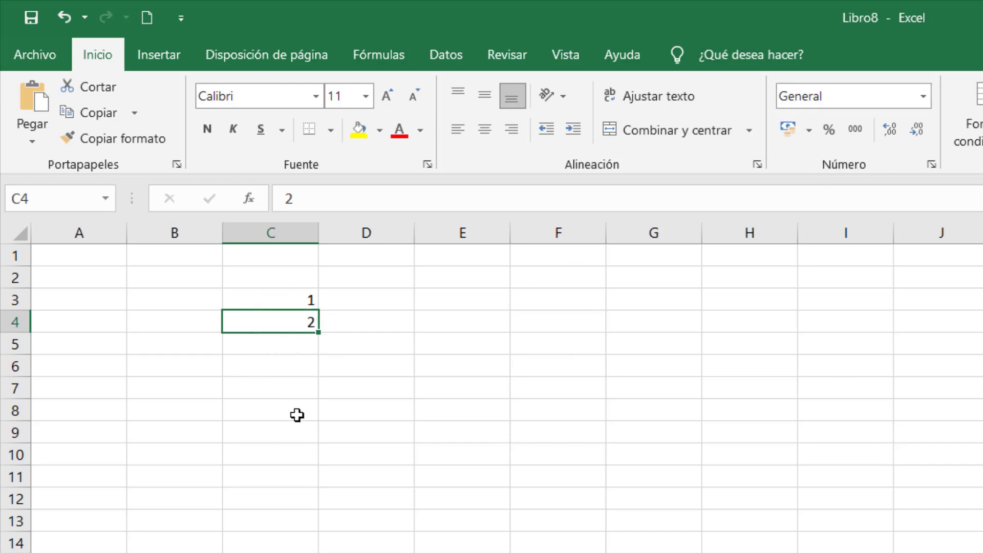
click(279, 299)
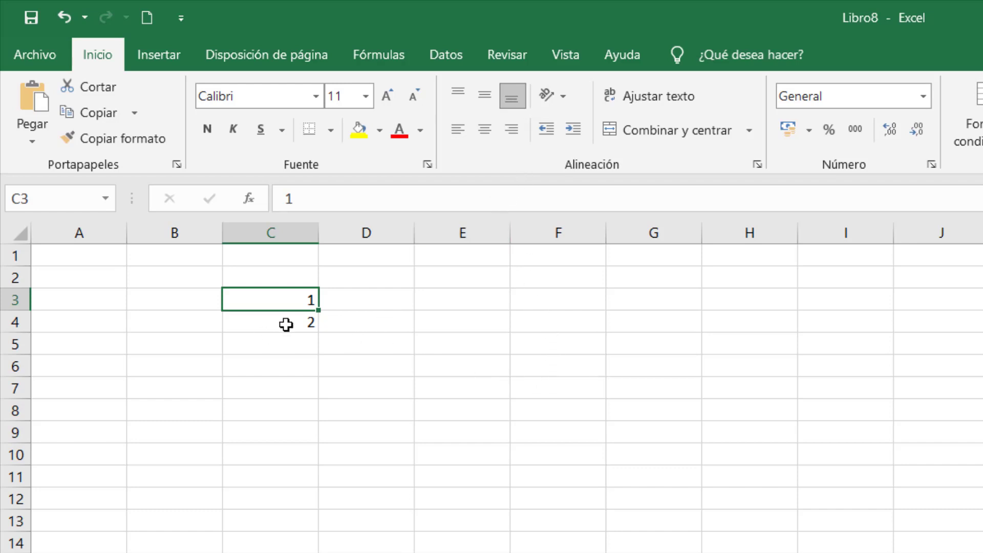
click(464, 138)
Step: Enter the number 14 in cell C5 and the number 25 in cell C6
click(294, 347)
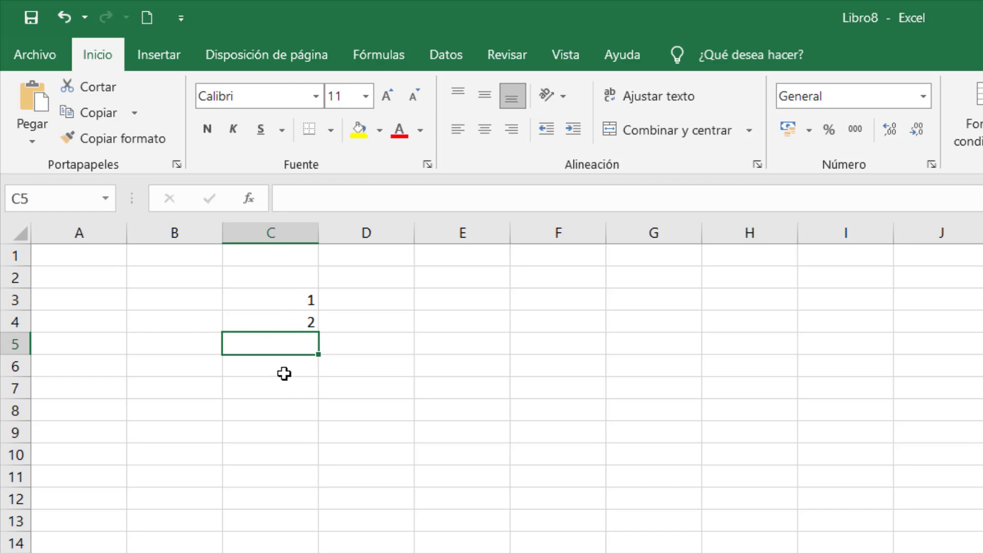
text(14)
key(Return)
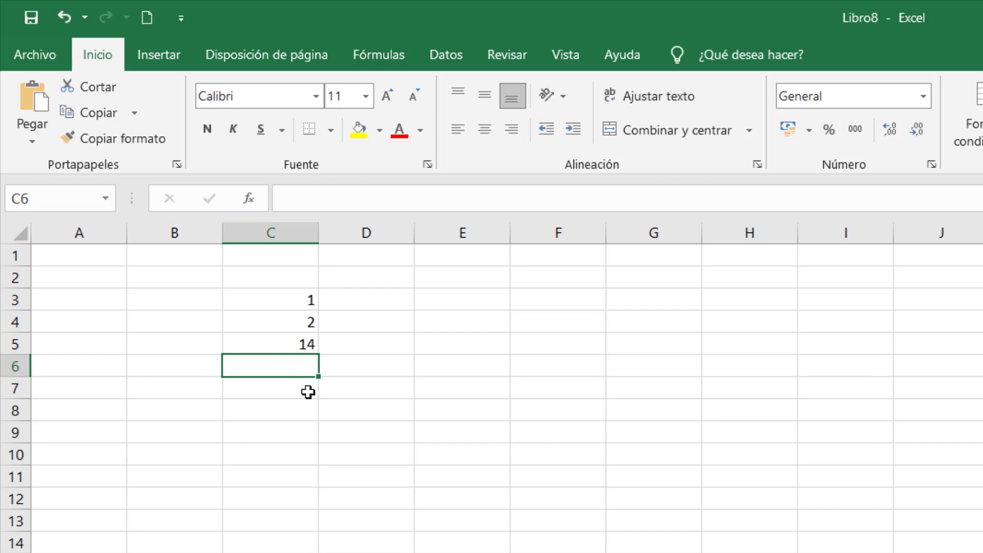
key(Up)
key(Up)
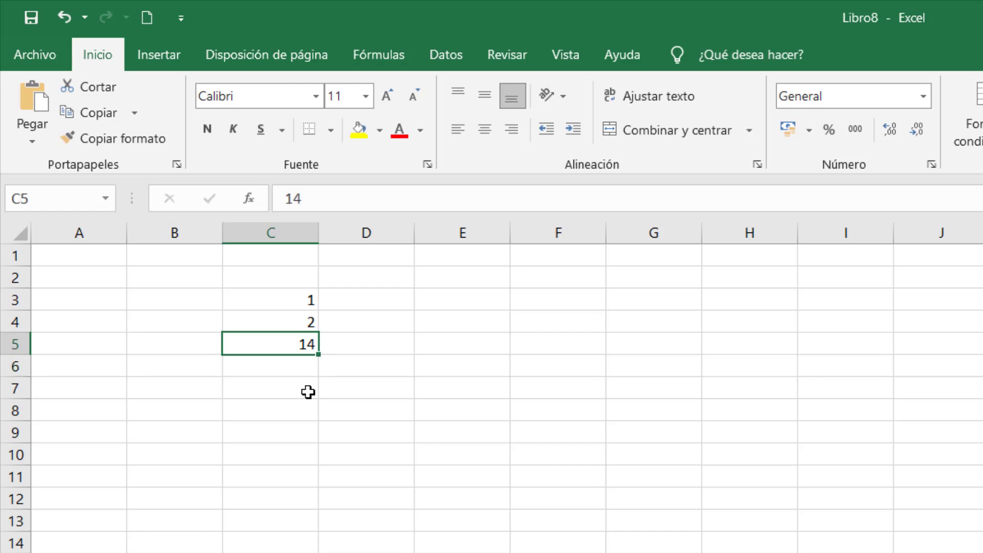
key(Down)
key(Down)
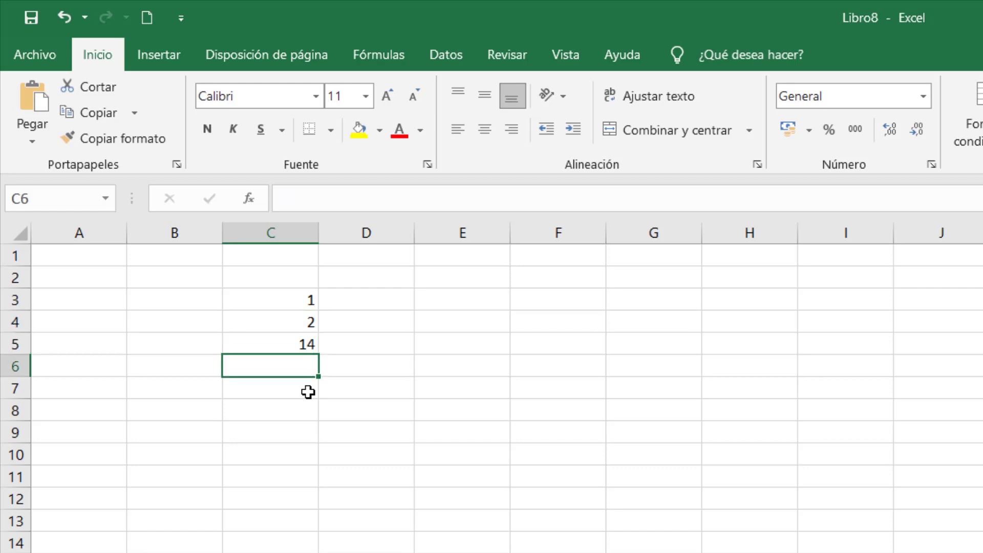
text(2)
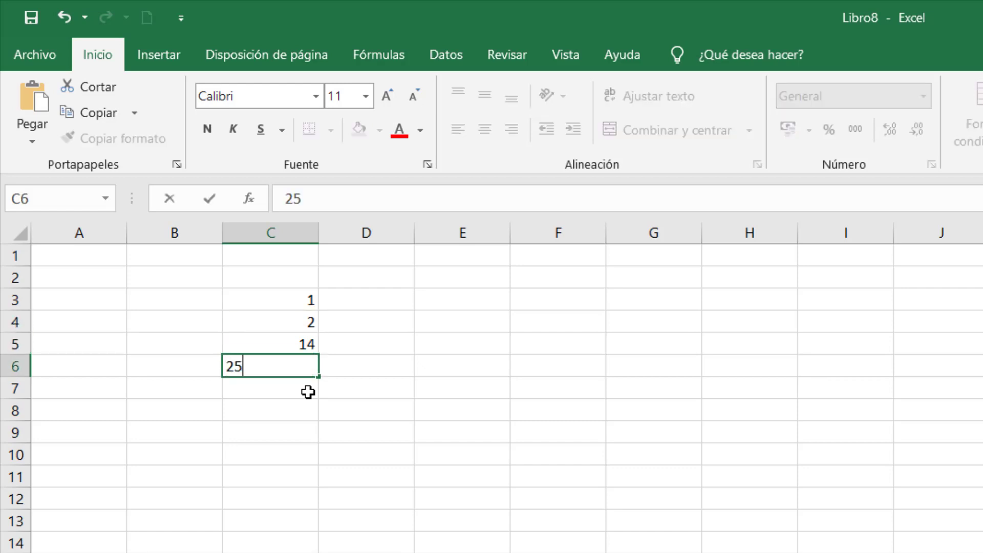
text(5)
key(Return)
Step: Apply the euro accounting number format to cell C6 and check the value stored behind it
click(274, 369)
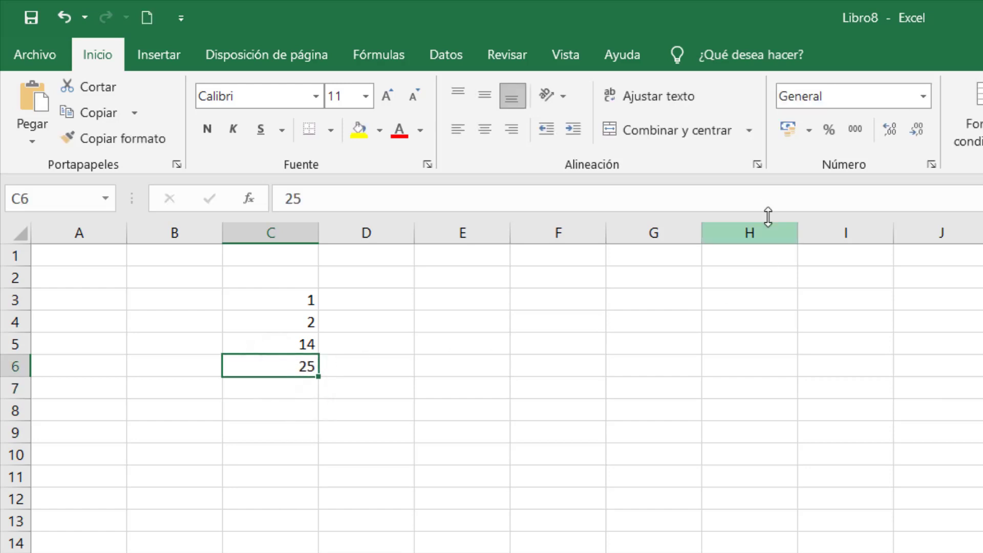
click(791, 128)
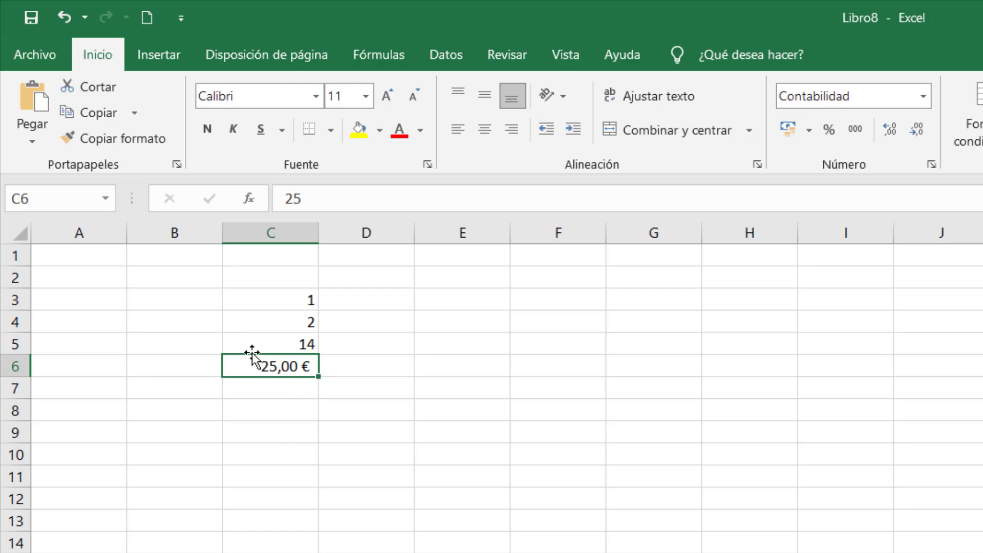
click(318, 200)
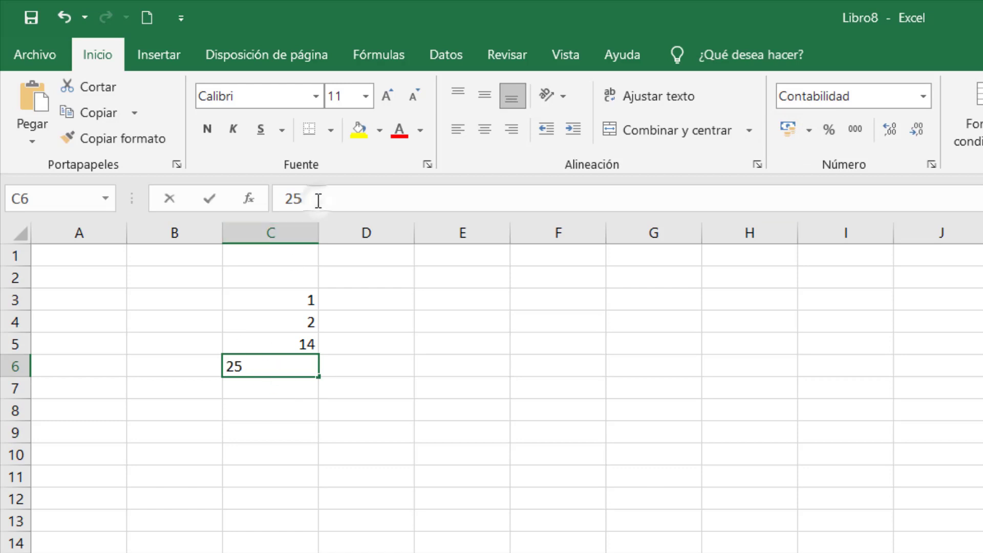
Step: Select the unformatted numbers in column C and compare them with the stored content of C6
click(276, 346)
click(289, 303)
drag(279, 344, 278, 366)
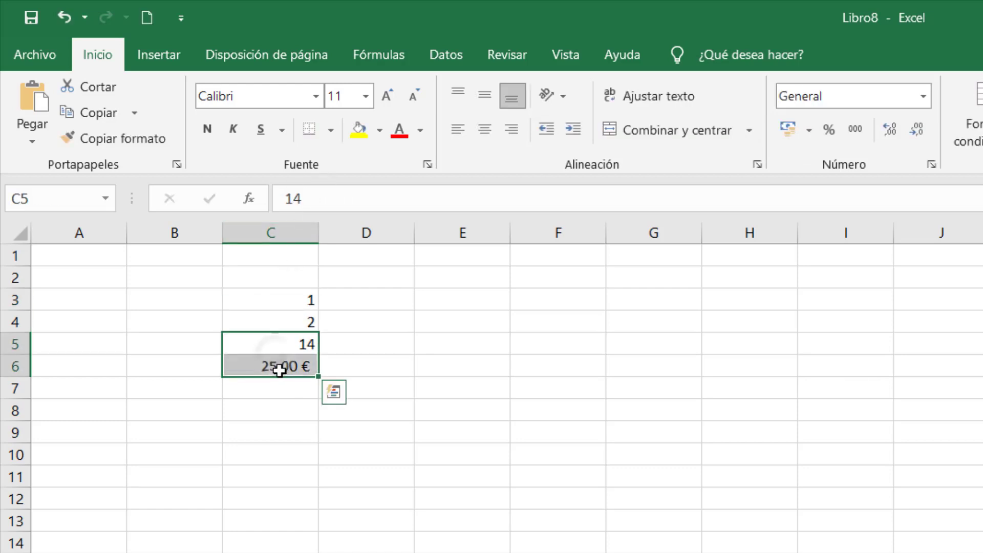
click(298, 367)
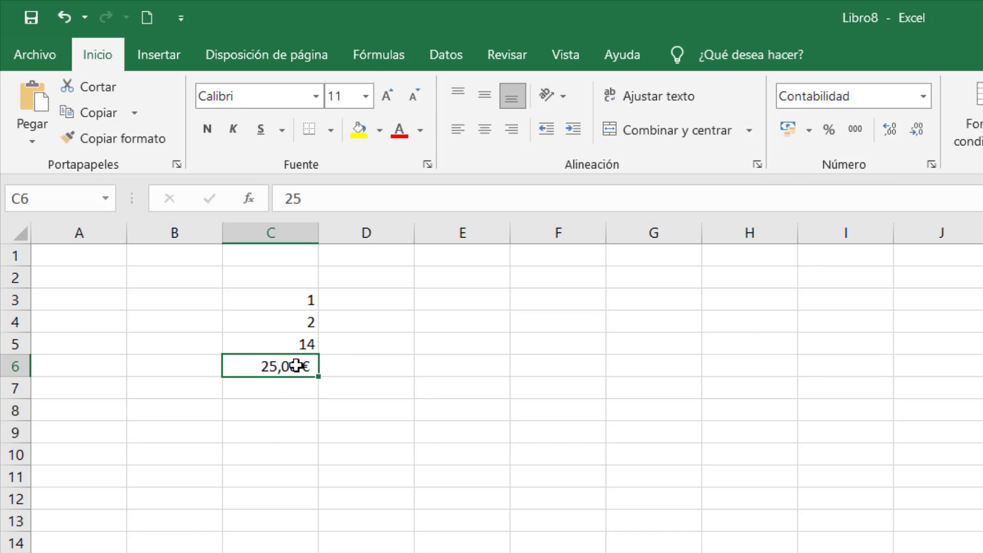
click(319, 199)
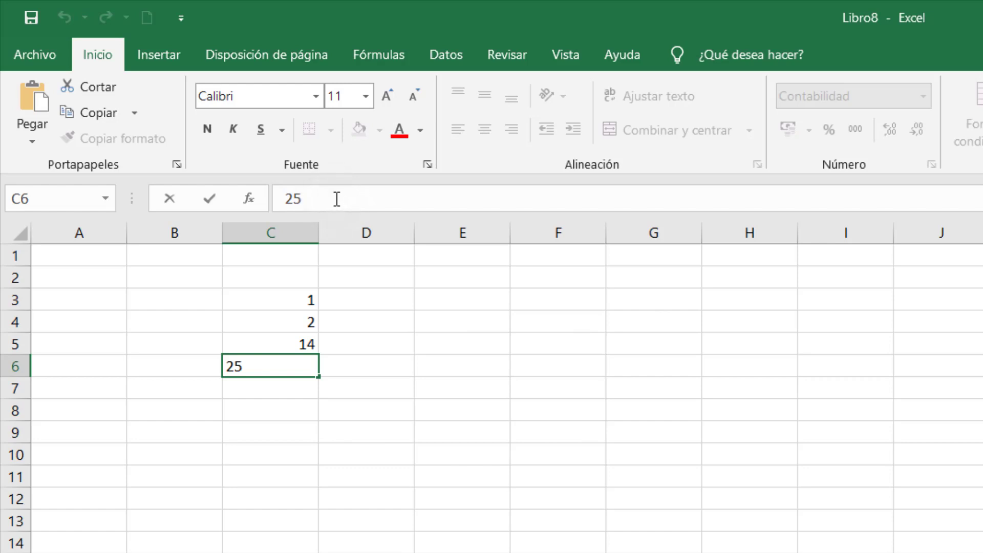
click(308, 405)
click(297, 362)
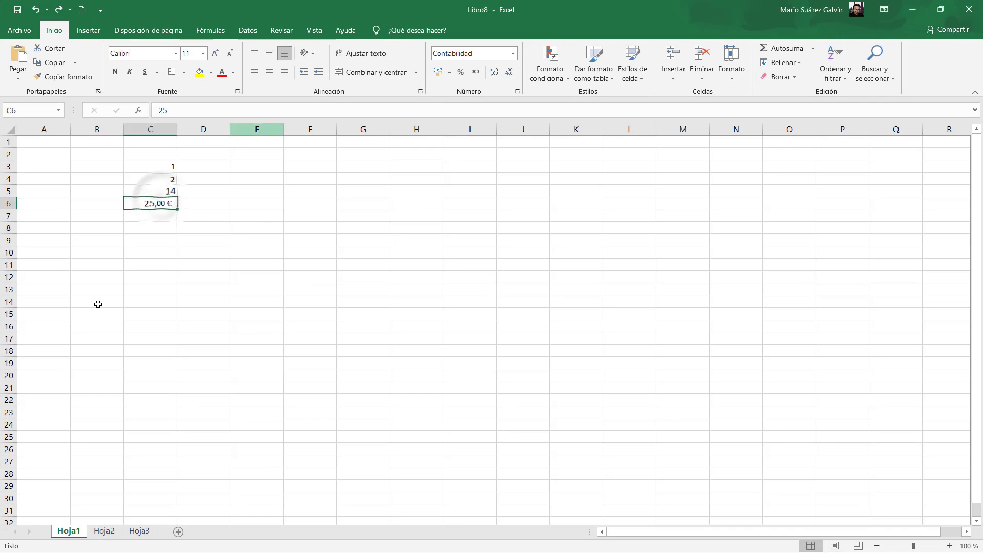
Step: Clear only the formatting of cell C6, keeping its content
click(782, 80)
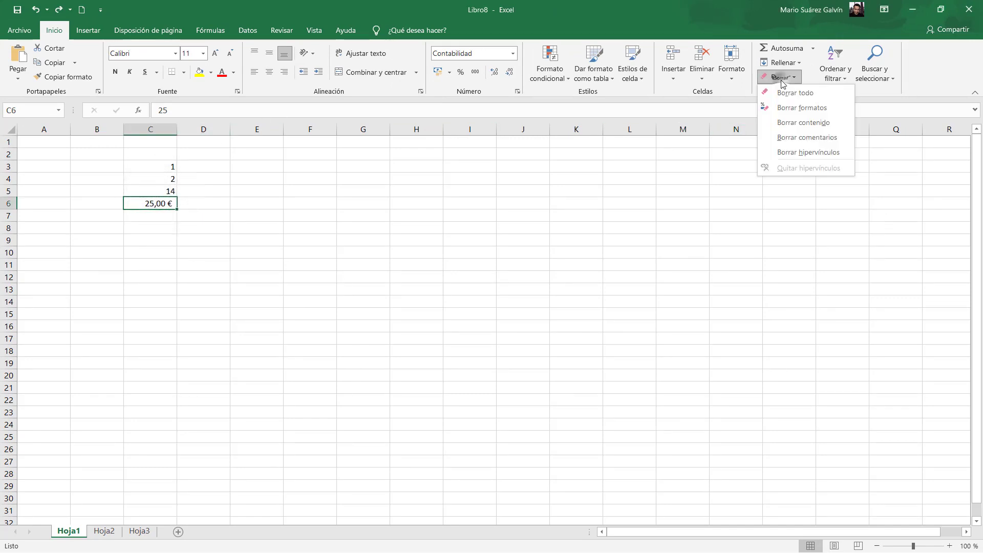
click(793, 109)
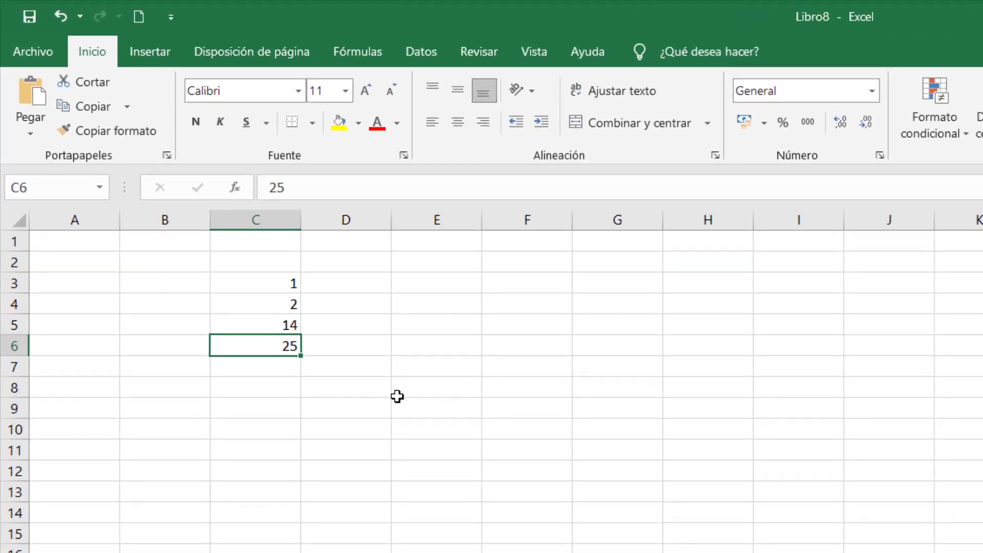
click(268, 387)
Step: Format cell C6 as a percentage and enter 25 in it
click(272, 349)
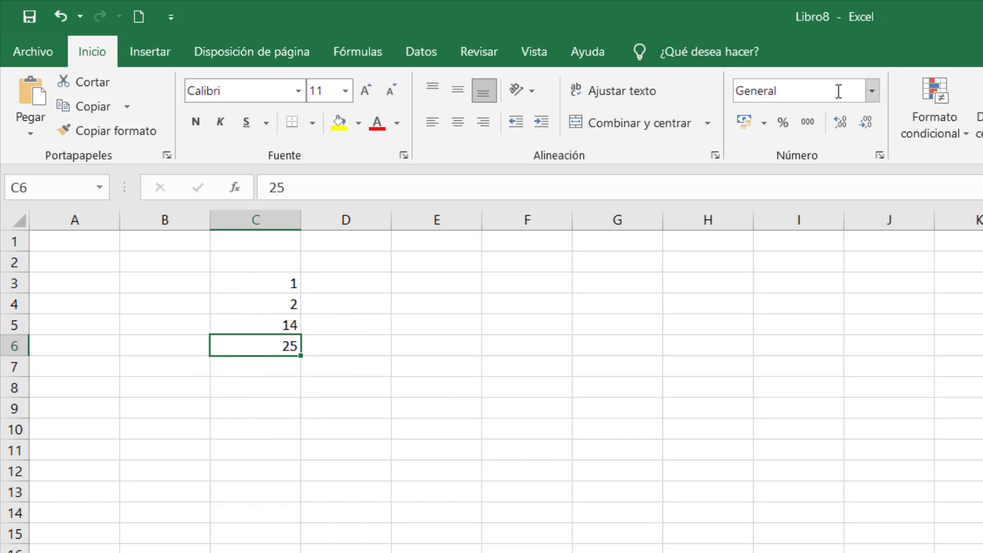
click(783, 123)
text(25)
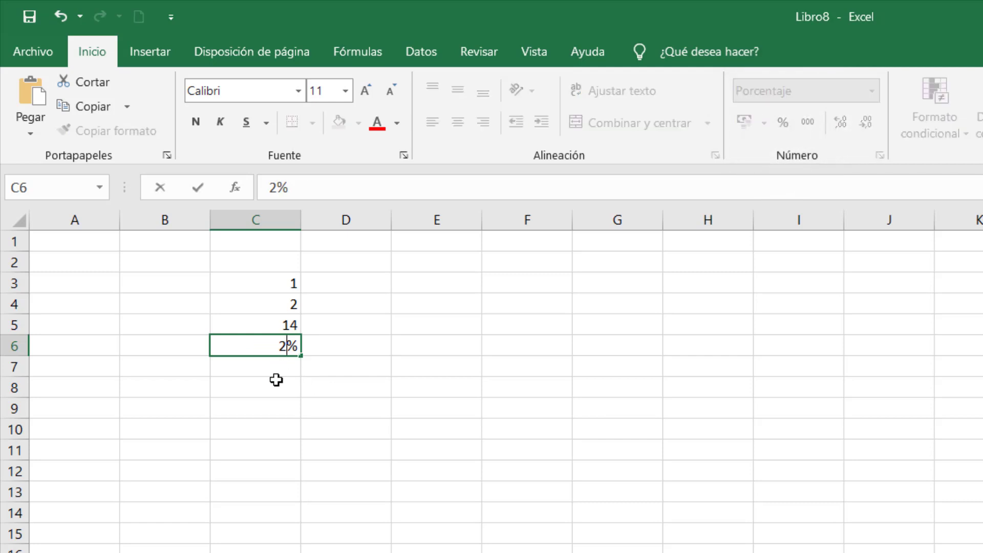
key(Return)
Step: Examine the percent sign in the stored content of C6 and compare it with other cells, including D10 and C3
click(258, 346)
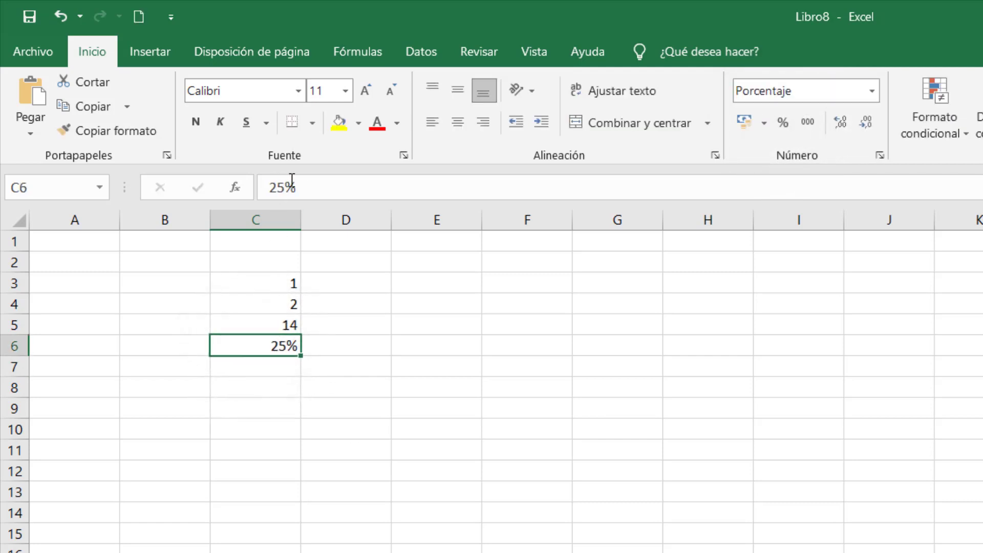
drag(286, 187, 309, 187)
click(365, 427)
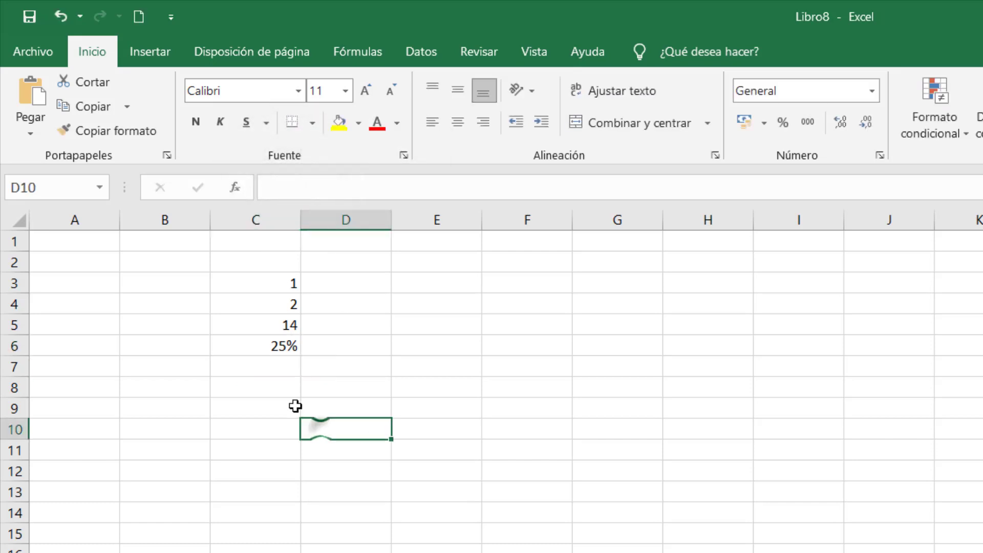
click(264, 346)
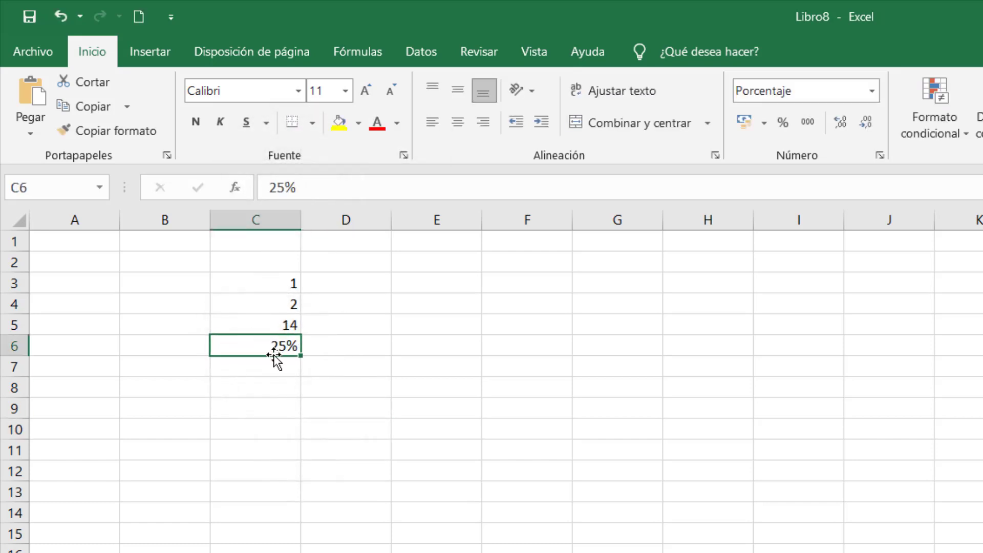
click(274, 284)
Step: Clear the percentage formatting from cell C6 without deleting its value
click(263, 351)
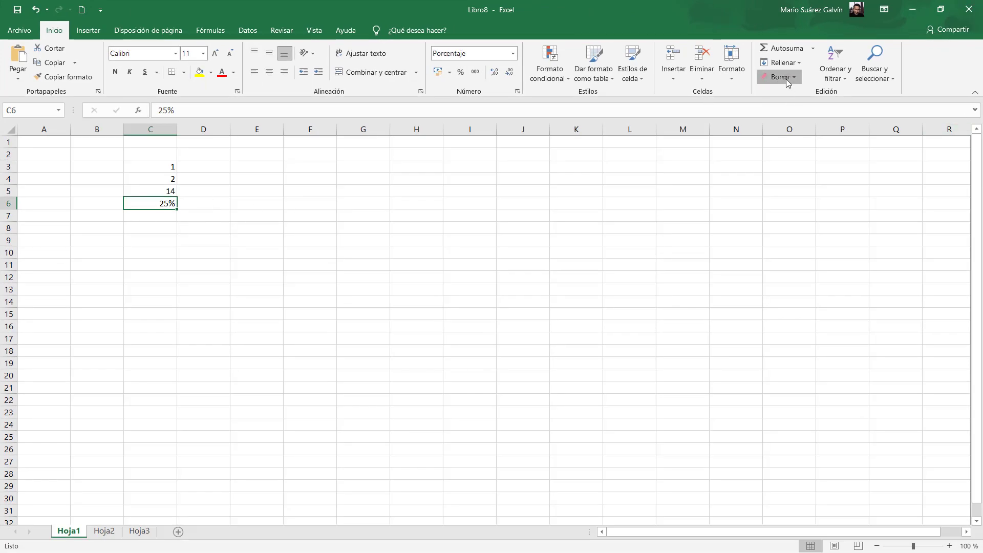
click(787, 81)
click(799, 107)
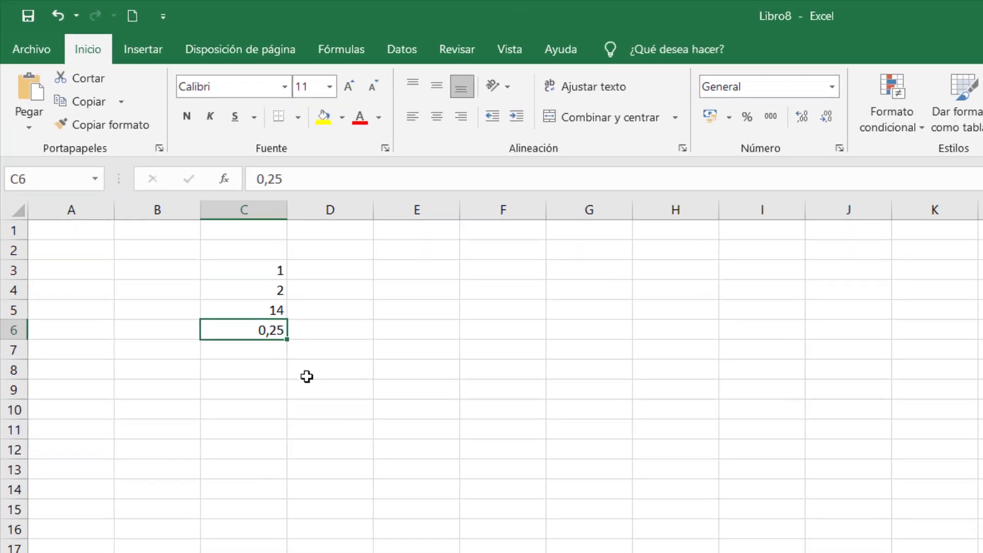
Step: Format cell C6 as a percentage again and compare its stored content with that of C5
click(266, 362)
click(259, 321)
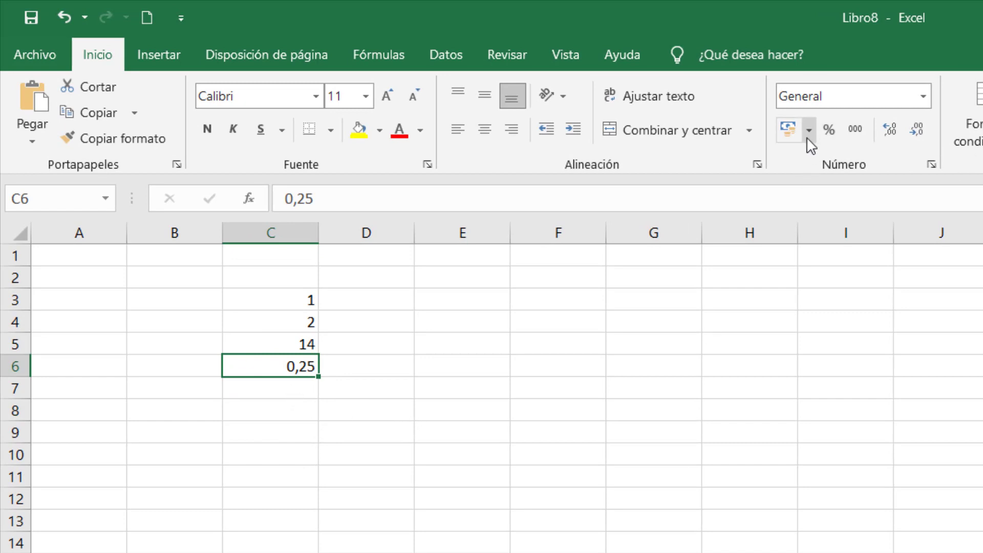
click(830, 131)
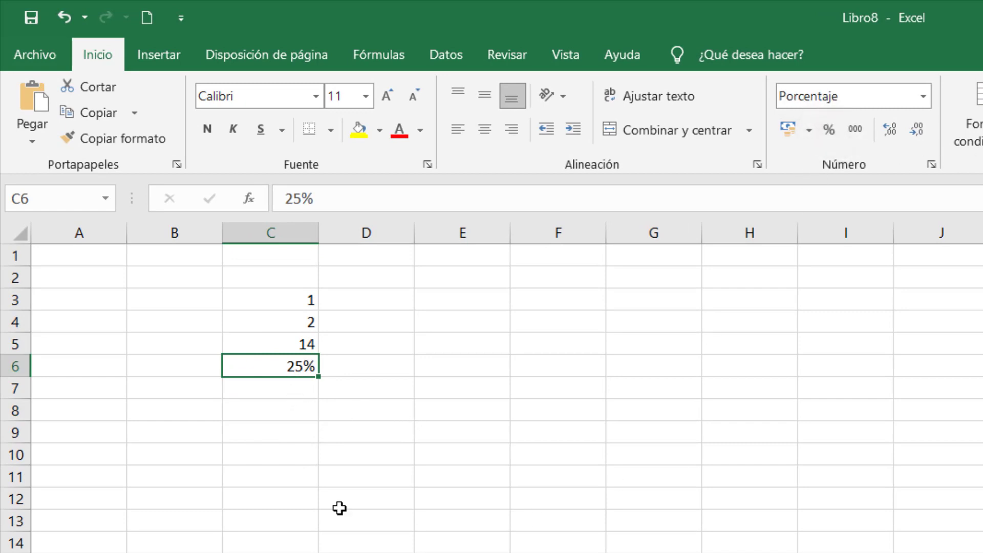
click(314, 430)
click(277, 350)
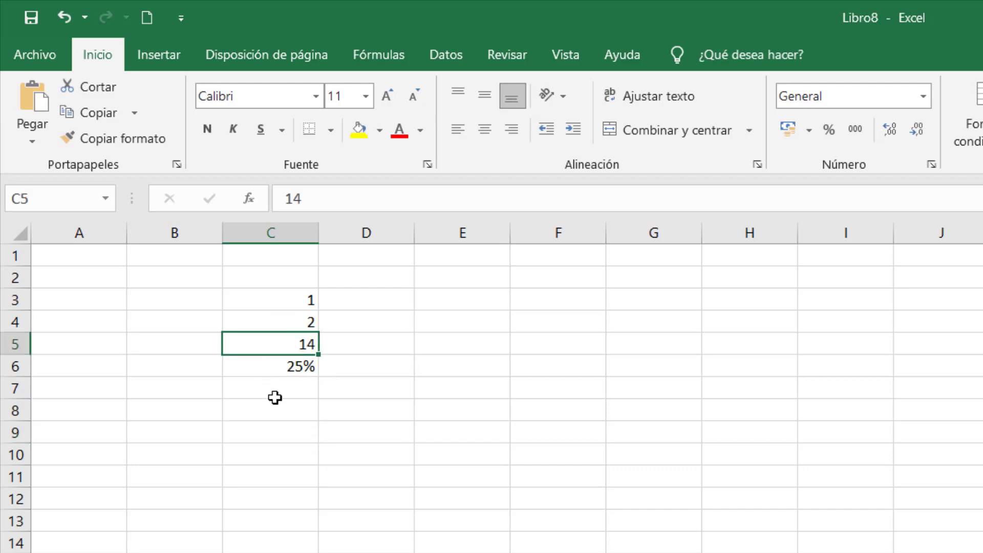
click(287, 365)
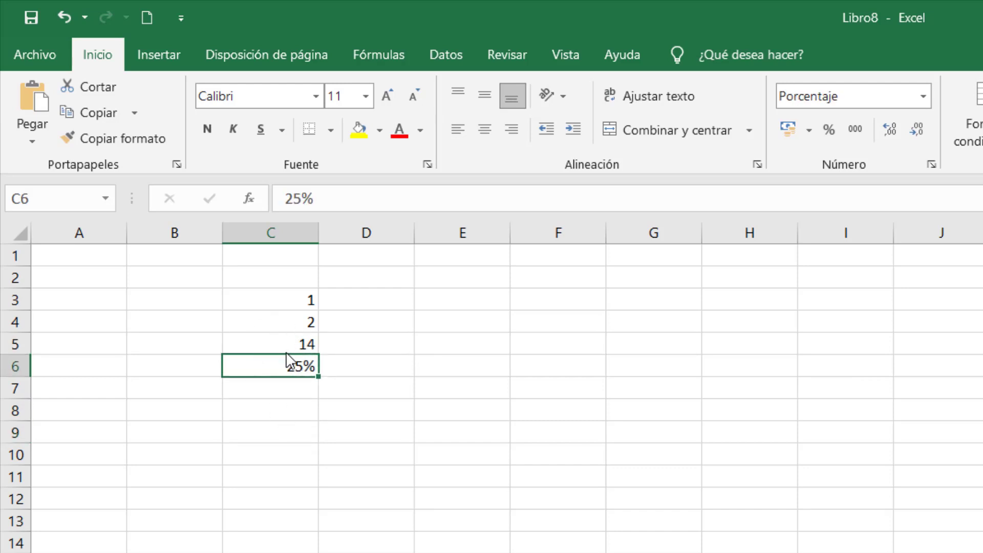
click(285, 346)
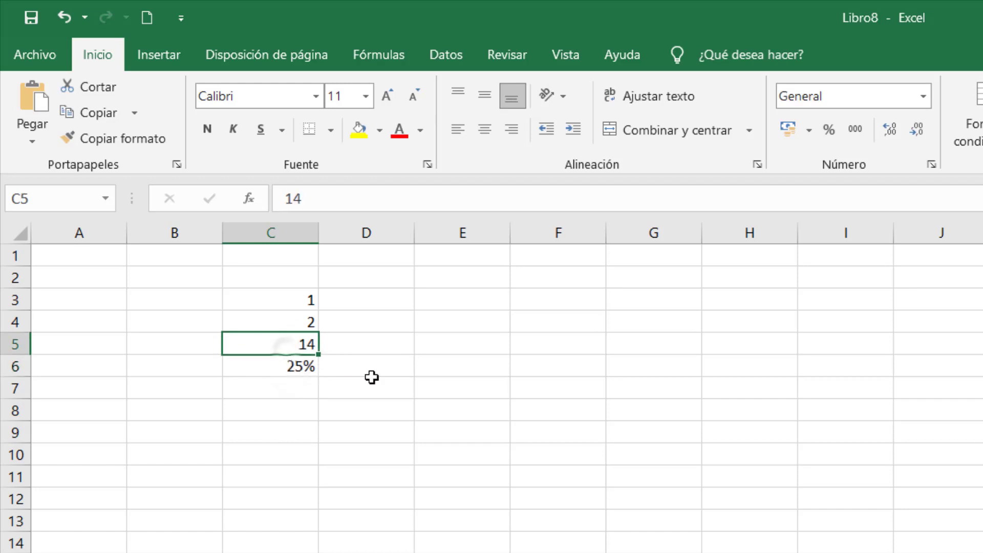
Step: Enter the date 10/10/2021 in cell C7 using slashes as separators
click(286, 393)
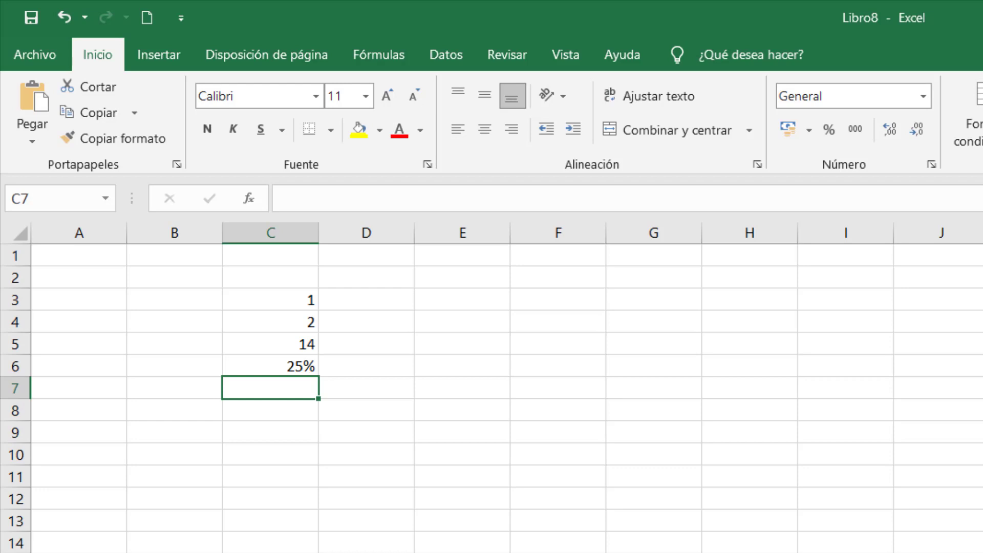
text(10)
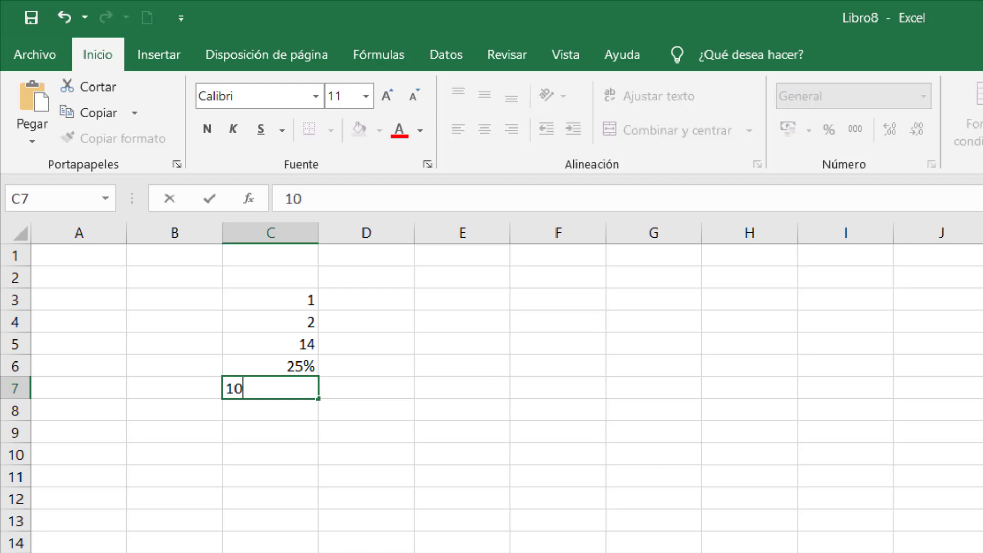
text(/10/2021)
key(Return)
key(Up)
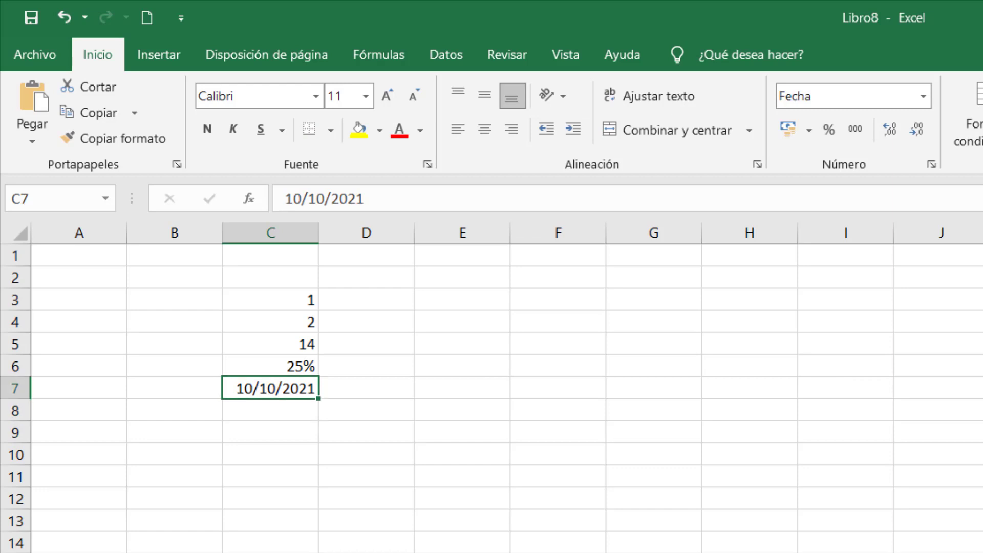
Step: Enter the date 10-10-2021 in cell C8 using hyphens as separators
key(Down)
text(10-)
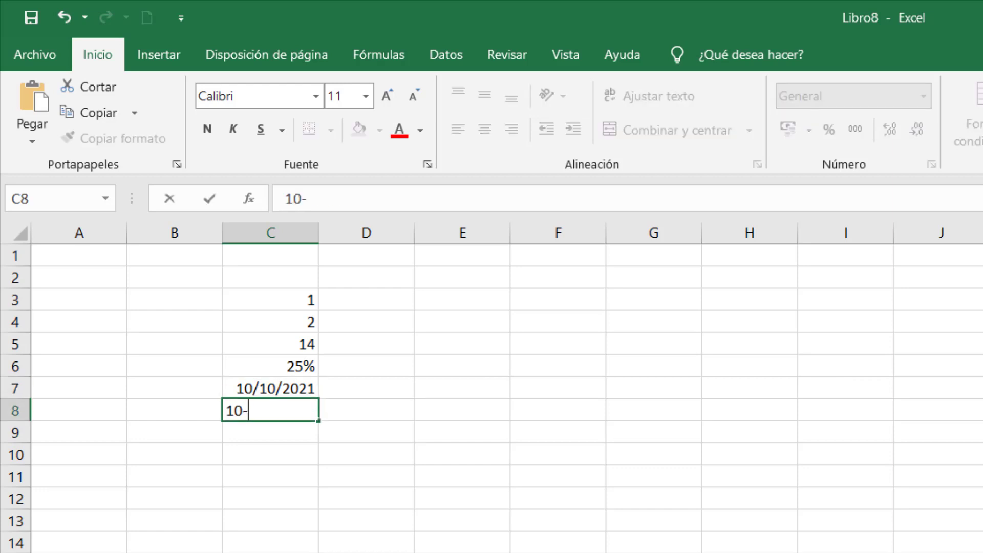
text(10-2020)
key(BackSpace)
text(1)
key(Return)
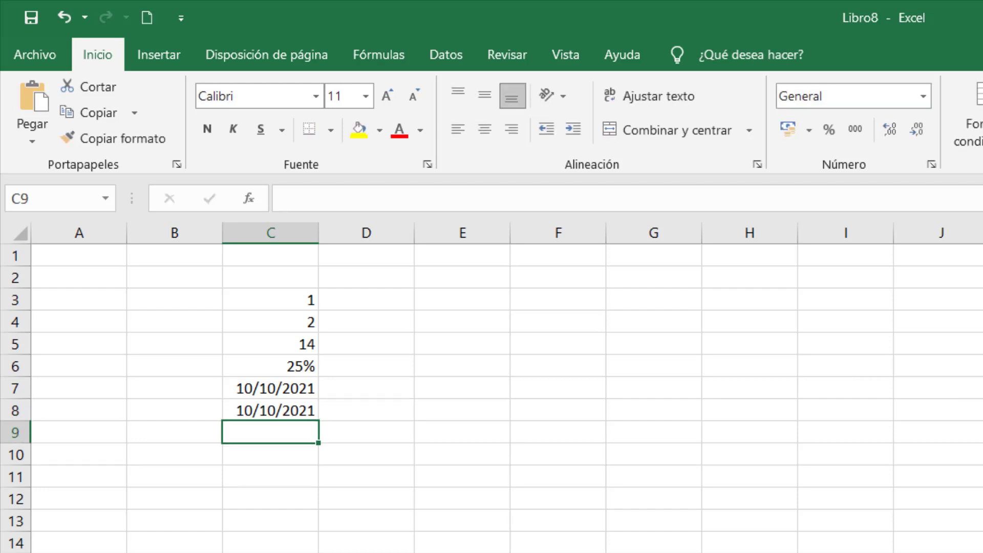
key(Up)
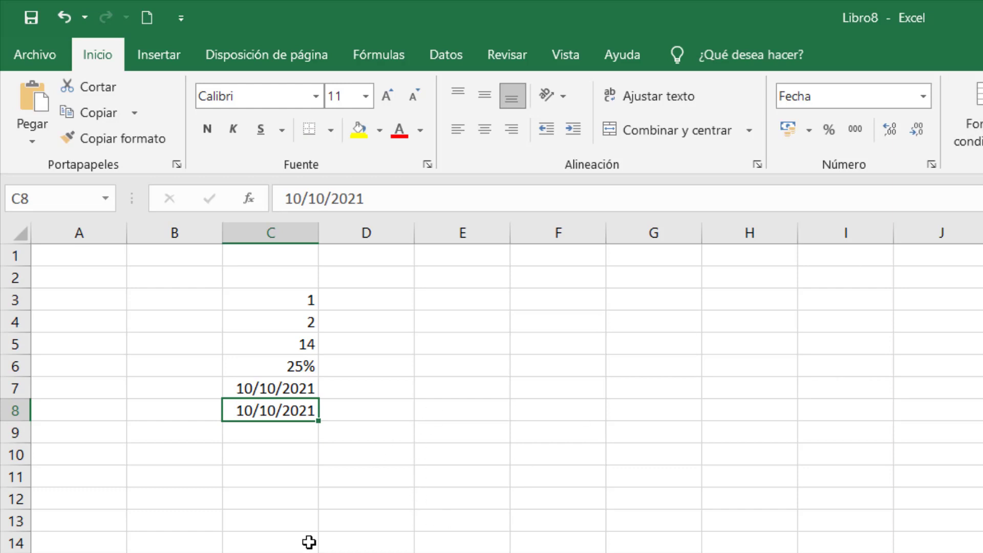
Step: Enter the times 14:00 in cell C9 and 13:00 in cell C10
click(276, 436)
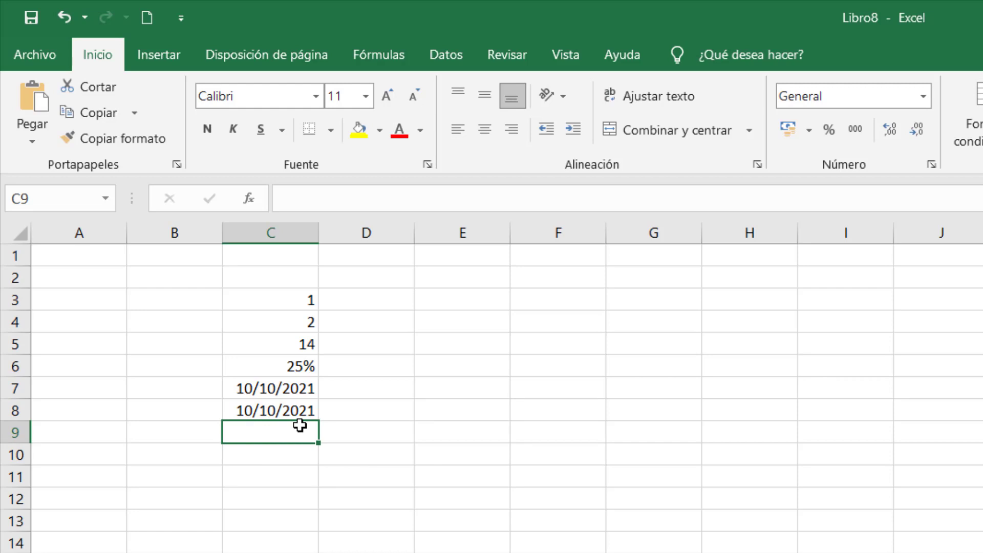
text(14:00)
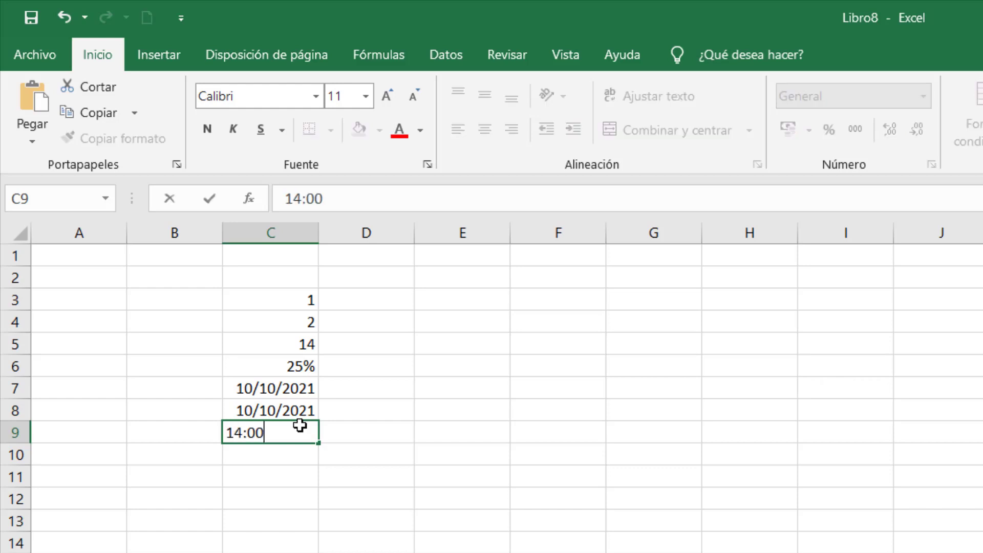
key(Return)
text(13:00)
key(Return)
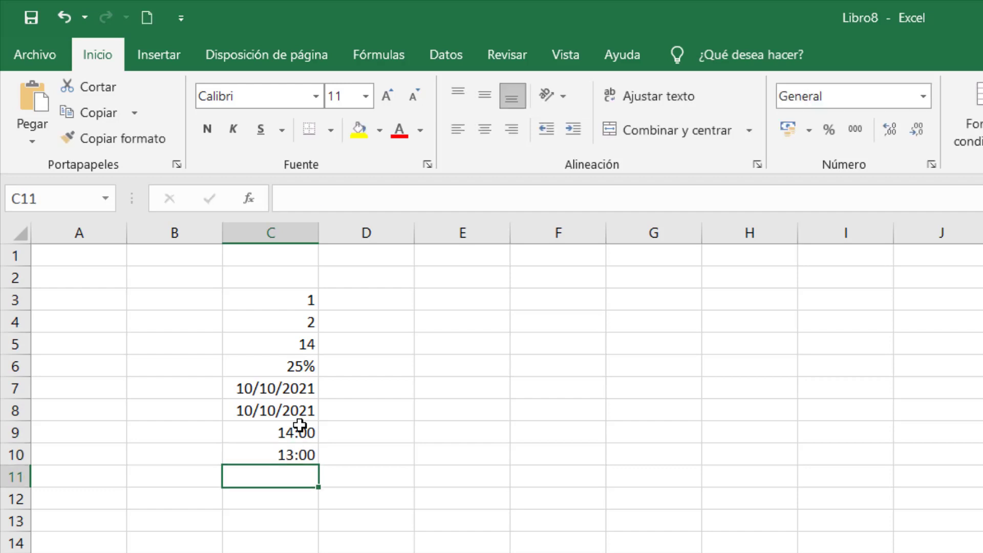
Step: Compare the number formats and stored values of time cells C9 and C10 with those of C8 and C6
click(300, 432)
click(300, 454)
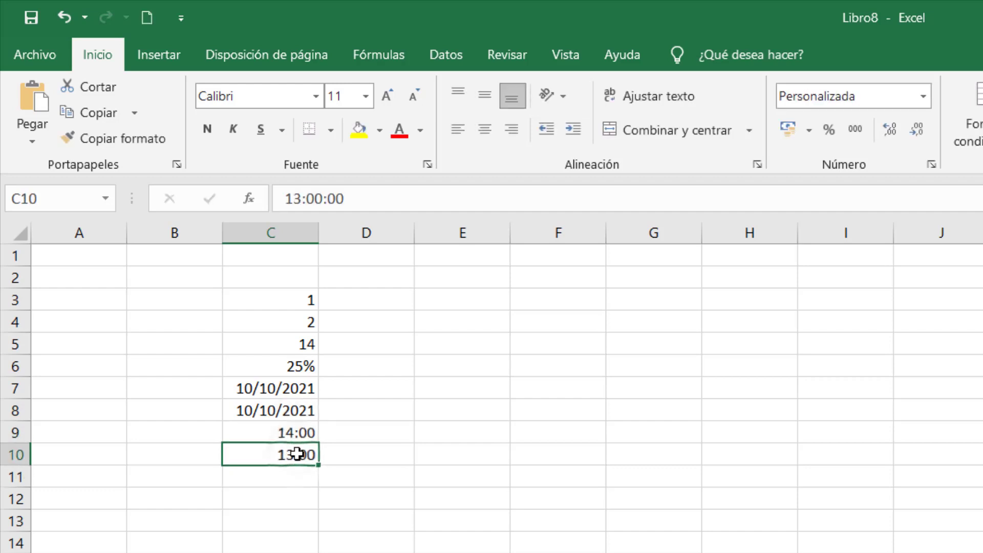
click(264, 405)
click(282, 437)
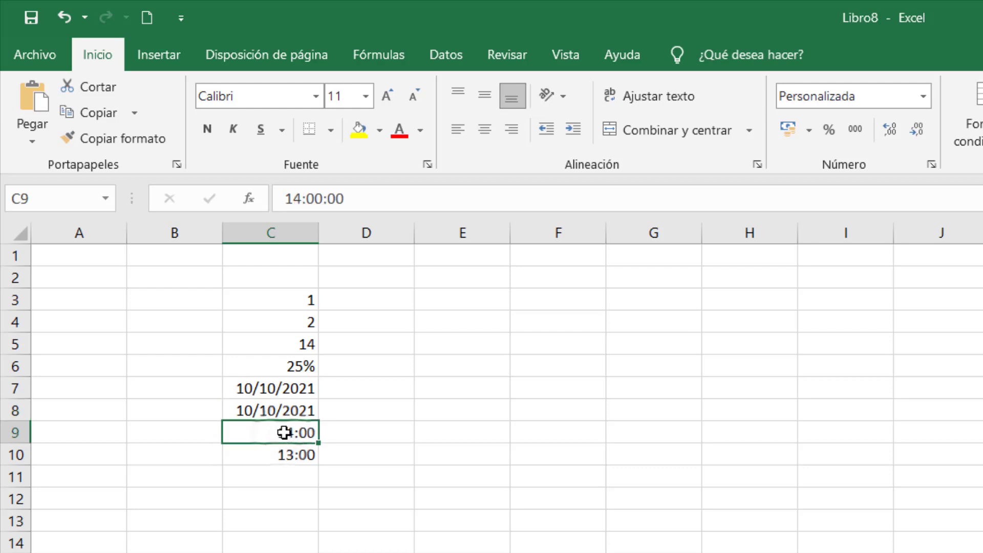
click(292, 363)
click(278, 453)
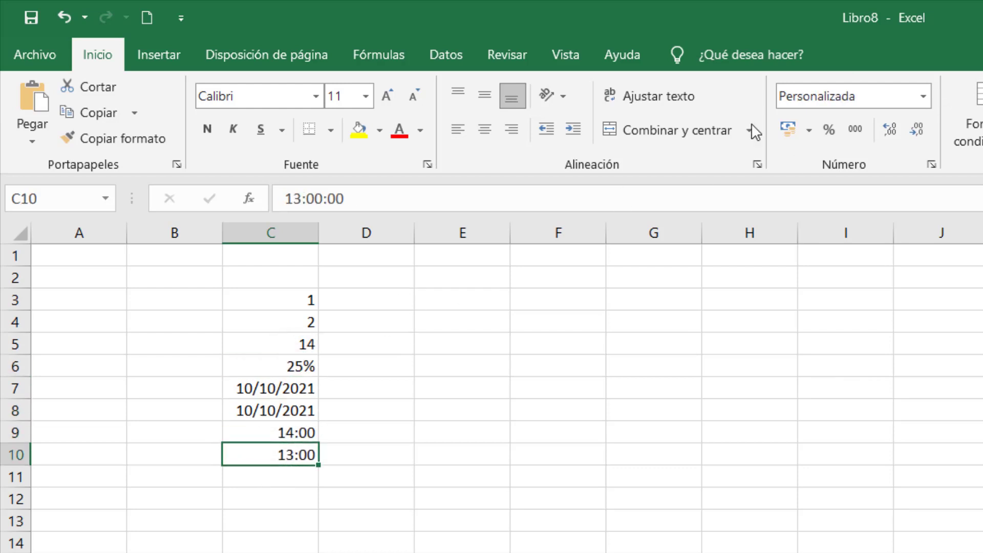
Step: Inspect the detailed number format settings for time cell C10 and date cell C8
click(935, 167)
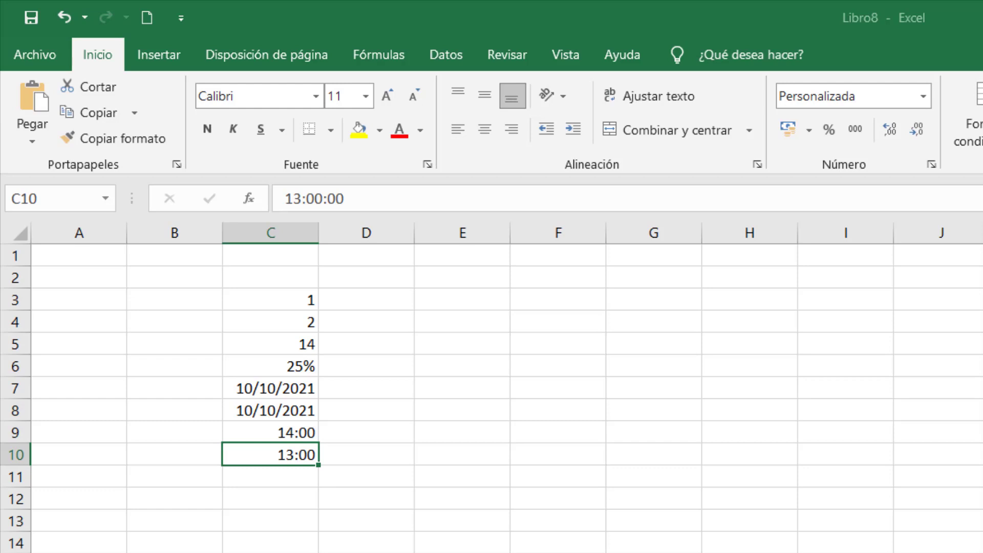
click(296, 407)
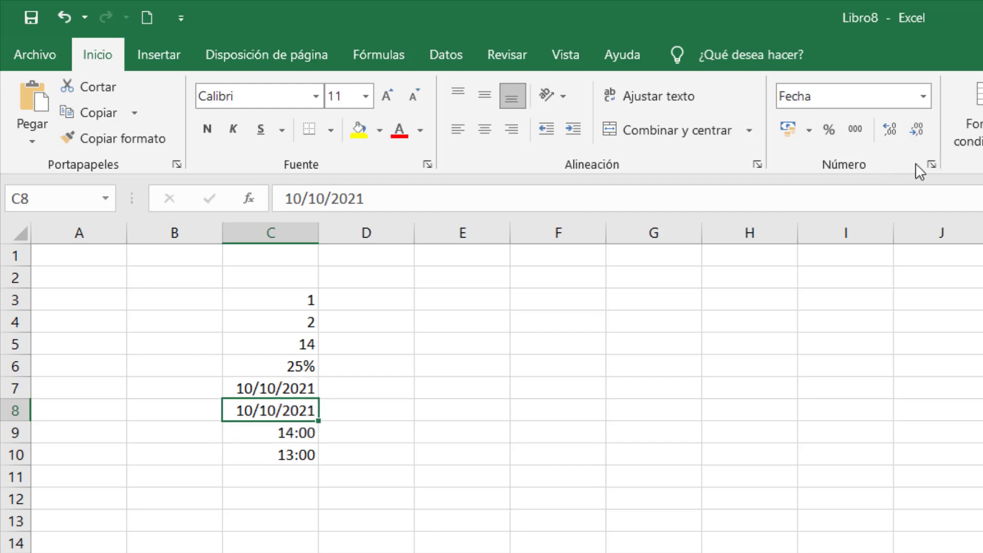
click(932, 163)
click(291, 385)
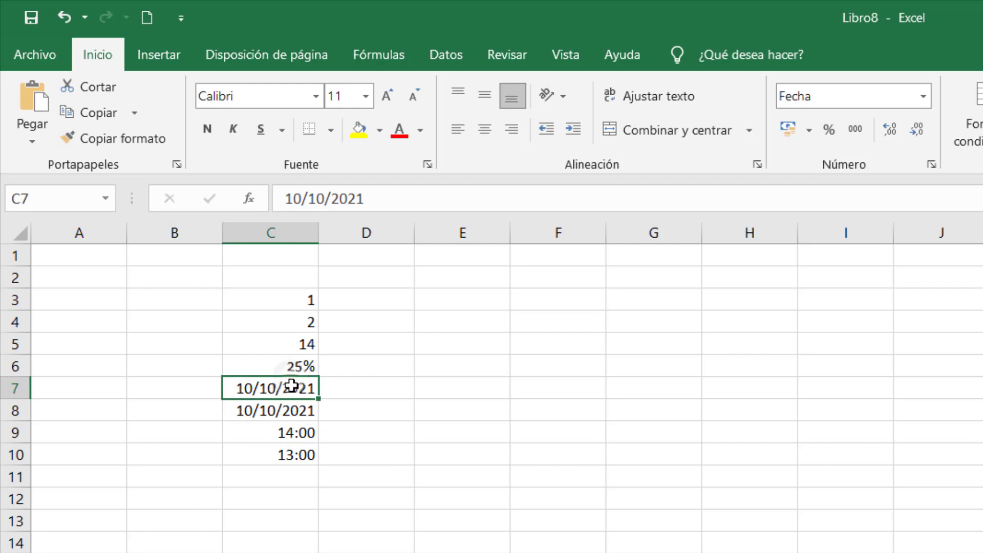
click(279, 477)
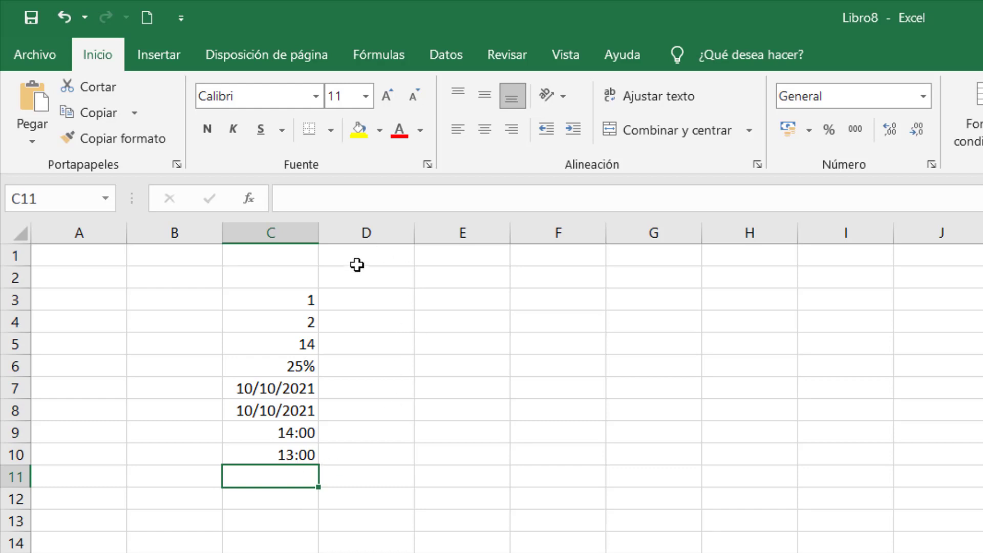
Step: Enter the formula =C3+C4 in cell E4 to add the two referenced cells
click(459, 325)
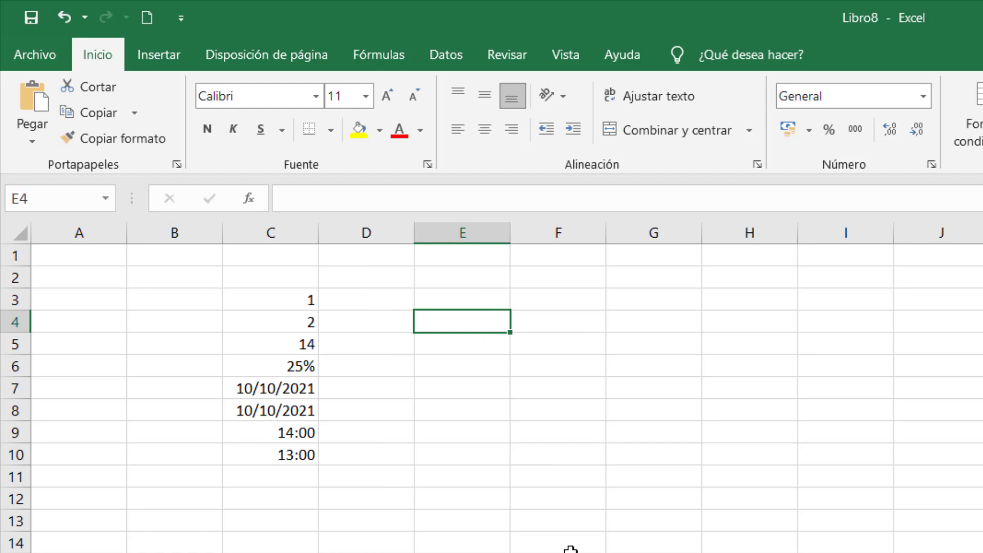
text(=)
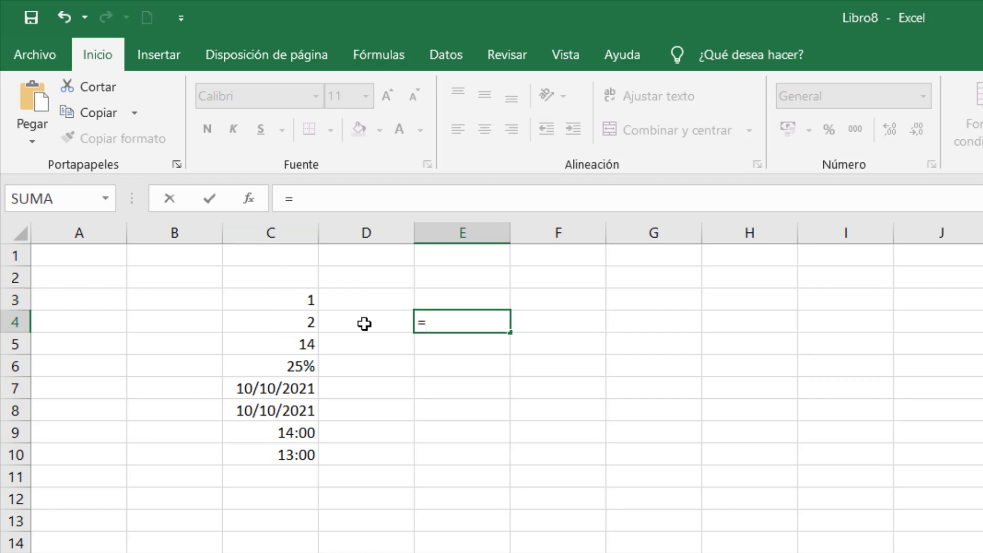
text(C)
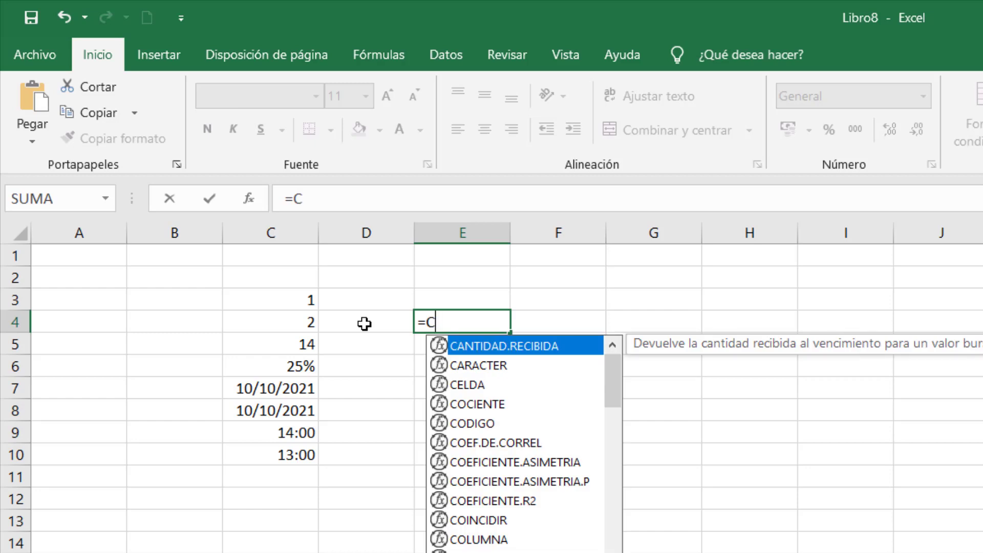
text(3)
text(+C4)
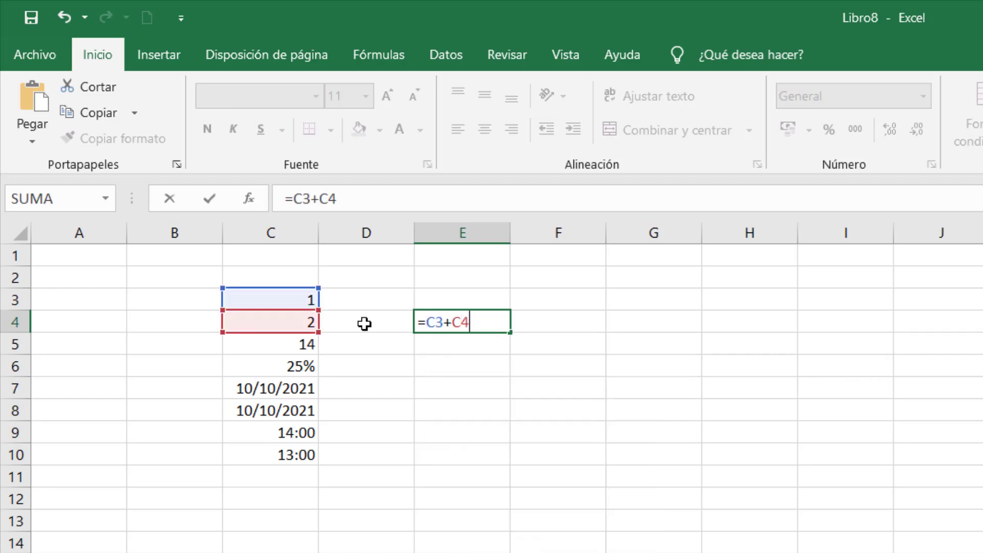
key(Return)
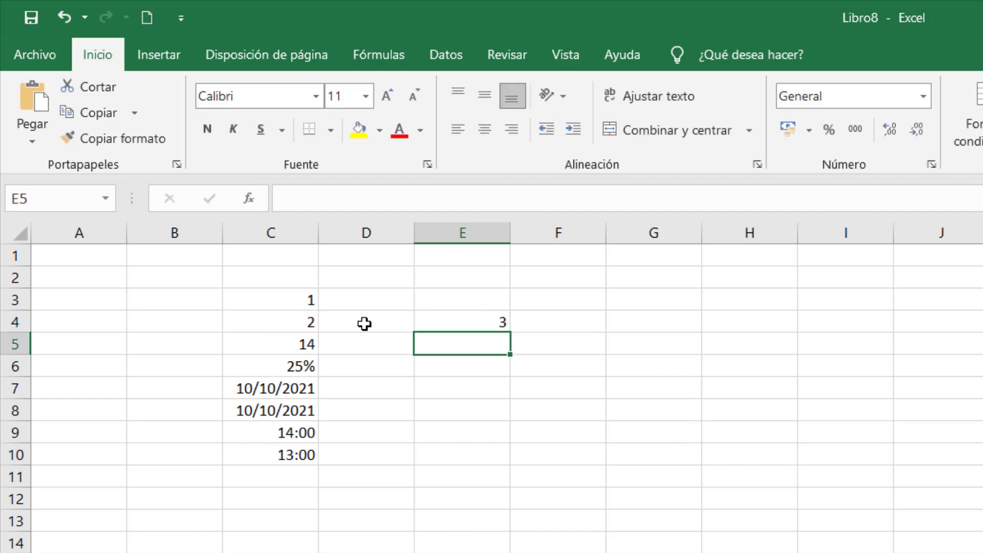
key(Up)
Step: Enter the formula =3+4 in cell E5 and compare it with the cell-reference formula in E4
key(Down)
text(=3+)
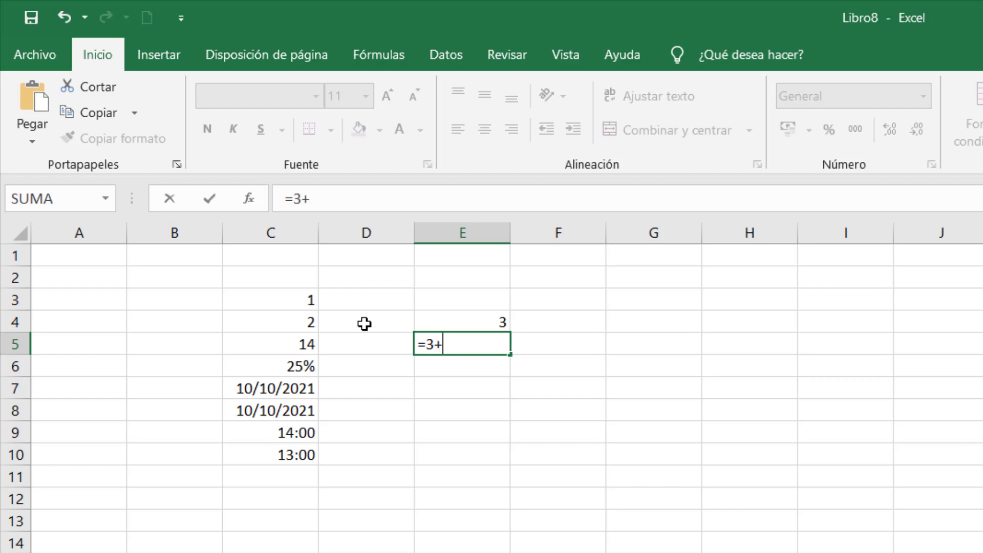
text(4)
key(Return)
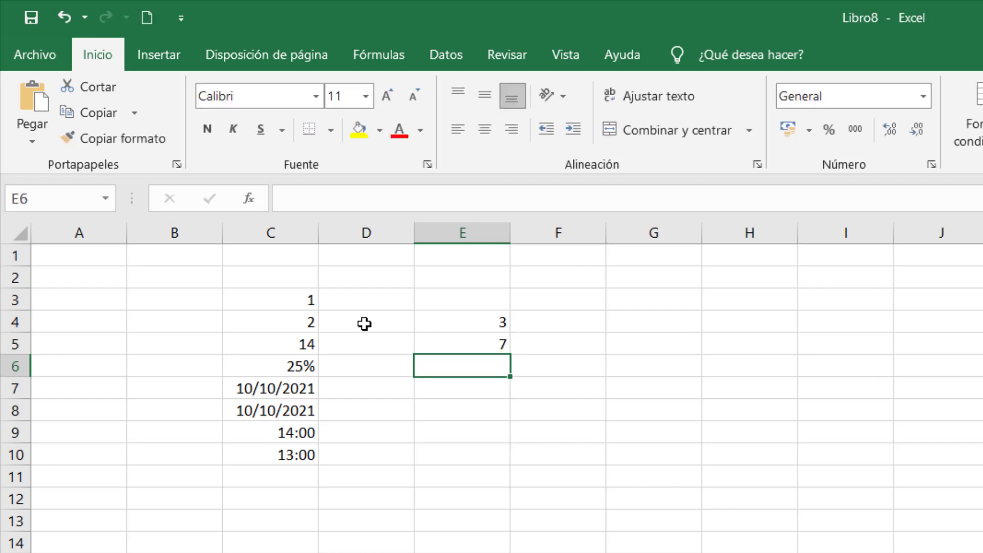
key(Up)
key(Up)
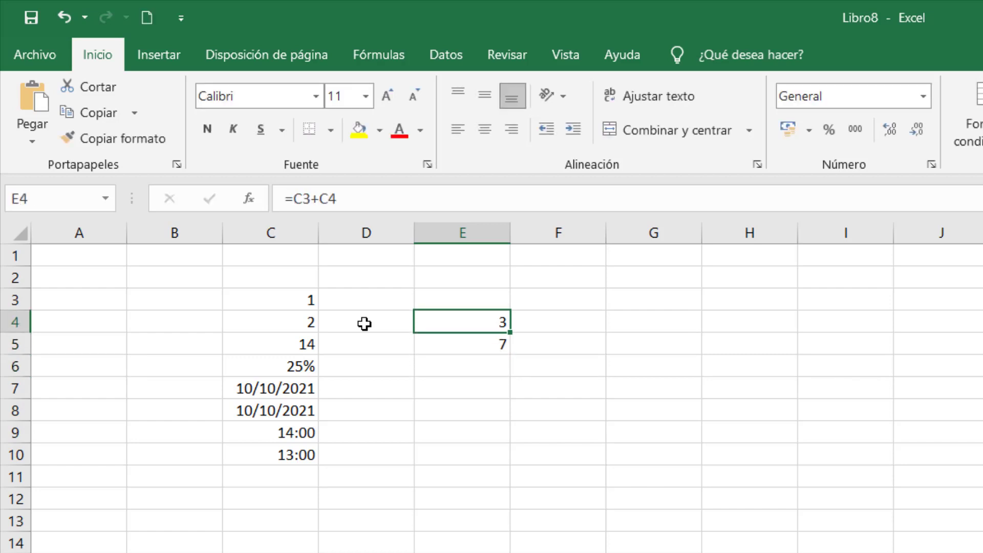
key(Down)
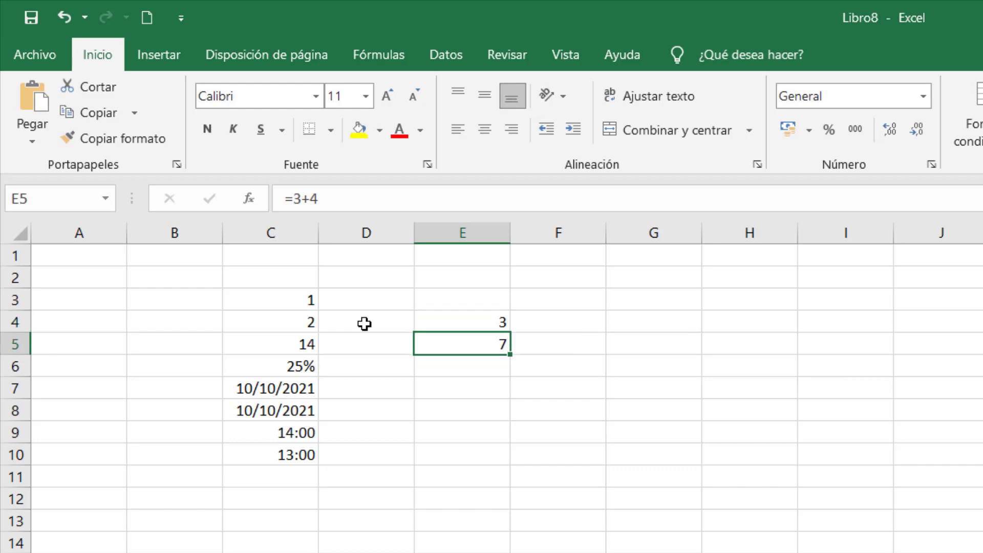
Step: Enter the formula =C4+5 in cell E6, combining a cell reference with a constant
key(Down)
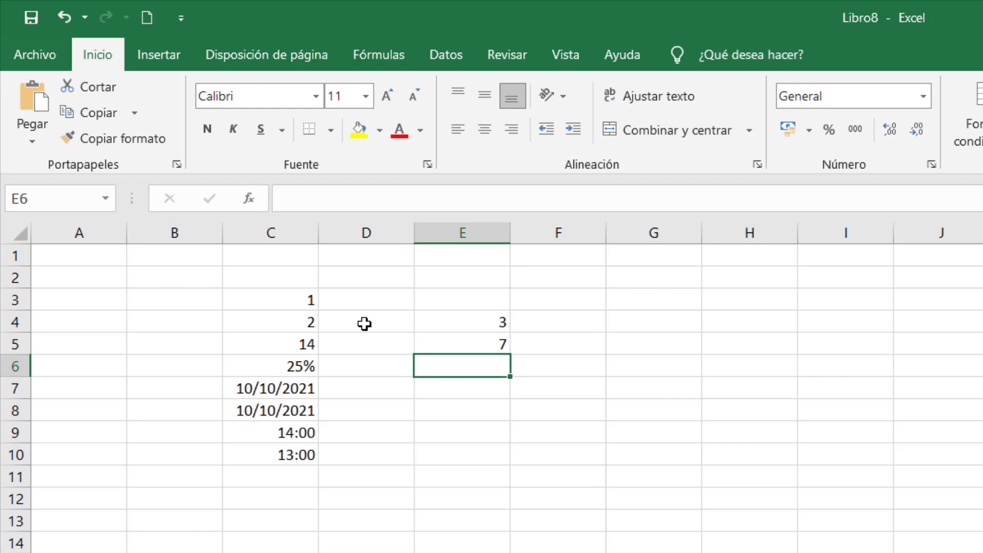
text(=)
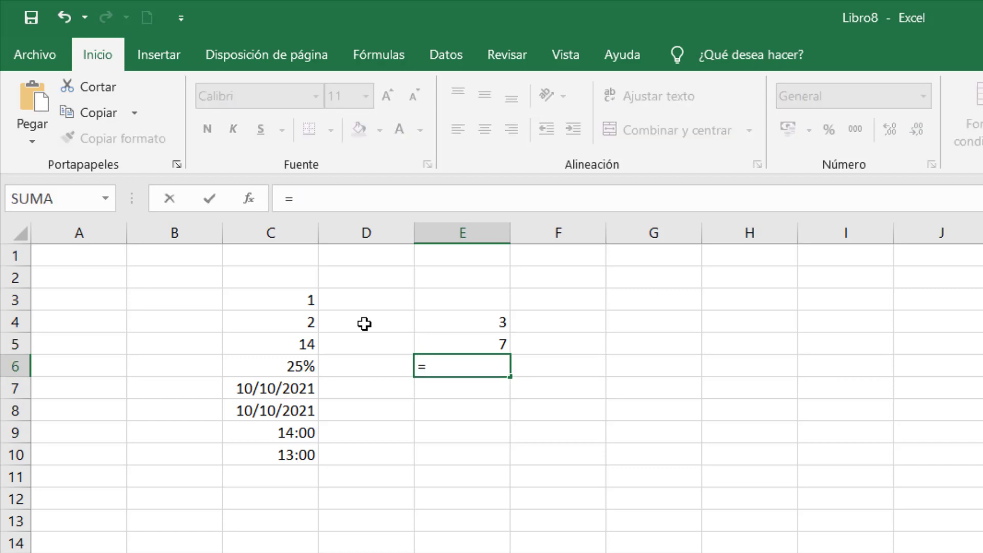
text(C4+)
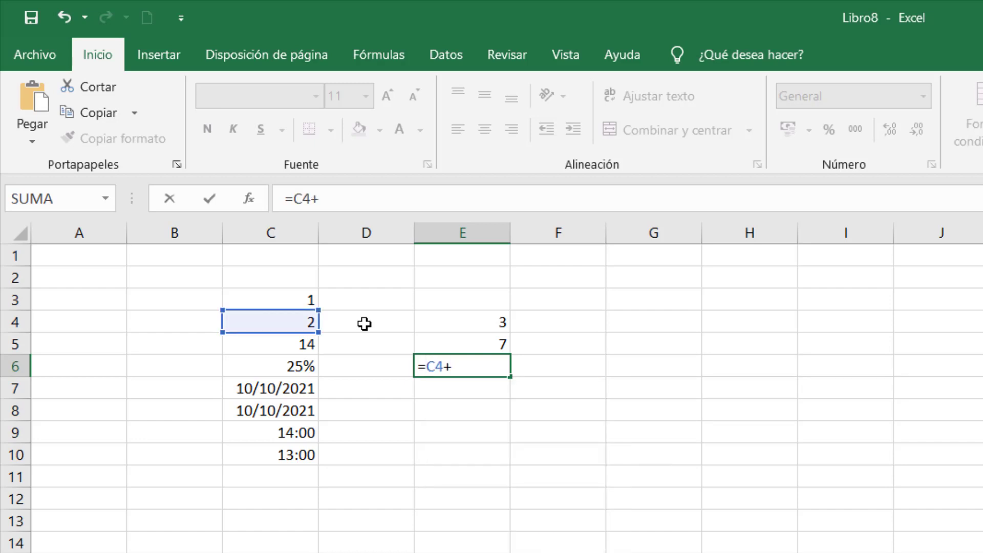
text(5)
key(Return)
key(Up)
key(Down)
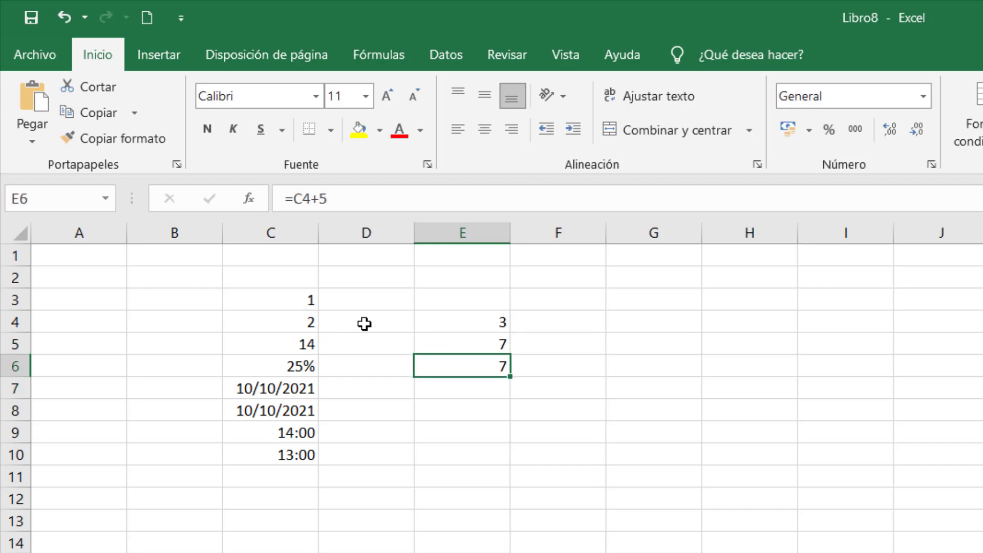
Step: Review the formulas stored in cells E4 through E6
key(Up)
key(Up)
key(Up)
key(Down)
key(Down)
key(Down)
key(Down)
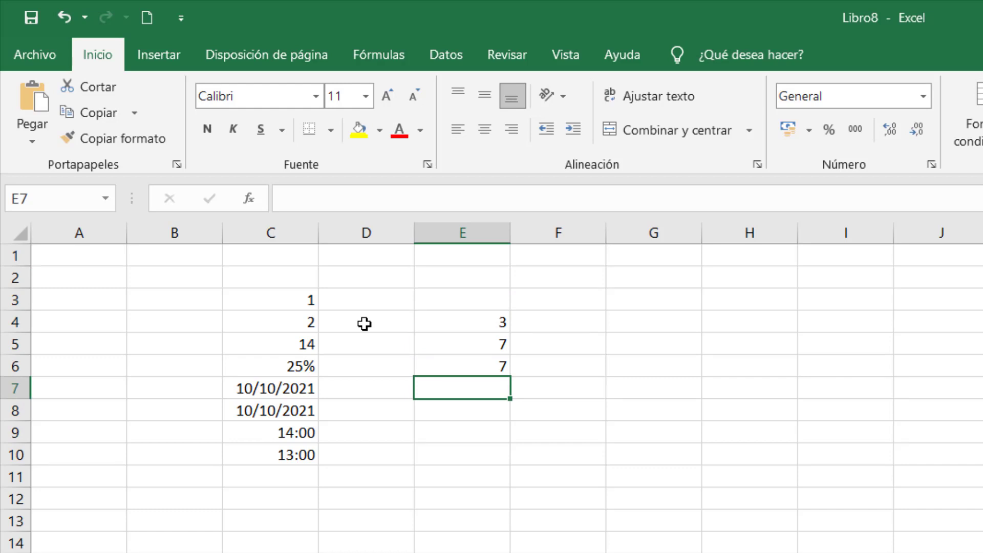
Step: Enter the formula =PI() in cell E7 and check how it is stored
text(=)
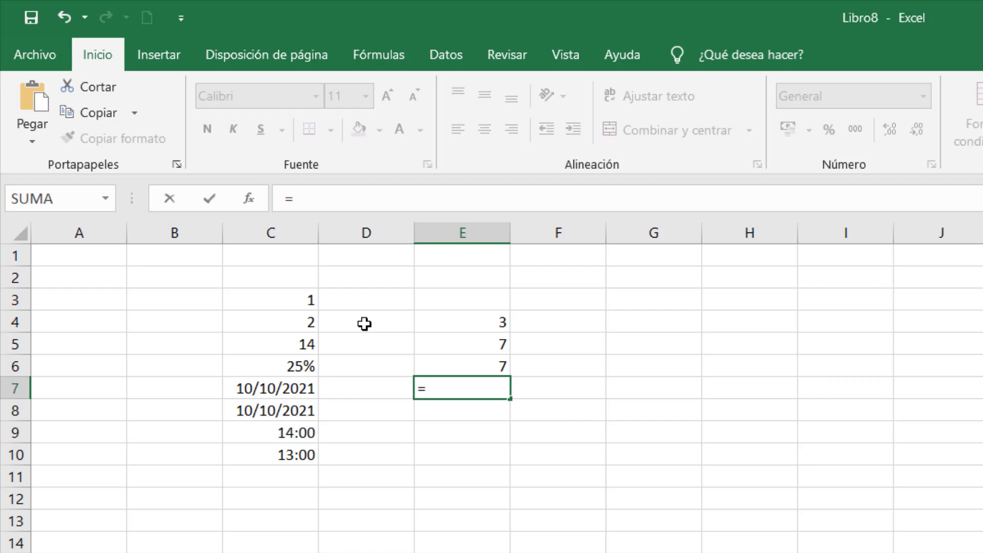
text(P)
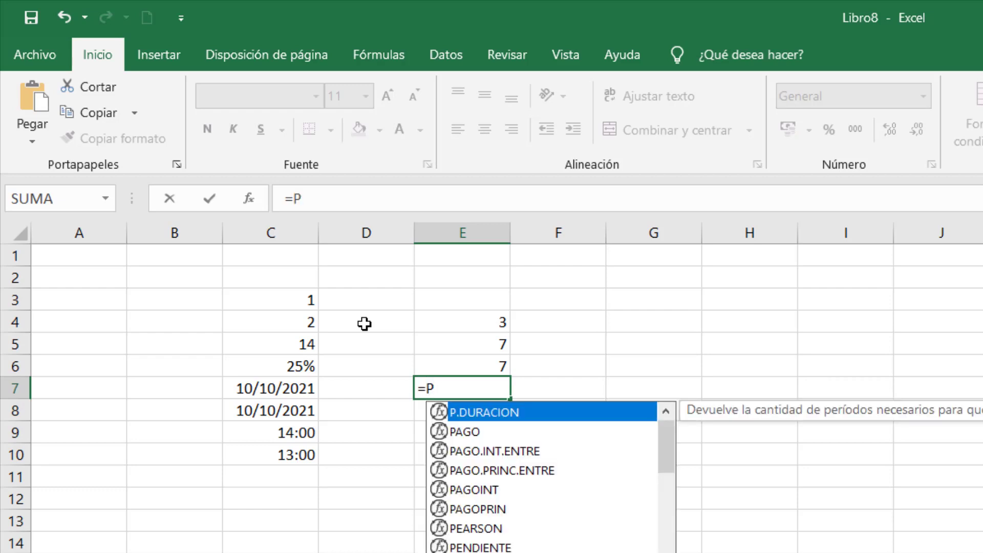
text(I())
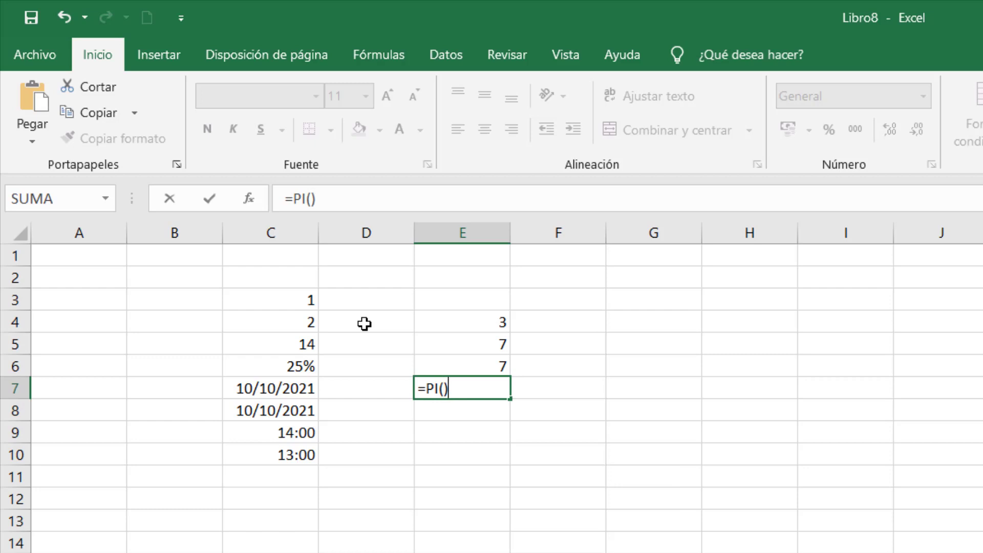
key(Return)
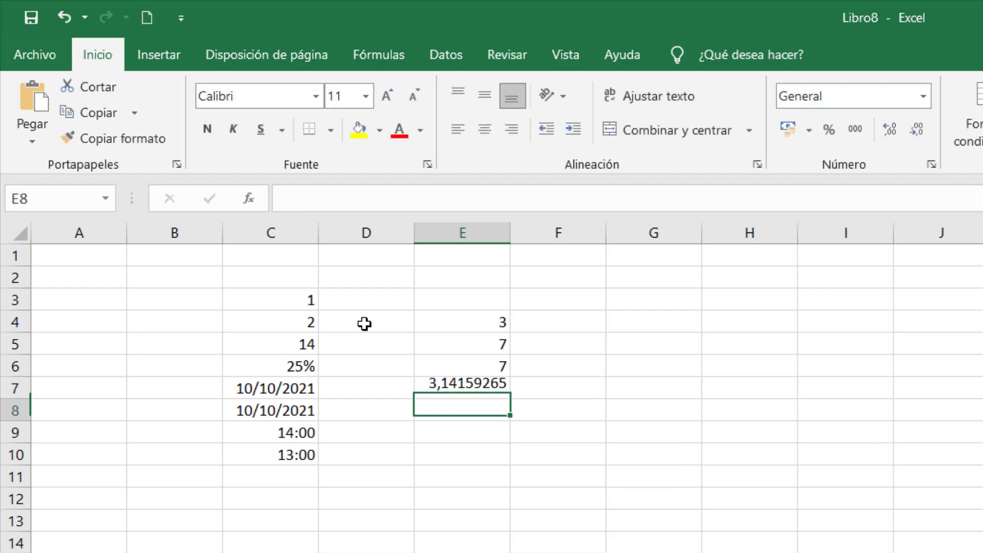
key(Up)
key(Down)
key(Up)
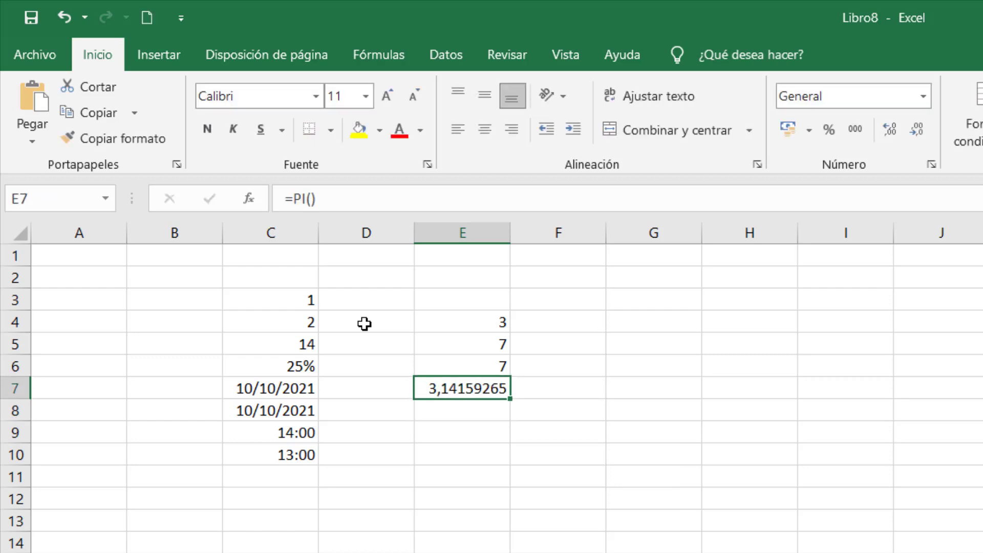
Step: Enter the text entries Textos in cell E8 and () in cell E9
key(Down)
key(Down)
key(Up)
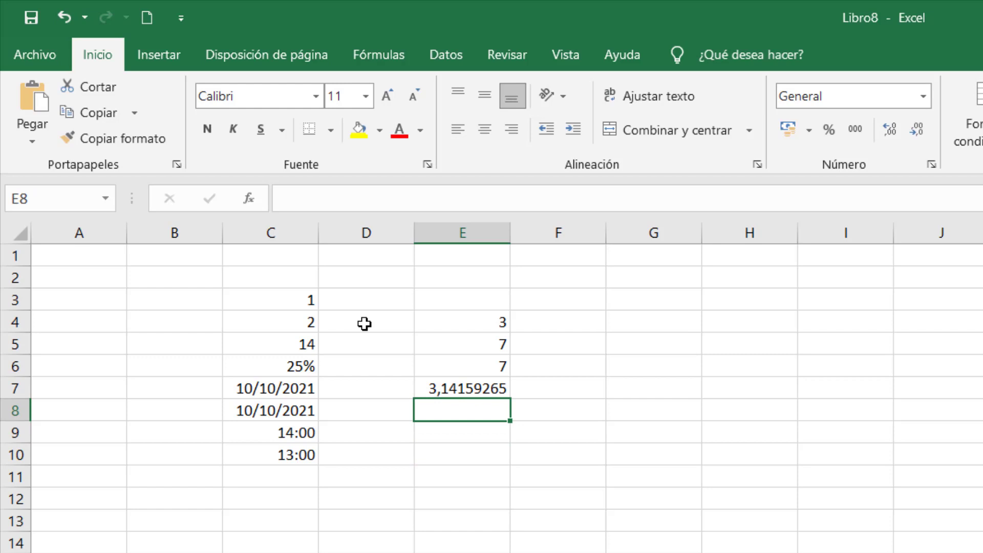
text(Textos)
key(Return)
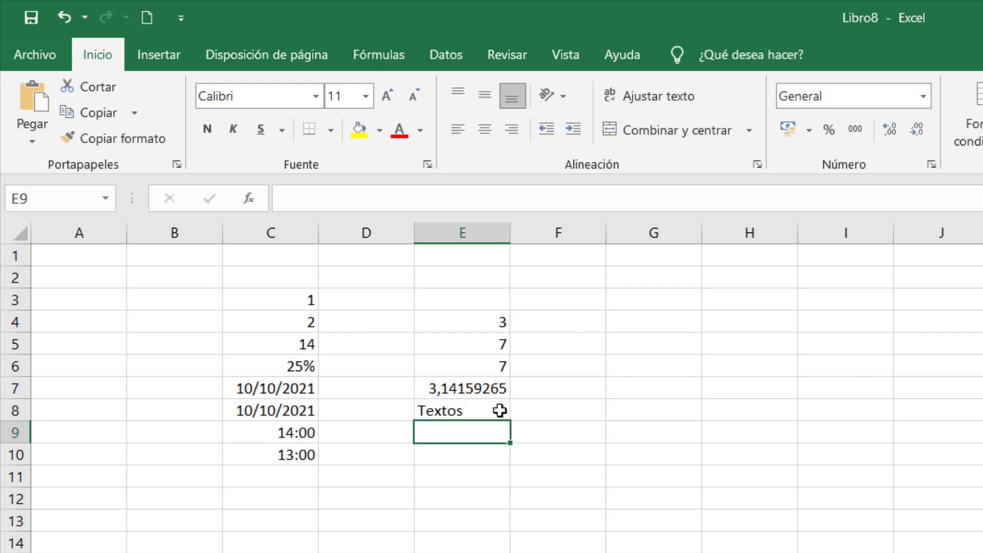
text(())
key(Return)
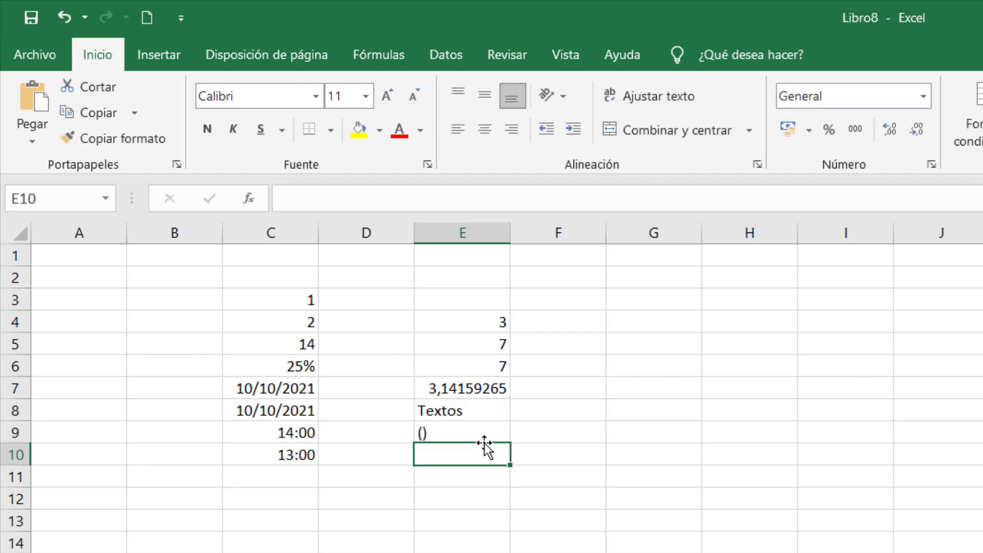
key(Up)
key(Up)
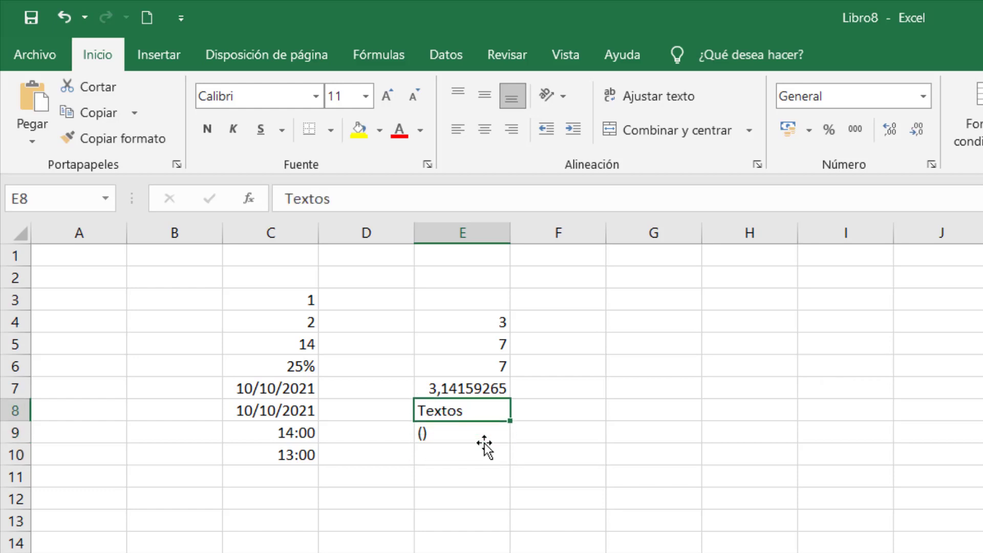
key(Down)
key(Down)
key(Down)
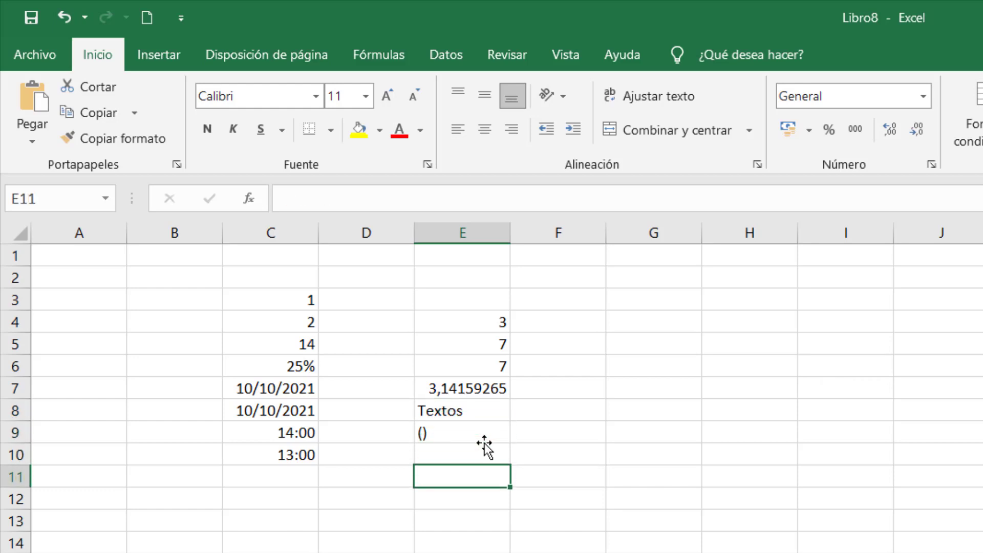
Step: Enter the number 555 as text in cell E10 by prefixing it with an apostrophe
key(Up)
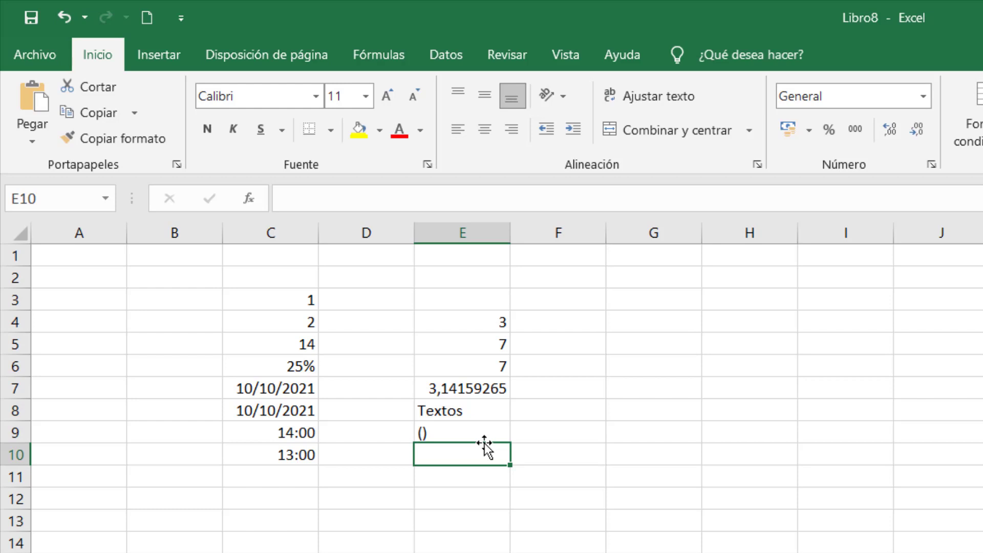
text(')
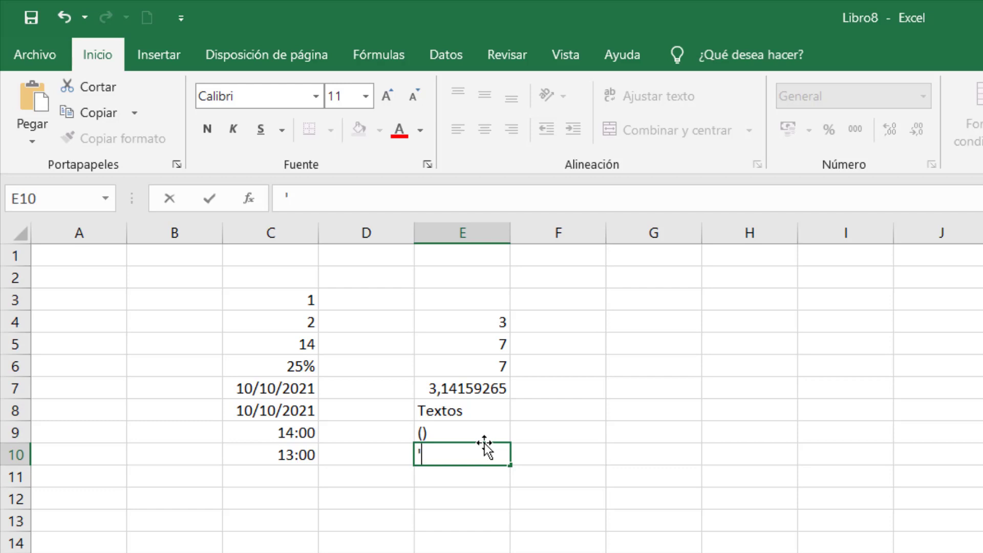
text(555)
key(Return)
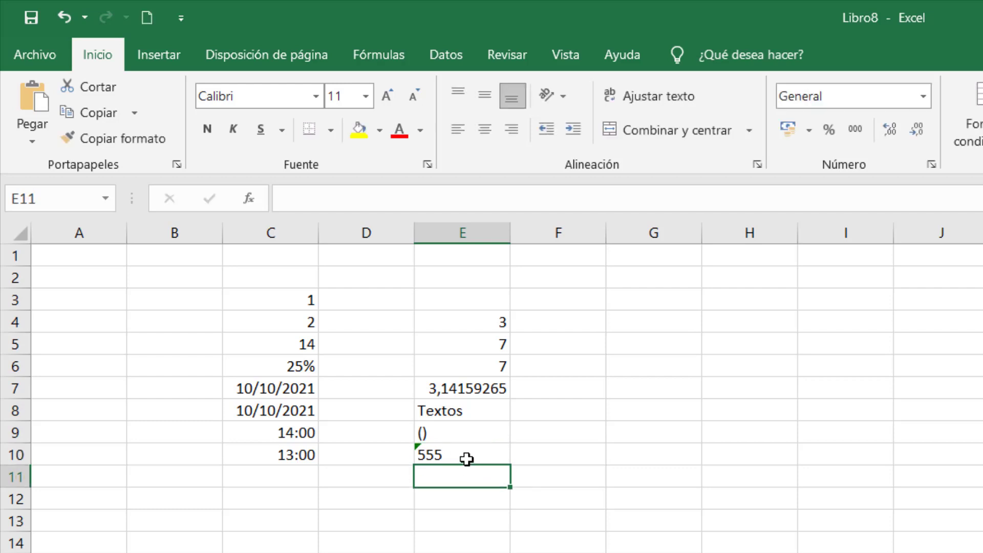
Step: Examine how the apostrophe-prefixed entry in cell E10 is stored compared with how the cell displays it
click(468, 458)
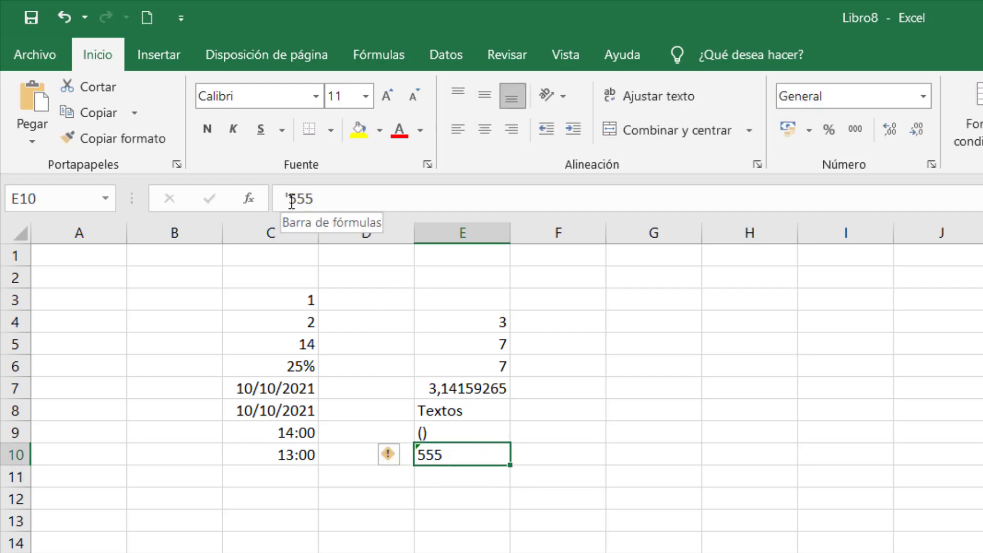
click(466, 537)
double_click(466, 457)
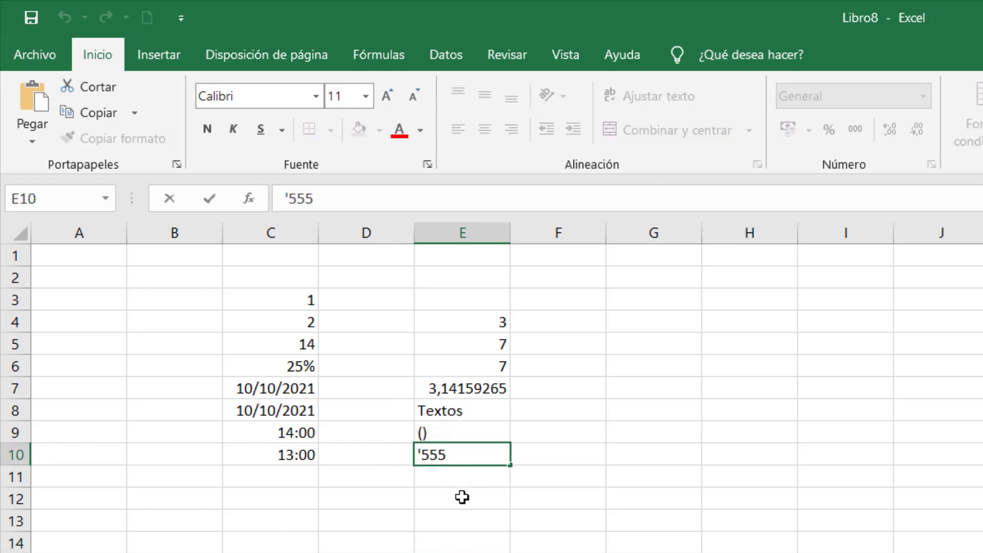
click(463, 500)
double_click(471, 456)
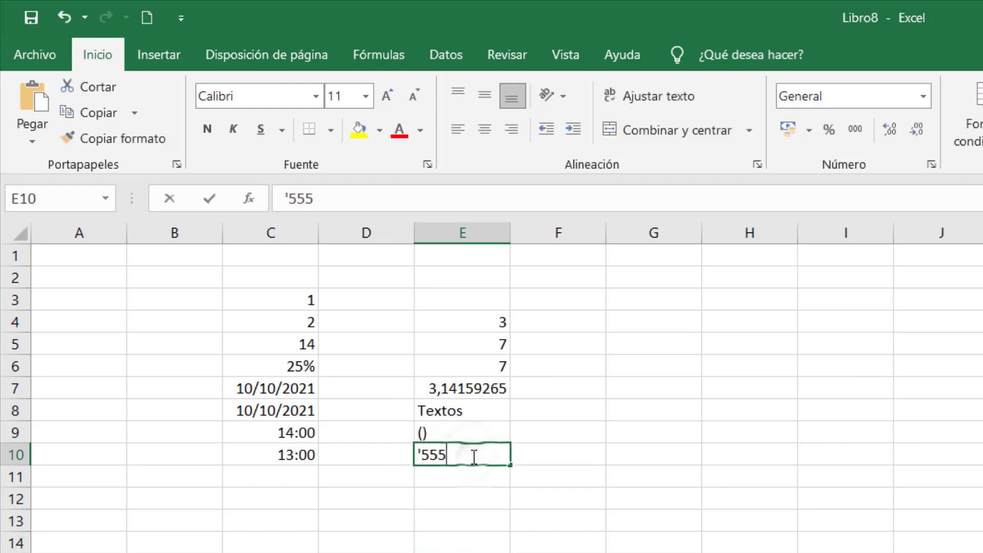
click(463, 488)
click(454, 450)
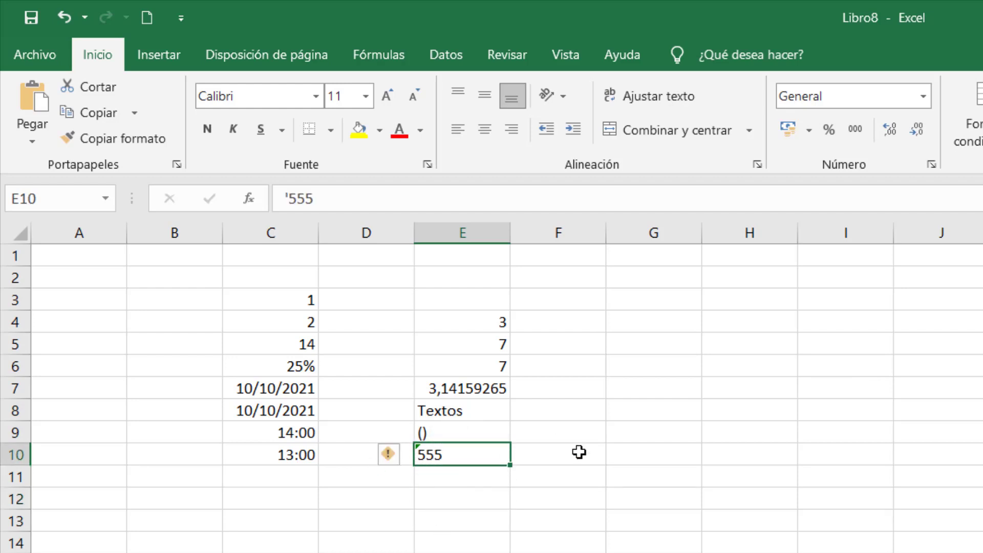
click(478, 496)
click(459, 457)
Step: Replace the digits in cell E10 with an equals sign, keeping the leading apostrophe
click(293, 201)
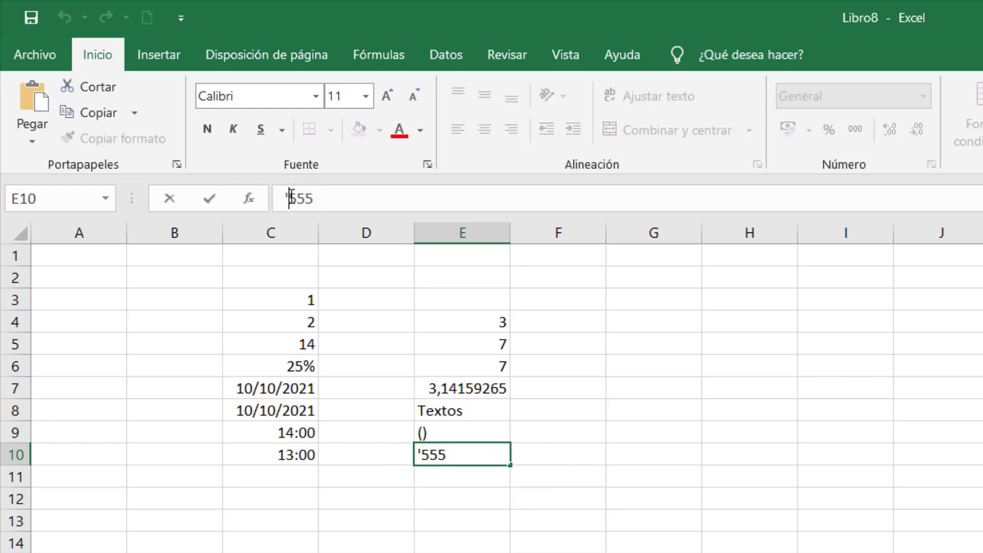
double_click(301, 201)
text(=)
key(Return)
key(Up)
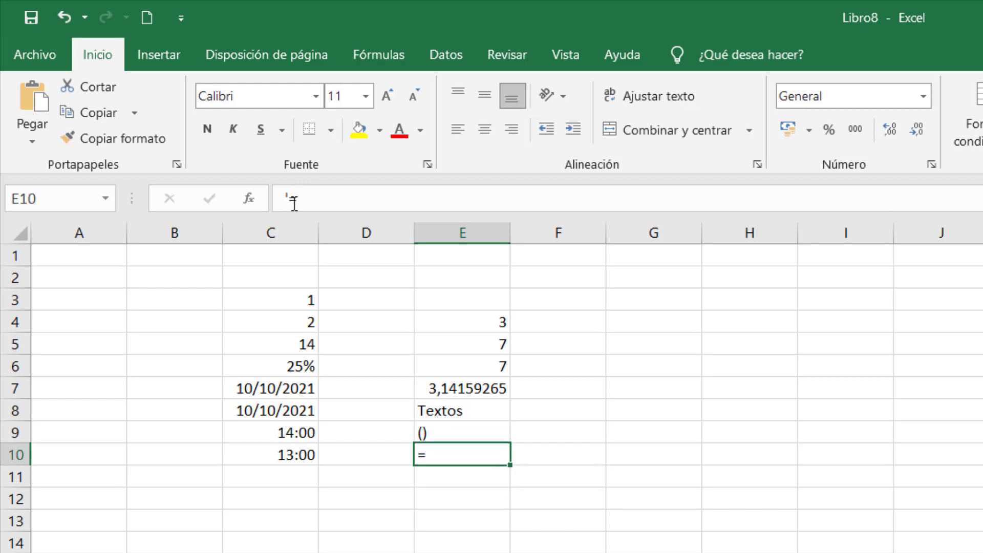
Step: Clear cell E10, enter a lone equals sign without an apostrophe, and check how it is stored
key(Delete)
text(?)
key(BackSpace)
text(=)
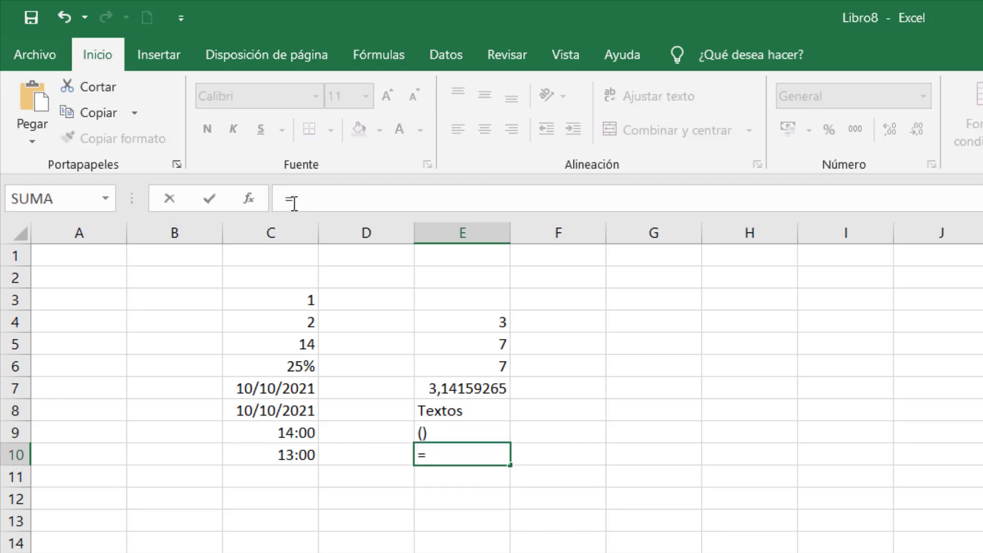
key(Return)
key(Up)
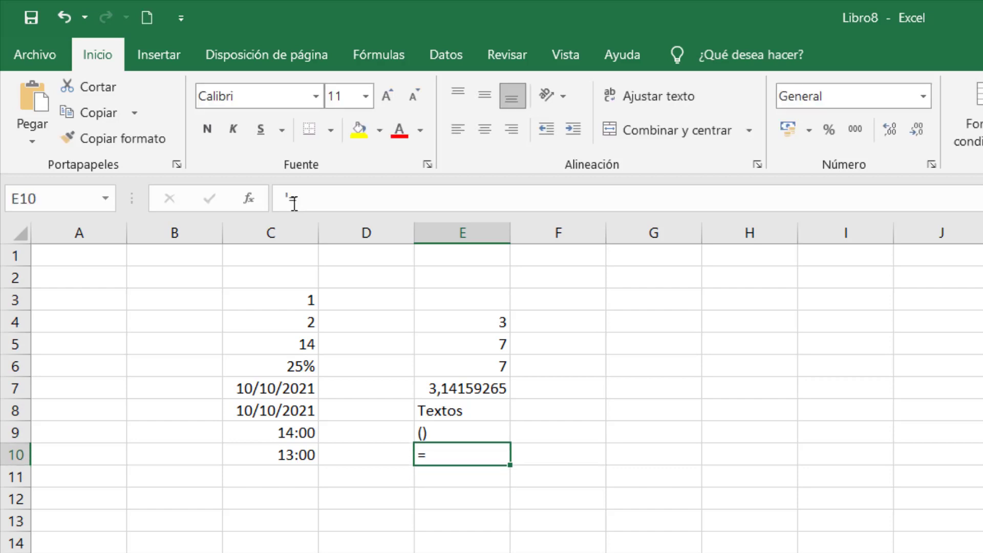
Step: Enter the formula =C3+C4 in cell E11, picking both referenced cells in the sheet
click(432, 483)
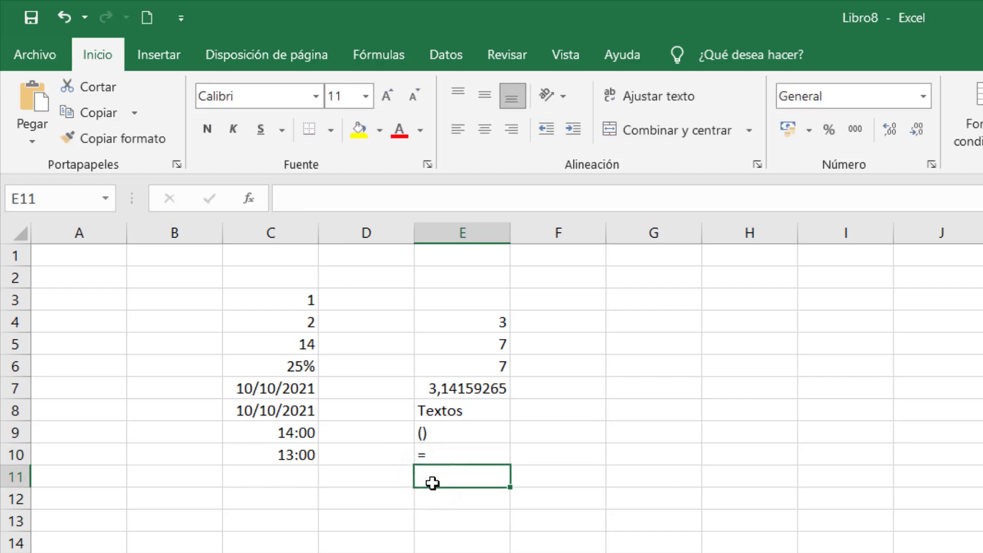
text(=)
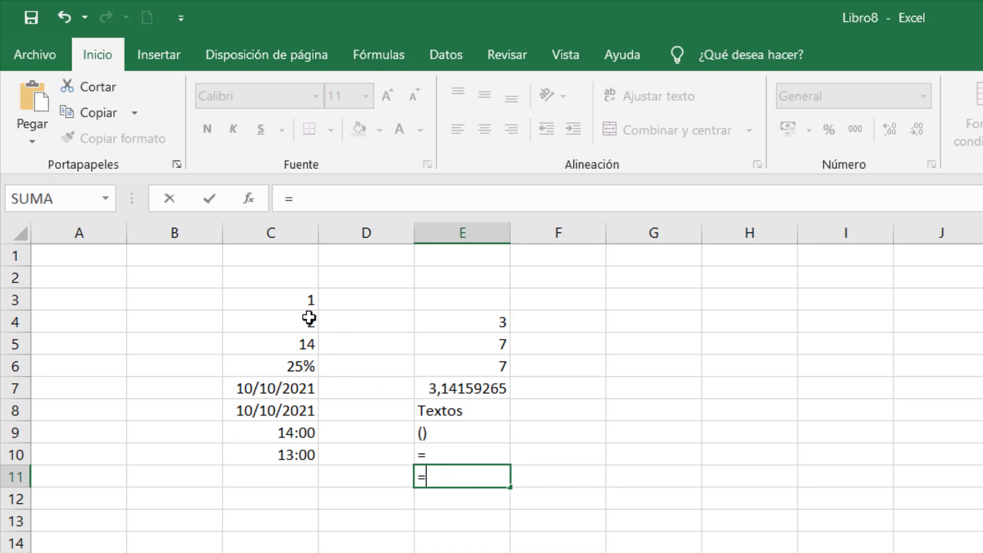
click(297, 303)
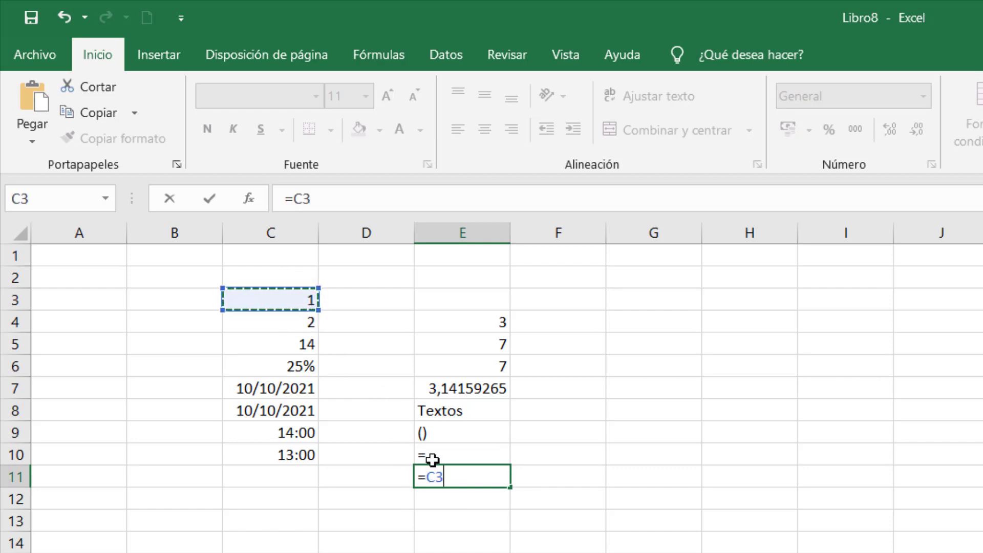
text(+)
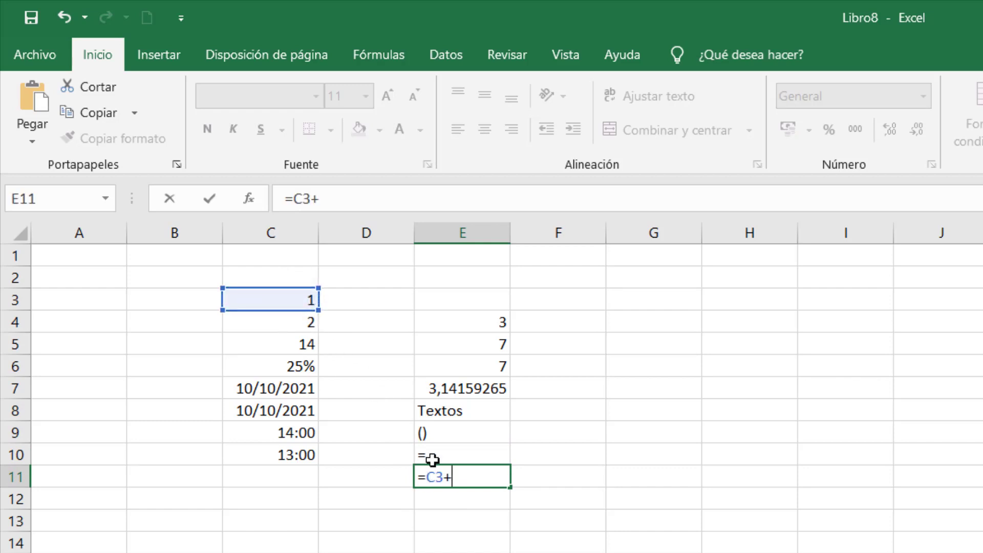
click(302, 323)
key(Return)
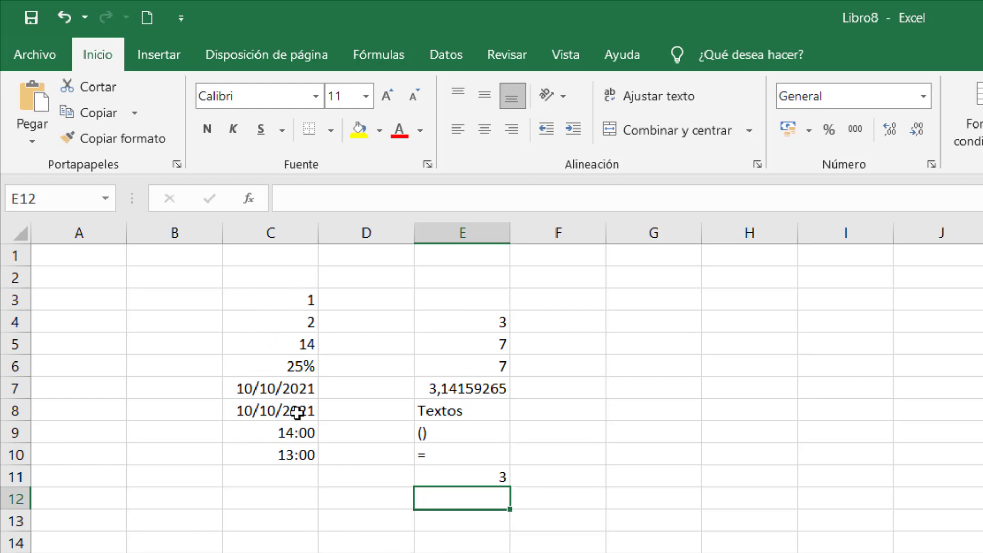
Step: Clear all practice entries from the range C3:E13
click(313, 302)
key(ctrl+Down)
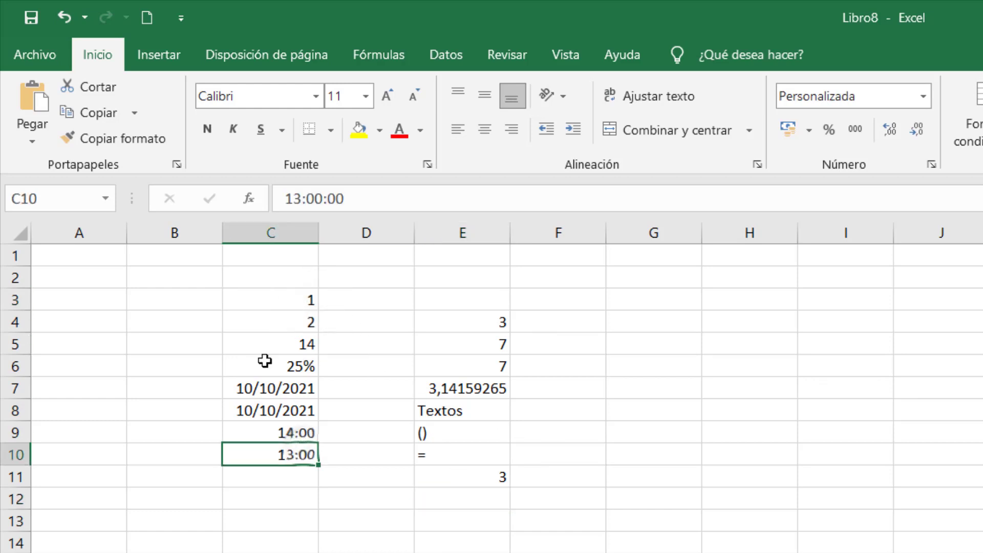
drag(251, 301, 477, 523)
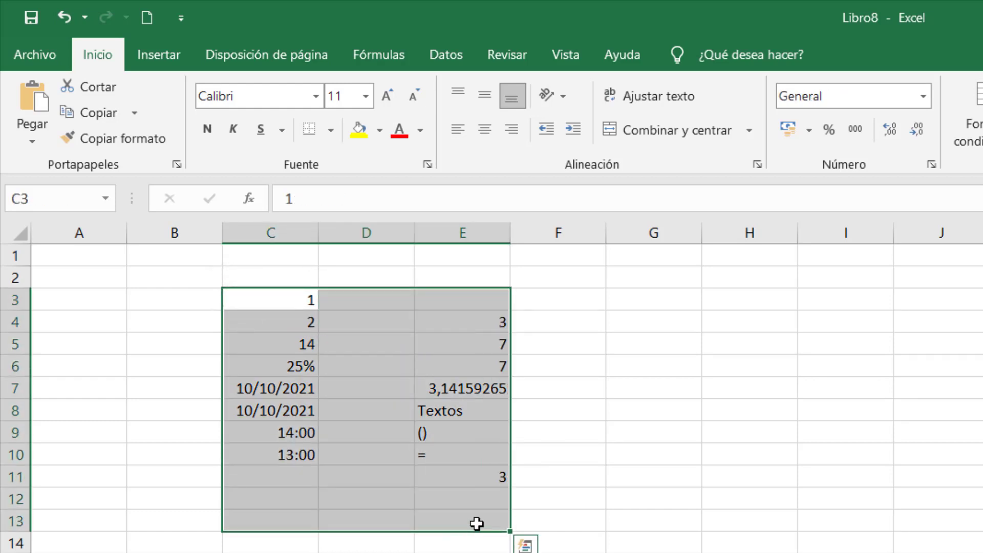
key(Delete)
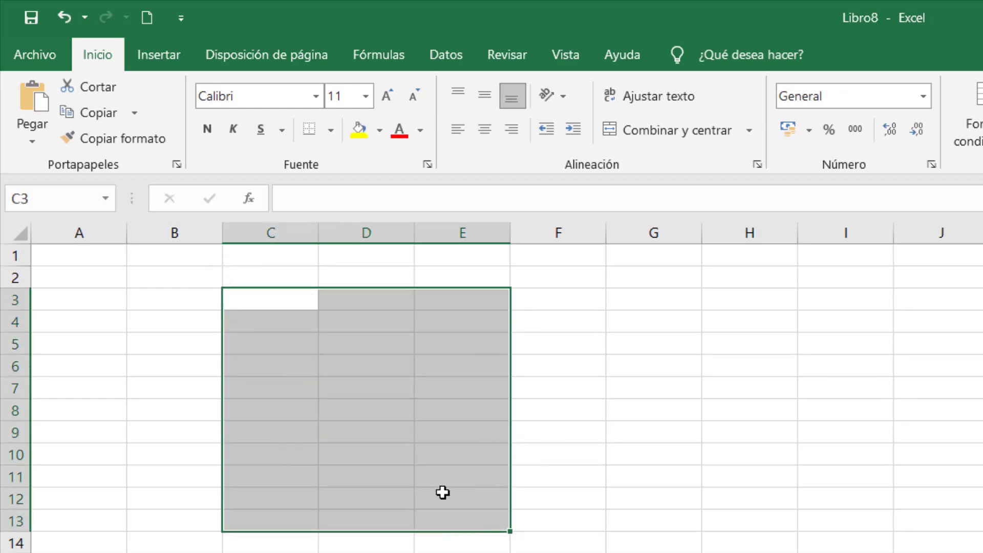
Step: Enter the heading Mes in cell A1
click(203, 356)
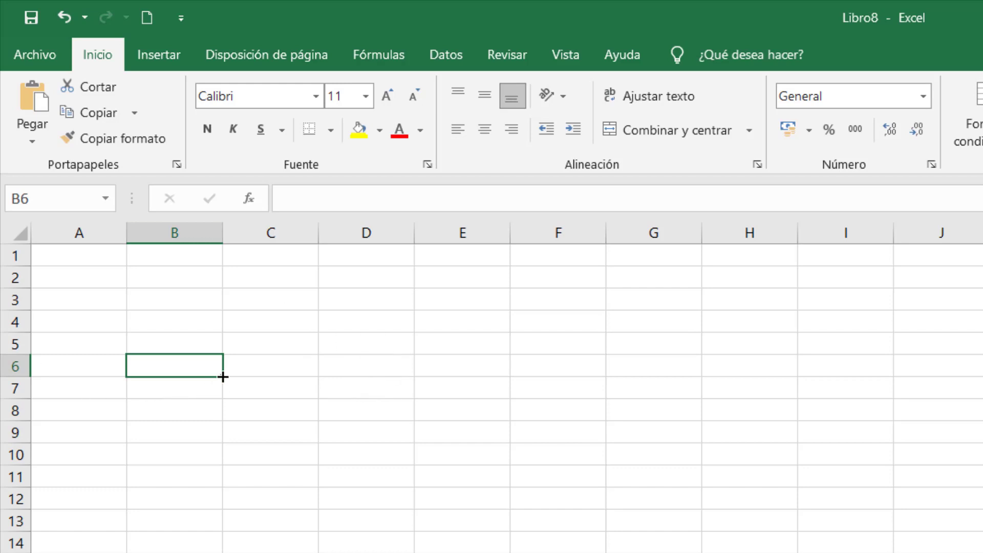
click(158, 319)
click(92, 284)
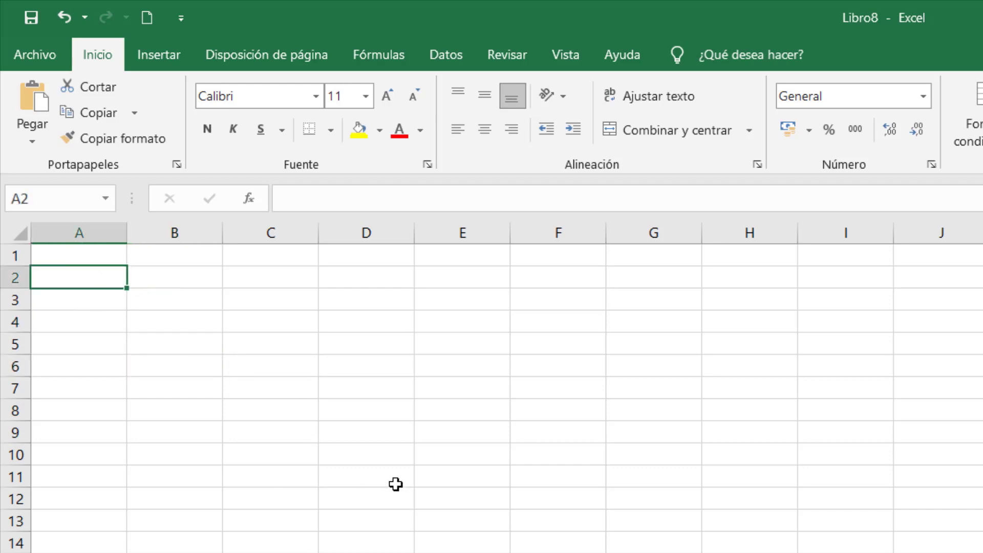
key(Up)
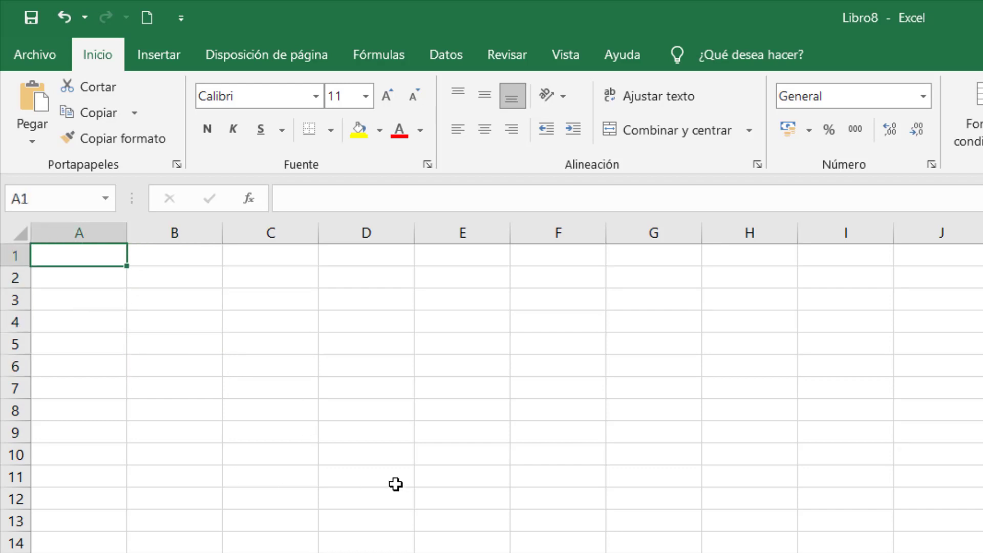
text(Mes)
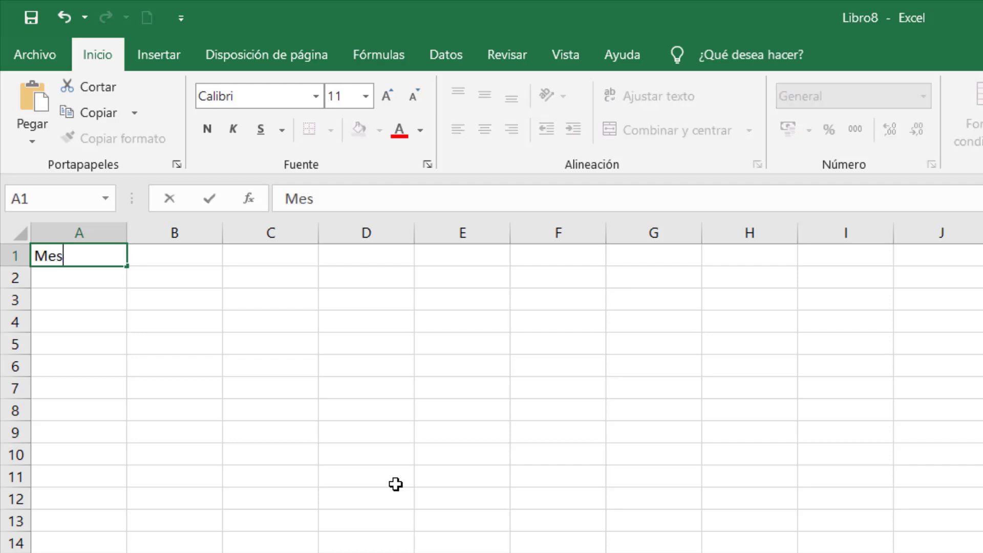
key(Return)
text(Enero)
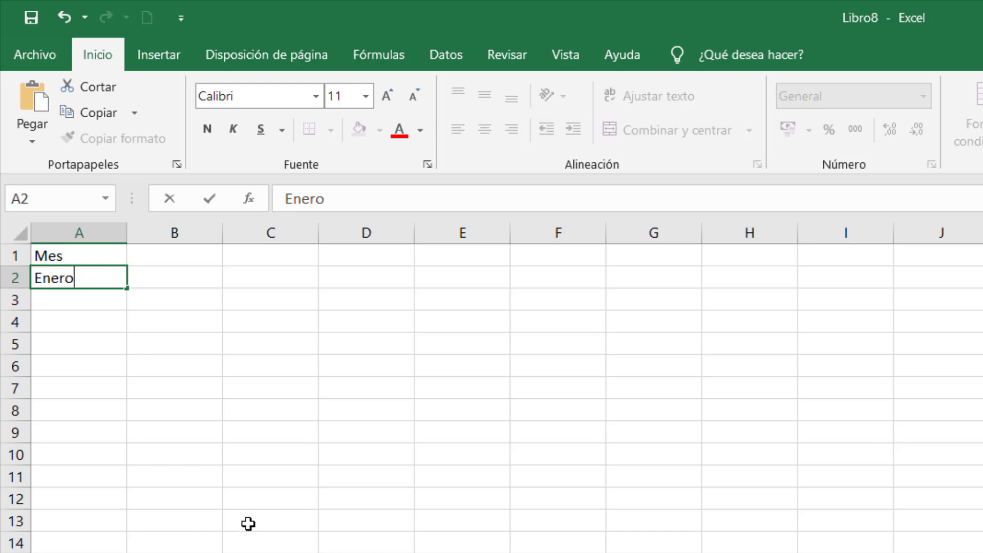
key(BackSpace)
key(BackSpace)
key(BackSpace)
key(BackSpace)
key(BackSpace)
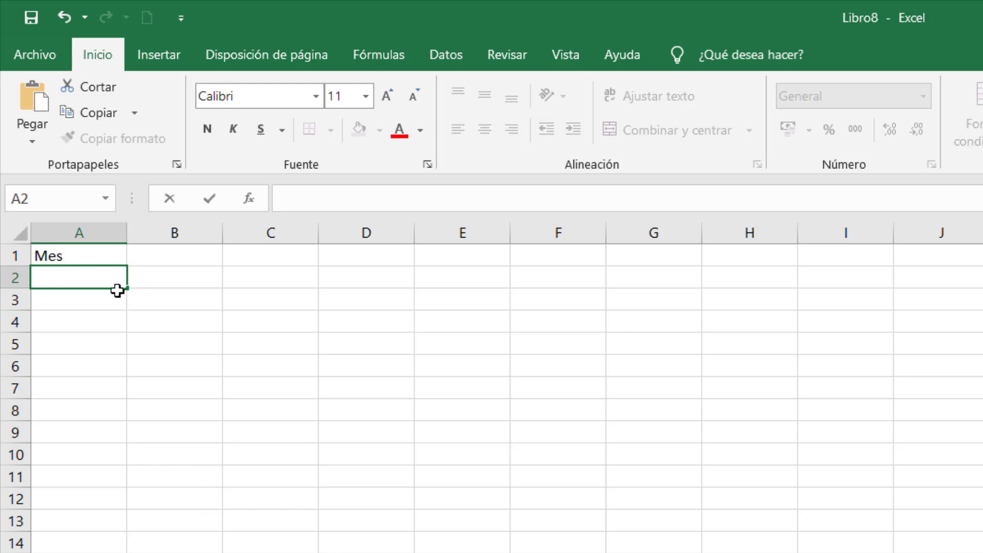
Step: Enter the month Enero directly in cell A2, below the Mes heading, and reselect the cell
text(Enero)
key(Return)
click(97, 283)
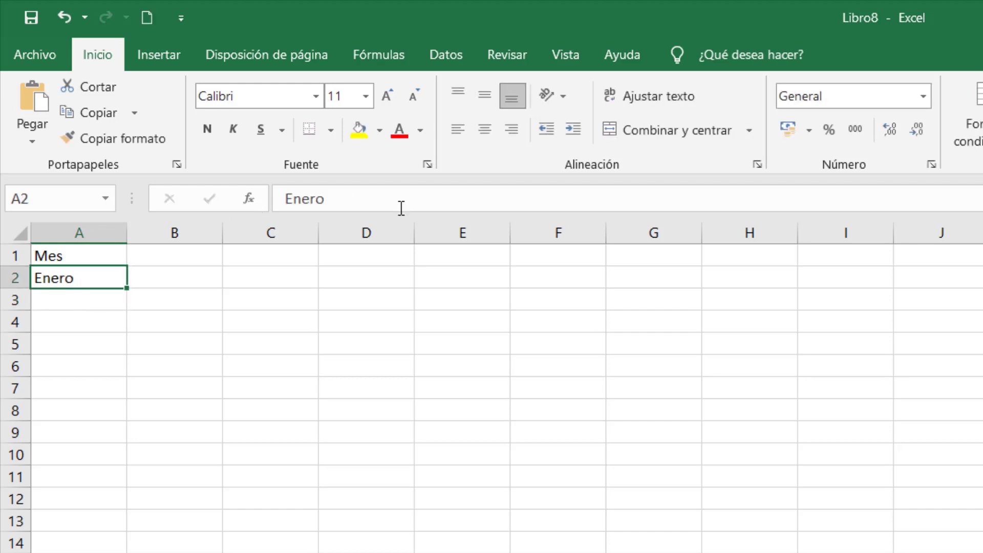
Step: Delete the content of cell A2
click(90, 261)
double_click(87, 277)
double_click(89, 278)
key(Delete)
click(143, 326)
Step: Write Enero for cell A2 in the formula bar instead of in the cell, and reselect A2
click(64, 271)
click(314, 199)
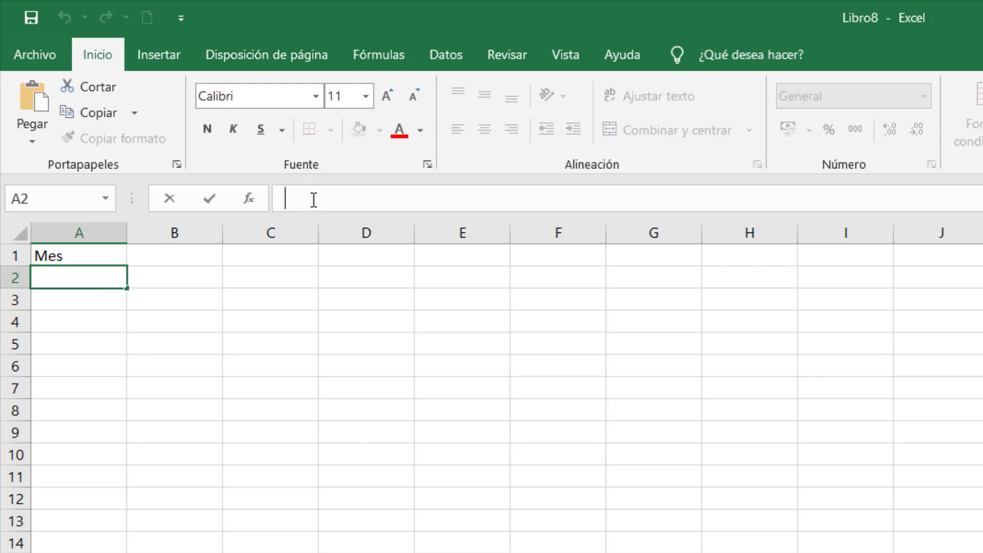
text(Enero)
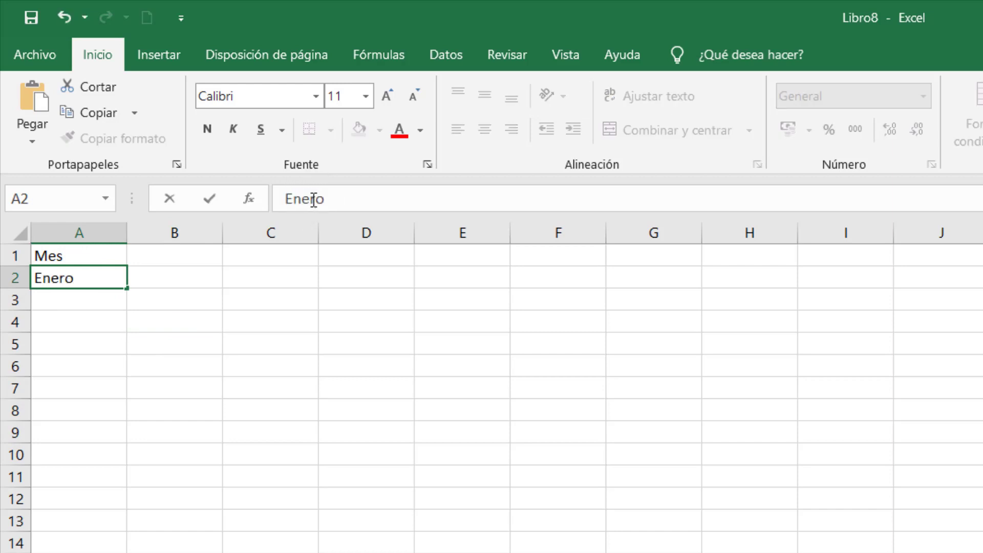
key(Return)
key(Up)
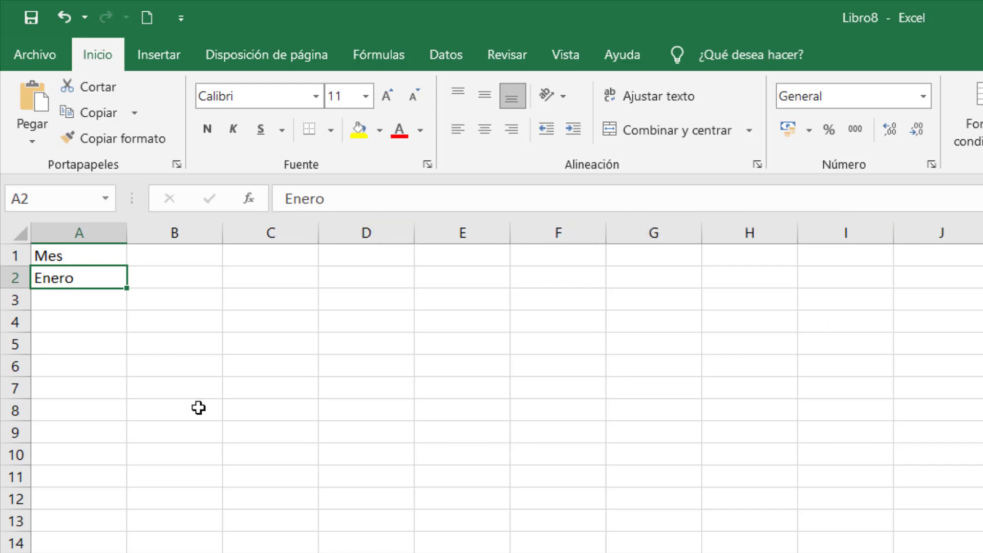
Step: Open the text of cell A2 for editing in the formula bar, leave it unchanged, and reopen it there
click(373, 204)
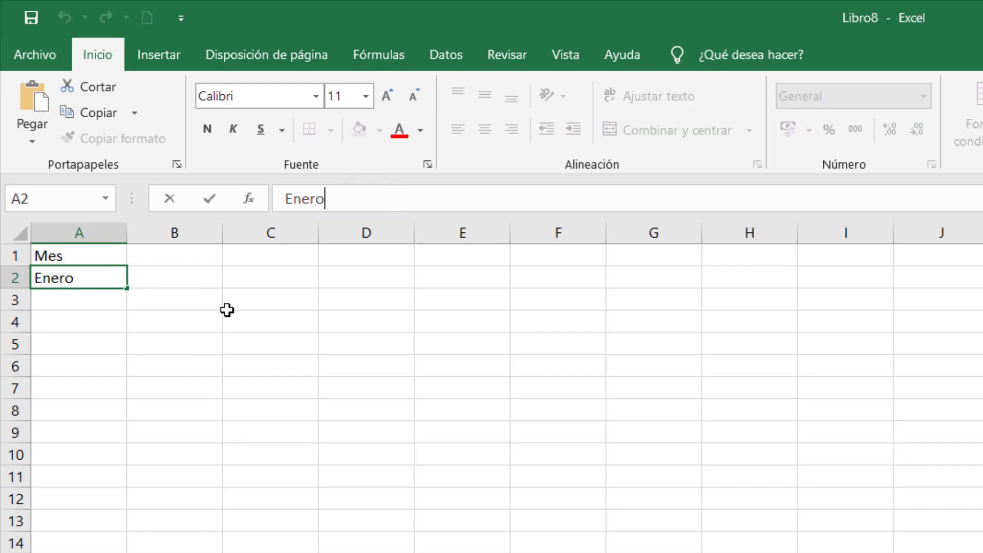
click(97, 315)
click(100, 280)
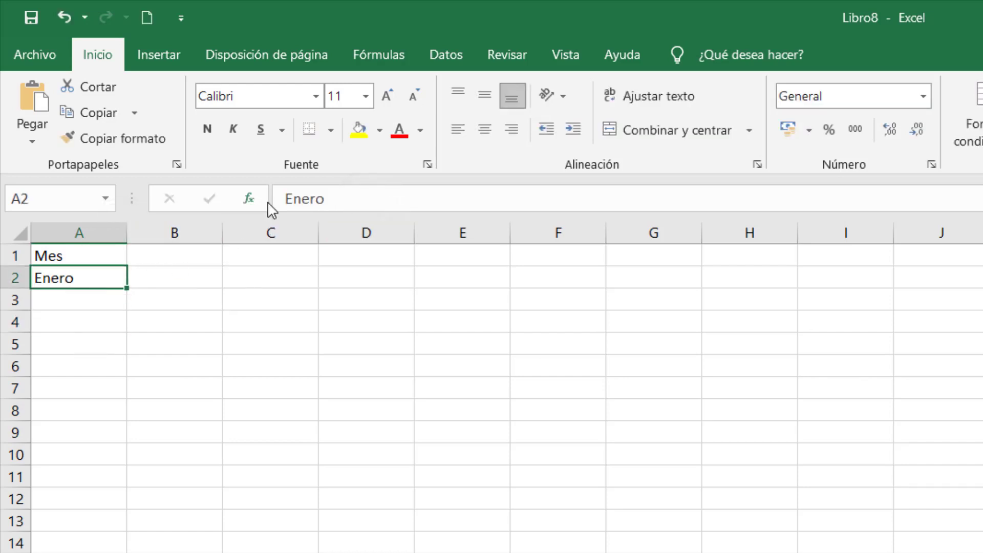
click(365, 197)
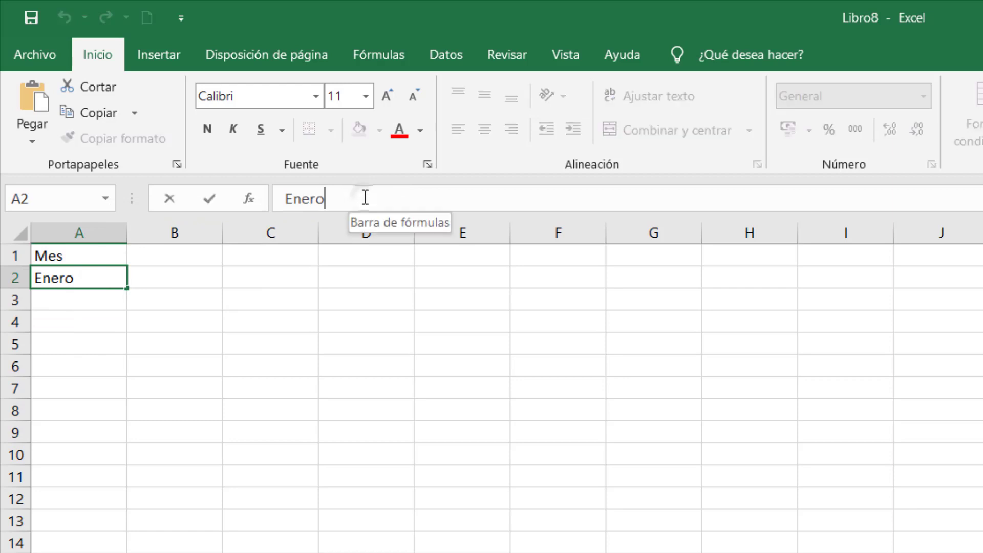
Step: Confirm the entry Enero in cell A2 and check the contents of cells A1 and A2
click(86, 297)
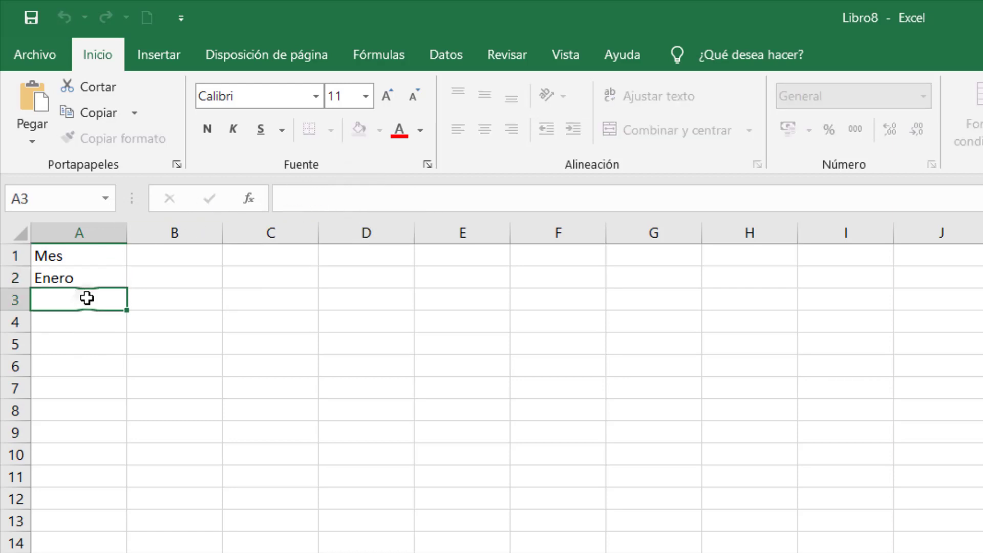
click(90, 262)
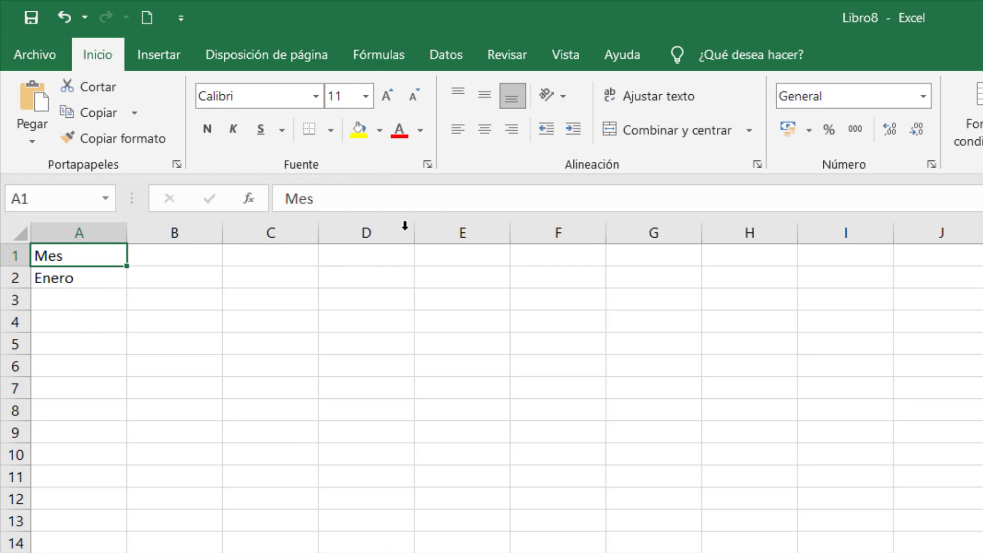
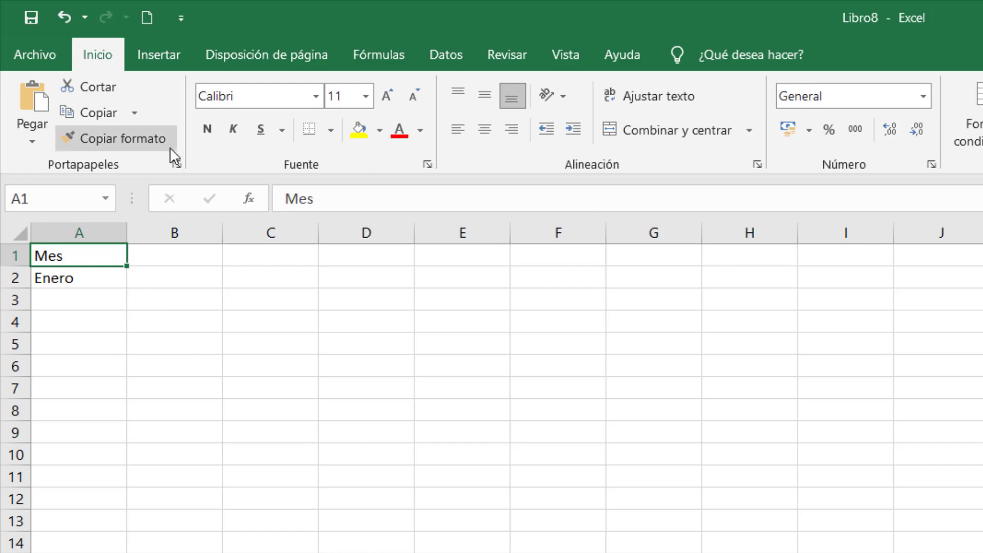
click(70, 301)
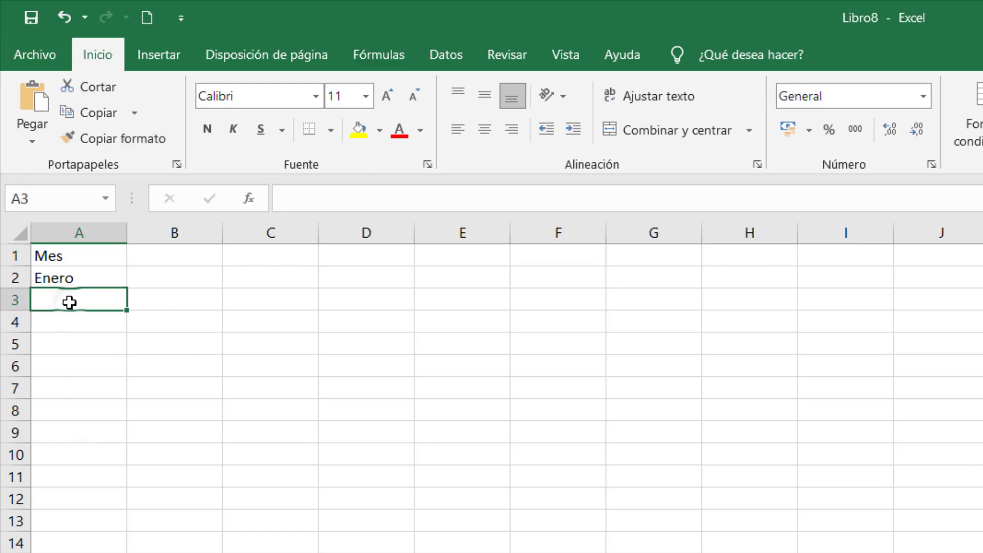
key(Up)
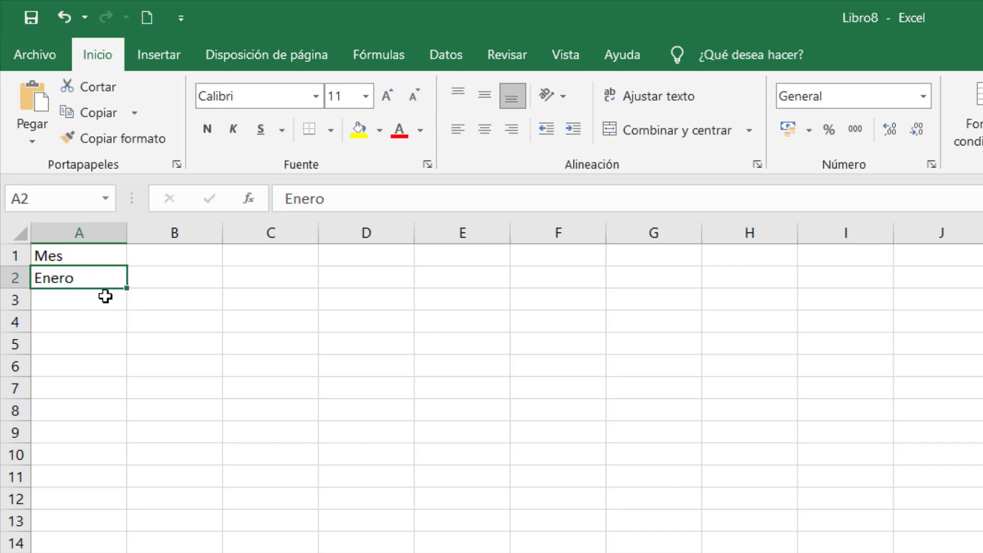
click(57, 301)
click(70, 279)
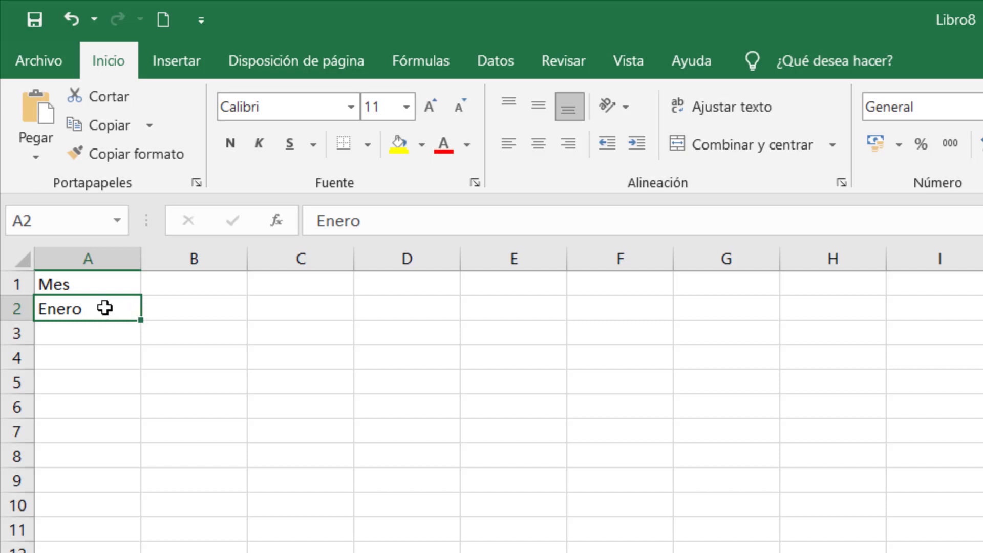
Step: Try selecting cell ranges that start at A2, such as A2:B2, A2:B6 and the cells down column A
drag(133, 308, 195, 308)
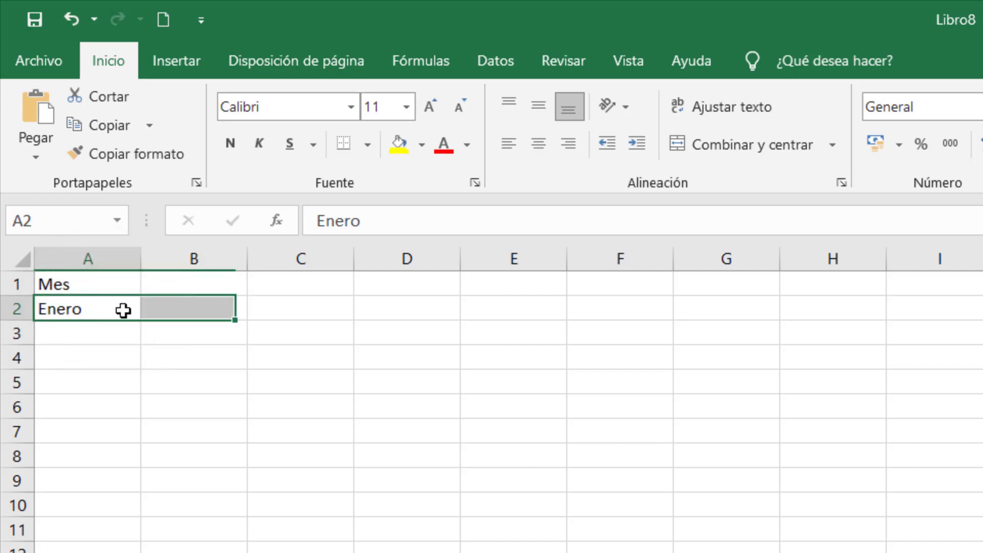
click(123, 309)
drag(97, 307, 215, 411)
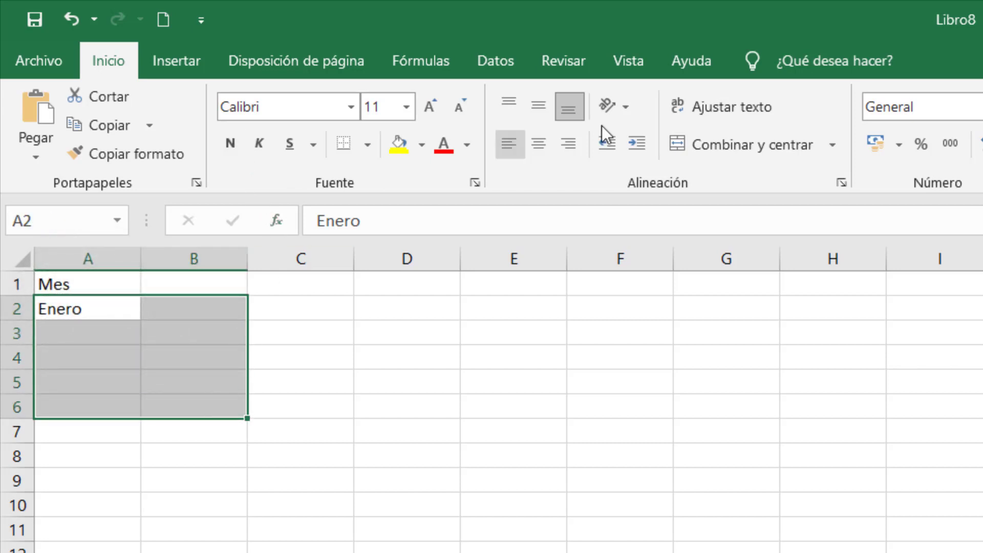
click(135, 450)
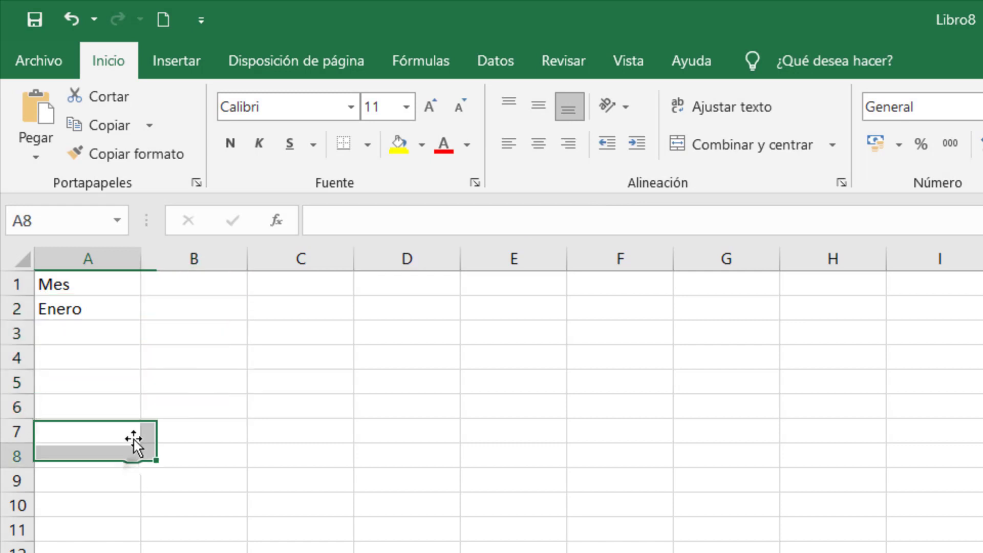
click(112, 307)
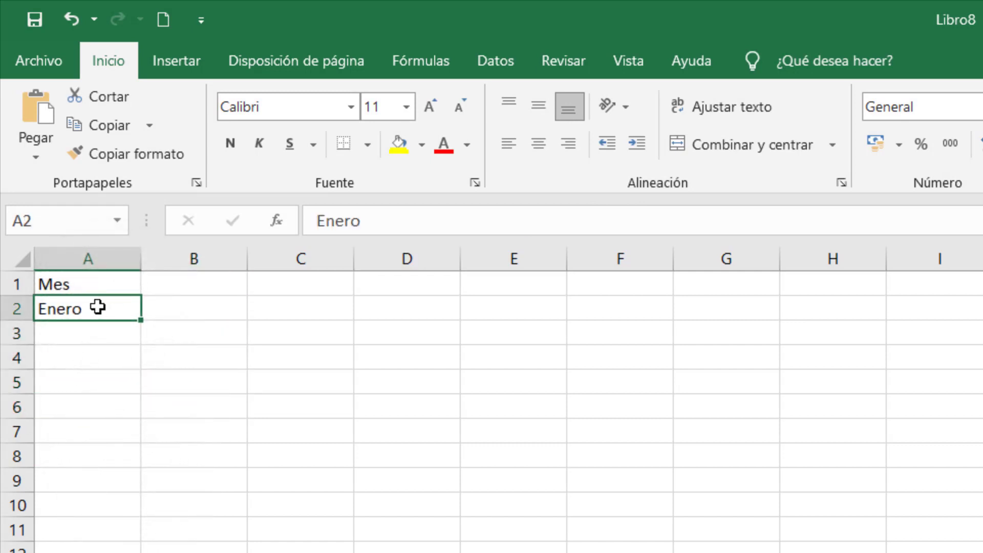
drag(140, 306, 116, 305)
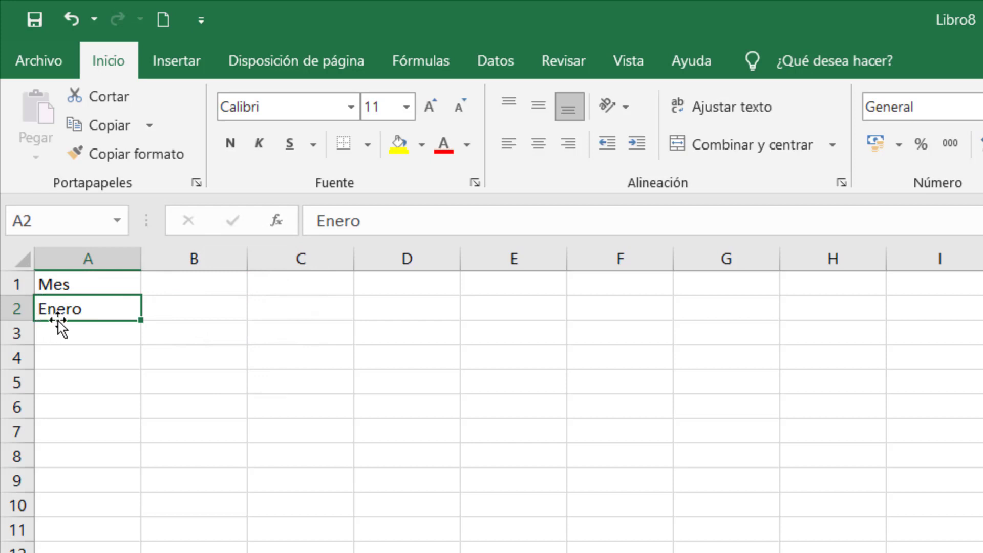
drag(142, 307, 88, 548)
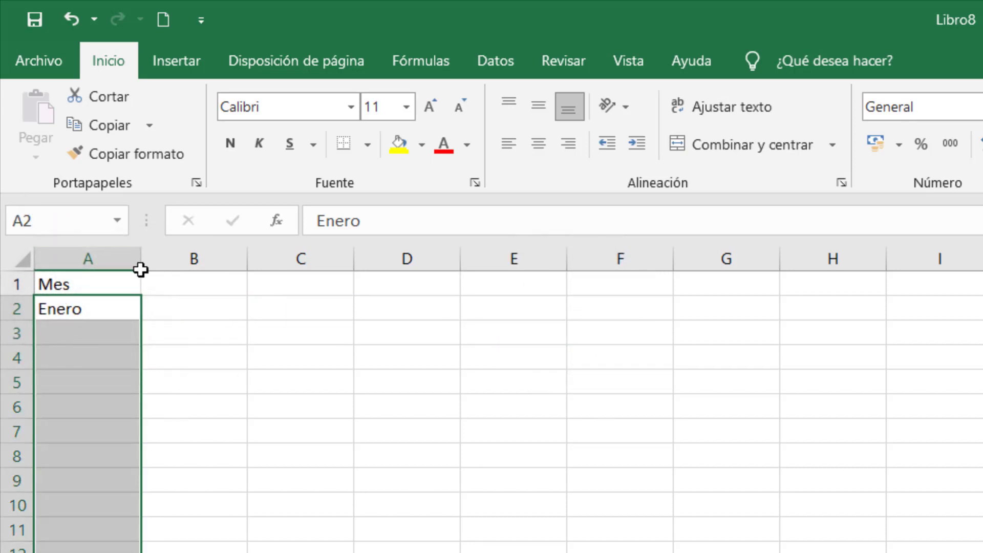
Step: Autofill the month series from Enero in A2 down to A13, and undo the fill
click(84, 309)
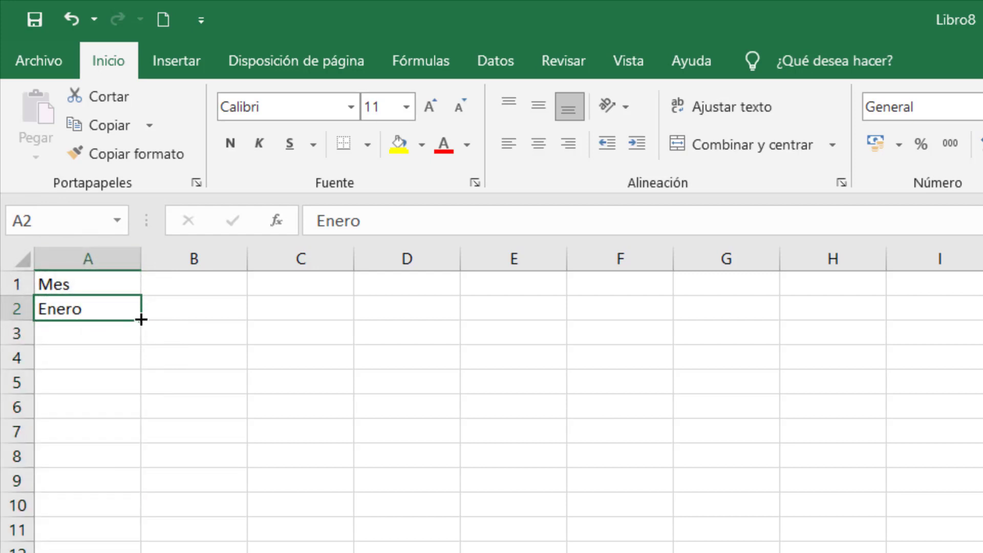
drag(141, 320, 131, 462)
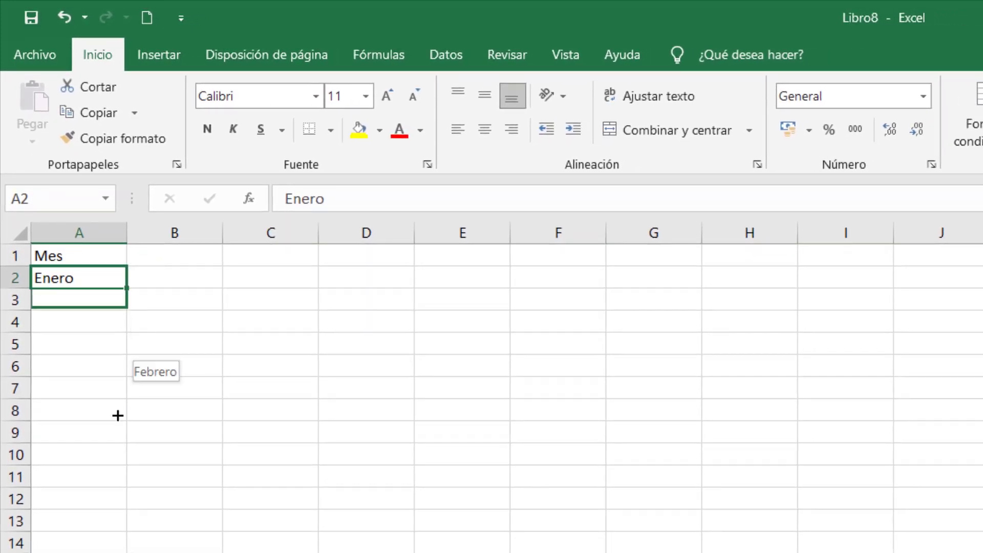
drag(118, 415, 99, 532)
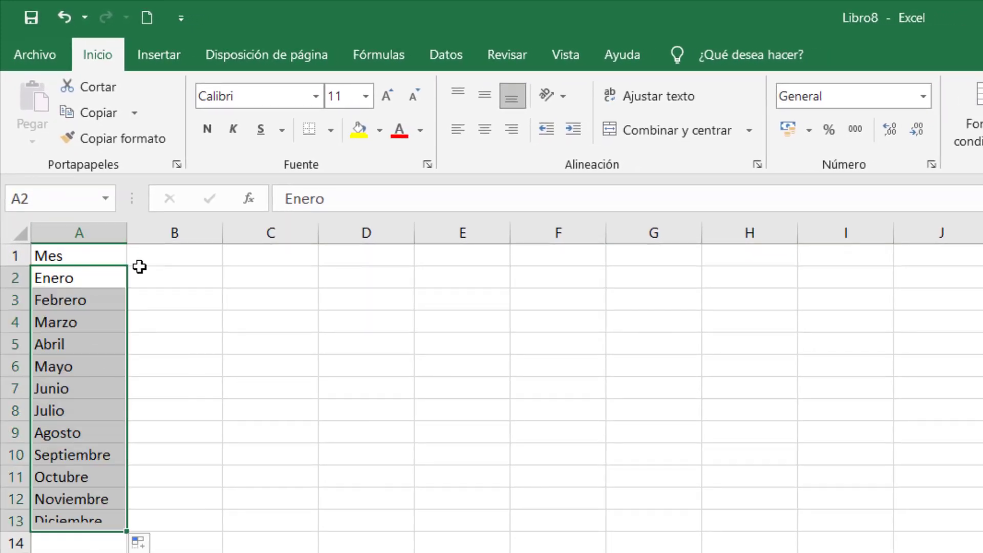
click(54, 256)
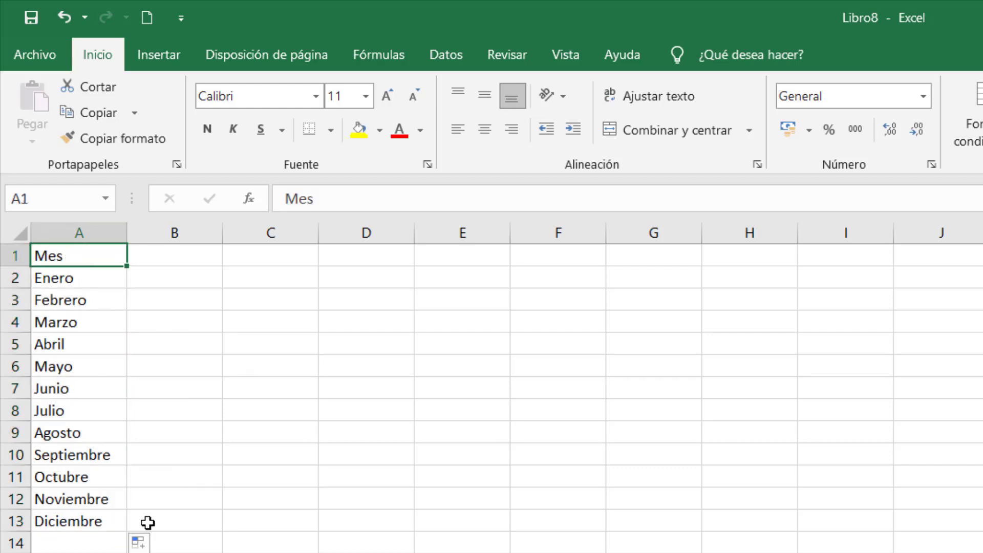
key(ctrl+z)
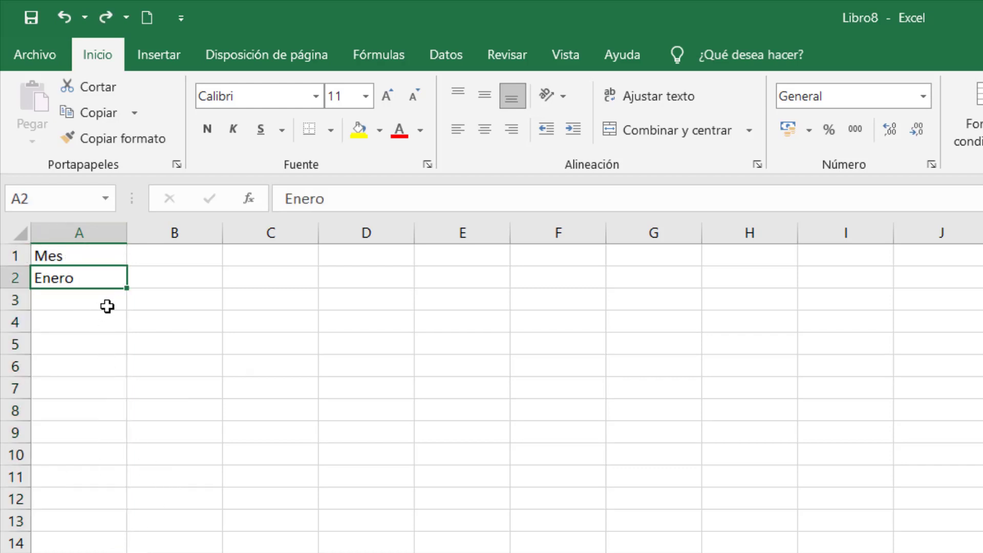
Step: Autofill column A with the month names from Enero in A2 down to Diciembre in A13
drag(127, 292, 110, 526)
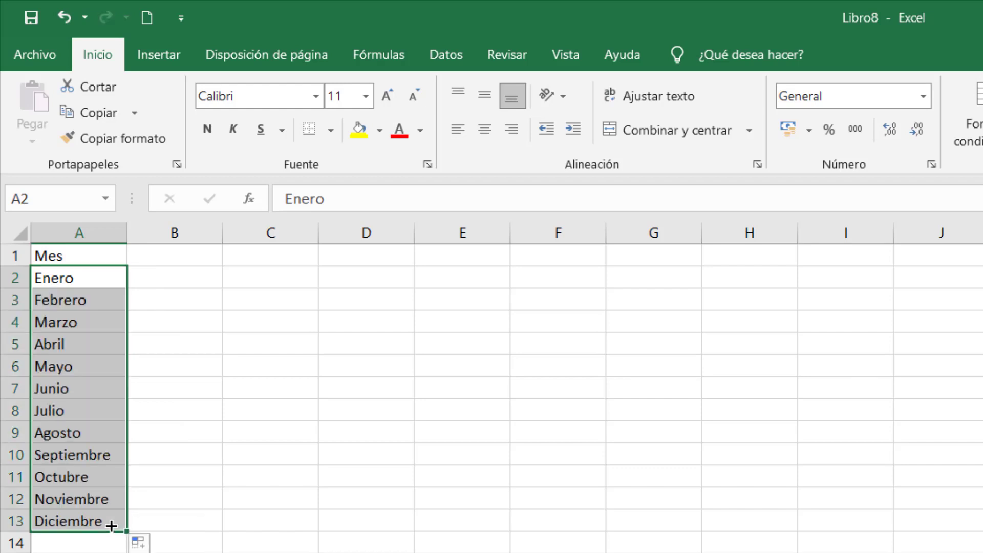
click(161, 282)
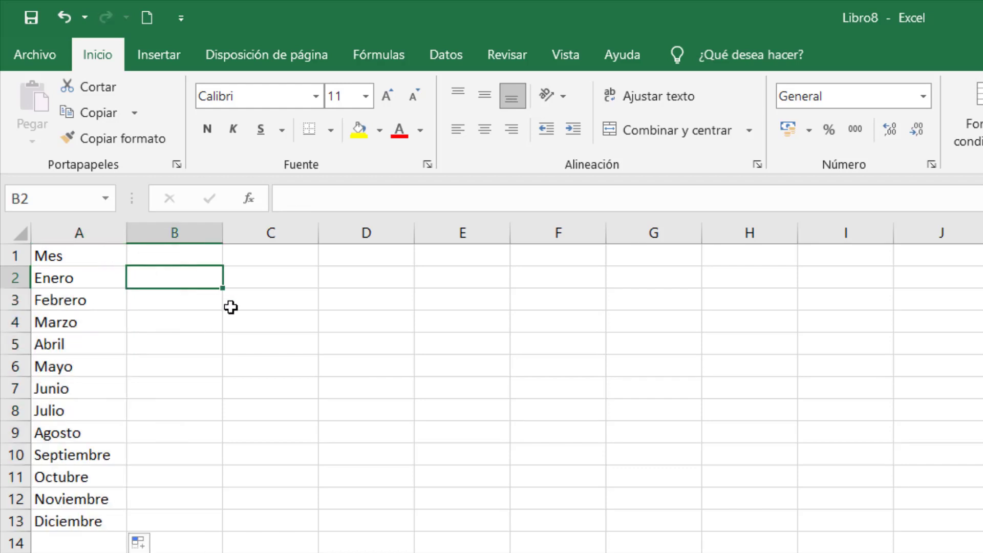
drag(66, 477, 66, 501)
click(74, 534)
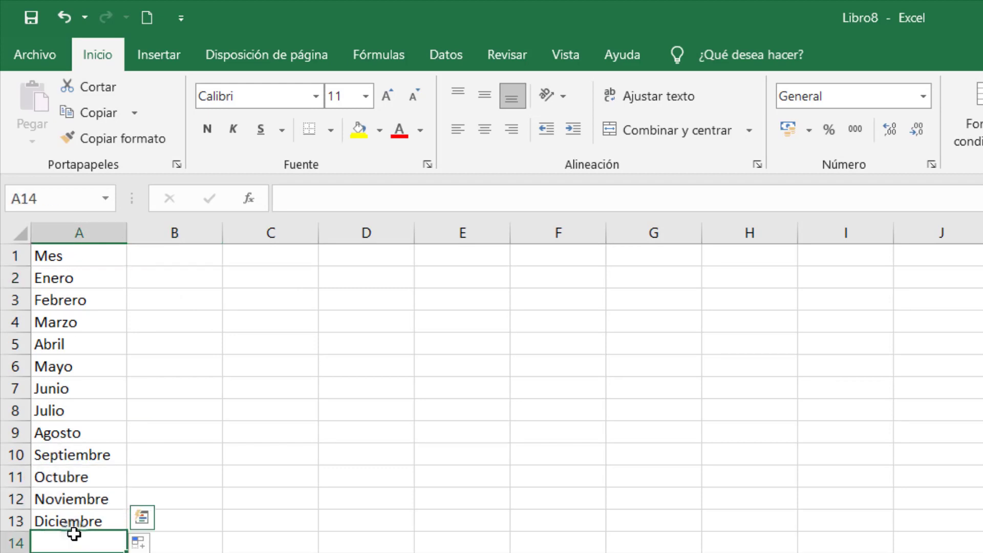
click(180, 276)
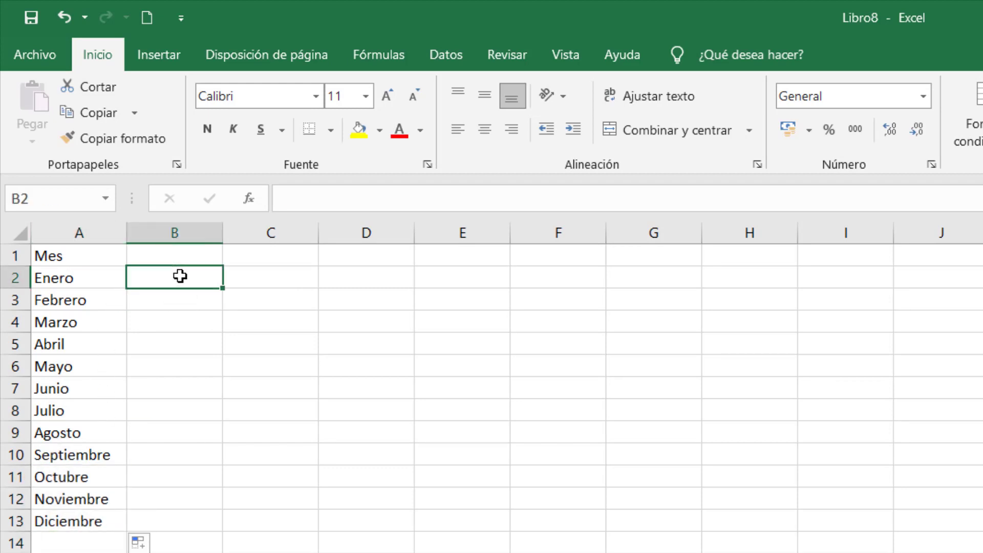
text(Lu)
key(Escape)
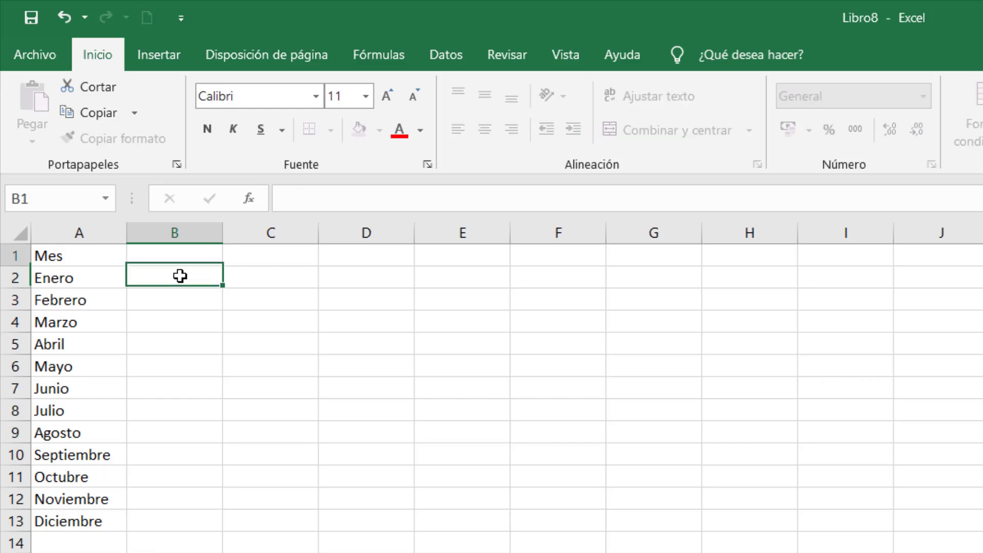
Step: Enter the header "Día de la semana" in cell B1 and the first weekday, Lunes, in B2
key(Up)
text(Día de la semana)
key(Return)
text(Lunes)
key(Return)
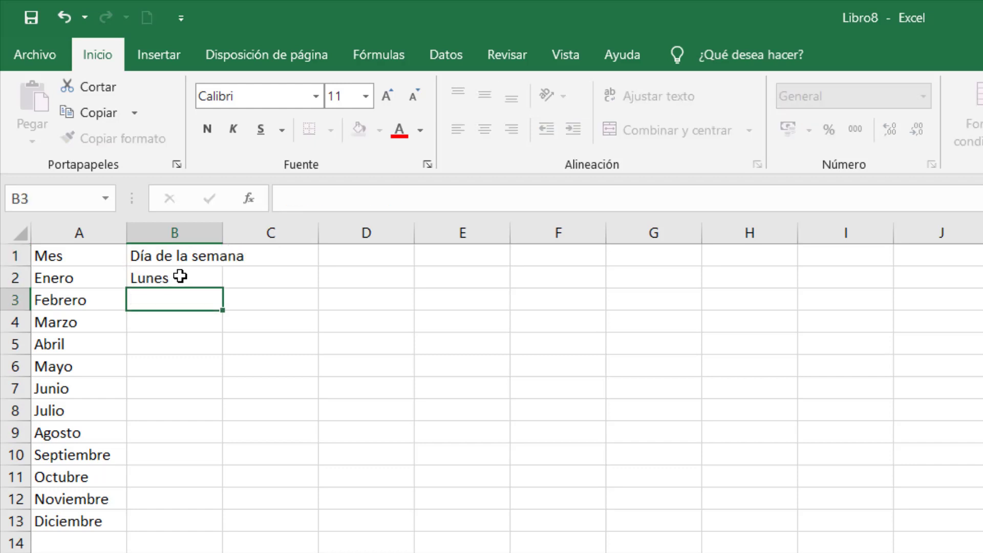
Step: Autofill the weekday names from Lunes in B2 down to row 13
click(180, 276)
drag(224, 288, 211, 528)
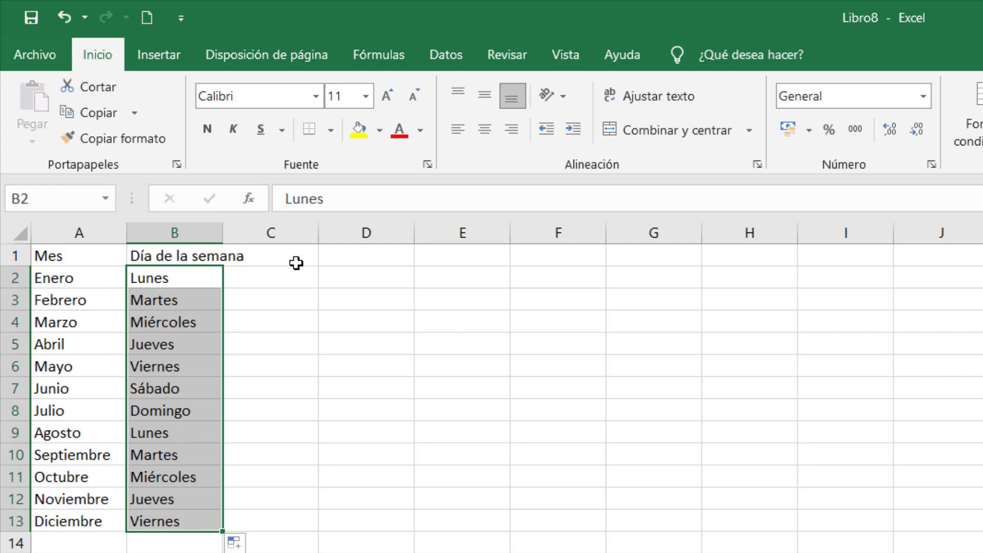
click(241, 475)
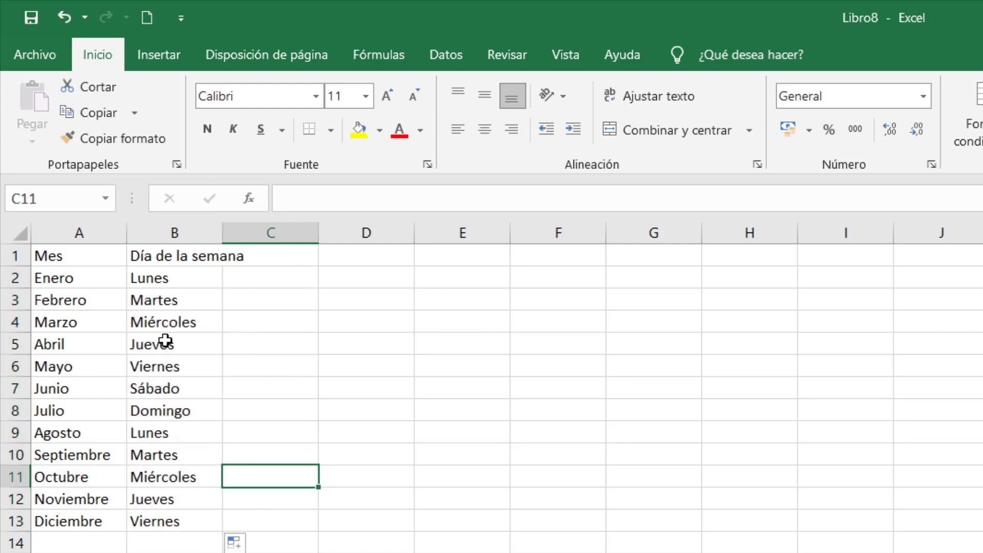
Step: Check which cell holds the overflowing B1 header, and enter the header "Día del mes" in C1
click(175, 262)
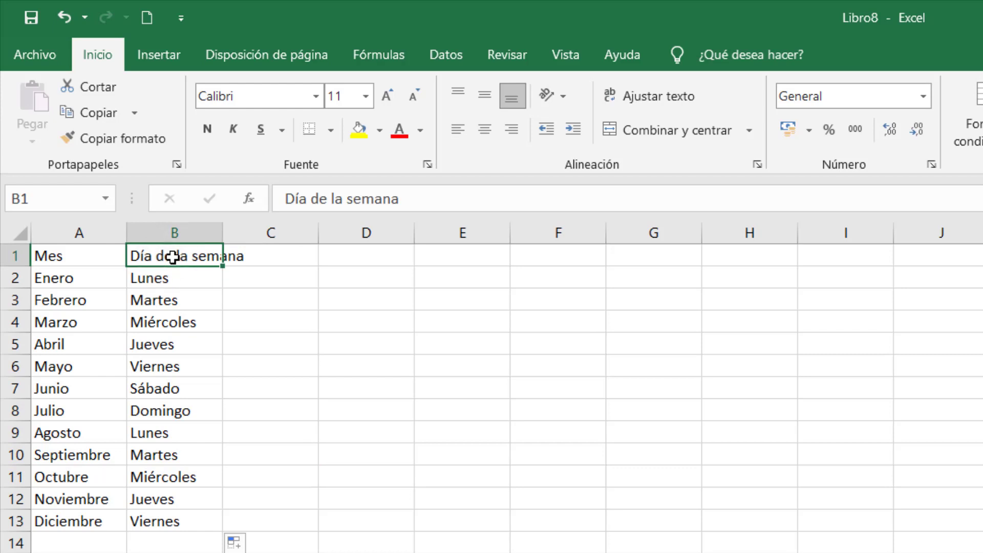
click(246, 255)
click(259, 293)
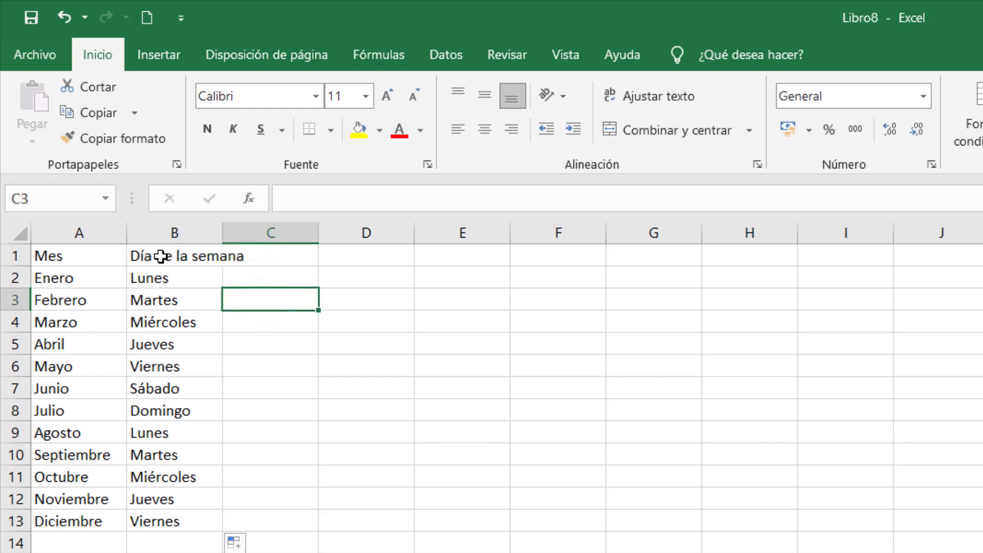
click(178, 257)
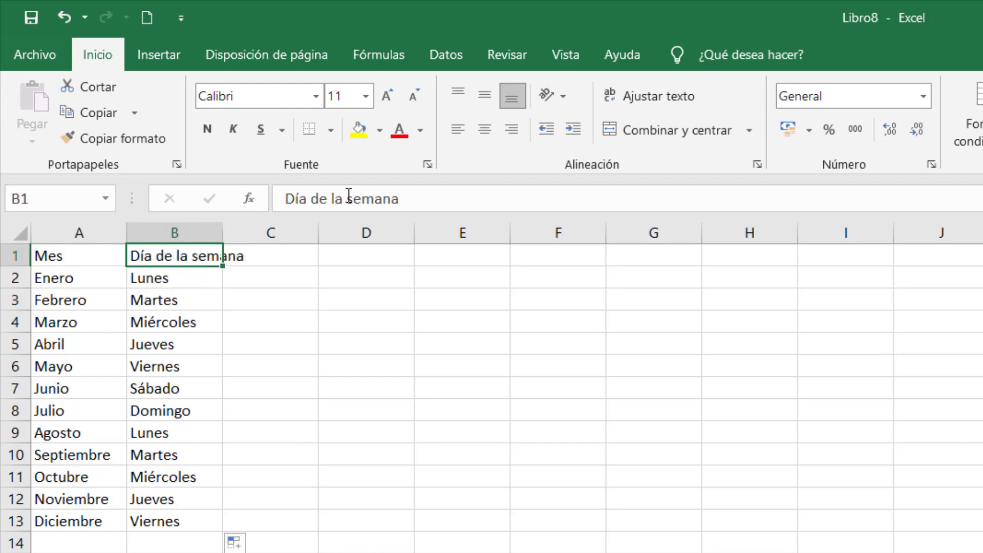
click(273, 264)
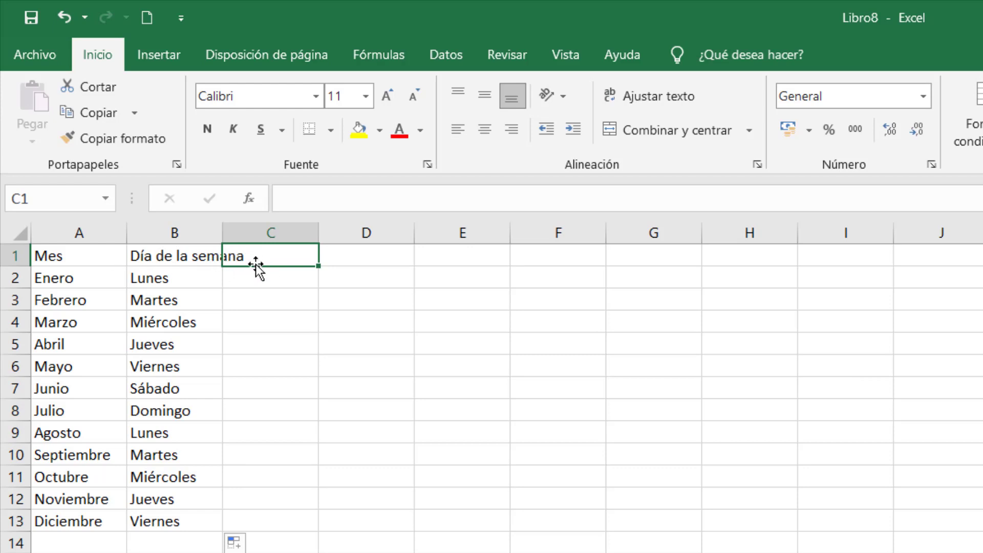
text(Día del mes)
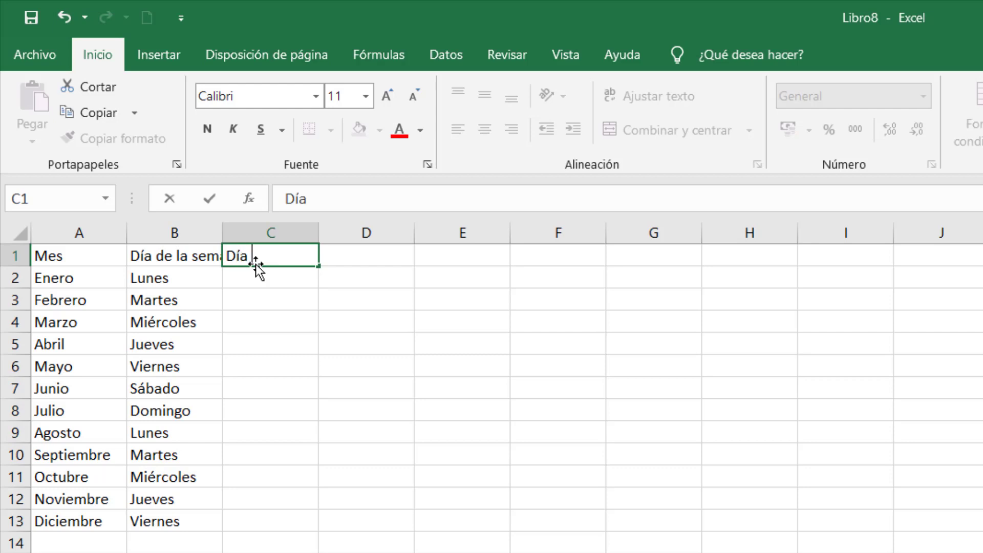
key(Return)
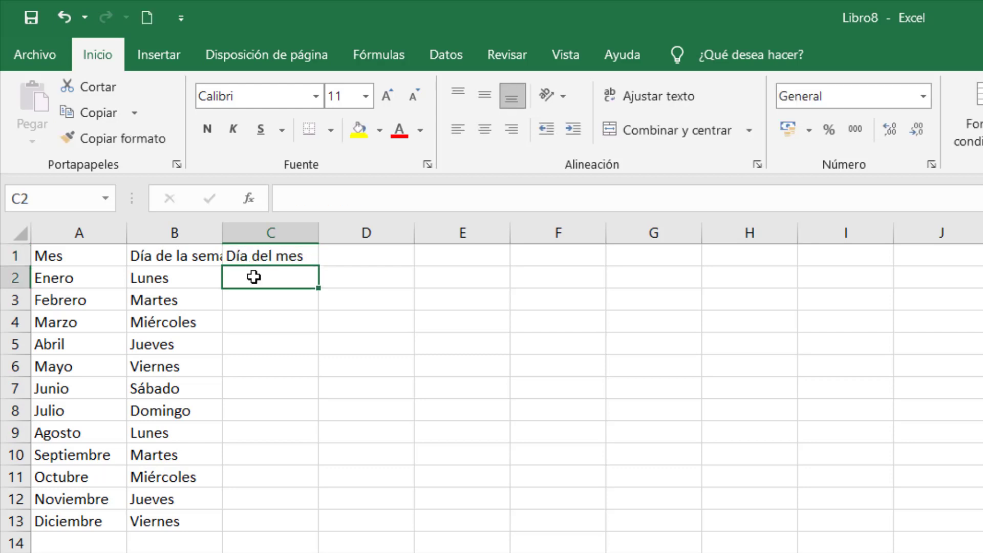
Step: Check the full contents of the header cells C1 and B1, including the cut-off weekday header
click(256, 256)
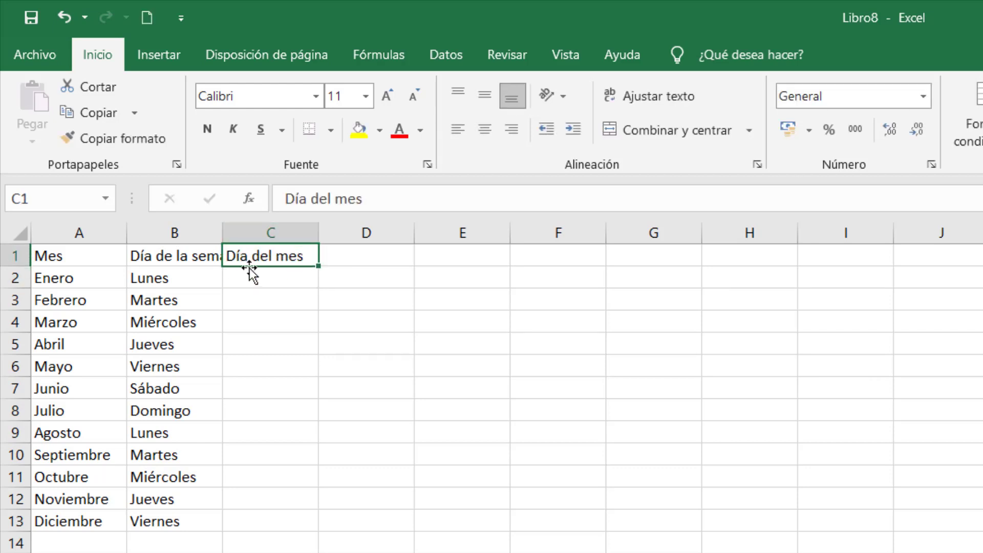
click(156, 253)
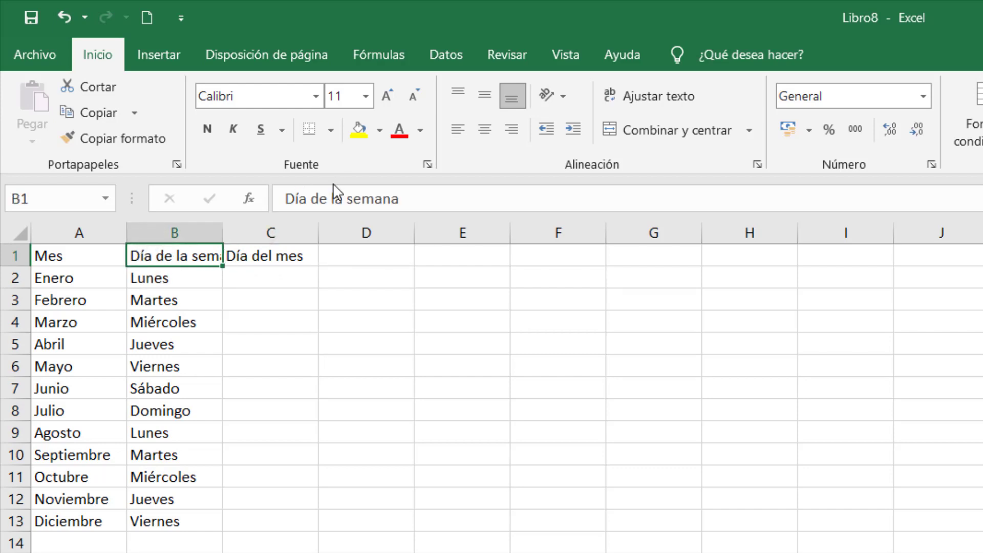
click(251, 314)
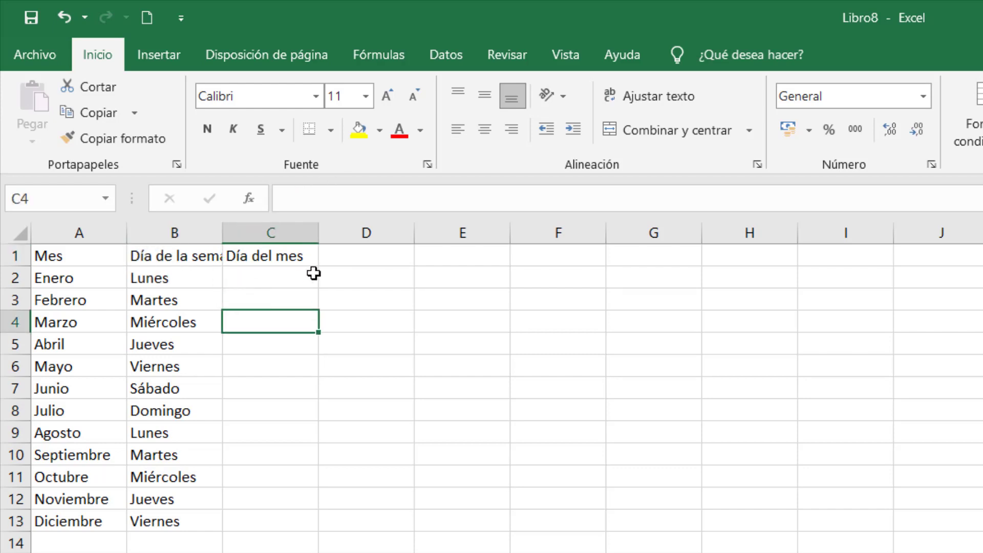
click(204, 255)
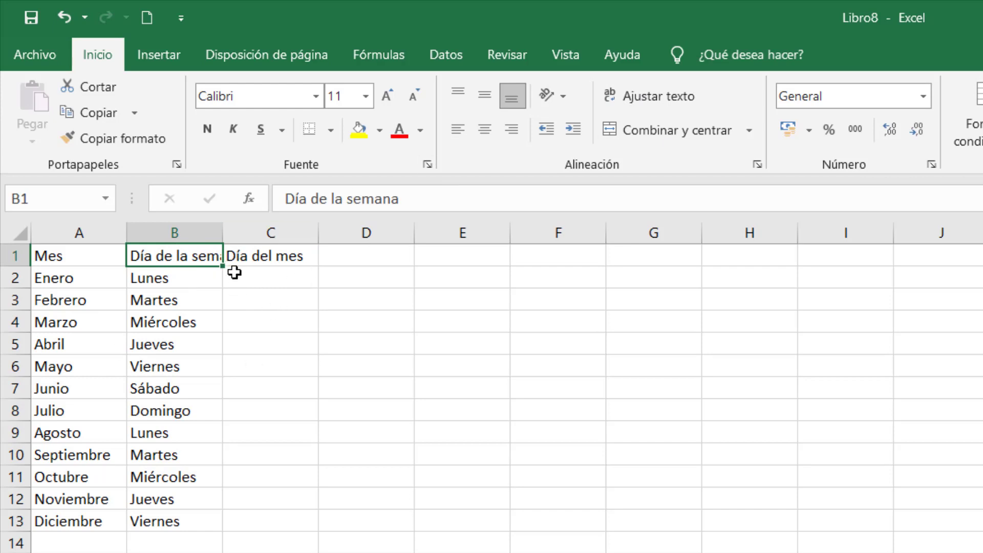
Step: Narrow column B and autofit it to its weekday header, repeating the resize once more
mouse_move(223, 234)
mouse_down()
mouse_move(250, 232)
mouse_move(210, 232)
mouse_up()
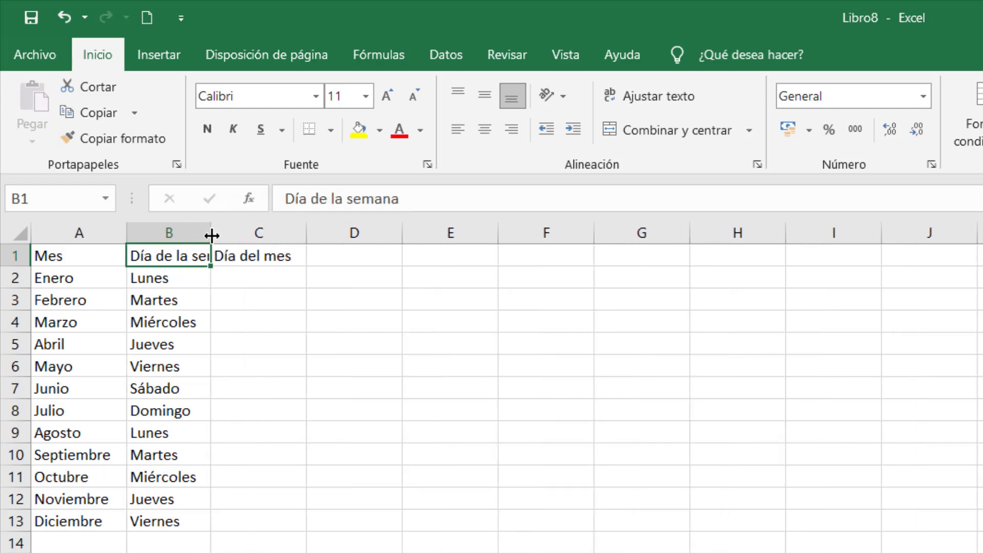
double_click(211, 232)
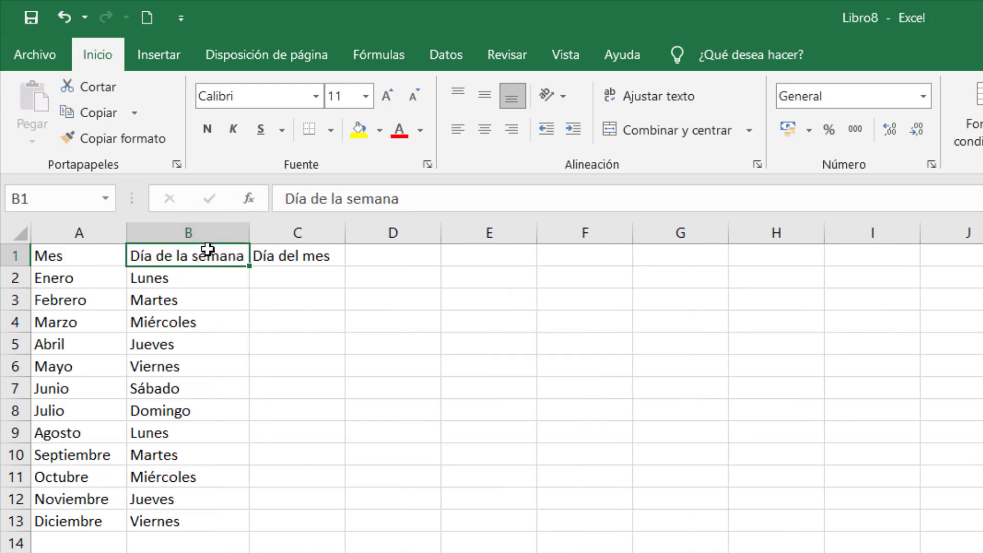
drag(249, 237, 222, 230)
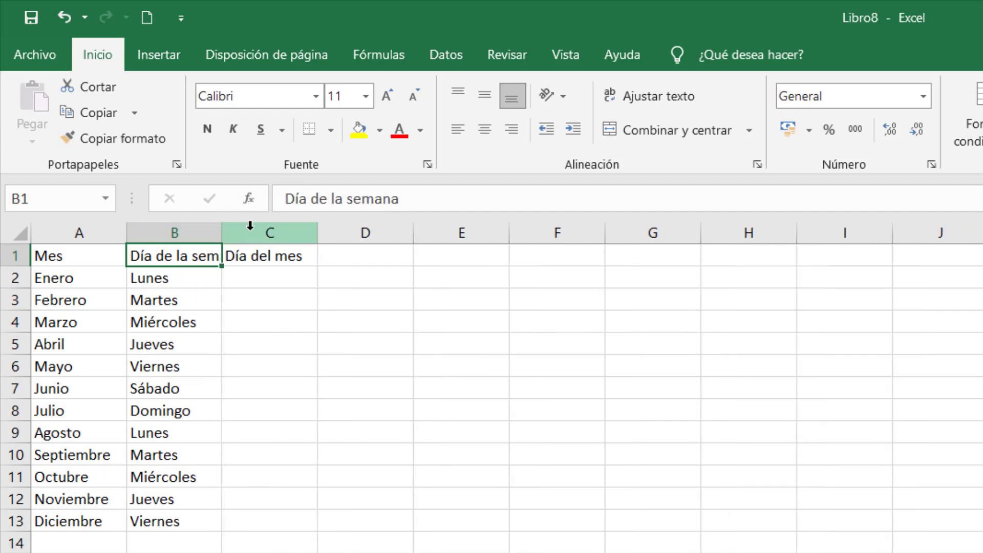
double_click(222, 232)
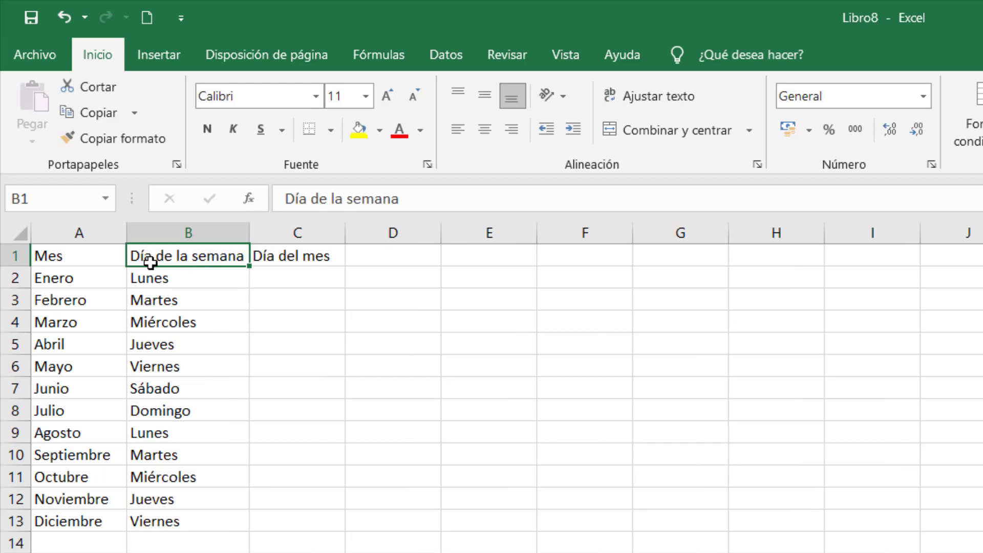
Step: Widen column C slightly and narrow column B until its header is cut off
drag(343, 239, 350, 232)
drag(249, 232, 208, 232)
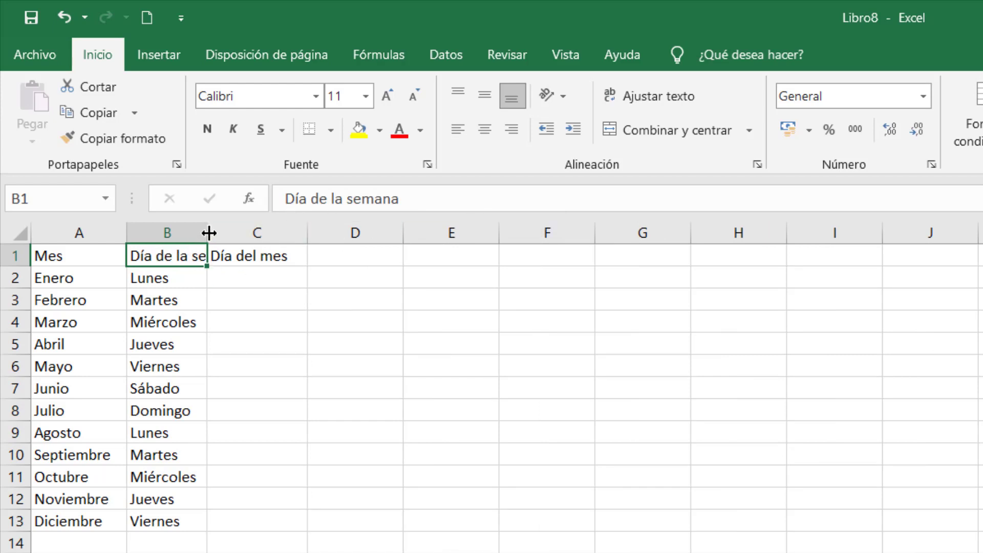
drag(208, 231, 218, 231)
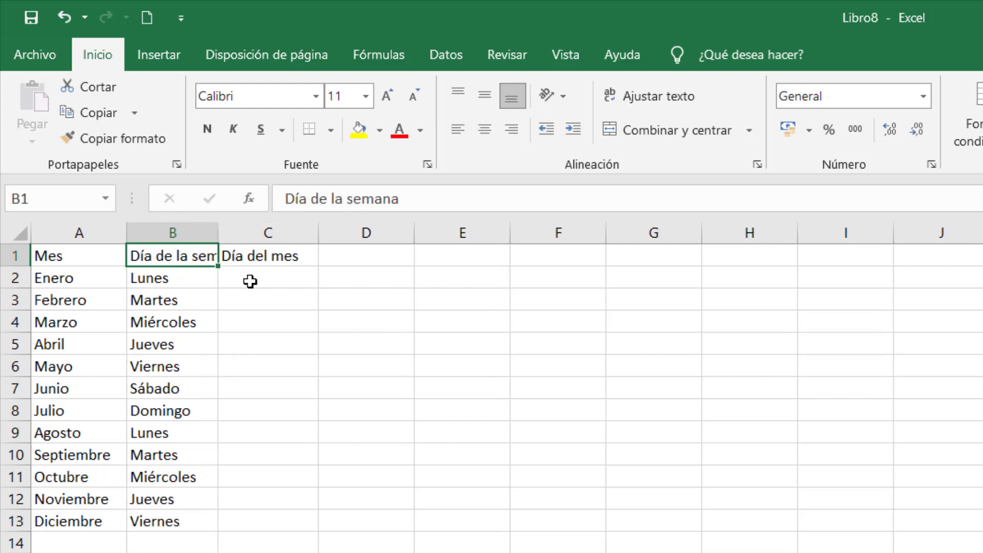
click(344, 280)
text(5465465465465465)
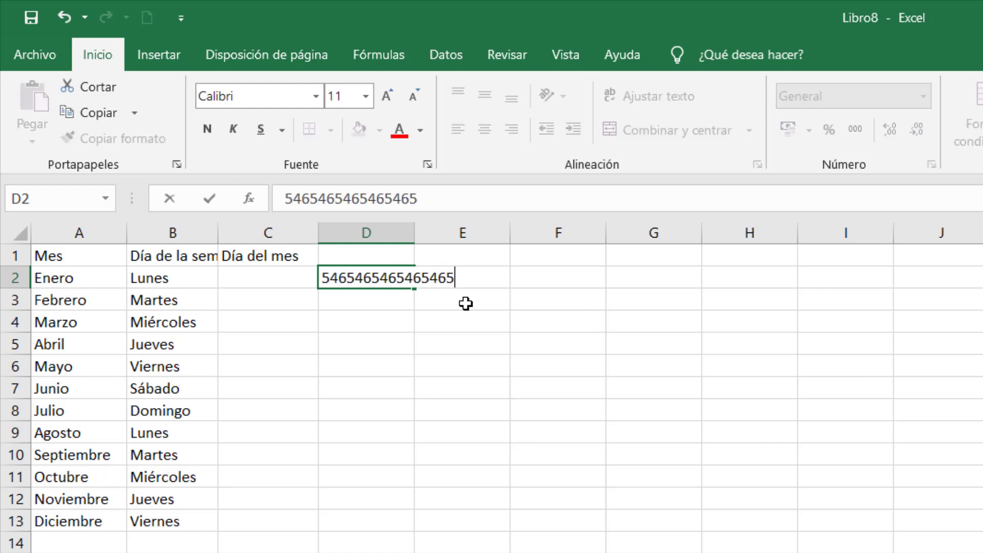
key(Return)
click(362, 279)
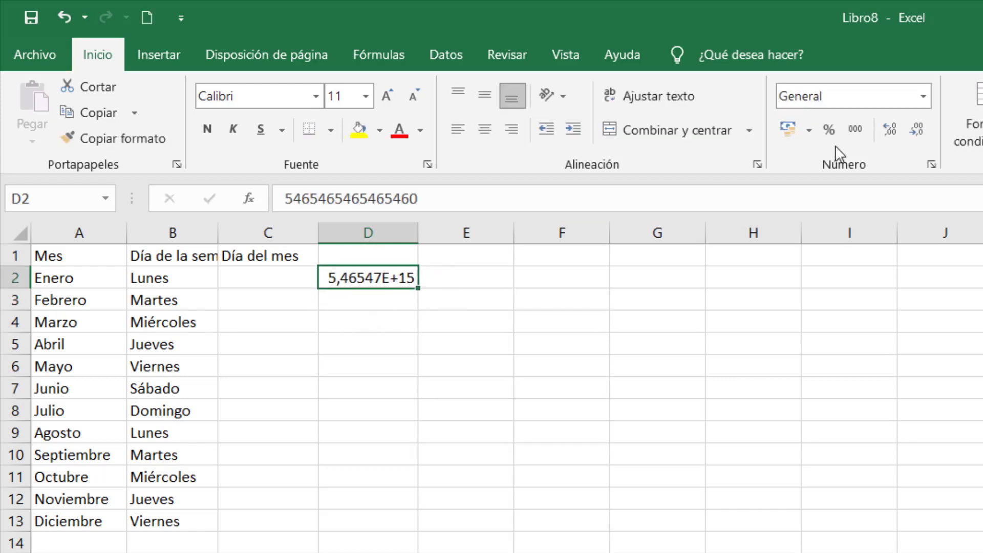
click(854, 129)
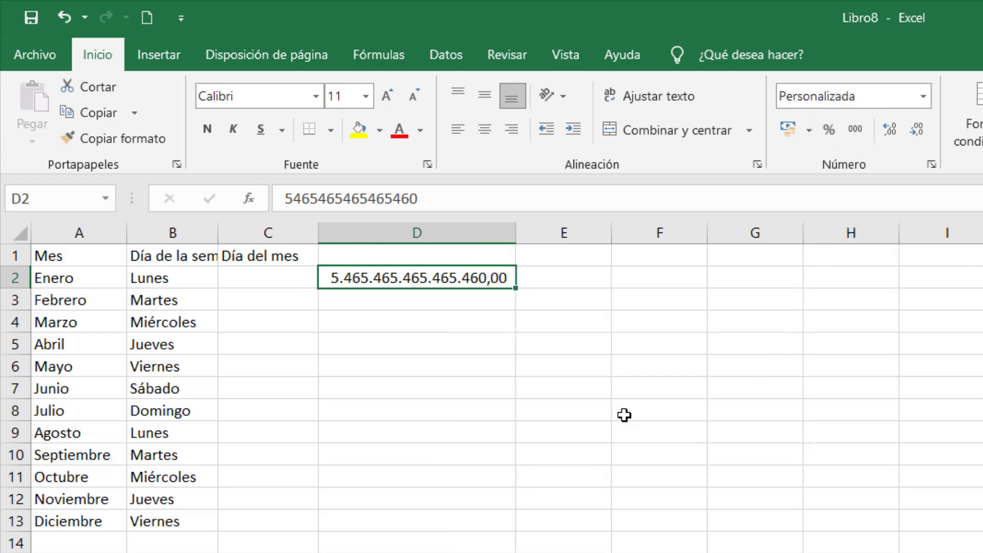
click(415, 277)
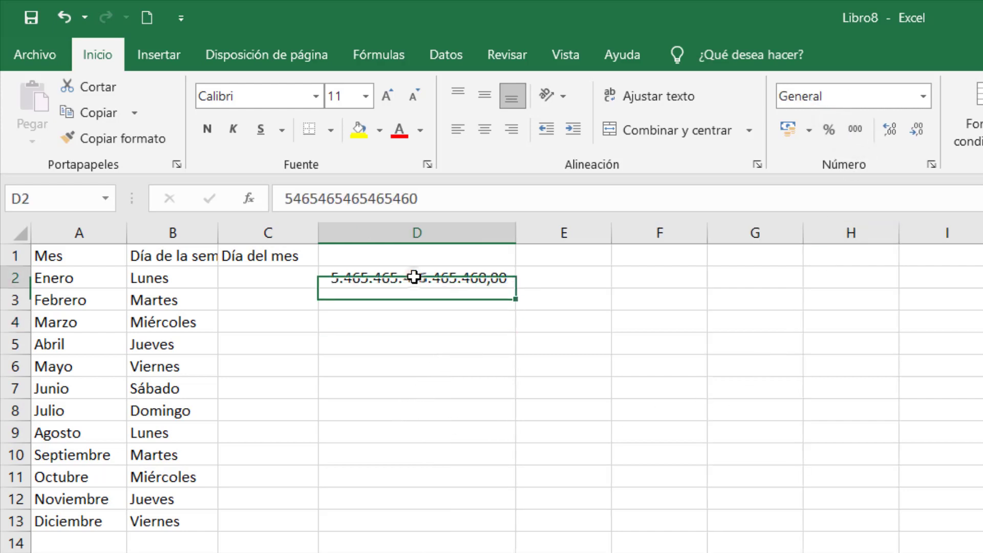
Step: Narrow column D below the width of its number and check the full value stored in D2
drag(519, 231, 418, 236)
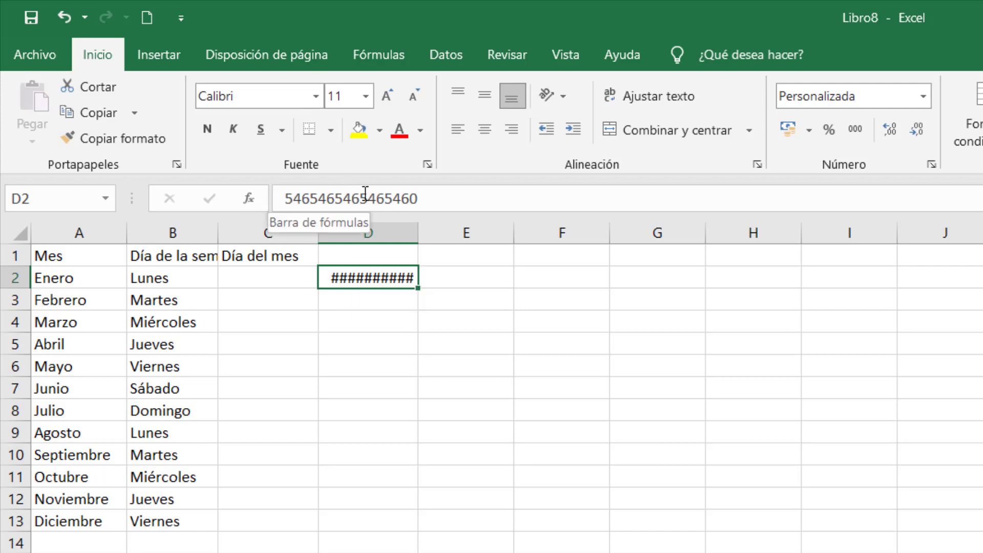
click(439, 199)
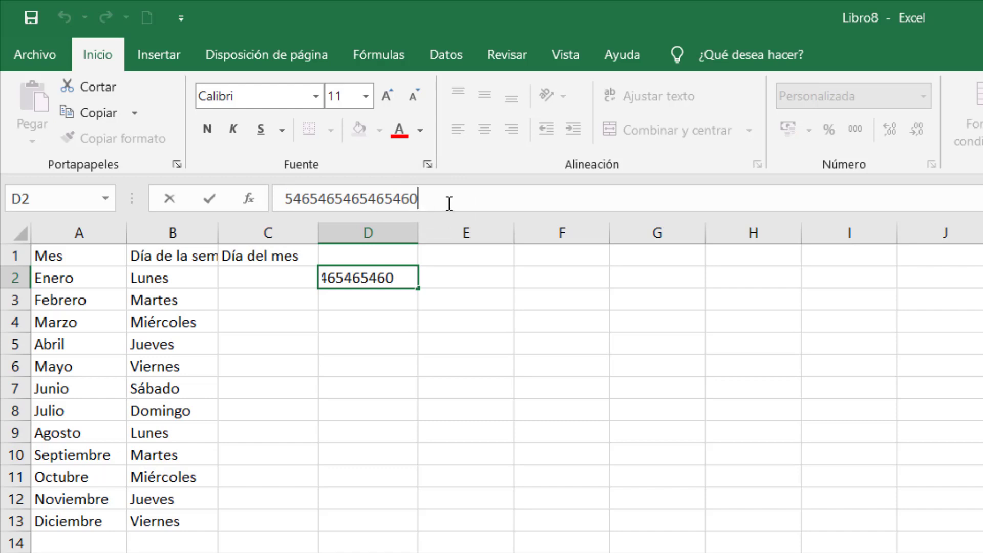
click(380, 316)
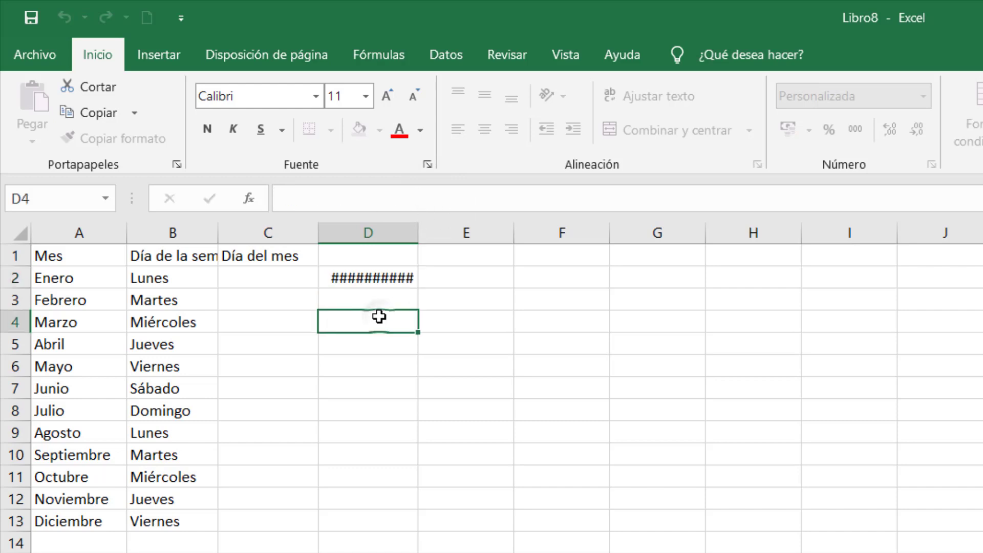
click(382, 280)
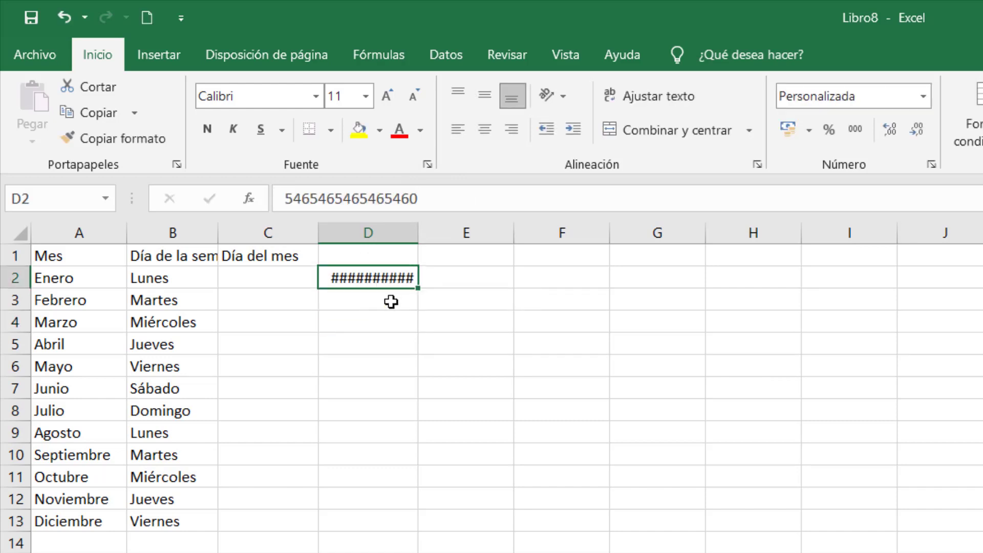
drag(352, 199, 285, 199)
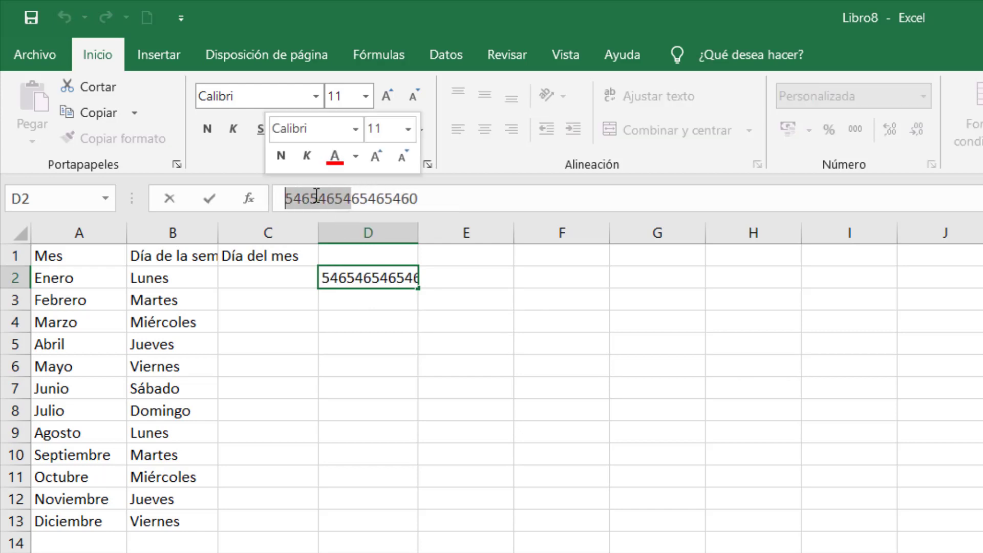
click(347, 320)
click(363, 278)
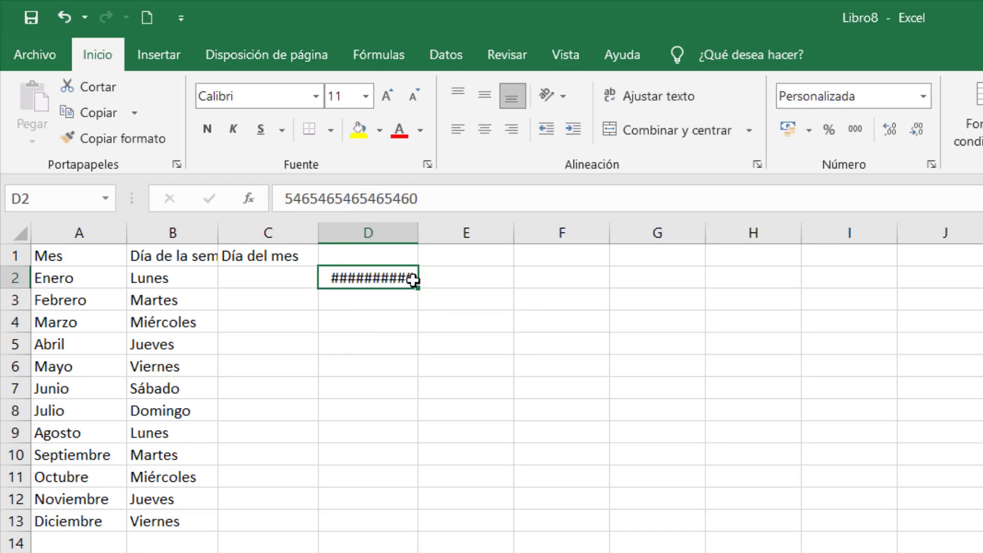
Step: Autofit column D to its number, narrow it again and widen it back until the number fits
double_click(419, 233)
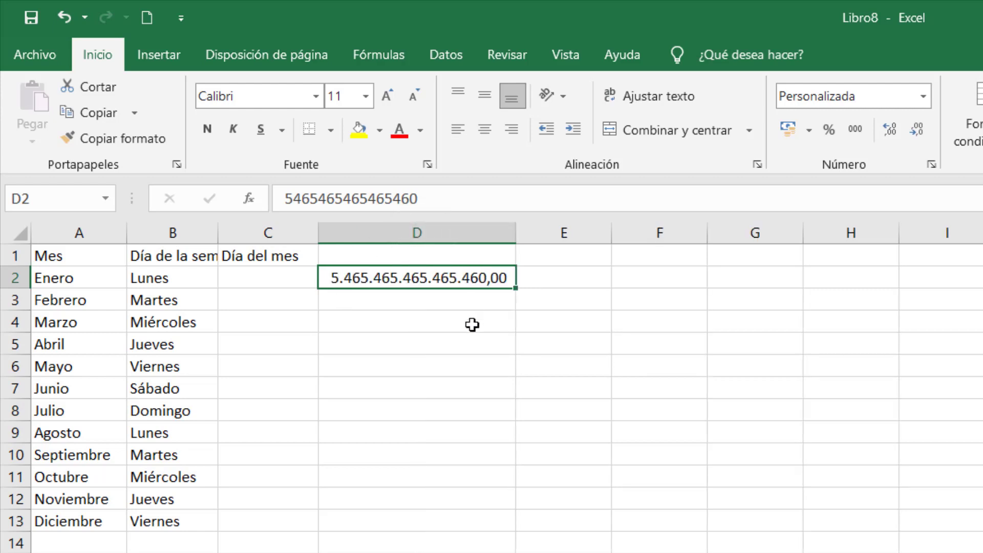
drag(515, 233, 432, 241)
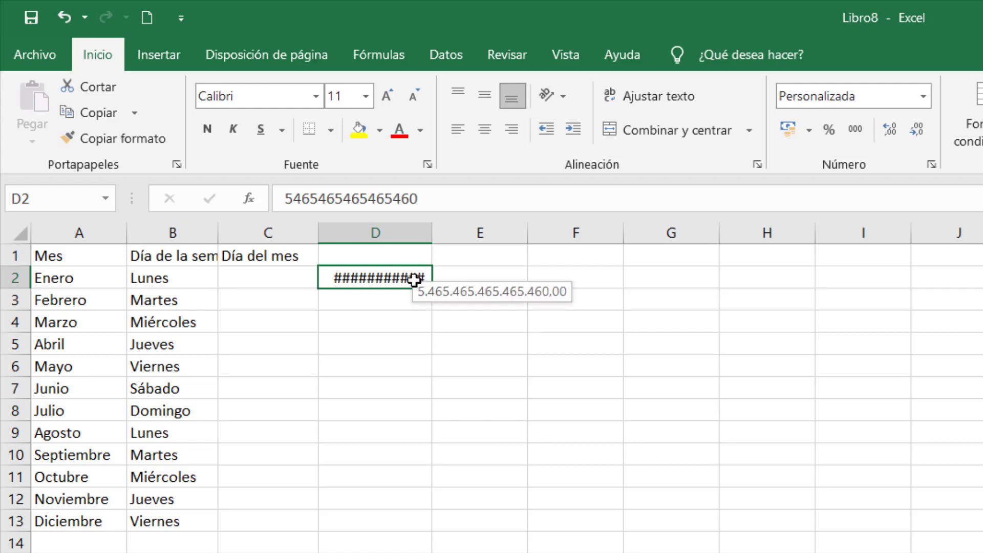
drag(432, 232, 514, 236)
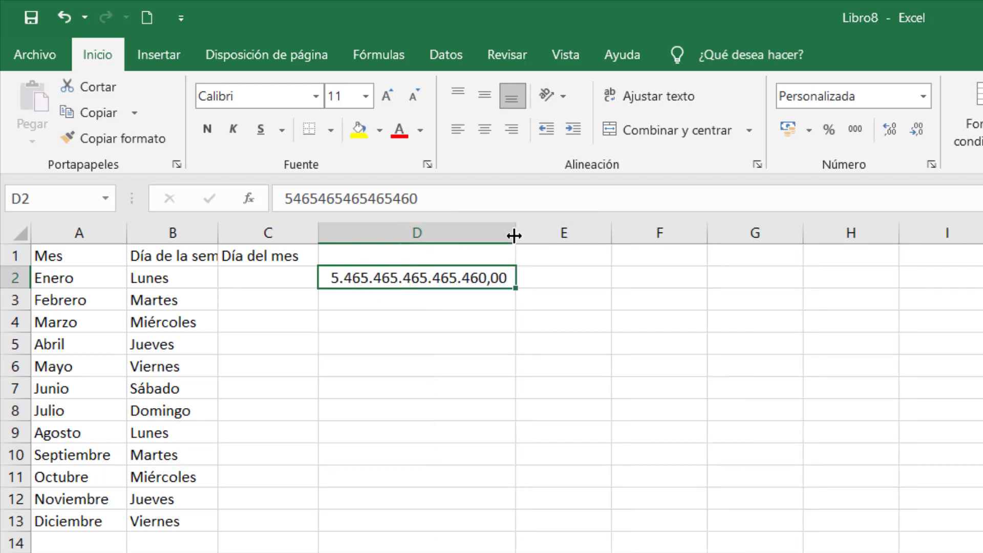
Step: Clear the test number from D2 and narrow column D
key(Delete)
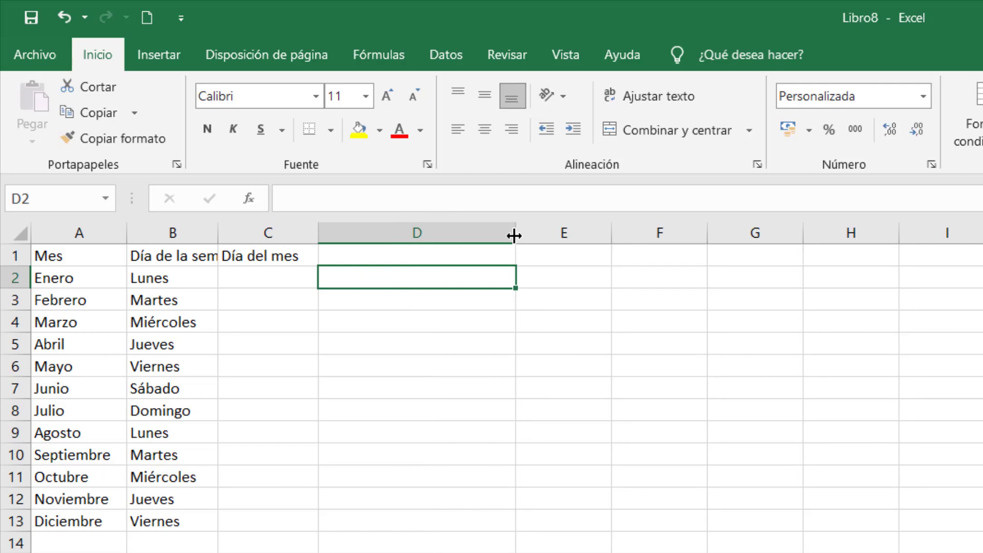
drag(514, 235, 435, 235)
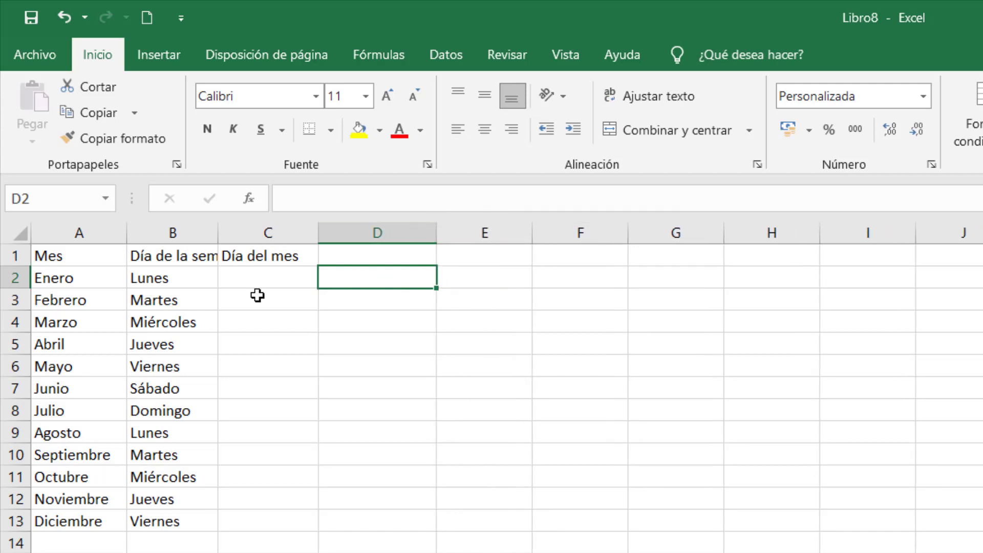
Step: Enter 1 in cell C2 as the first day of the month
click(265, 278)
text(1)
key(Return)
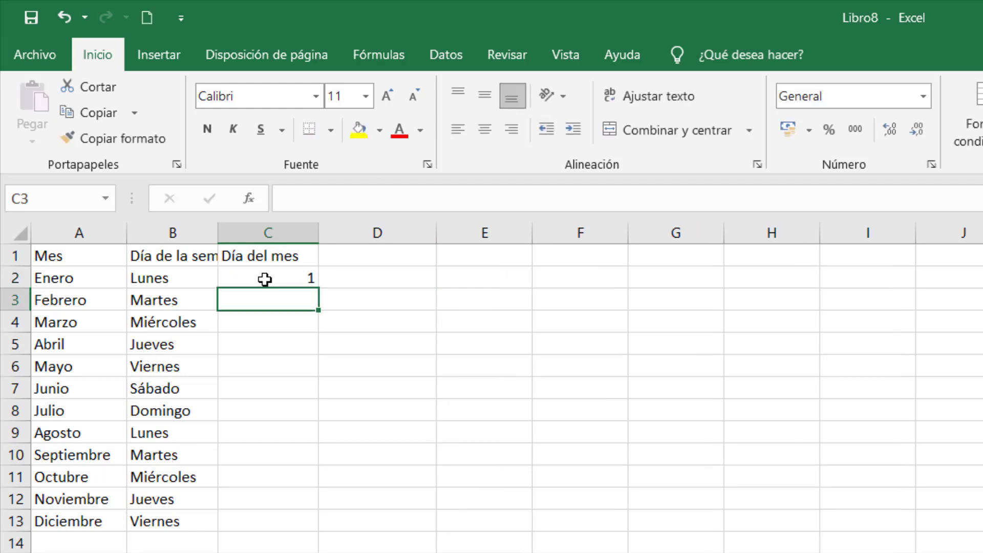
Step: Try to autofill from the single value in C2 down to row 13, and clear the filled cells C3:C13
click(271, 278)
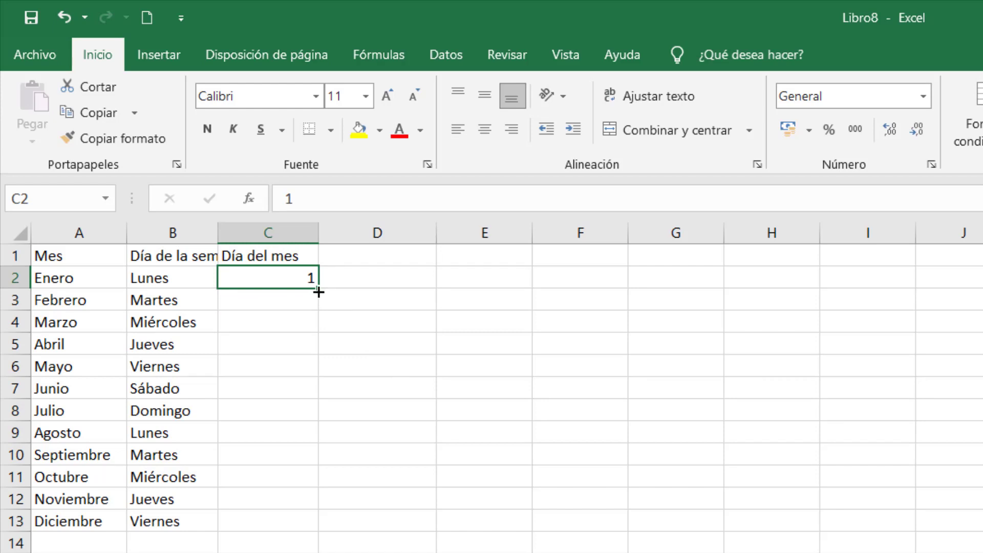
drag(320, 293, 305, 539)
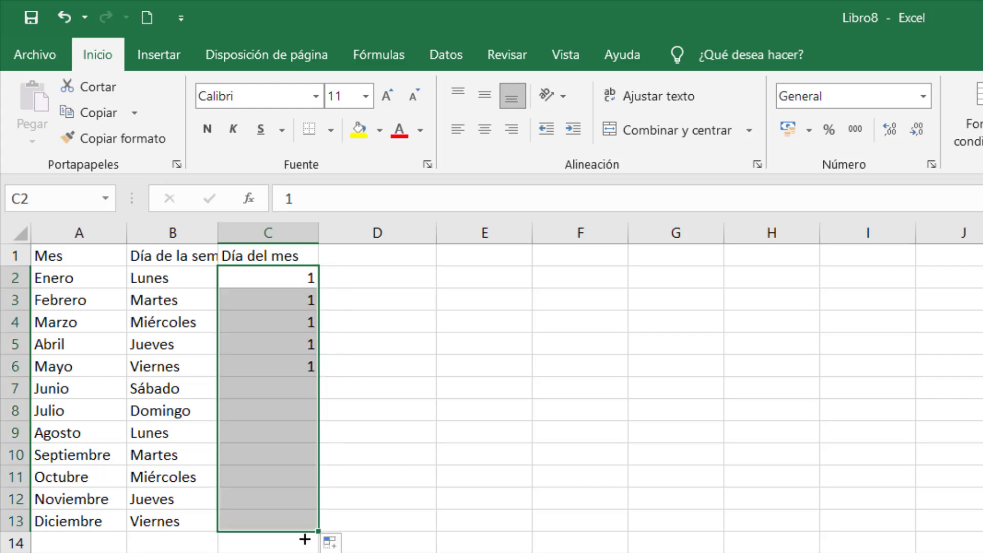
click(408, 395)
drag(287, 299, 285, 523)
key(Delete)
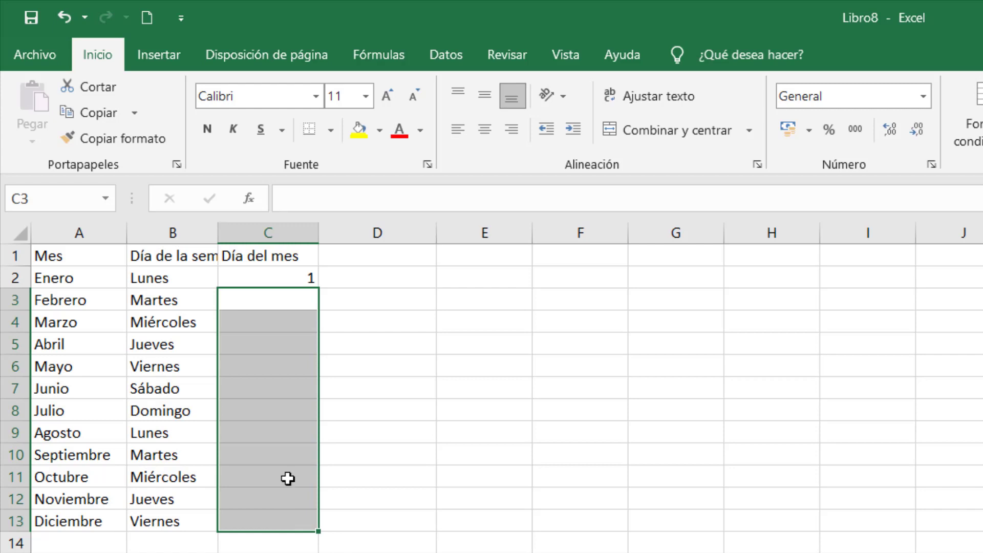
Step: Enter 2 in cell C3 and autofill the series from C2:C3 down to row 13
click(393, 279)
click(285, 282)
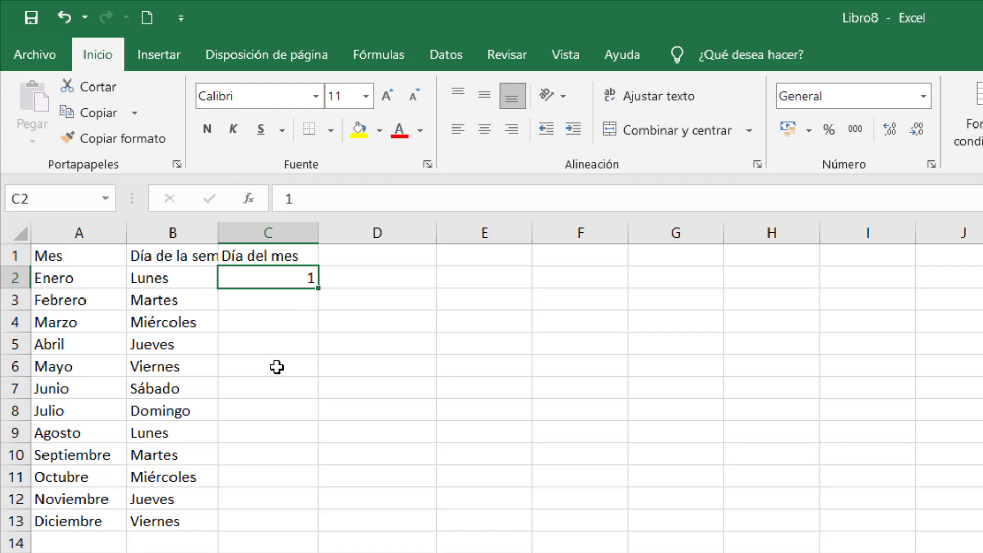
click(281, 300)
text(2)
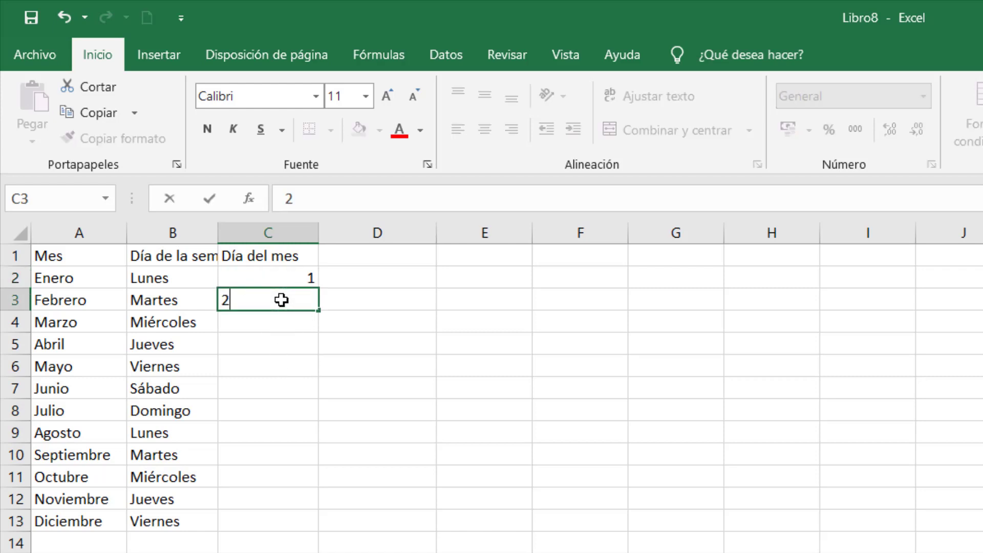
key(Return)
click(288, 277)
drag(289, 276, 291, 297)
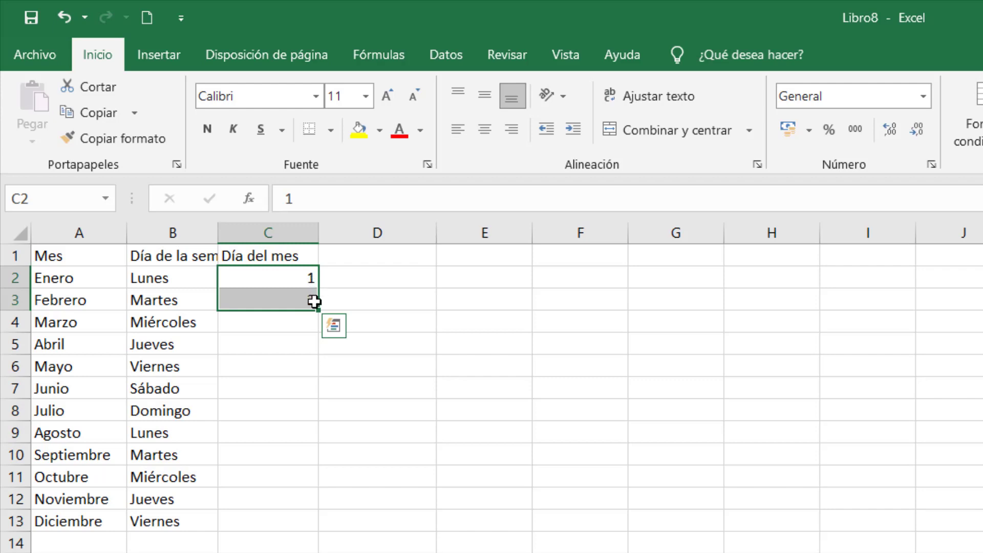
drag(319, 312, 316, 531)
Step: Clear the filled day numbers from C4 downward and the 2 in C3, keeping the 1 in C2
click(354, 372)
drag(262, 313, 276, 547)
key(Delete)
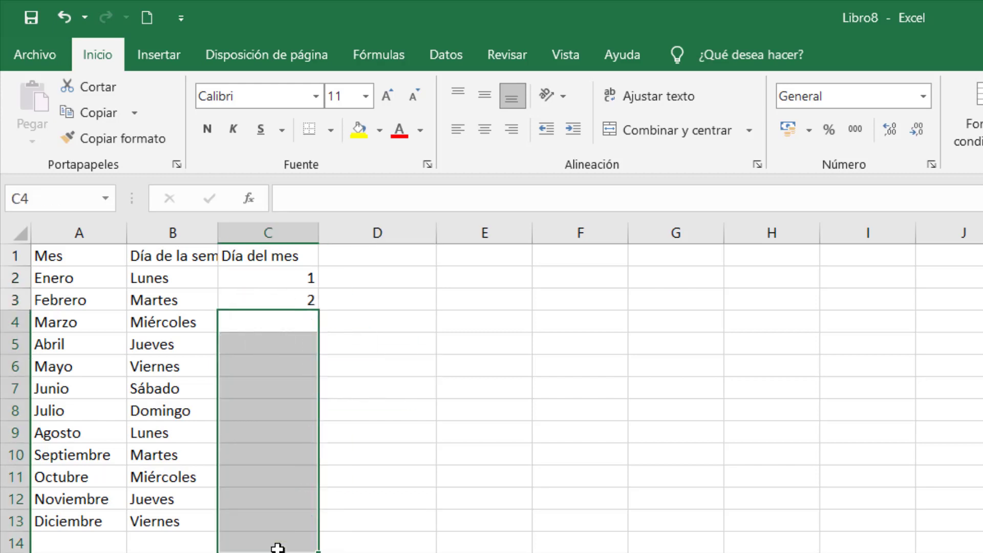
click(287, 285)
click(285, 289)
key(Delete)
Step: Enter 3 in cell C3 and autofill the odd-day series from C2:C3 down to row 13
click(281, 280)
click(305, 296)
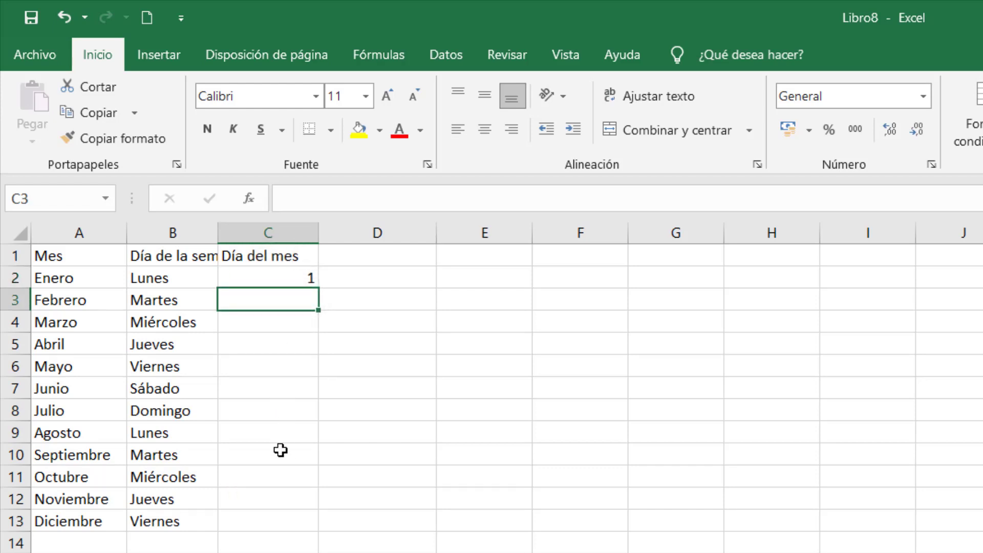
text(3)
key(Return)
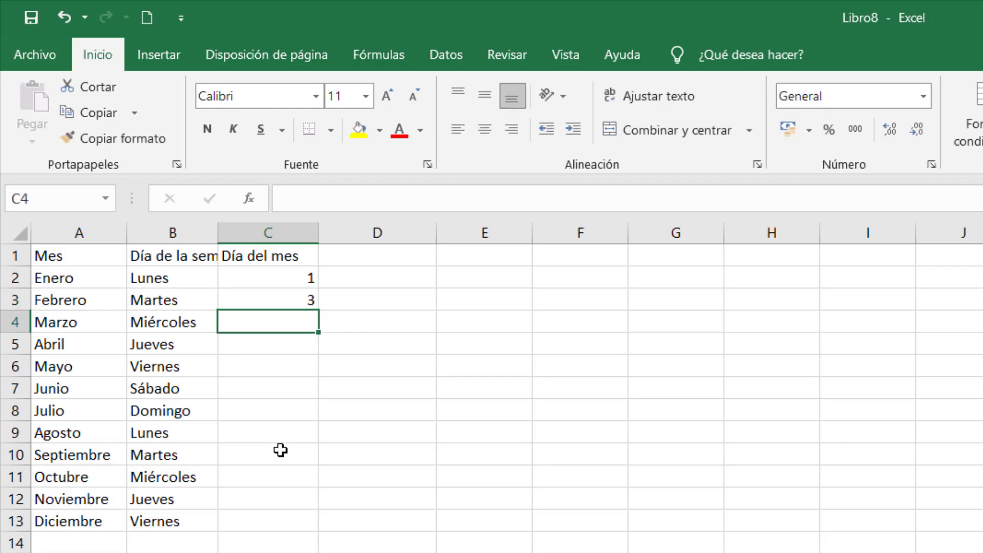
drag(289, 271, 283, 303)
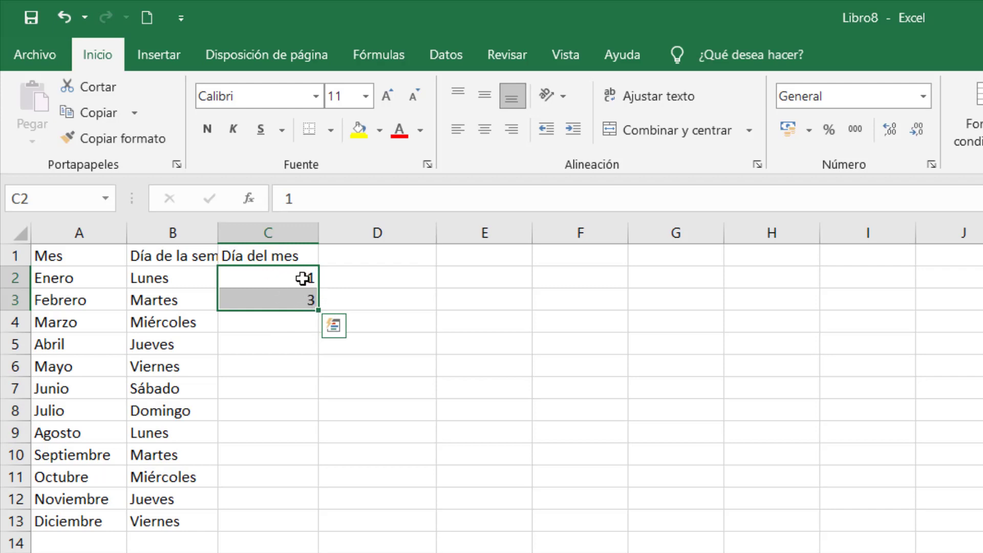
drag(318, 310, 316, 532)
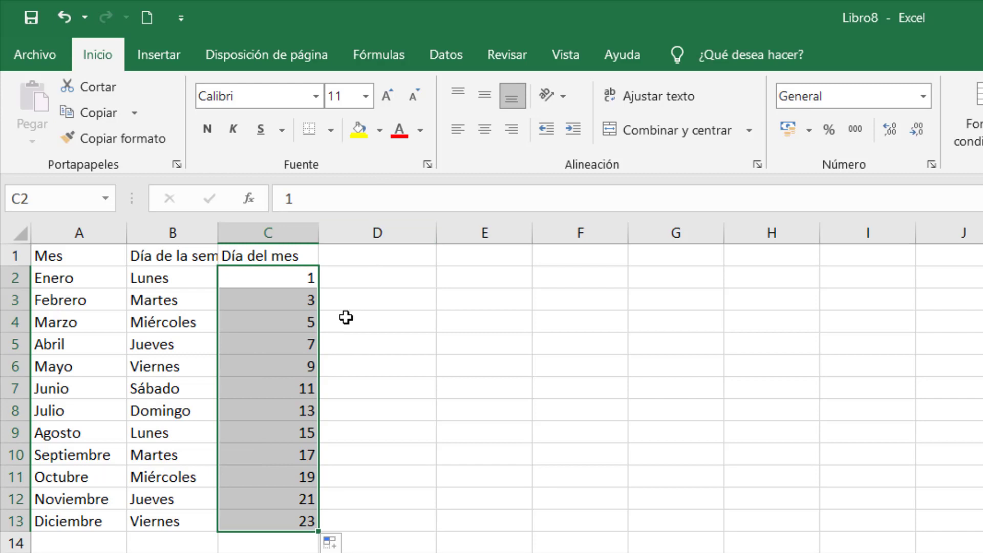
click(291, 306)
click(308, 277)
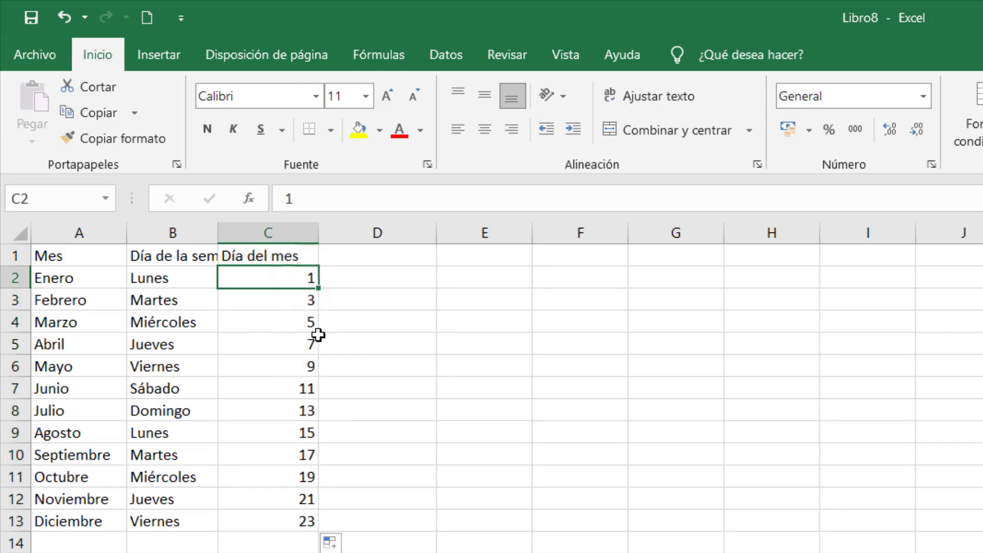
Step: Enter Lu. in cell D2 and autofill the abbreviated weekday series down to row 13
click(370, 254)
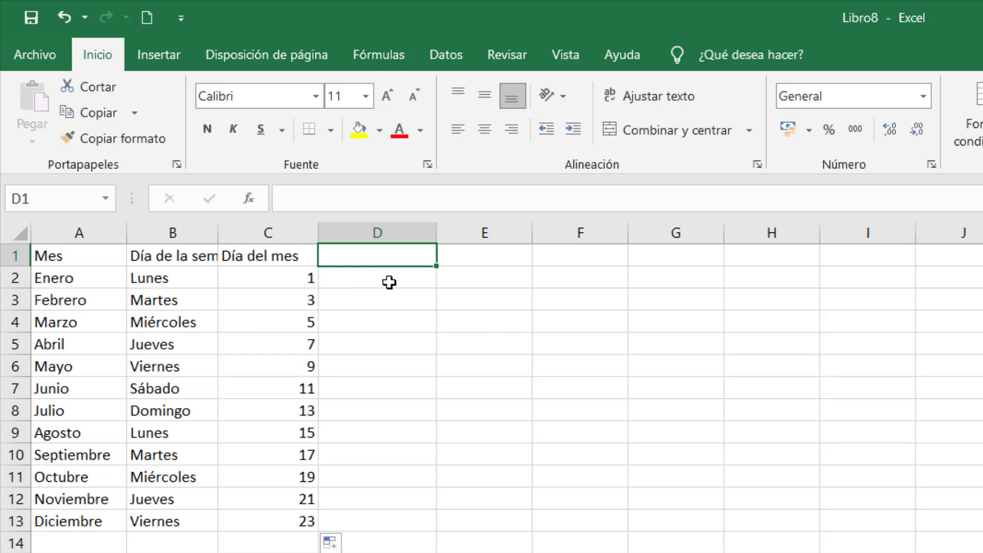
click(389, 282)
text(Lyu)
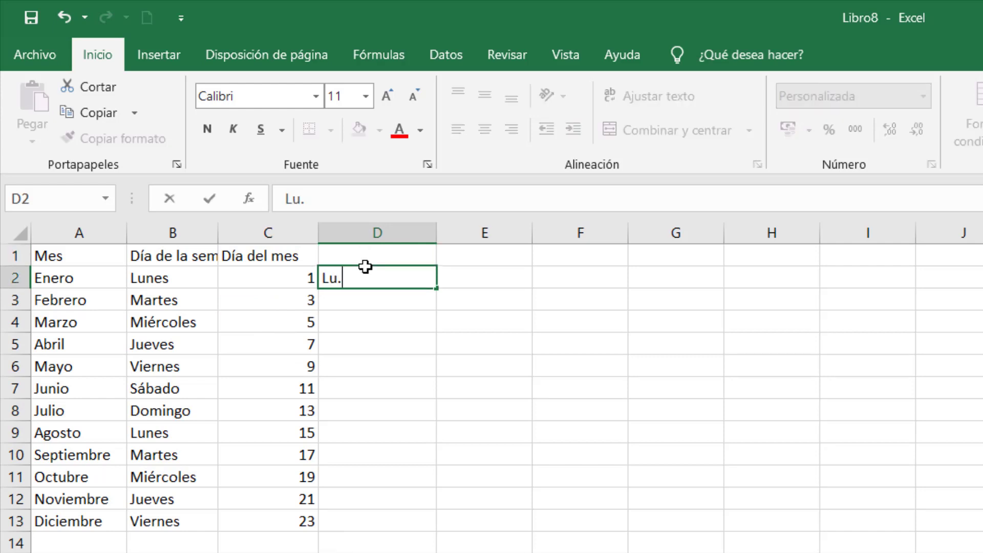
key(Return)
click(403, 282)
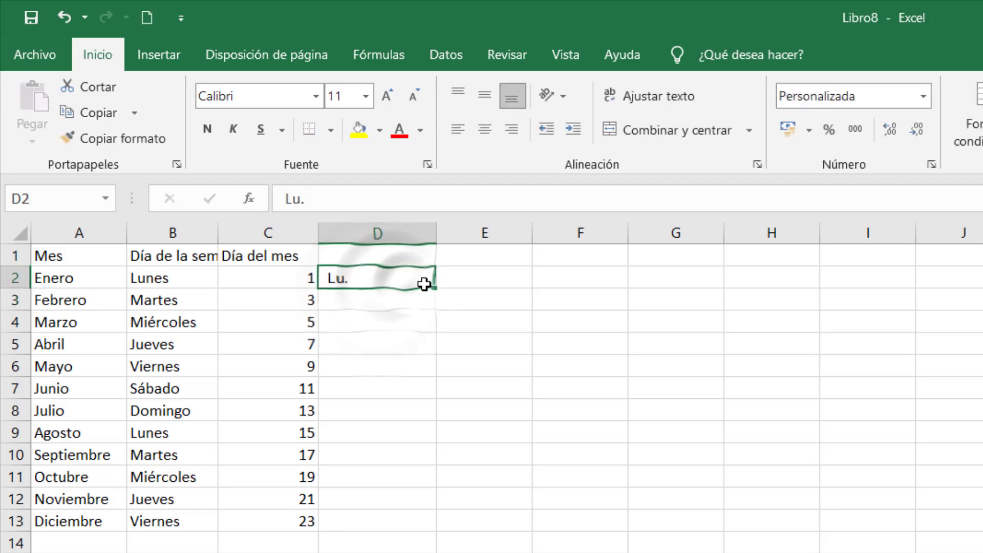
drag(435, 288, 429, 524)
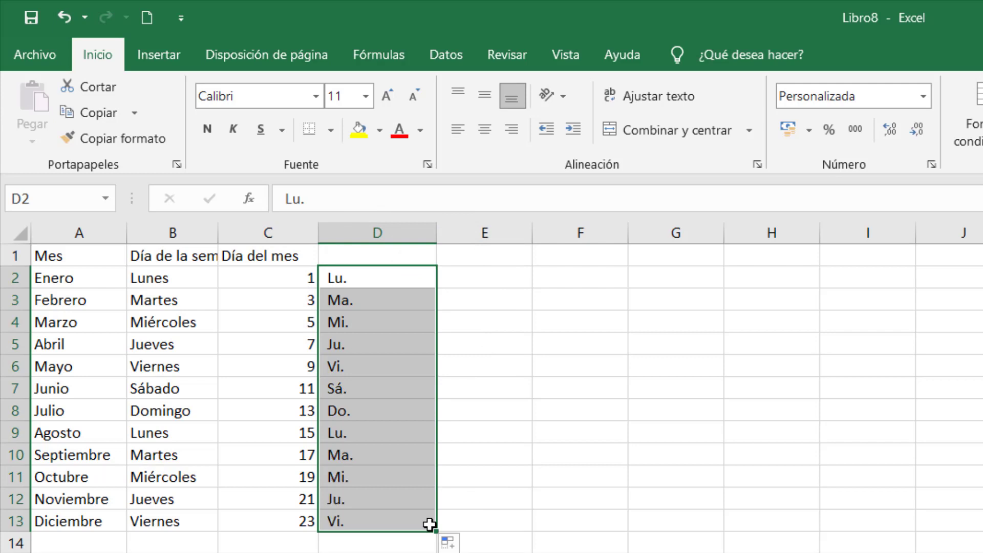
click(377, 279)
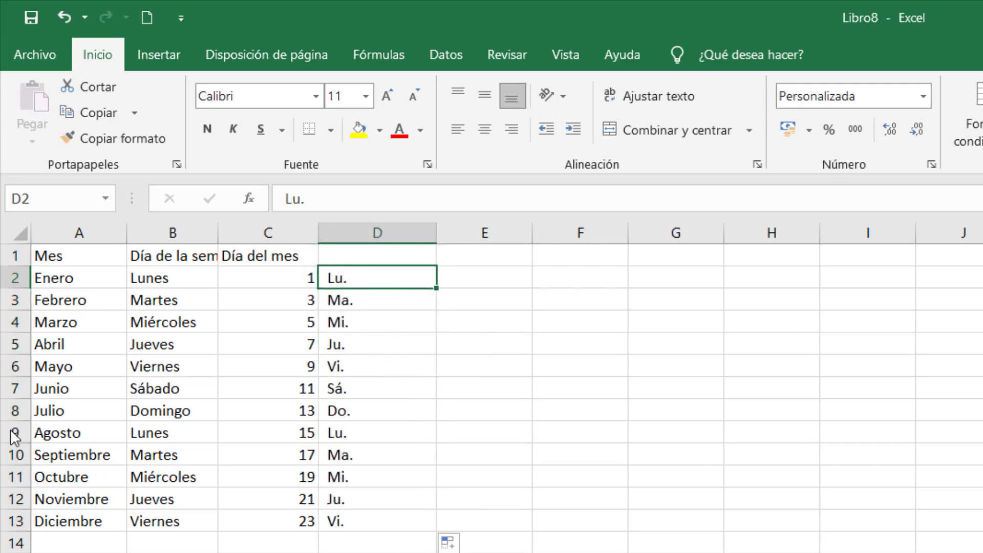
click(513, 281)
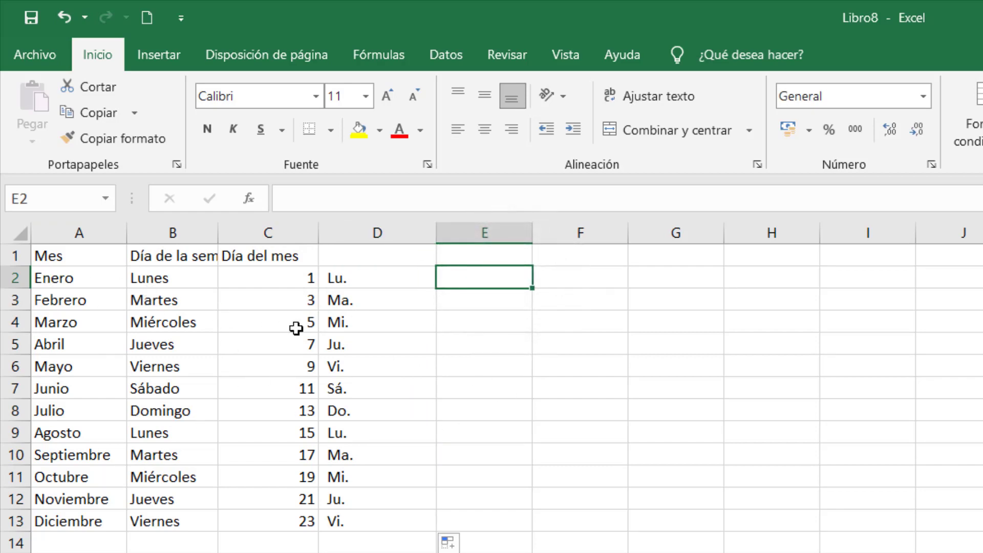
click(340, 283)
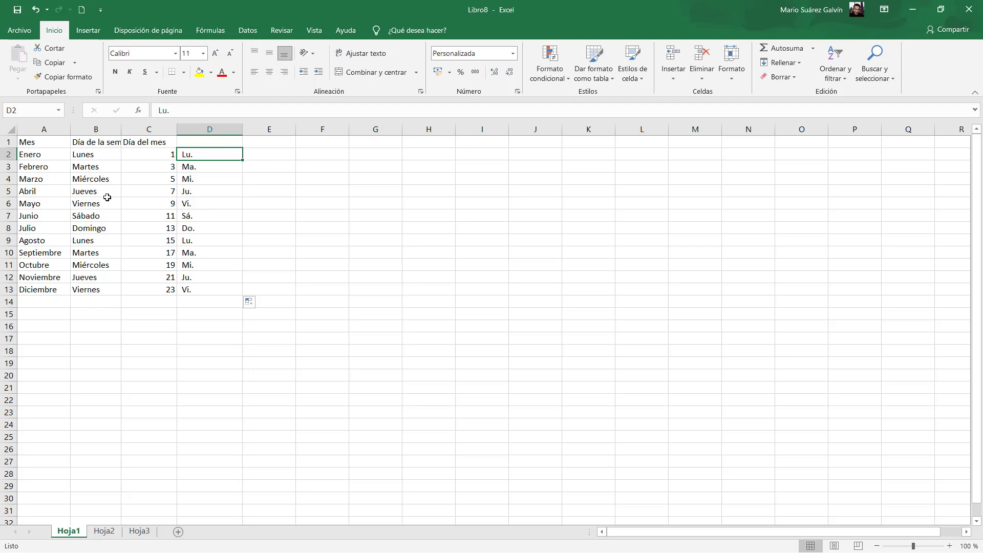
click(19, 30)
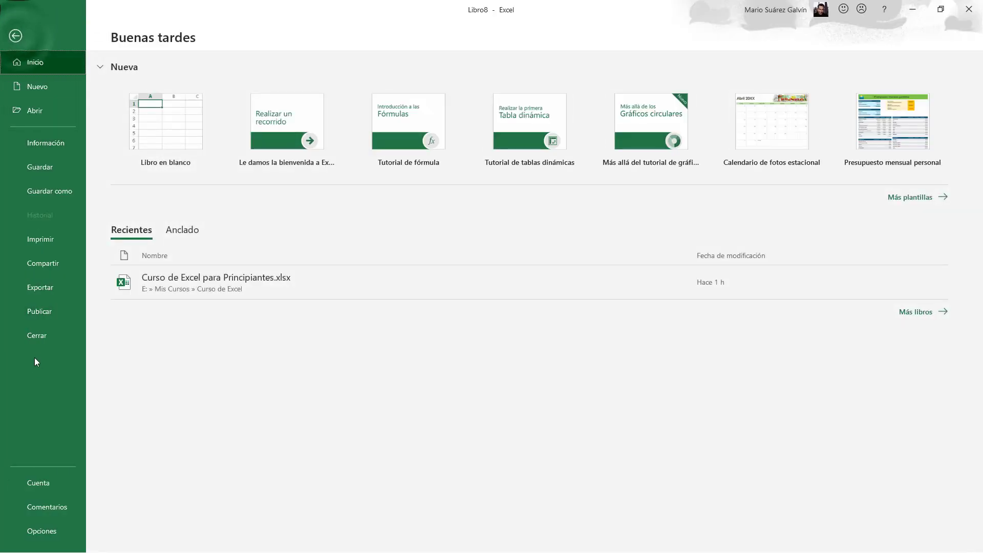
click(35, 531)
drag(506, 86, 397, 83)
click(607, 469)
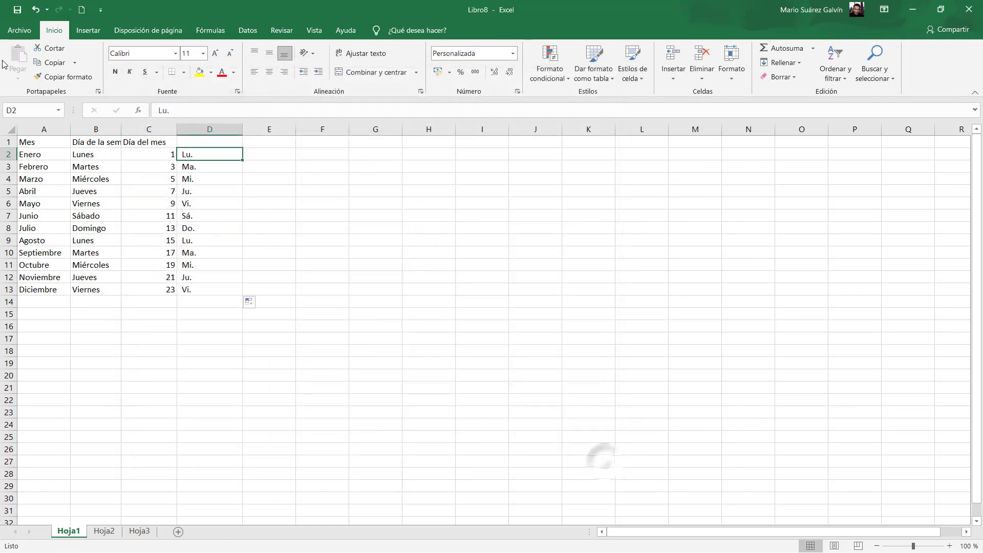
Step: Open the custom lists editor from the General section of the advanced Excel options
click(26, 34)
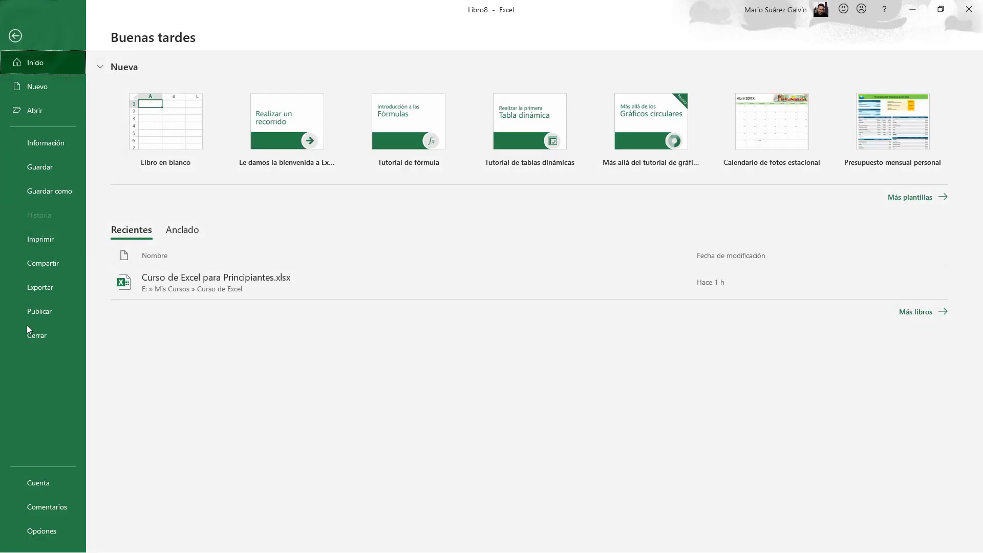
click(47, 533)
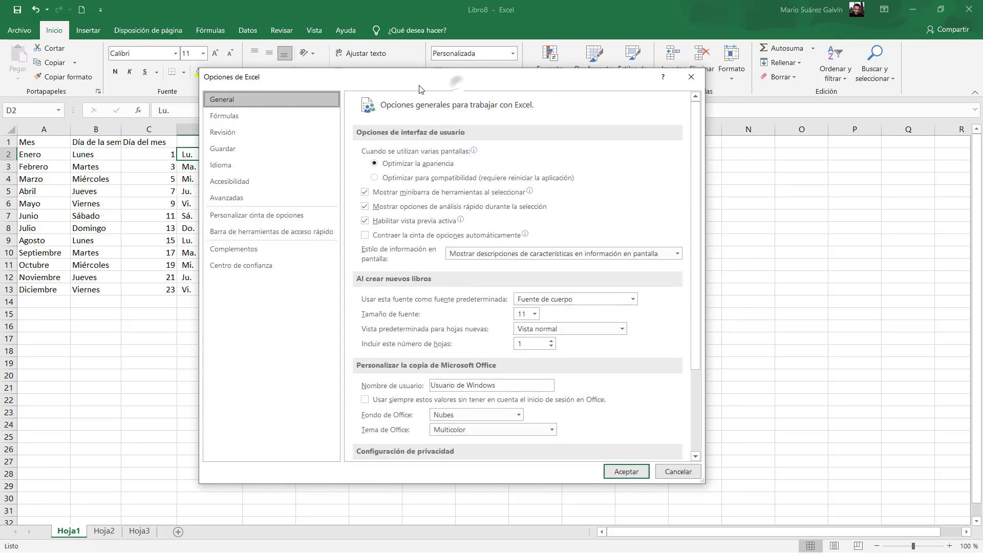
click(228, 198)
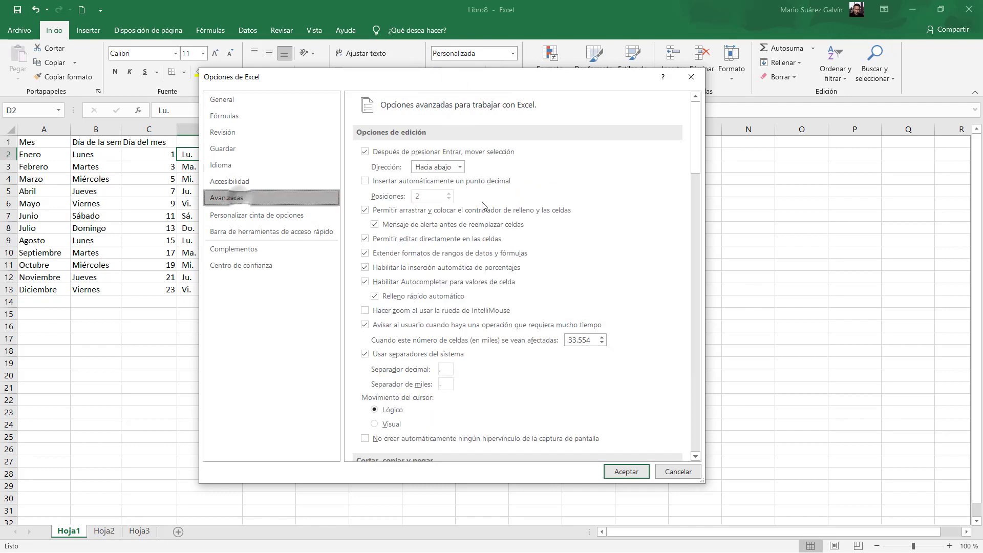
drag(695, 147, 681, 423)
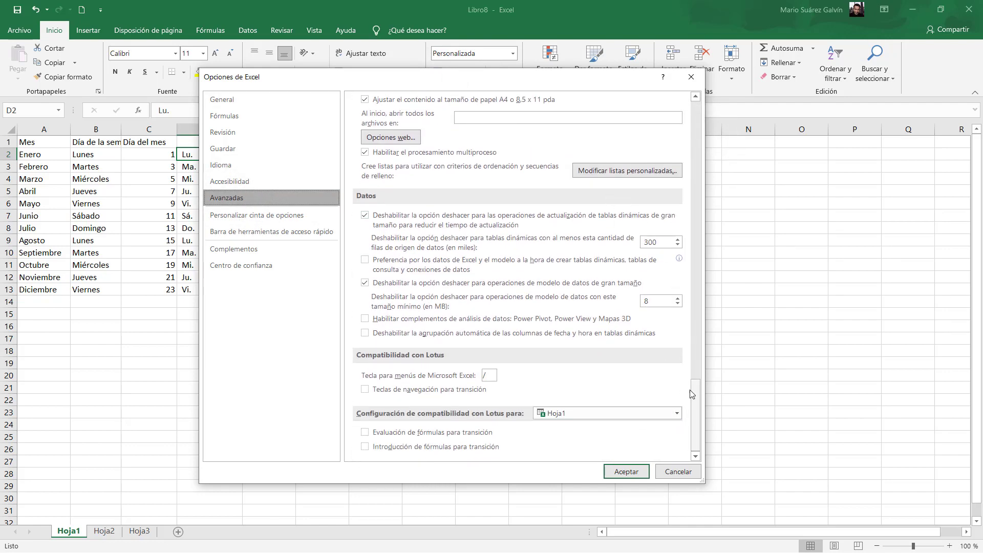
scroll(693, 391, up, 4)
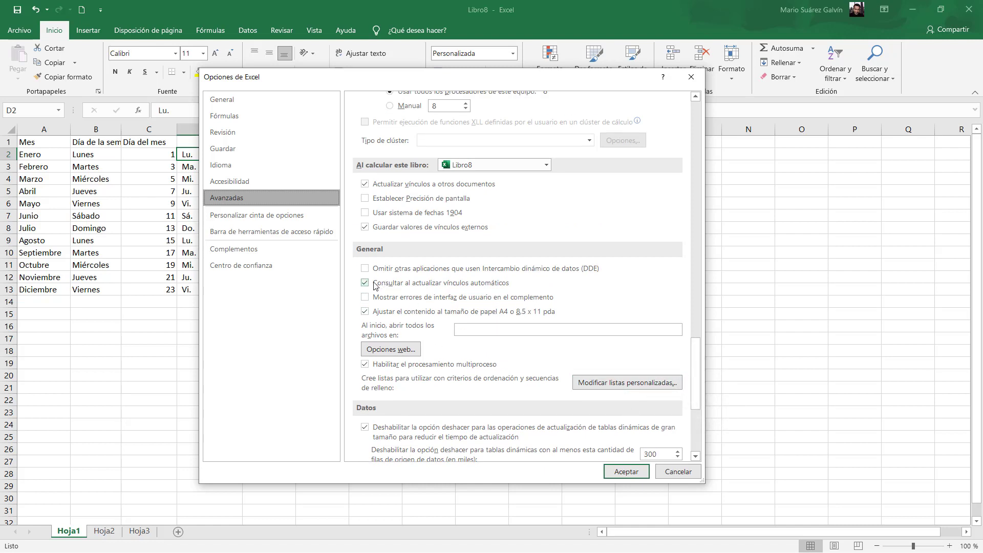
click(625, 383)
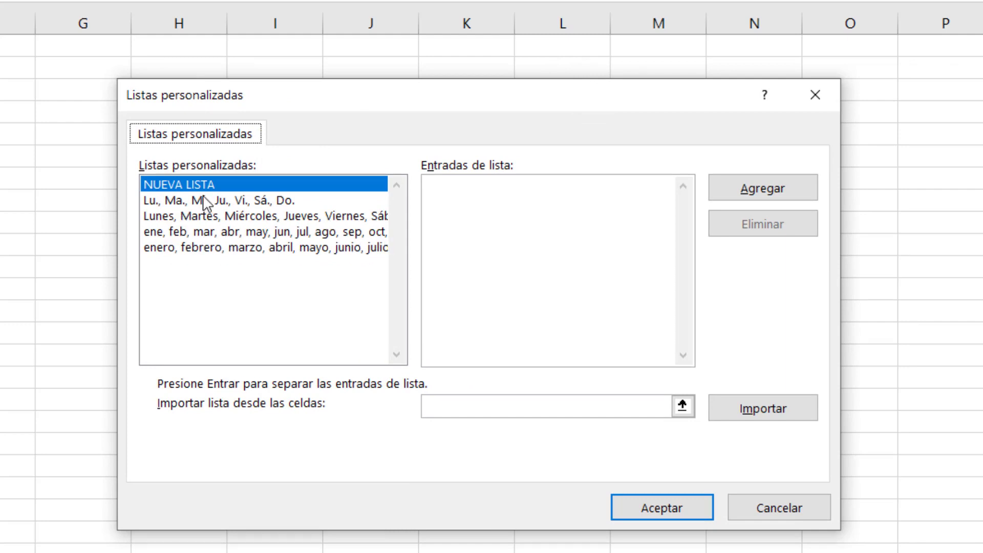
Step: Add a custom list with the entries Primavera, Verano, Otoño and Invierno, and accept the options
click(466, 207)
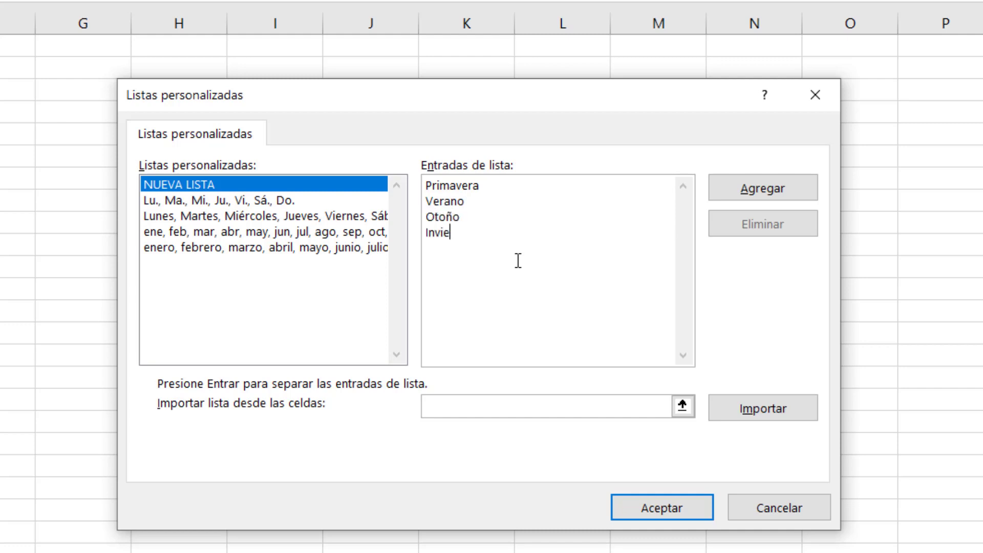
click(743, 195)
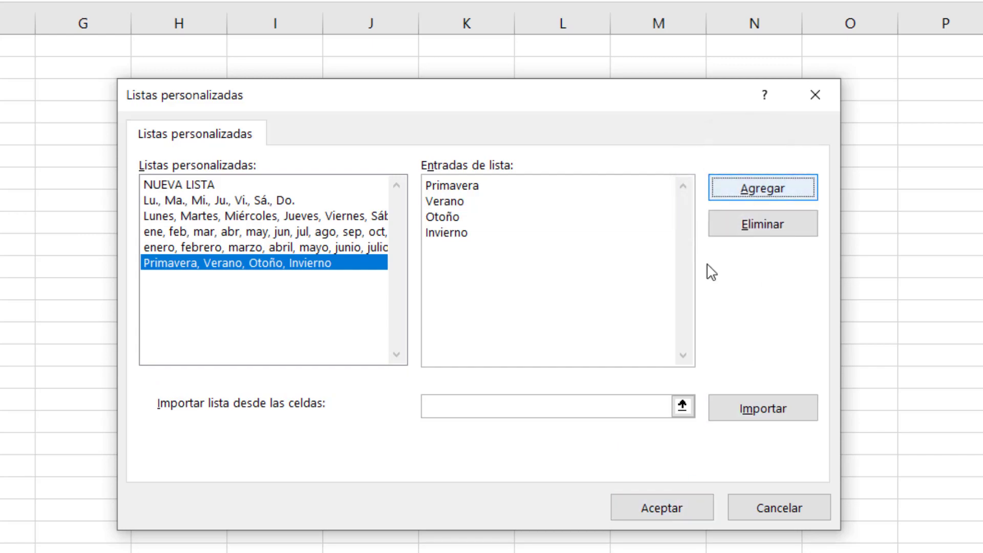
click(666, 505)
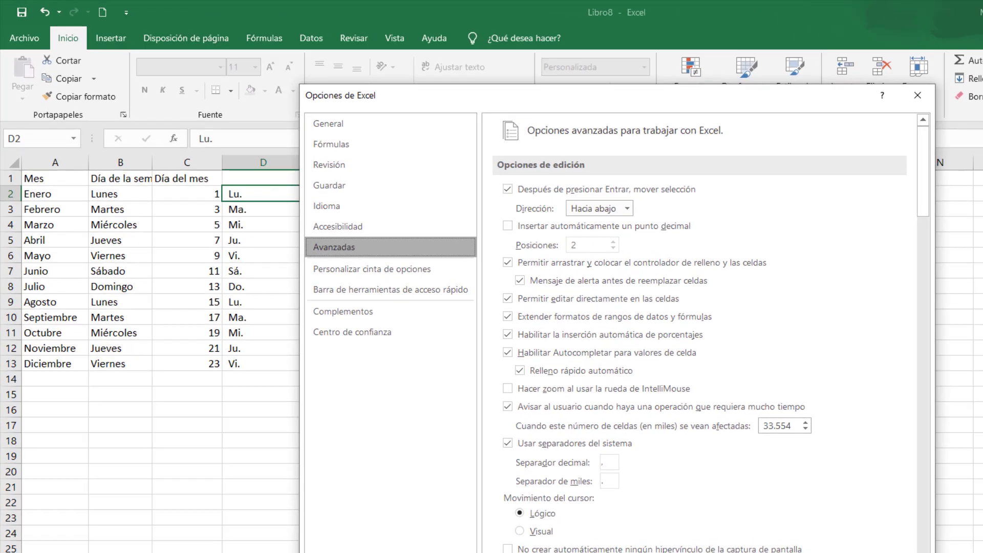
click(666, 470)
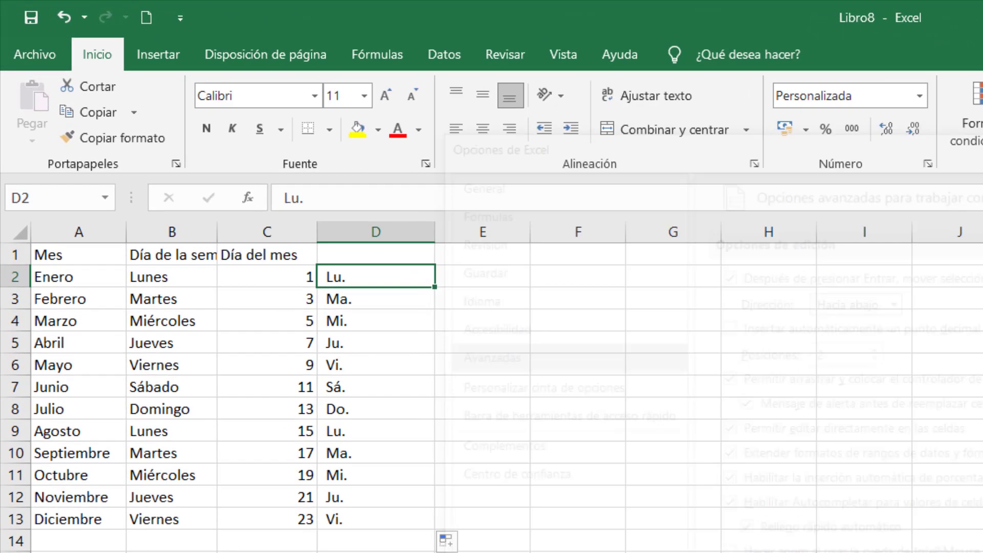
Step: Enter Primavera in cell E2 and autofill the seasons from the custom list down to row 5
click(264, 154)
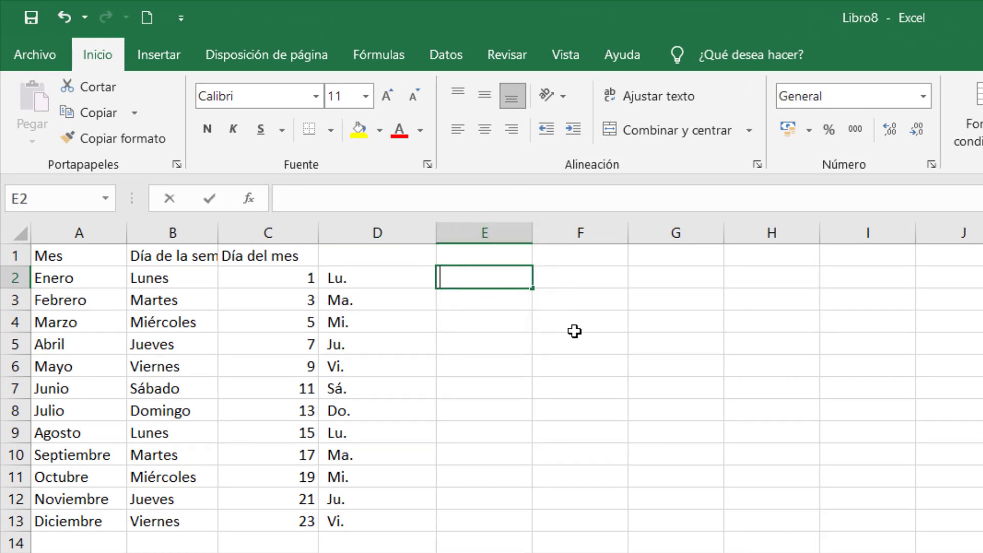
text(Primeavera)
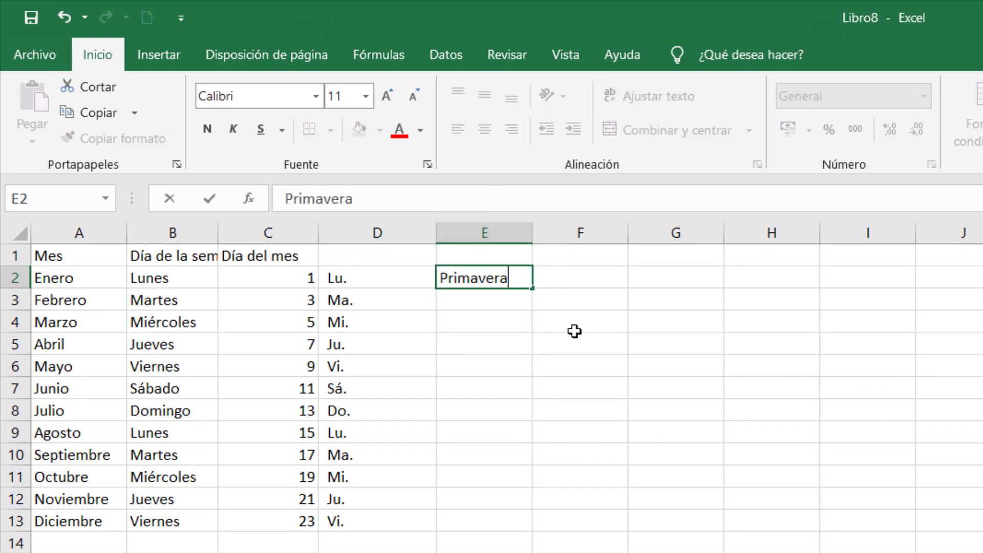
key(Return)
click(489, 276)
drag(533, 290, 533, 353)
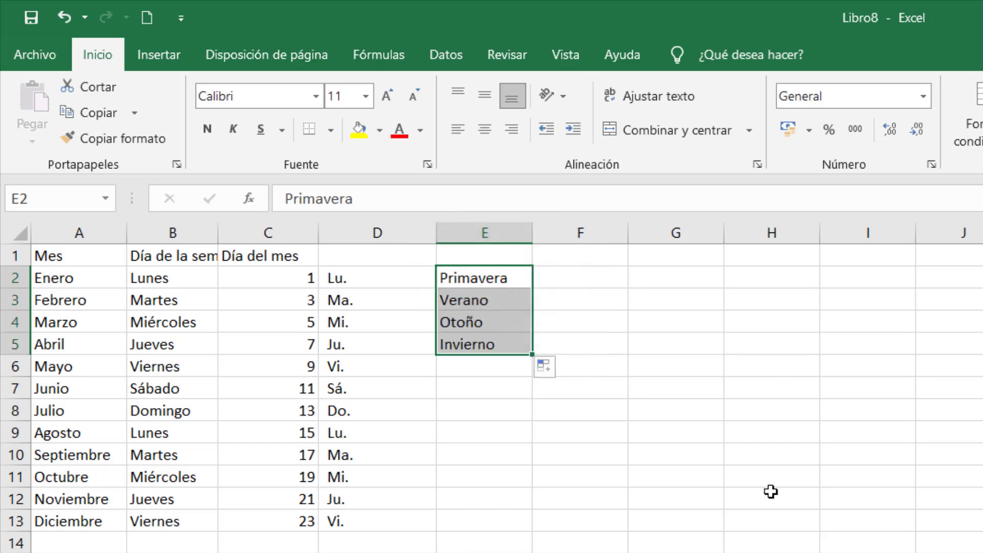
click(464, 409)
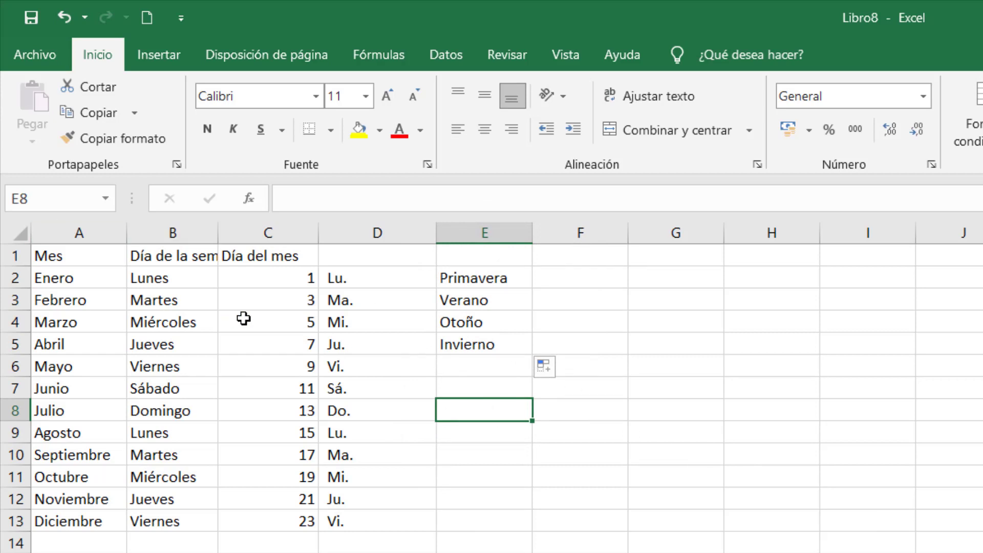
drag(268, 276, 306, 288)
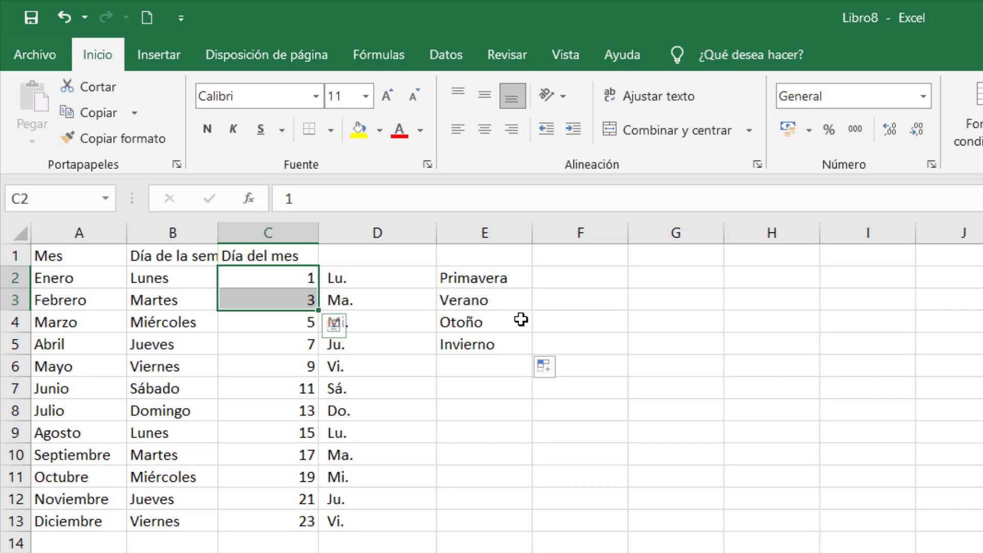
Step: Enter Enero in cell F1 and autofill the month names across row 1 to column O
click(594, 254)
text(Enero)
key(Return)
click(582, 251)
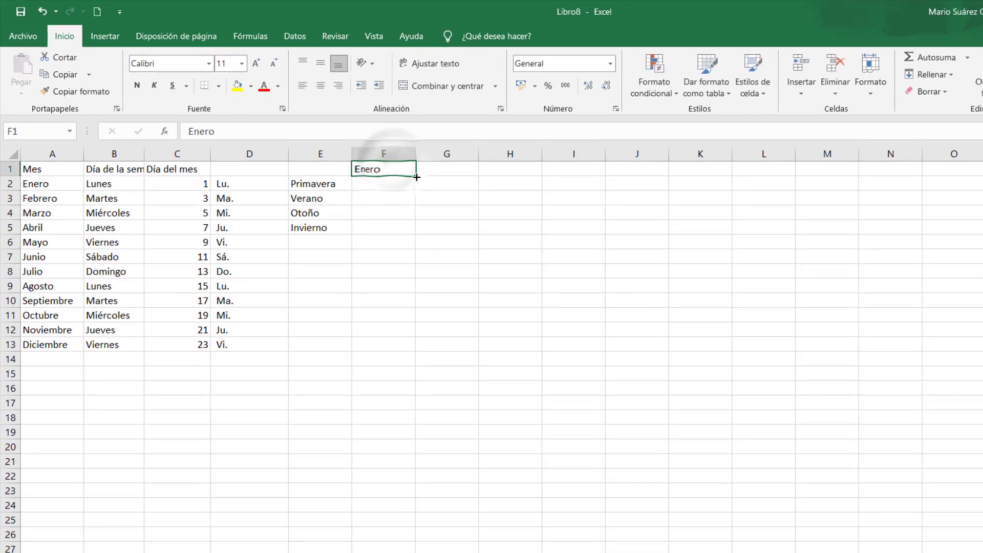
drag(417, 177, 952, 171)
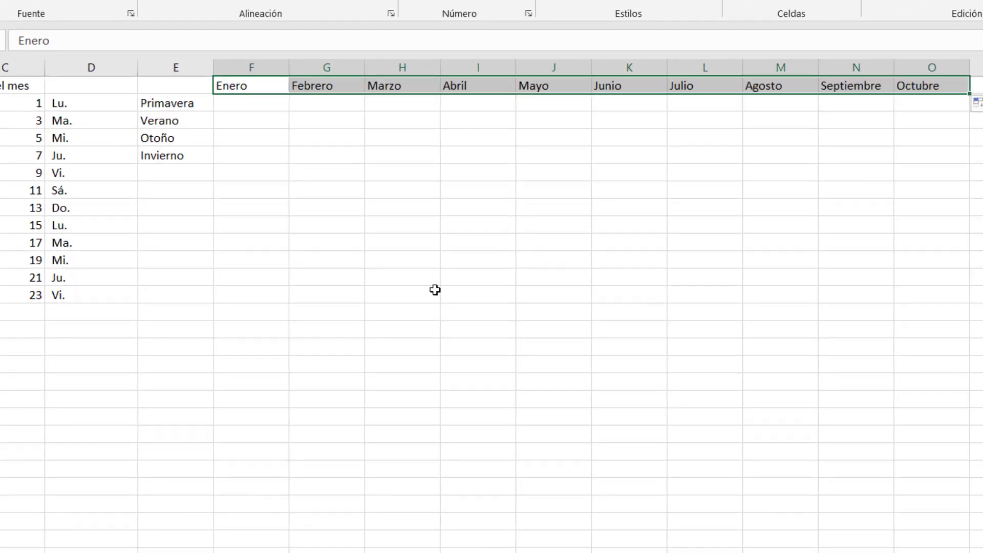
Step: Enter Ene in cell F2 and autofill the abbreviated months across row 2 to column O
click(233, 103)
text(L)
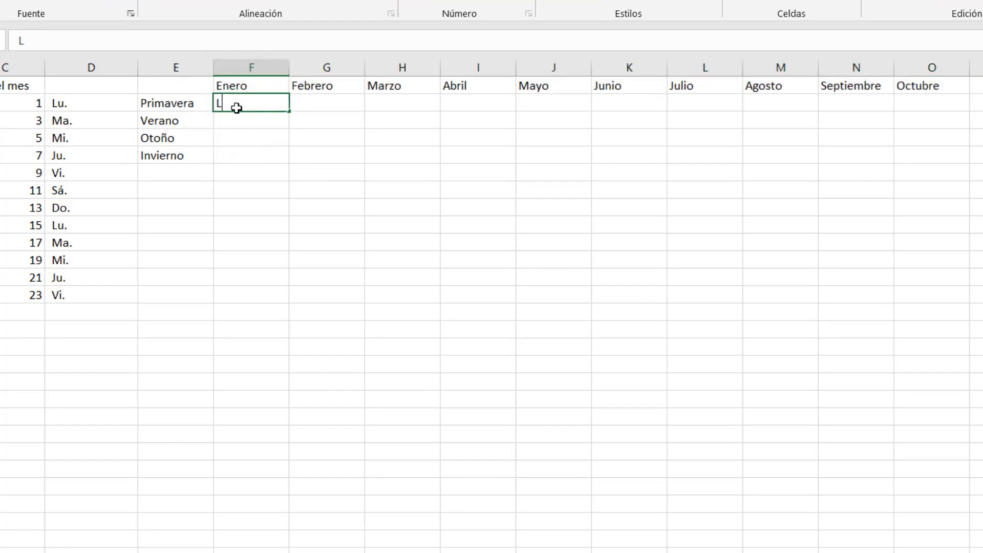
text(ne)
key(Delete)
drag(289, 112, 966, 102)
click(239, 136)
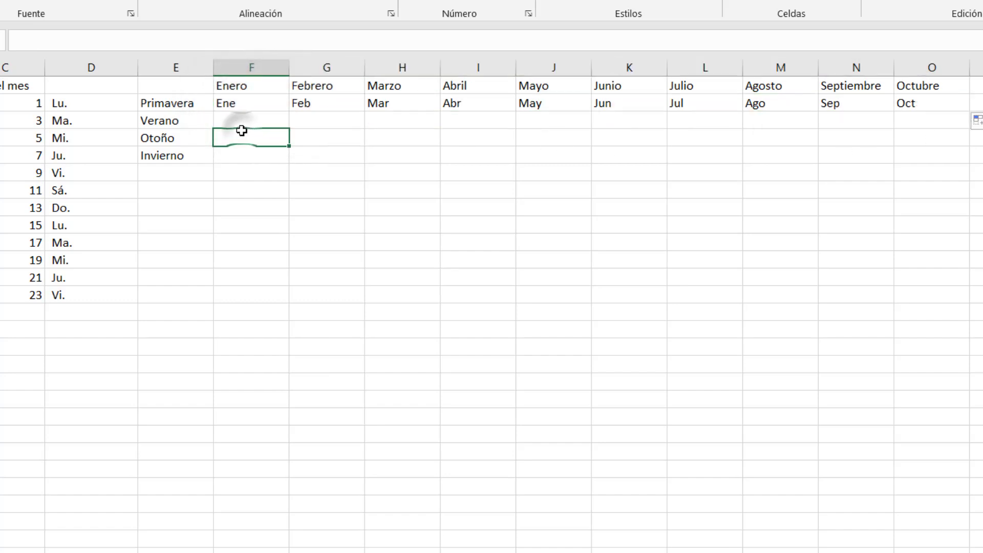
Step: Enter 1 in F3 and 2 in G3, and autofill the number series across row 3 to column O
click(252, 118)
text(1)
key(Return)
key(Return)
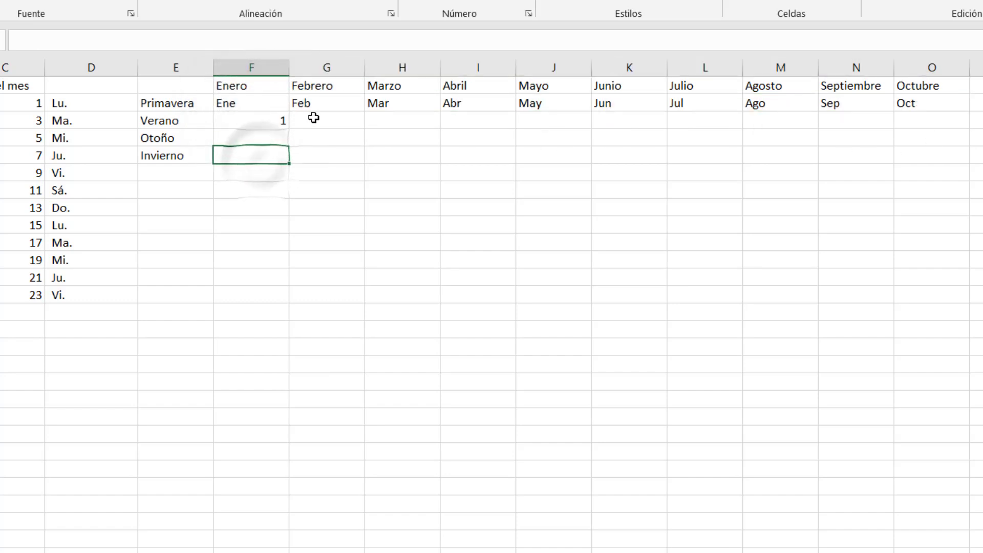
click(324, 120)
text(2)
drag(266, 120, 969, 133)
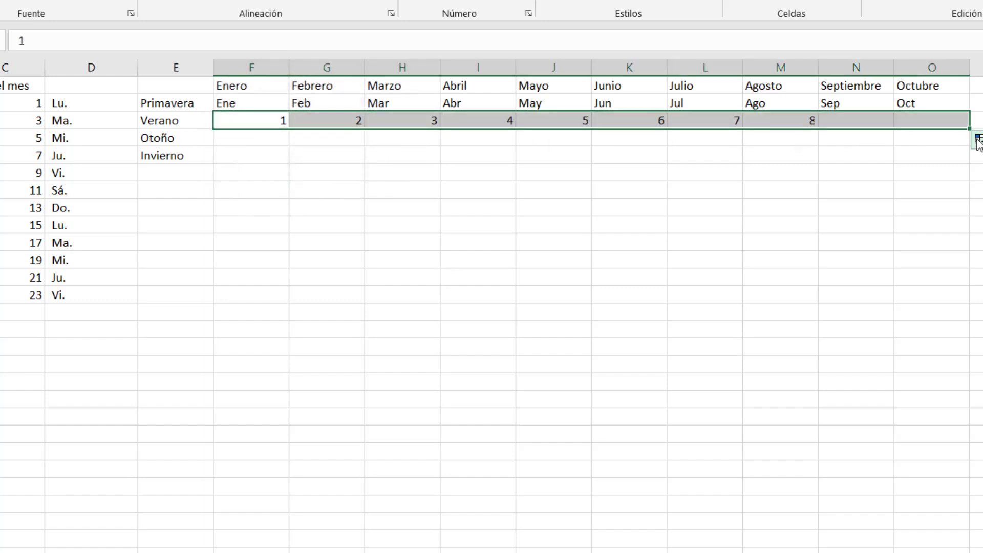
click(248, 172)
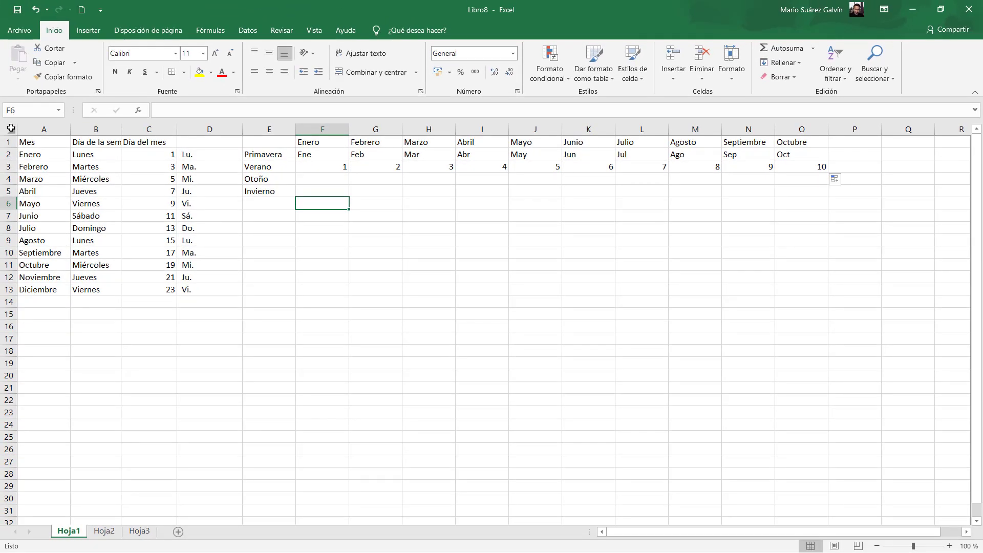
Step: Clear the contents of the whole sheet and narrow column D to about the width of the neighbouring columns
click(10, 127)
key(Delete)
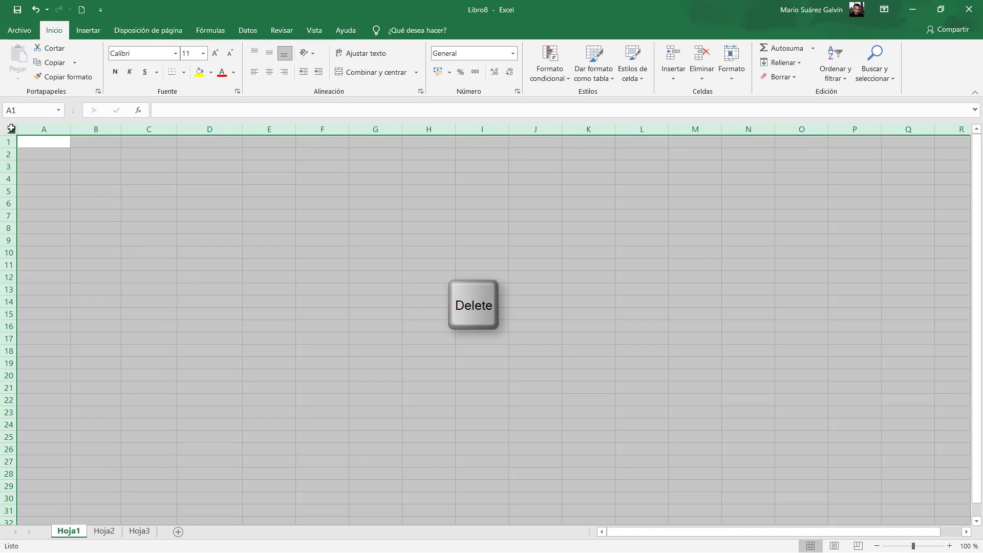
click(199, 179)
drag(243, 131, 230, 132)
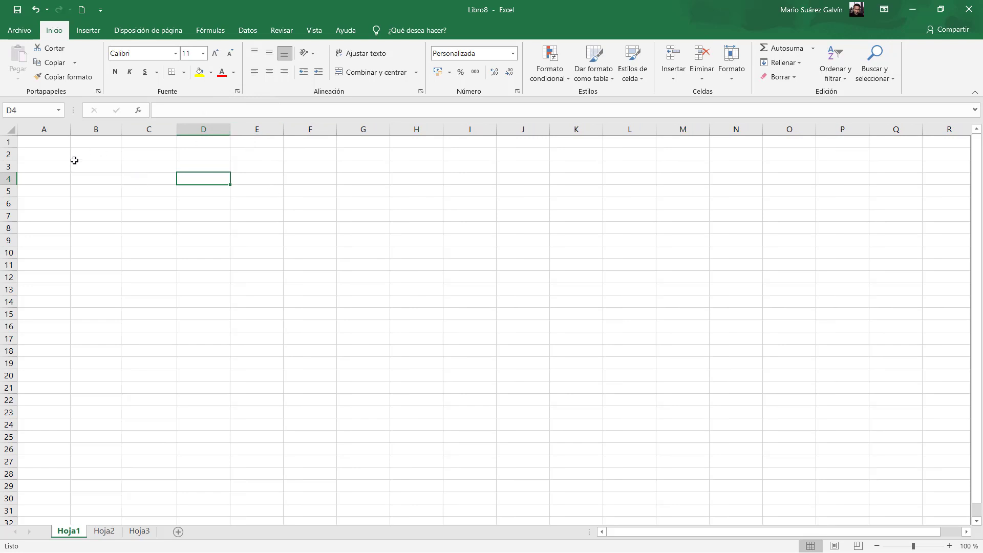
drag(231, 128, 232, 128)
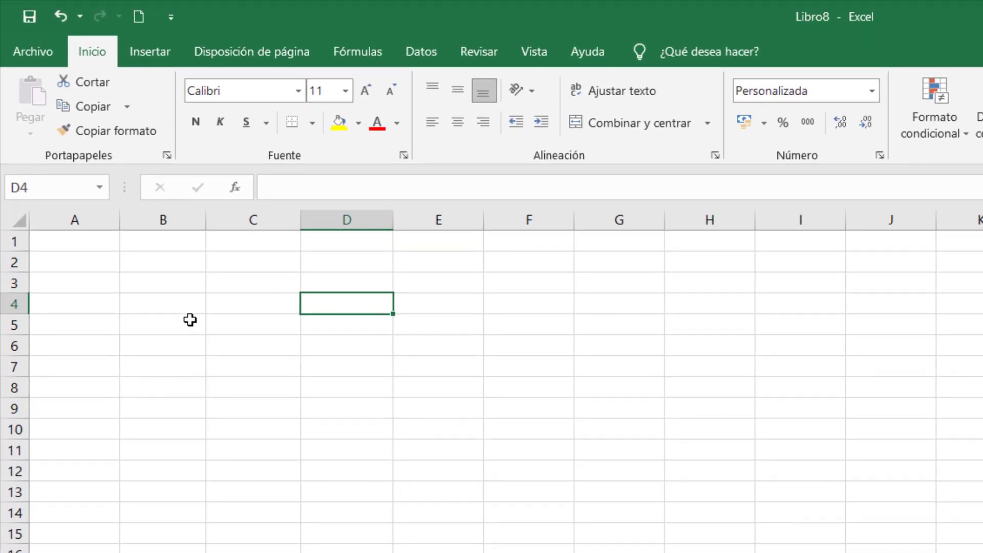
click(93, 246)
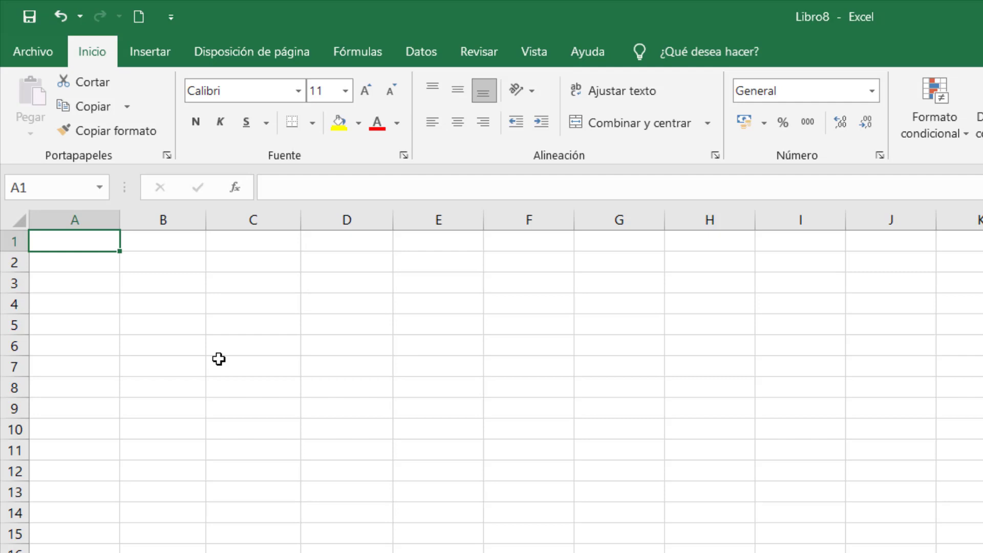
Step: Enter the title TABLAS DE MULTIPLICAR in cell A1 and the number 1 in cell A2
text(Ta)
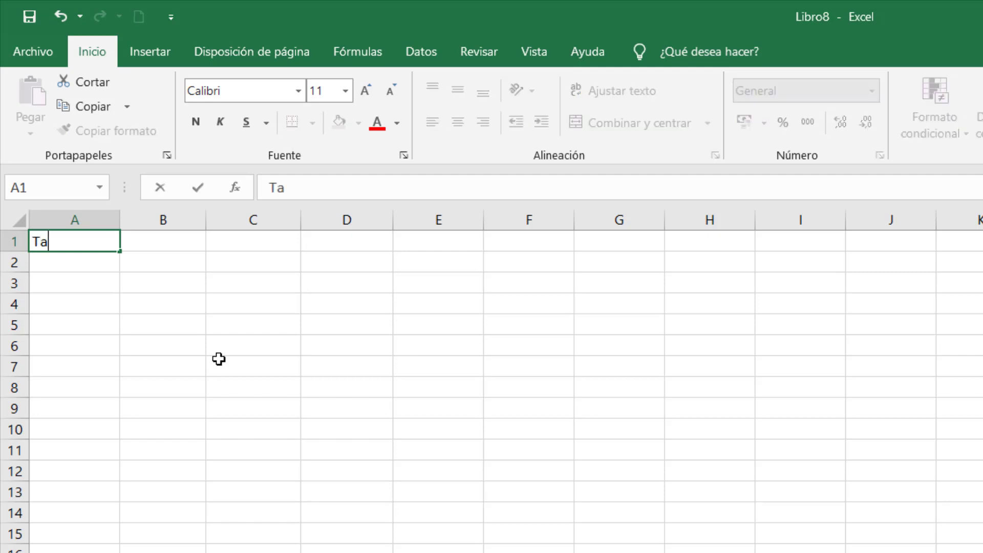
text(BLAS DE )
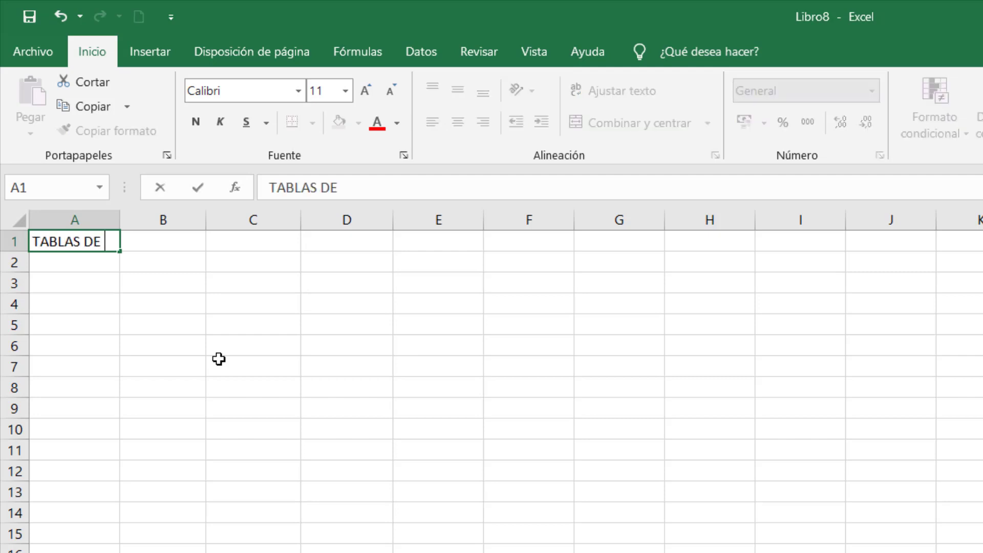
text(MULTIPLIOAR)
key(Return)
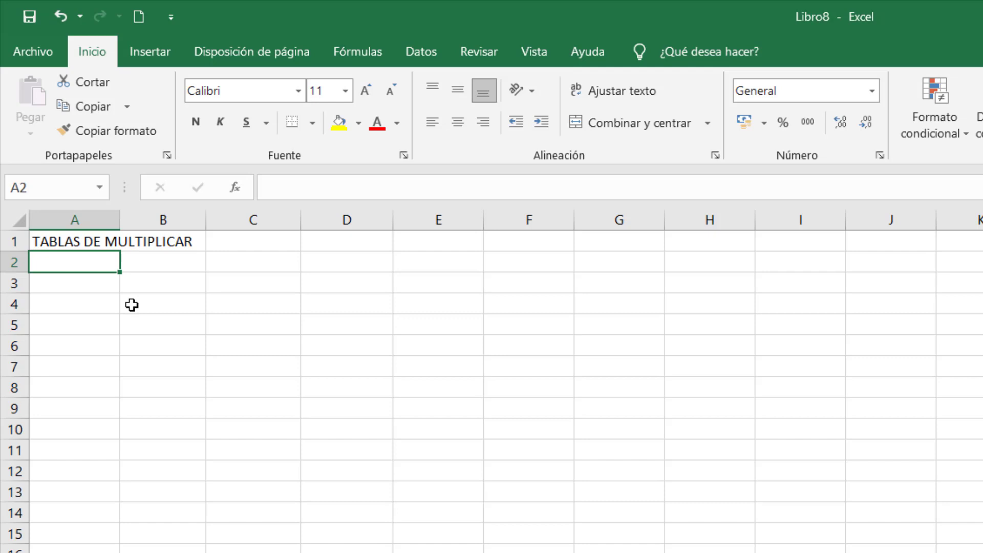
text(1)
key(ctrl+Return)
key(Tab)
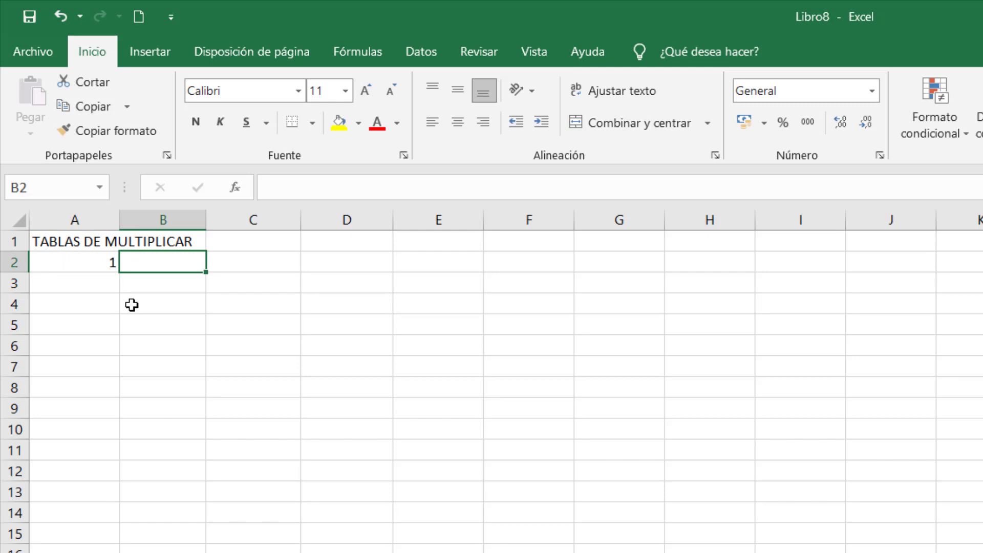
Step: Enter 2 in cell B2 and autofill the number series from A2:B2 across row 2 to column J
text(2)
key(Return)
click(95, 260)
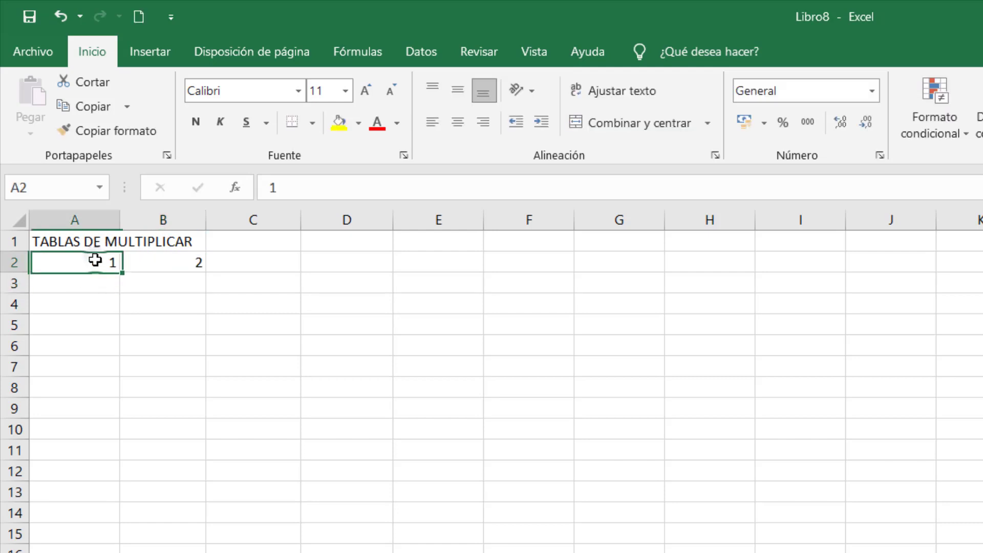
drag(132, 261, 117, 263)
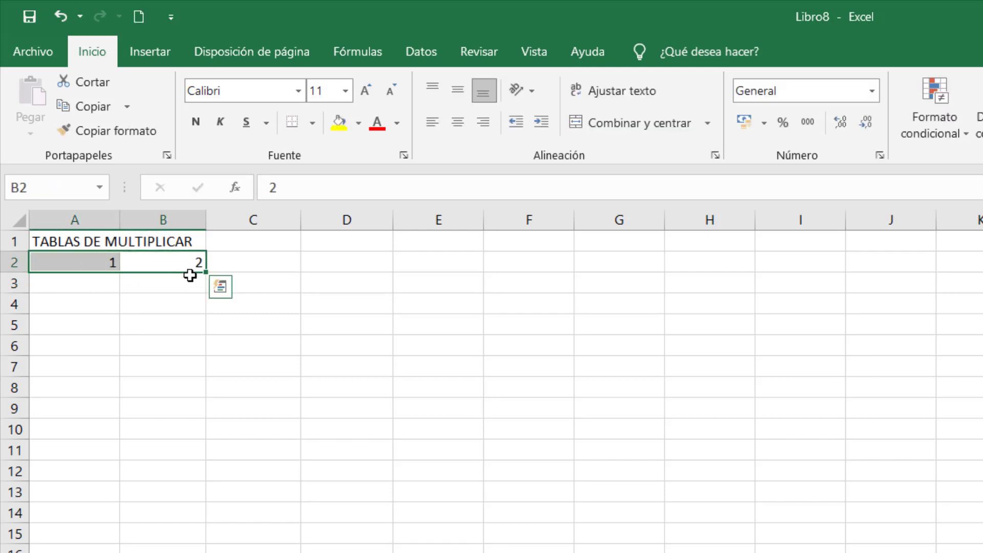
drag(206, 274, 922, 272)
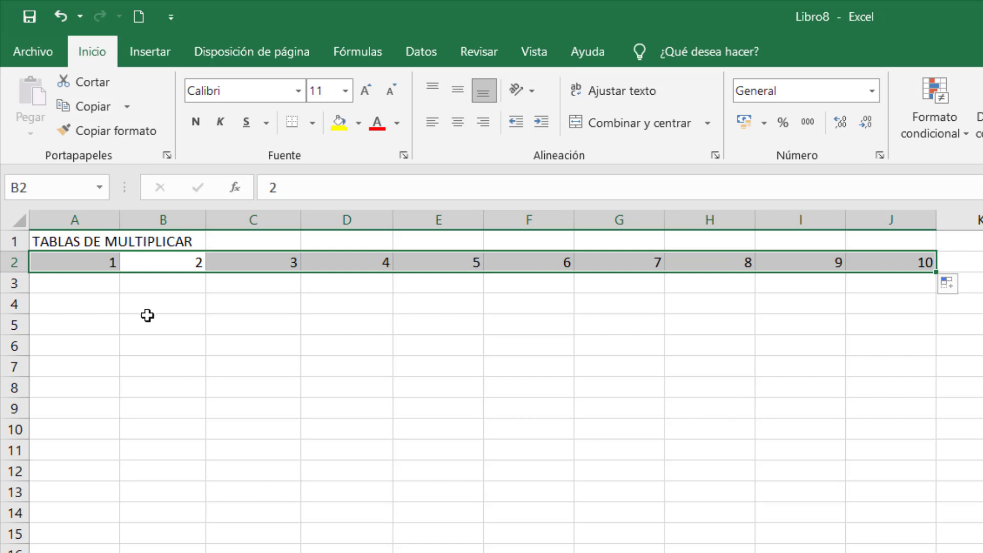
Step: Enter 2 in cell A3 and autofill the number series from A2:A3 down column A to row 10
click(71, 288)
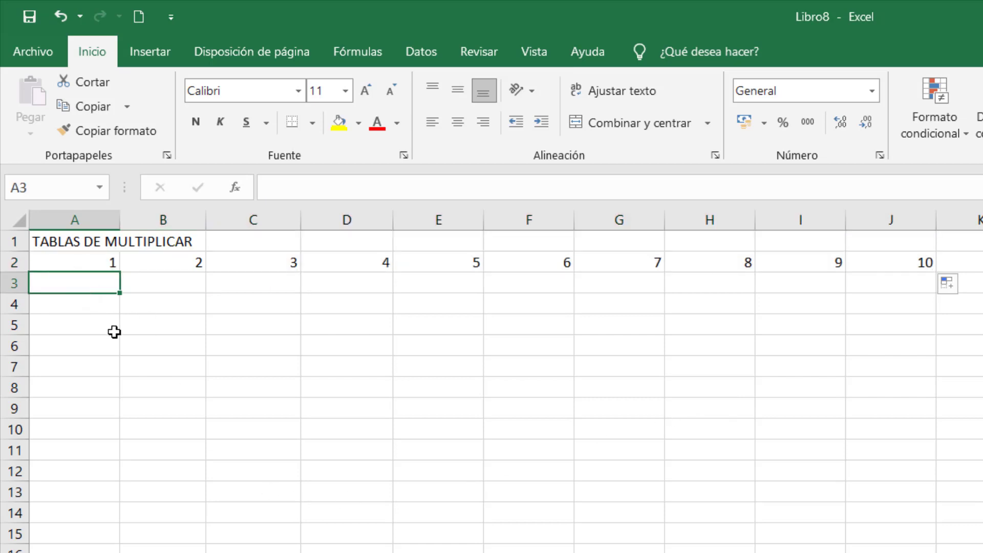
text(2)
click(90, 340)
drag(97, 264, 117, 444)
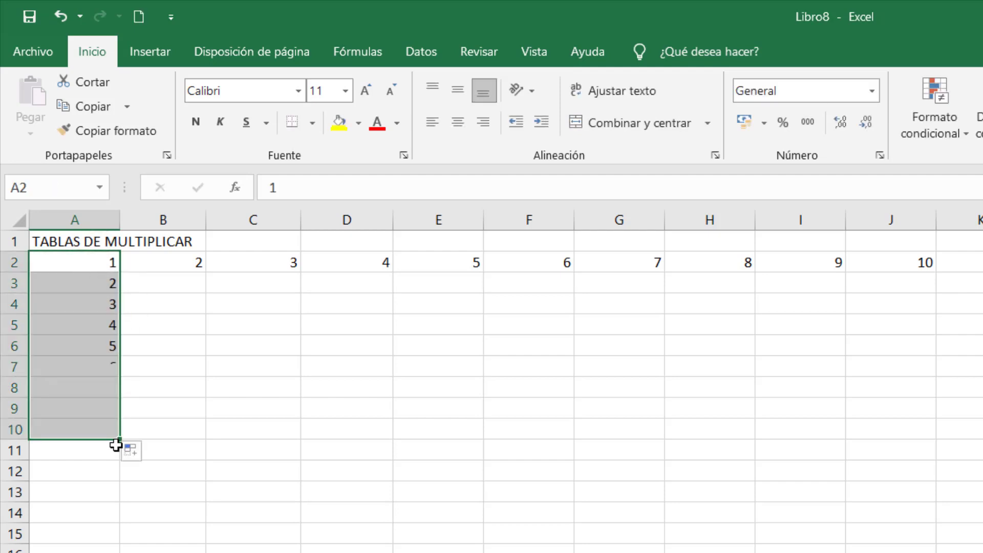
click(167, 276)
click(102, 265)
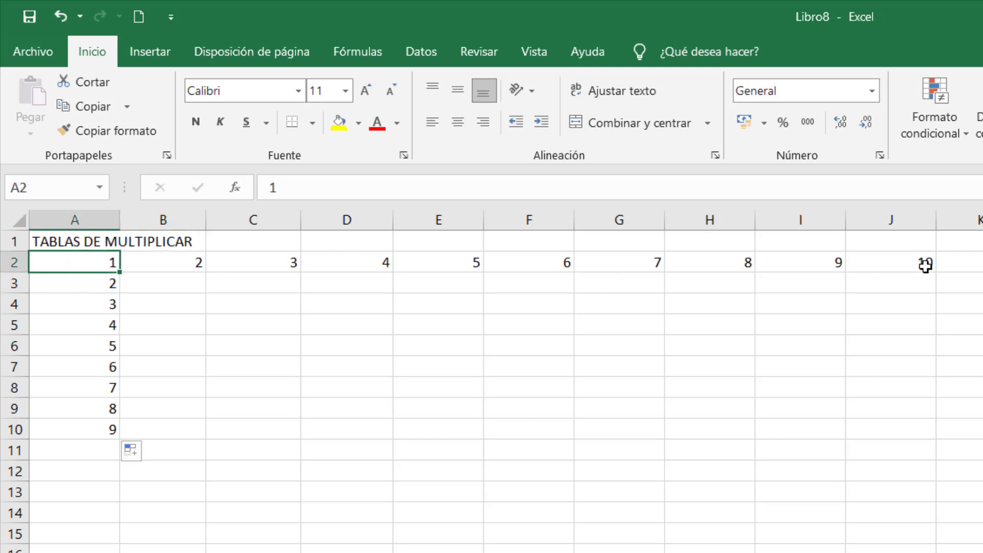
click(102, 429)
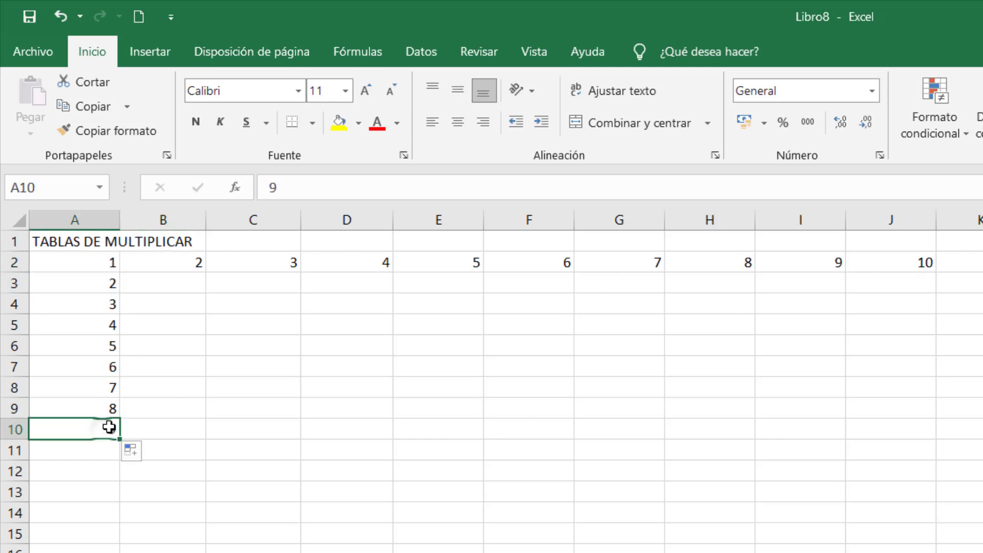
Step: Enter the formula =B2 in cell B3
click(183, 286)
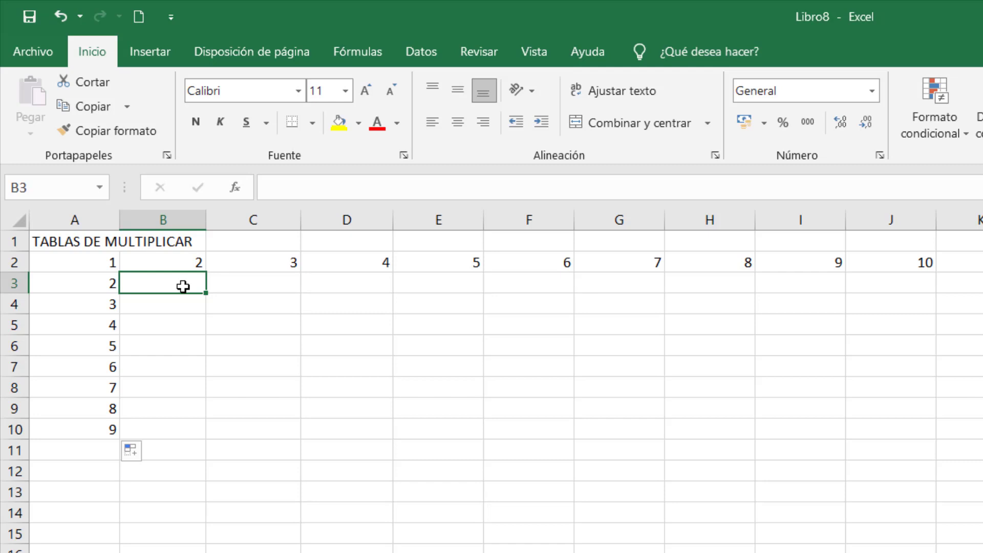
text(=)
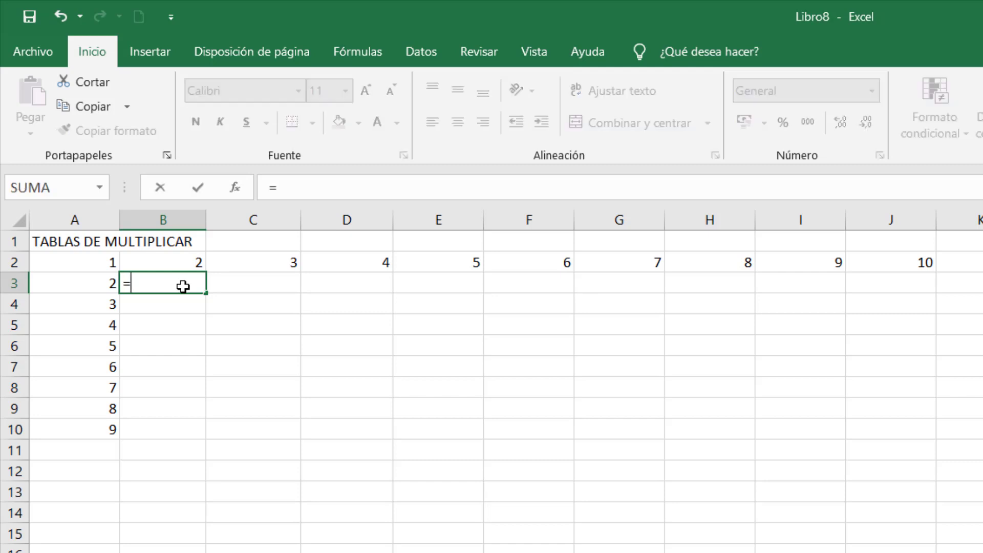
click(169, 263)
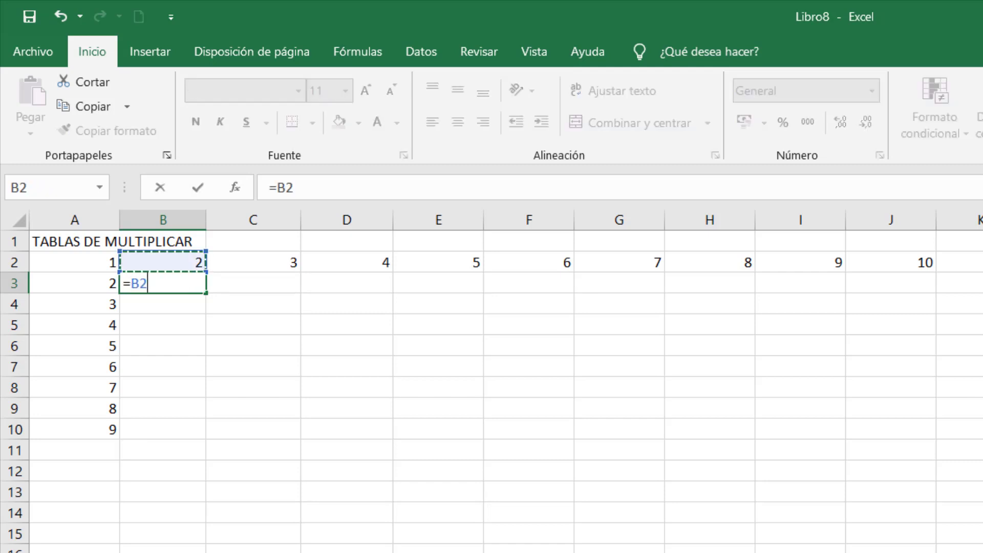
click(173, 287)
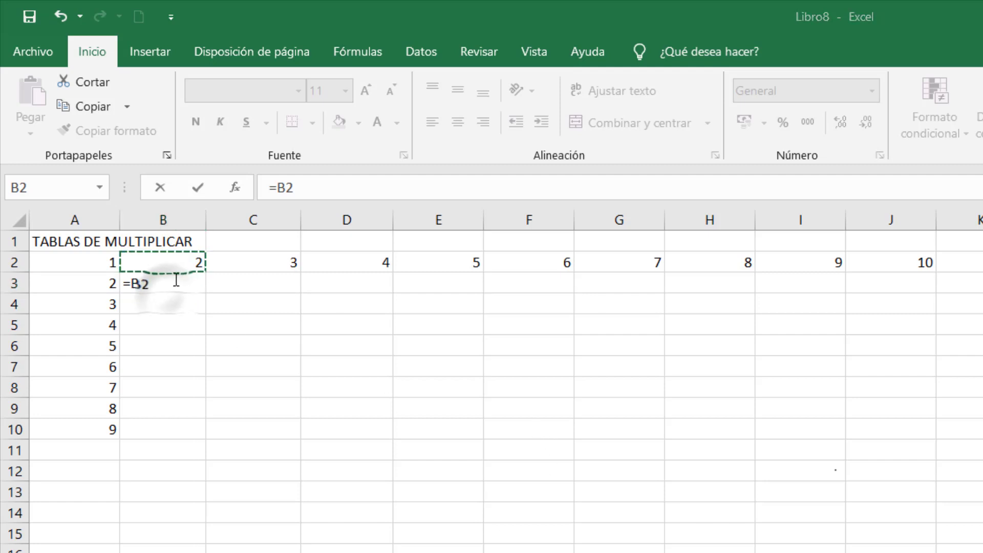
key(Return)
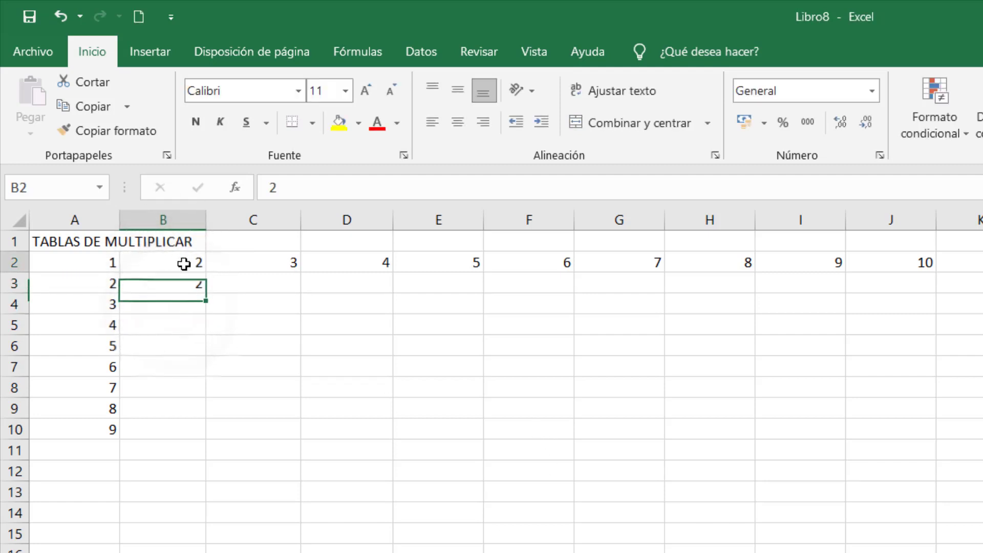
Step: Clear the contents of rows 2 to 7 from column B onward, keeping the numbers in column A
drag(177, 261, 891, 366)
key(Delete)
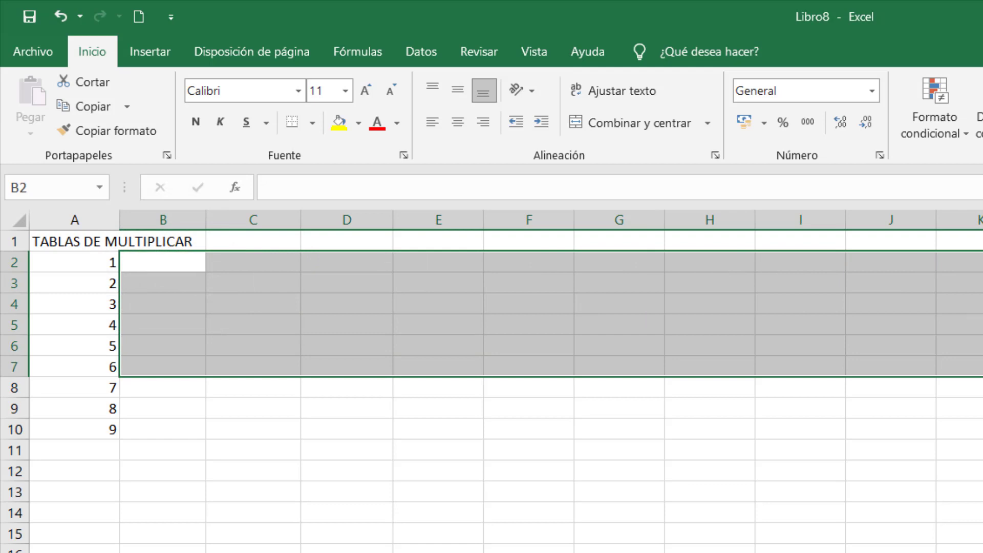
click(203, 421)
Step: Enter 2 in cell B2 and autofill the same number down column B to row 10
click(136, 261)
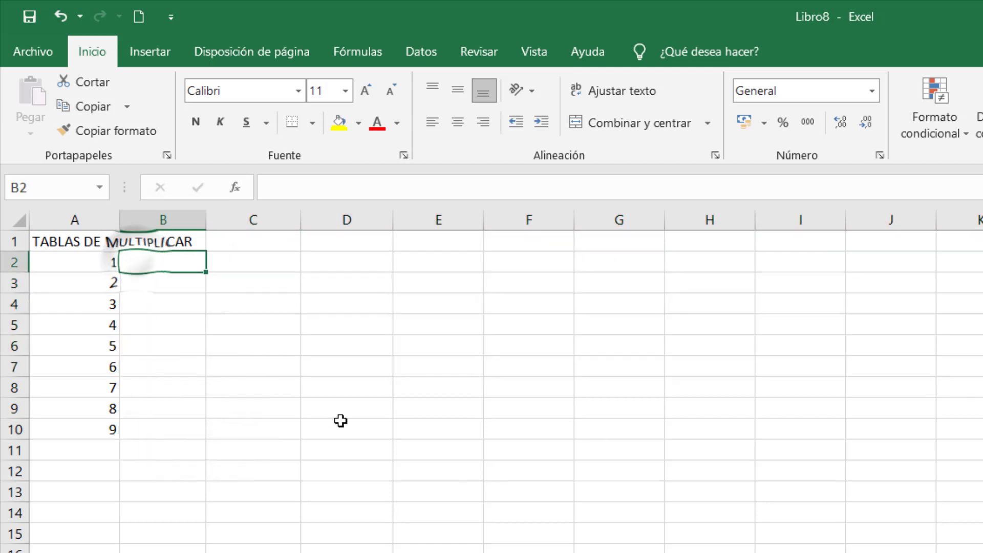
text(2)
key(Return)
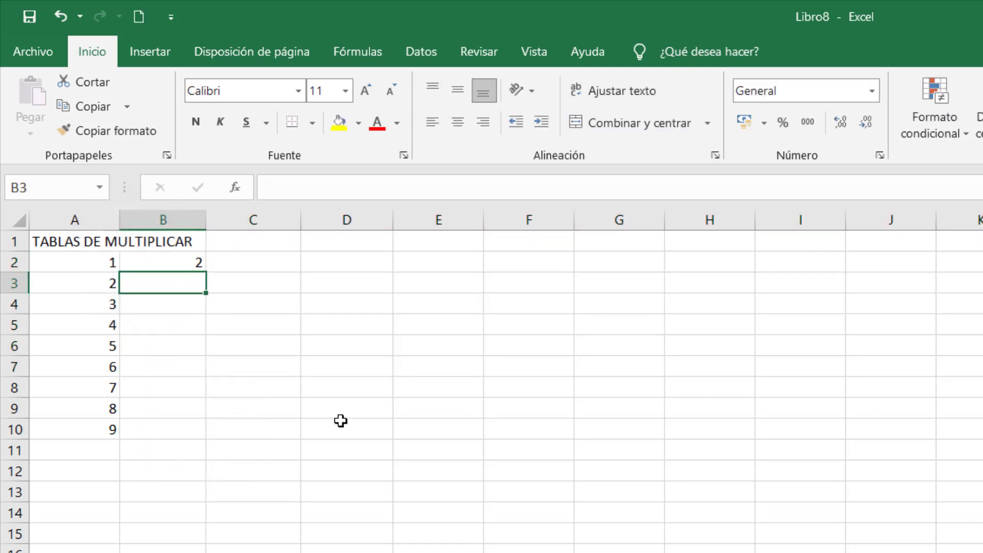
click(180, 263)
drag(207, 275, 213, 438)
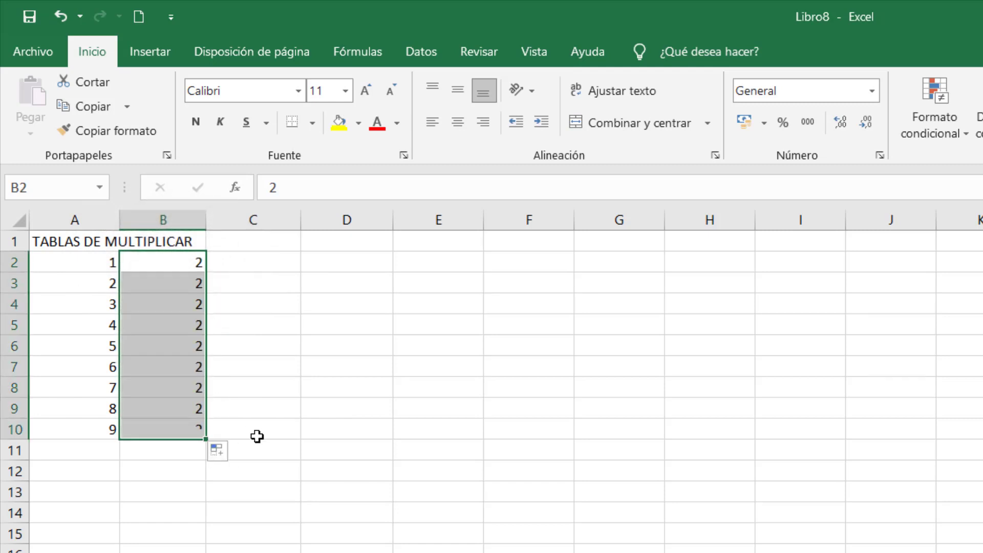
click(195, 259)
drag(205, 271, 192, 435)
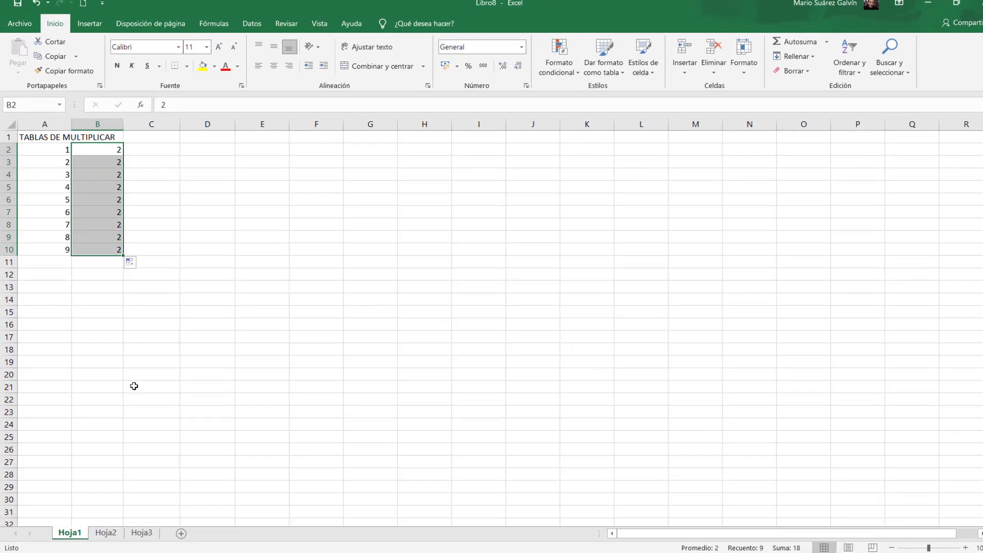
Step: Autofill the word Azul from cell C16 down to C27, and clear the filled cells
click(237, 552)
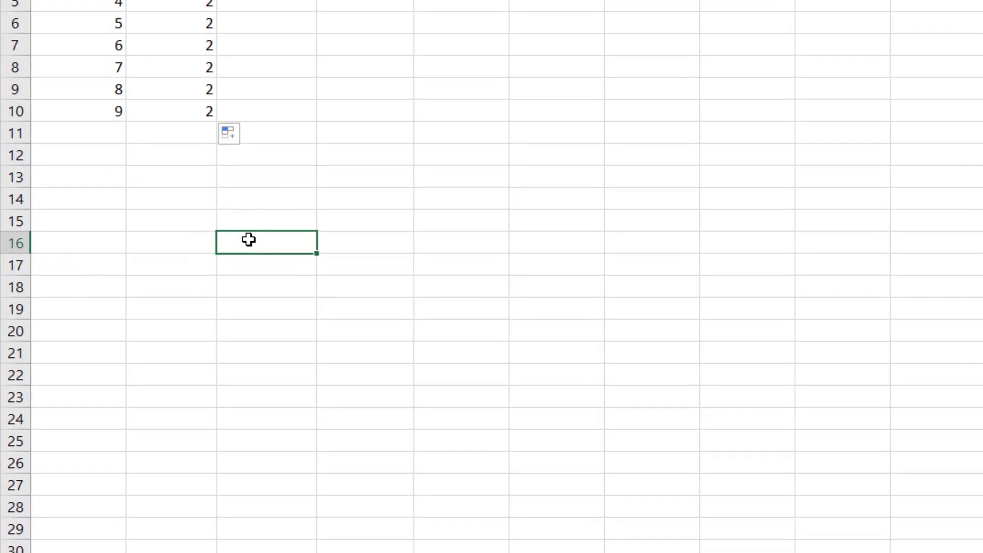
text(azul)
key(Return)
click(248, 239)
drag(320, 253, 320, 507)
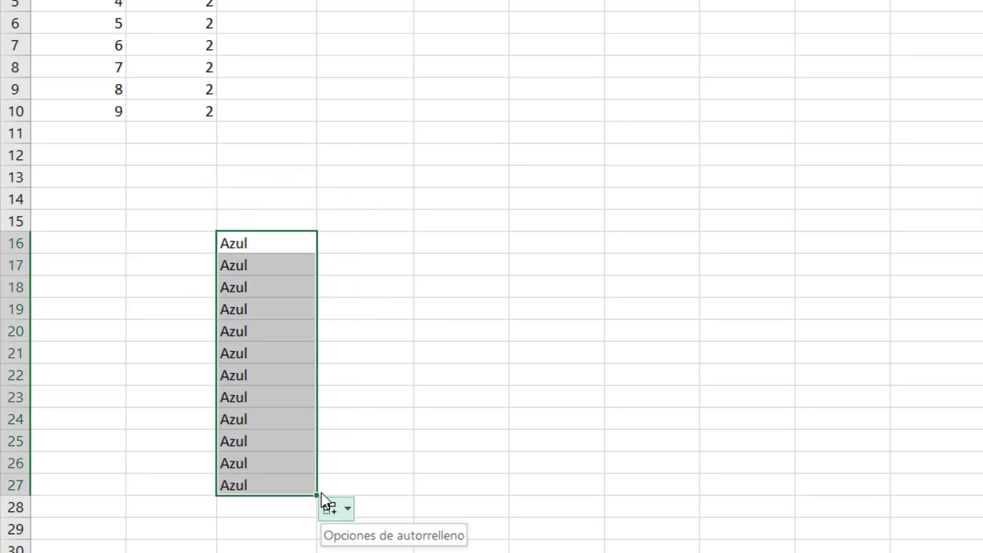
key(Delete)
Step: Extend the number series in column A to 10 and the repeated 2 in column B down to row 11
click(113, 251)
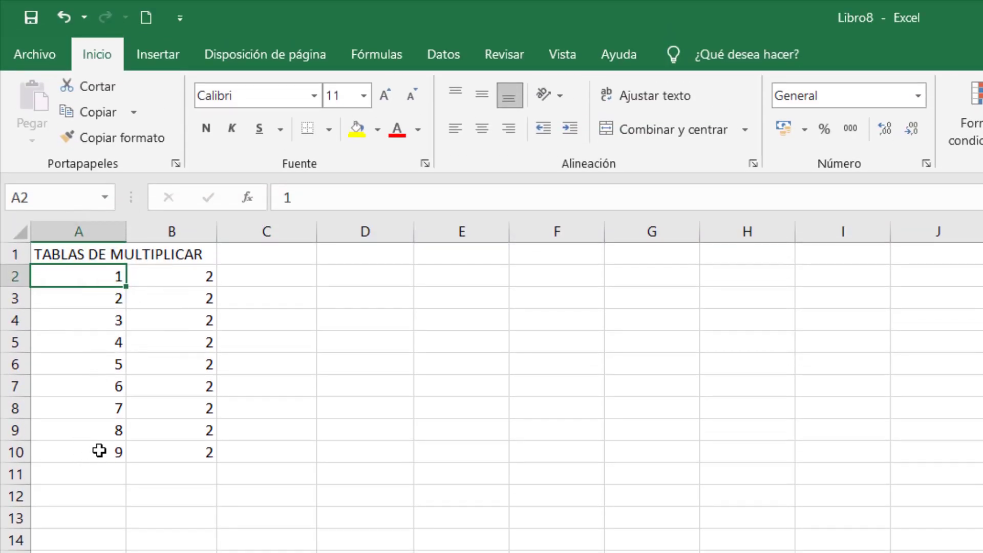
drag(102, 439, 126, 486)
click(101, 471)
click(180, 468)
click(194, 456)
drag(217, 463, 215, 476)
click(159, 279)
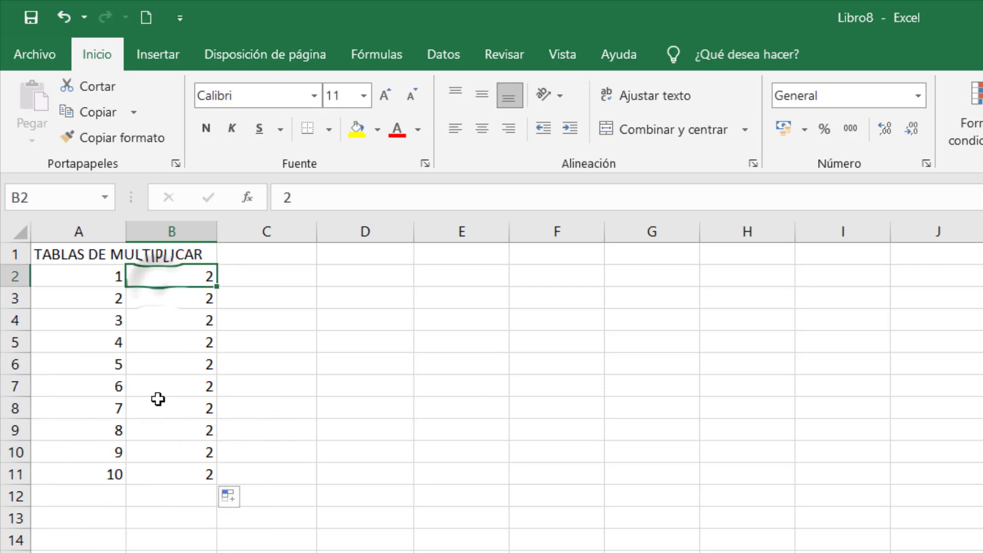
click(269, 281)
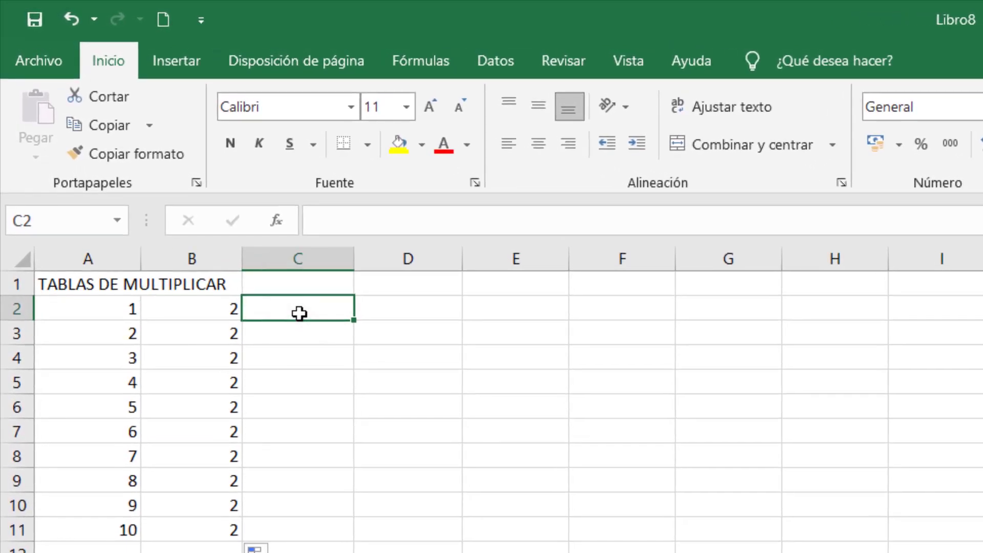
text(=)
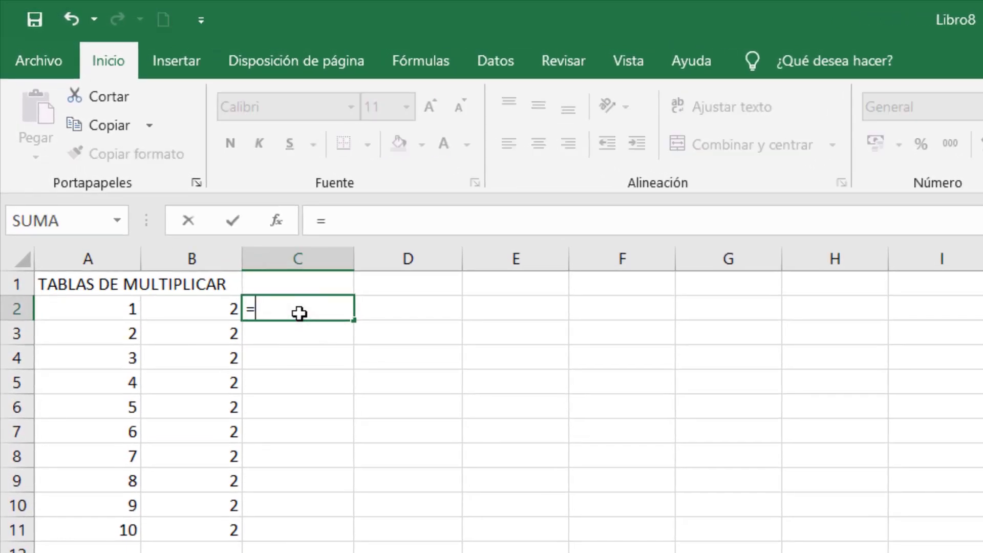
click(105, 311)
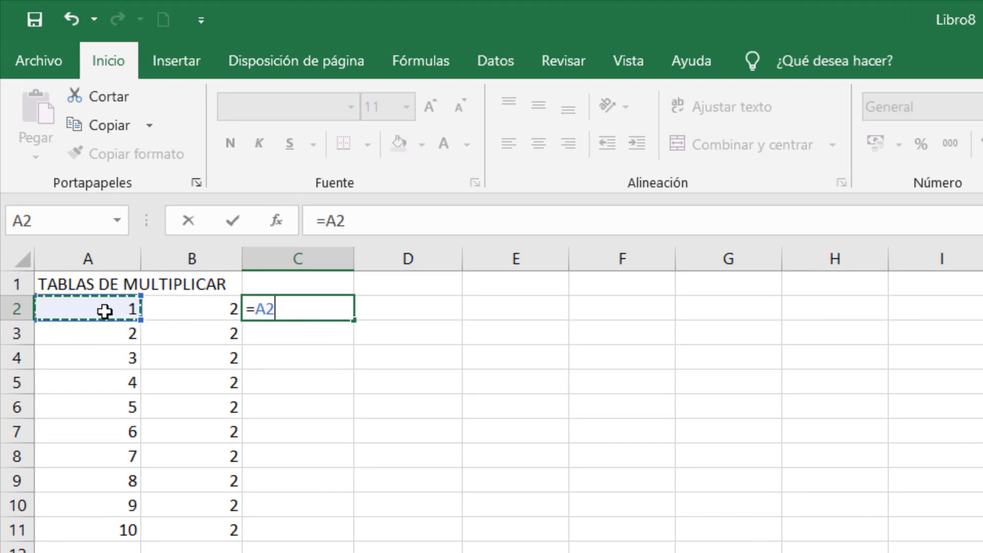
text(*)
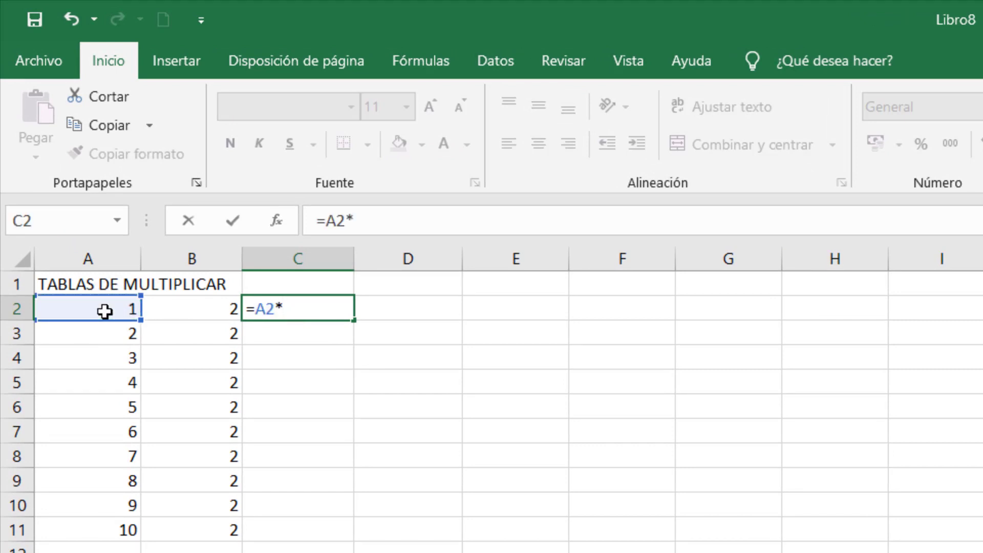
click(194, 310)
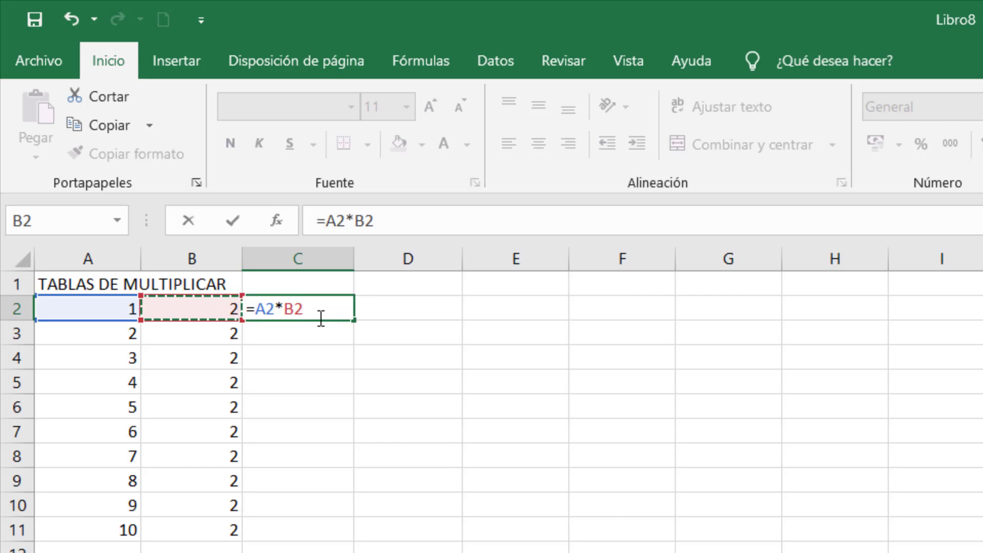
key(shift+Left)
key(Escape)
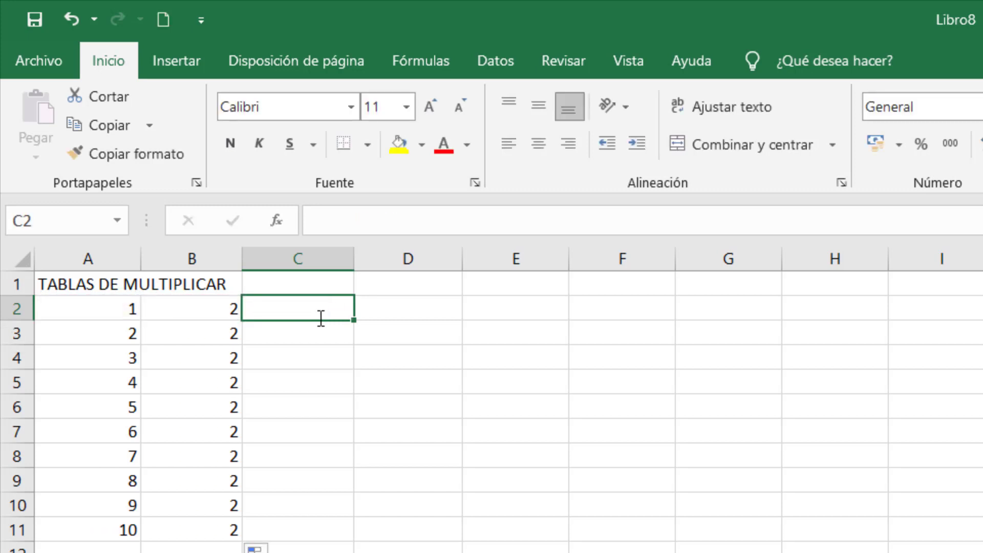
Step: Enter the formula =A2*B2 in cell C2 and autofill it down column C to row 11
text(=)
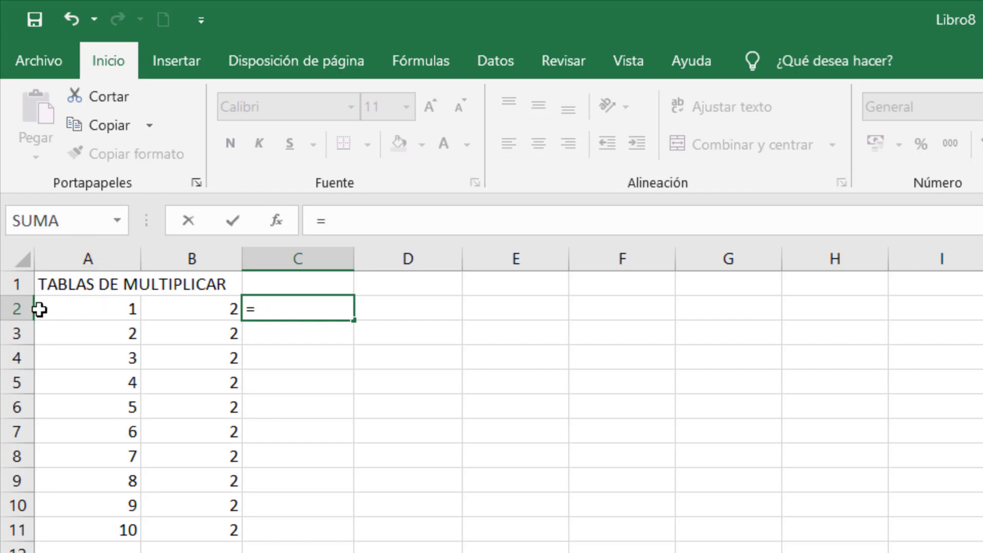
click(81, 304)
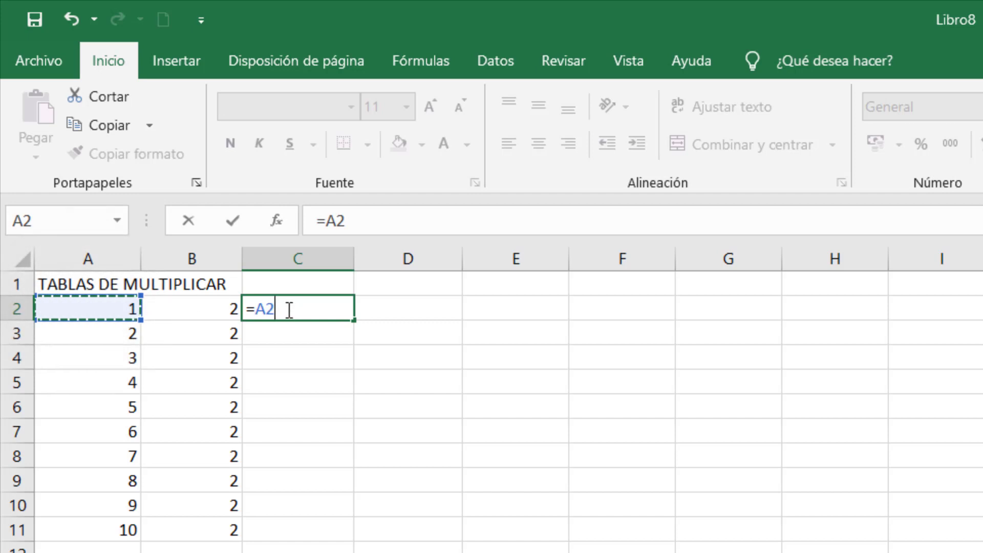
text(*)
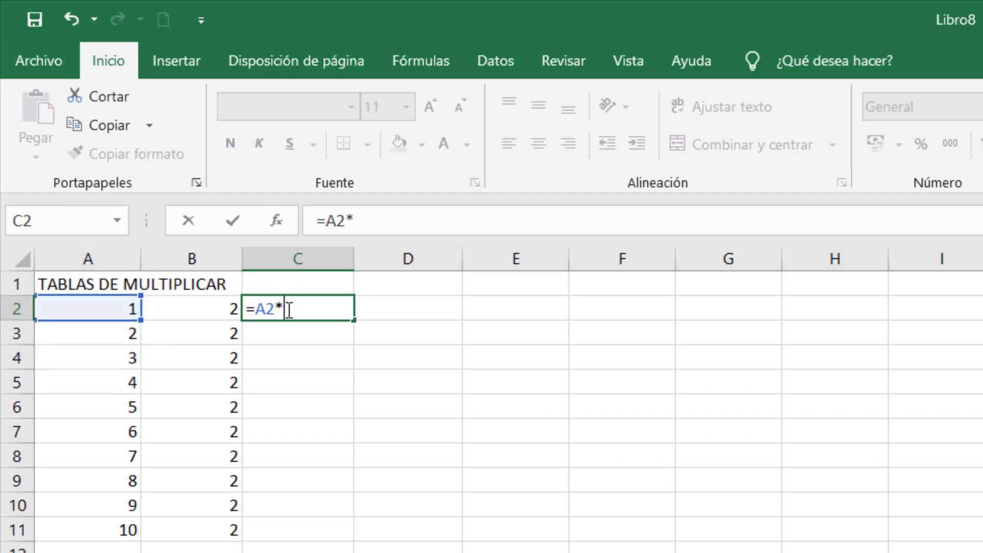
click(180, 310)
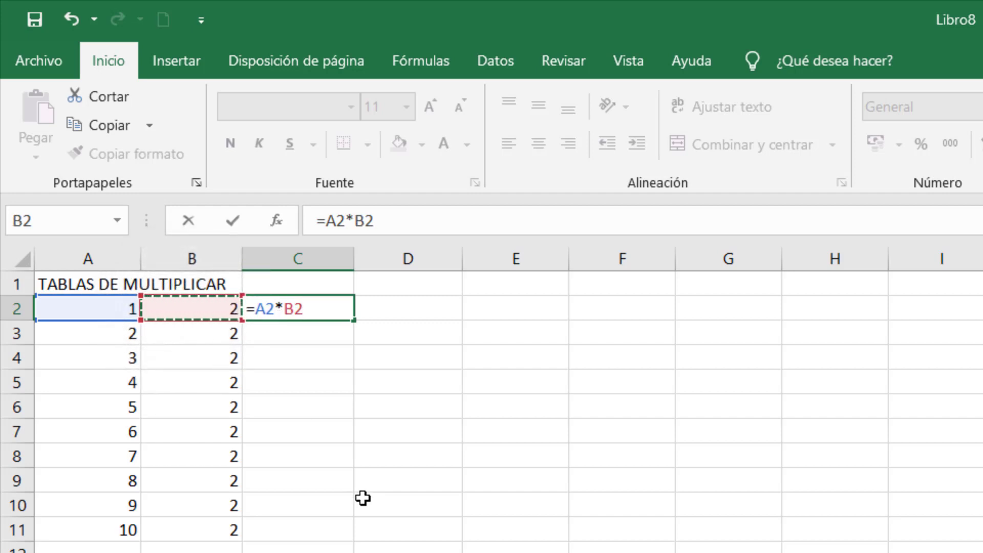
key(Return)
key(Up)
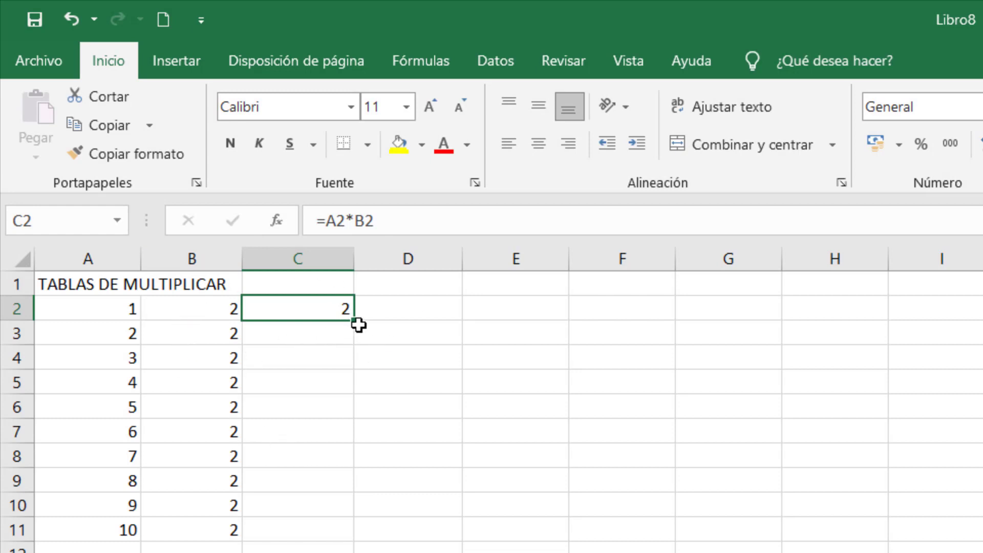
drag(354, 322, 344, 539)
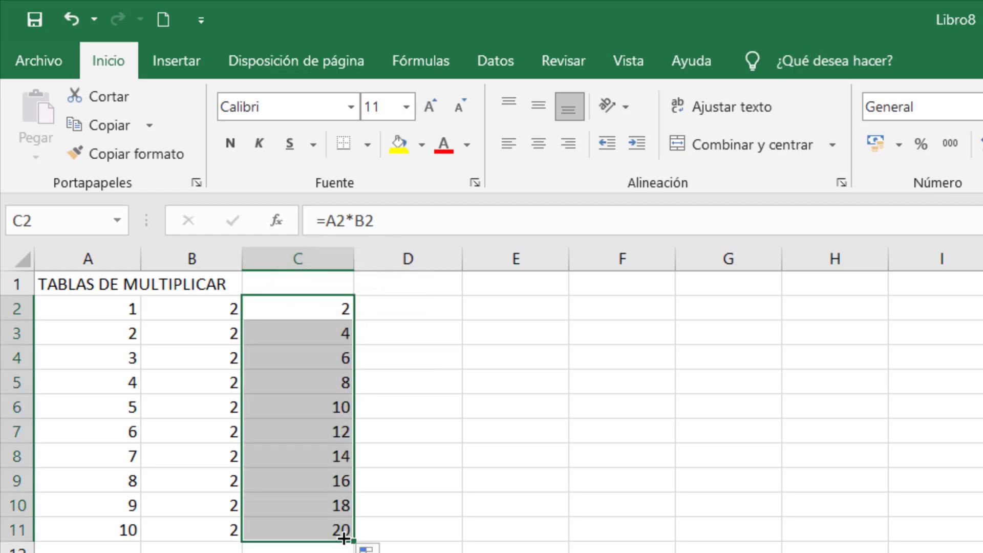
Step: Examine which cells the product formulas in C2 and C3 refer to, opening each formula without changing it
click(331, 329)
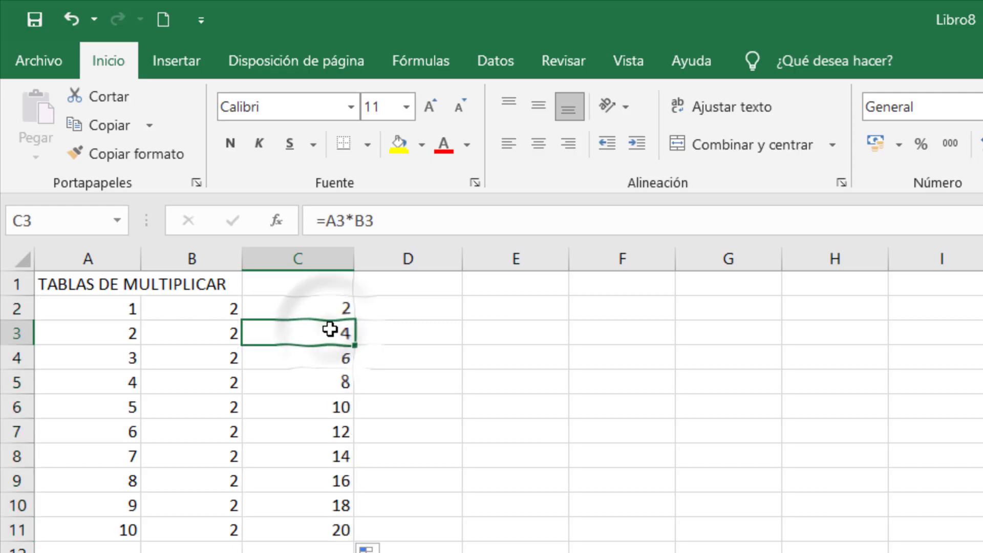
click(318, 310)
click(318, 336)
click(317, 356)
click(318, 331)
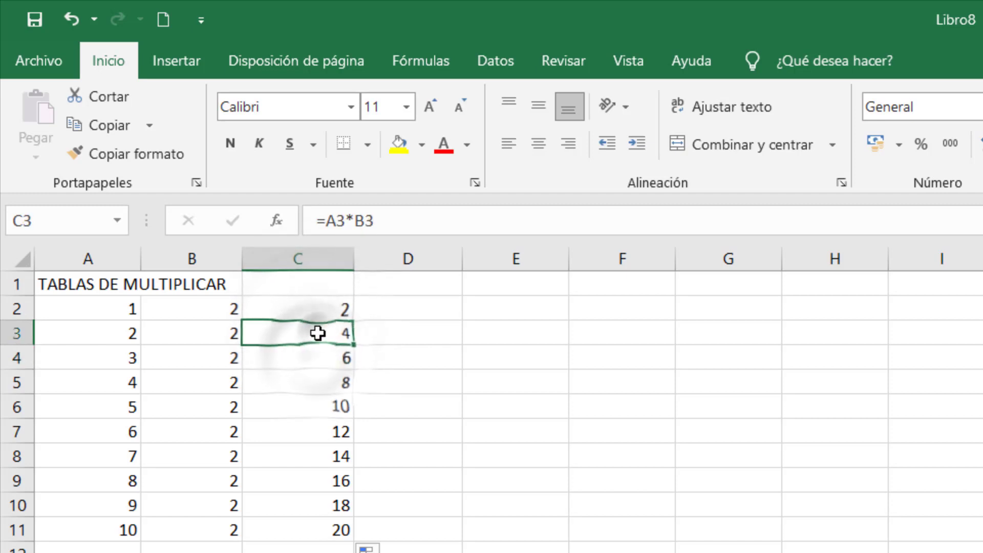
double_click(300, 343)
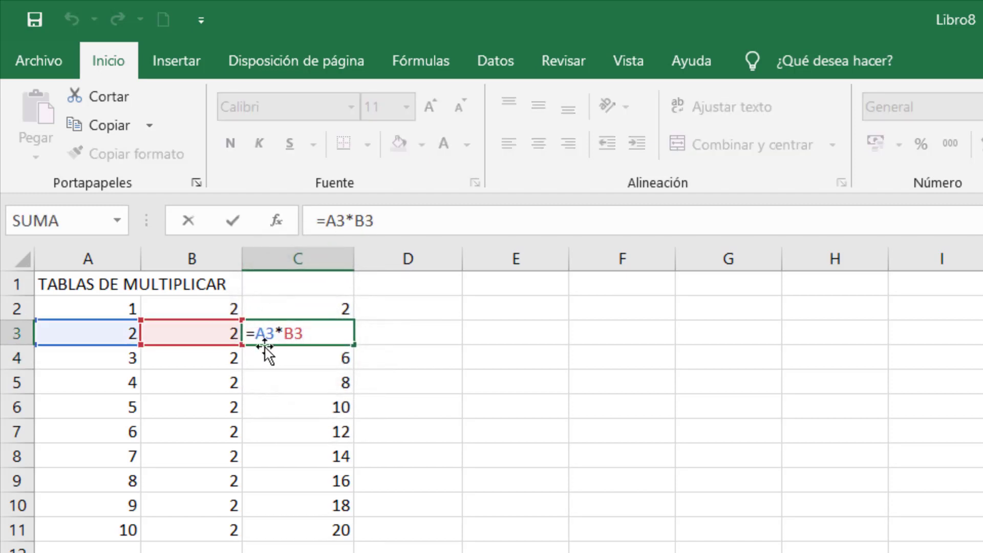
click(430, 344)
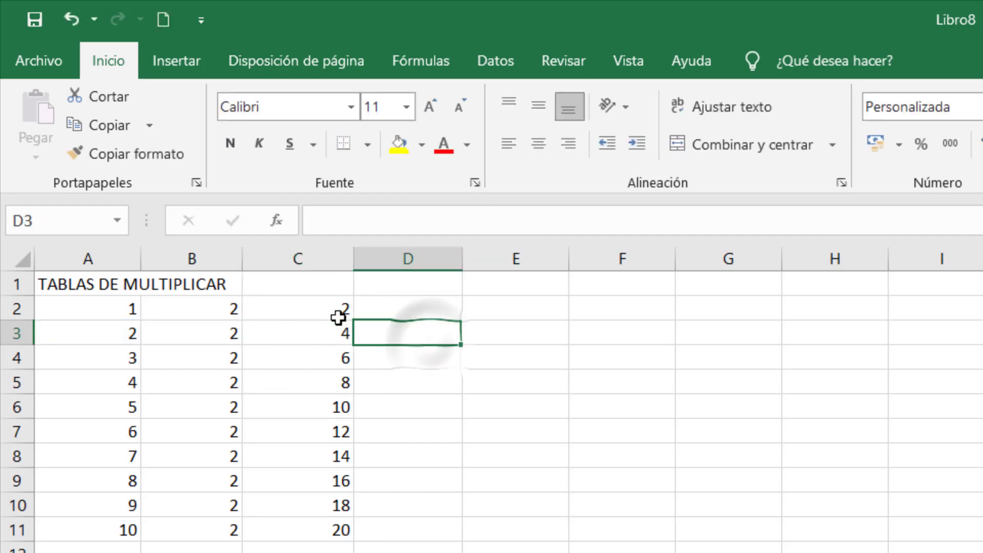
click(346, 312)
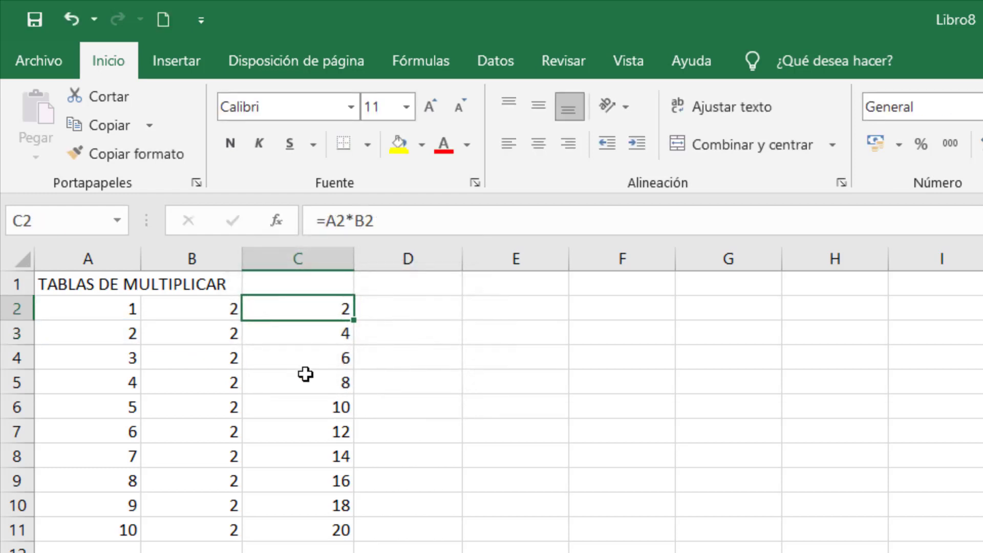
click(330, 224)
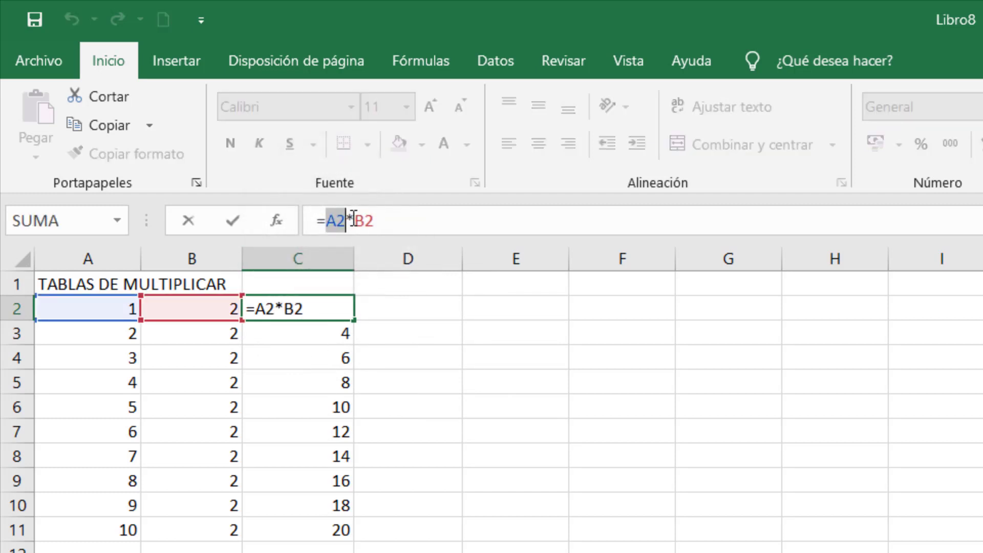
click(415, 332)
click(294, 311)
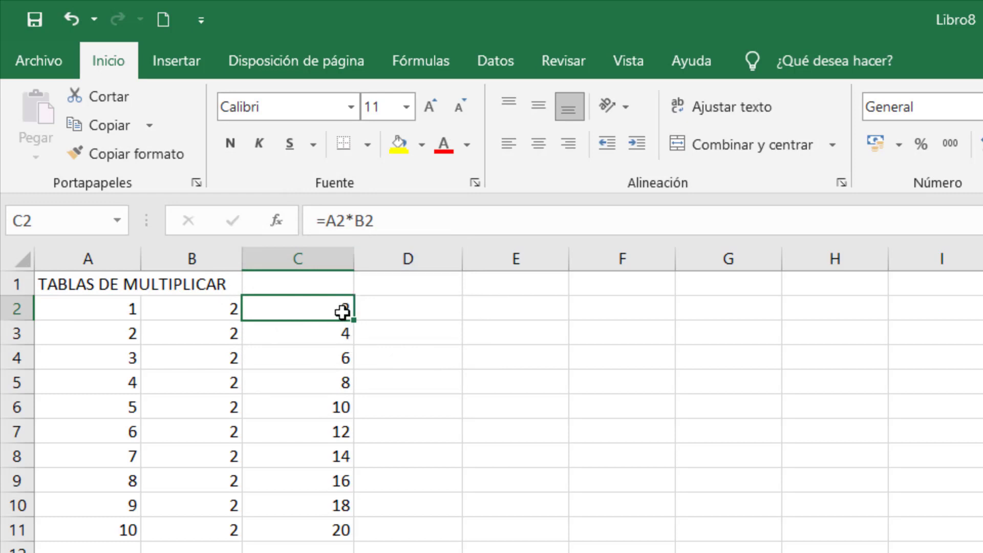
Step: Check how the row references change in the formulas down column C, and compare them with the factors in A2 and B2
click(341, 335)
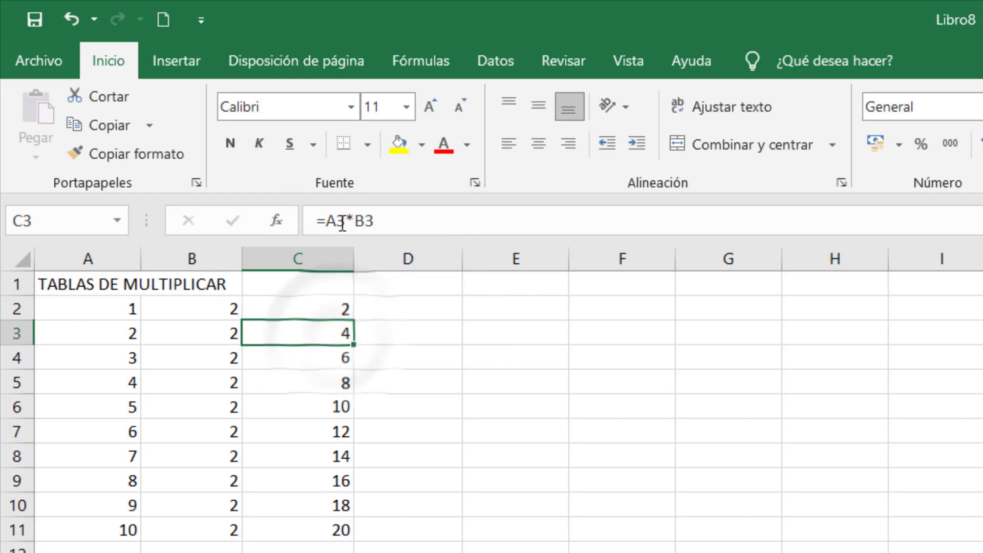
click(329, 360)
click(339, 383)
click(333, 407)
click(327, 456)
click(327, 311)
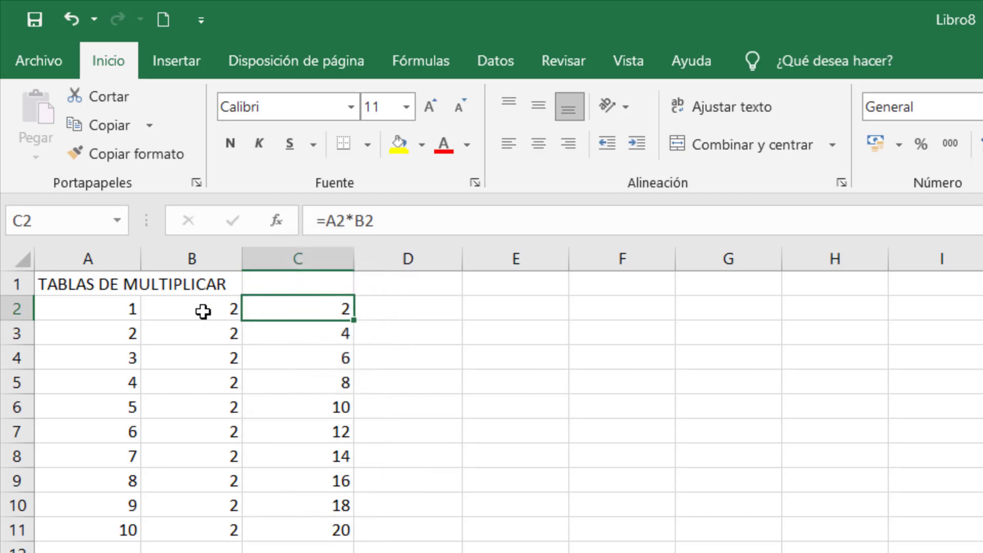
click(168, 309)
click(127, 309)
click(271, 309)
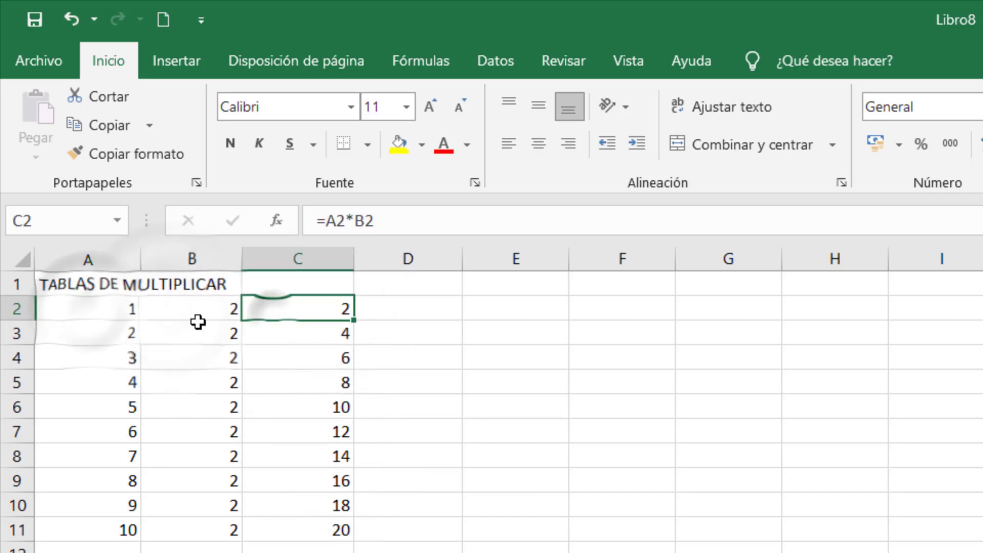
click(300, 334)
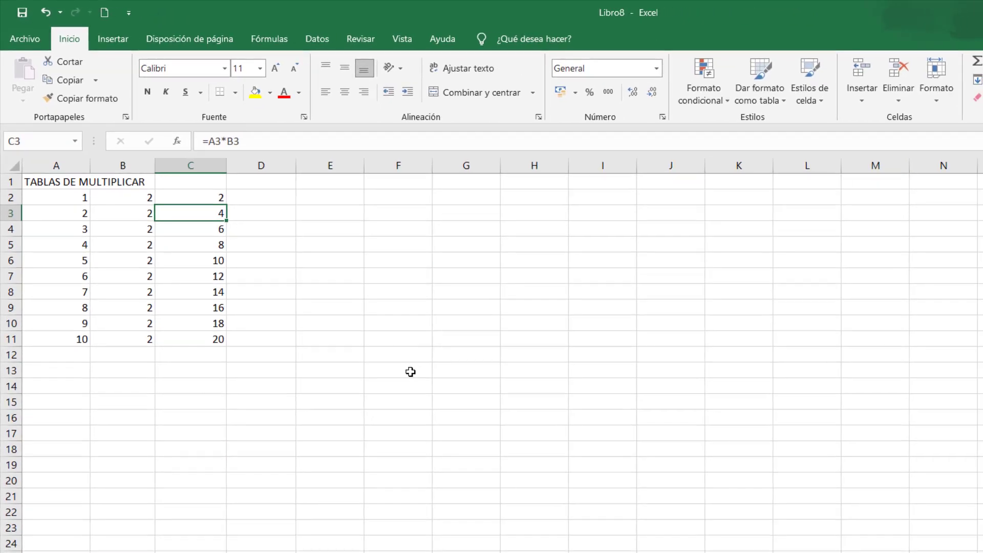
Step: Enter the formula =A2*B2 in cell F13 and autofill it down column F to row 23
click(472, 428)
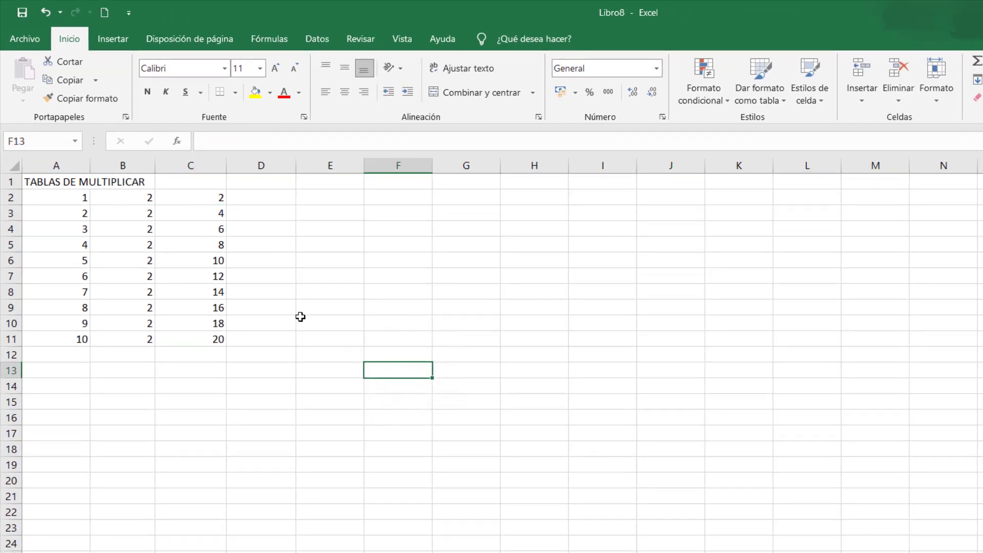
text(=)
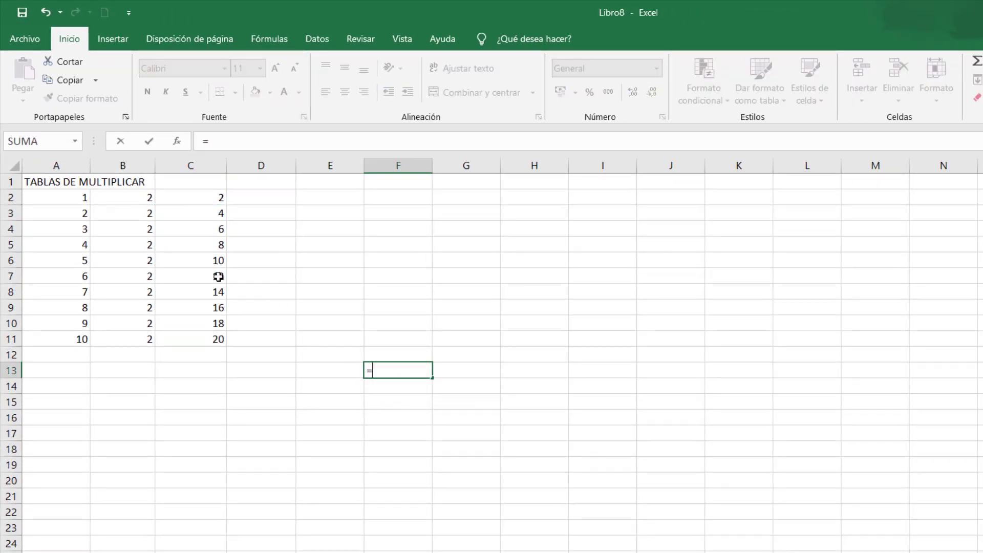
click(70, 196)
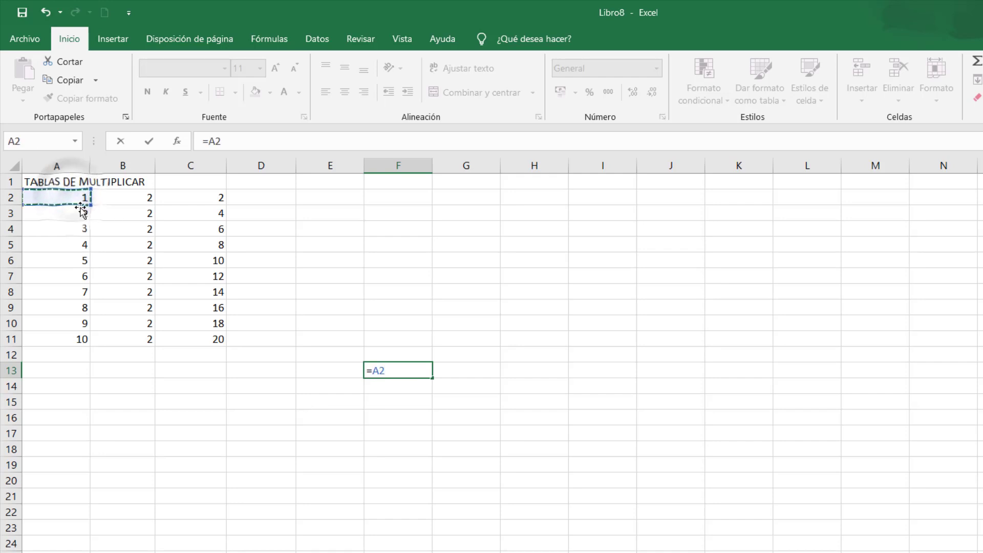
text(*)
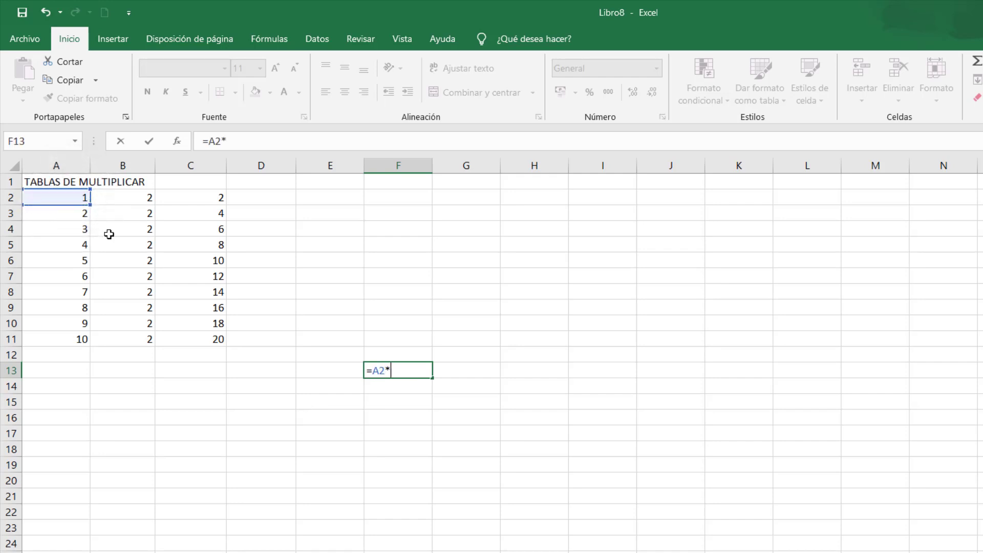
click(117, 198)
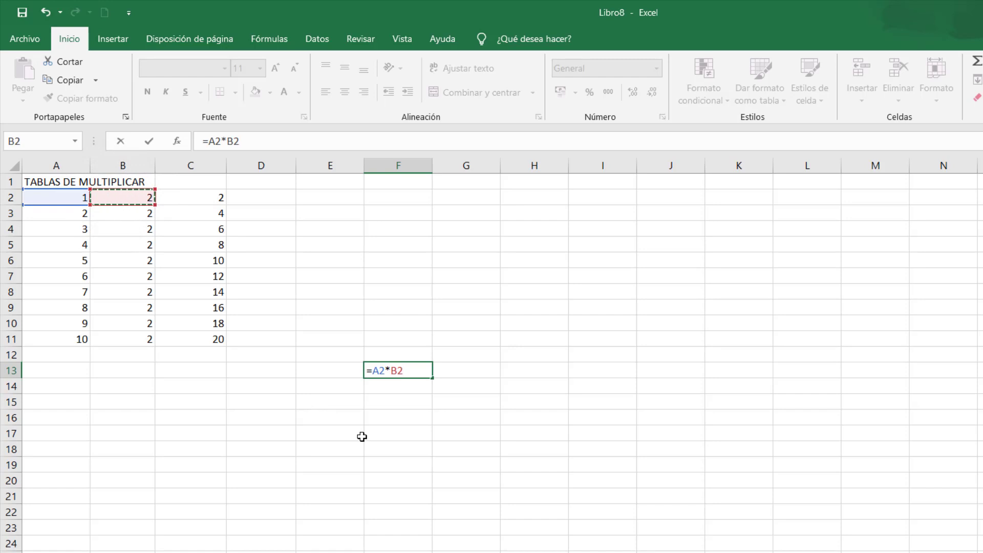
key(Return)
click(409, 371)
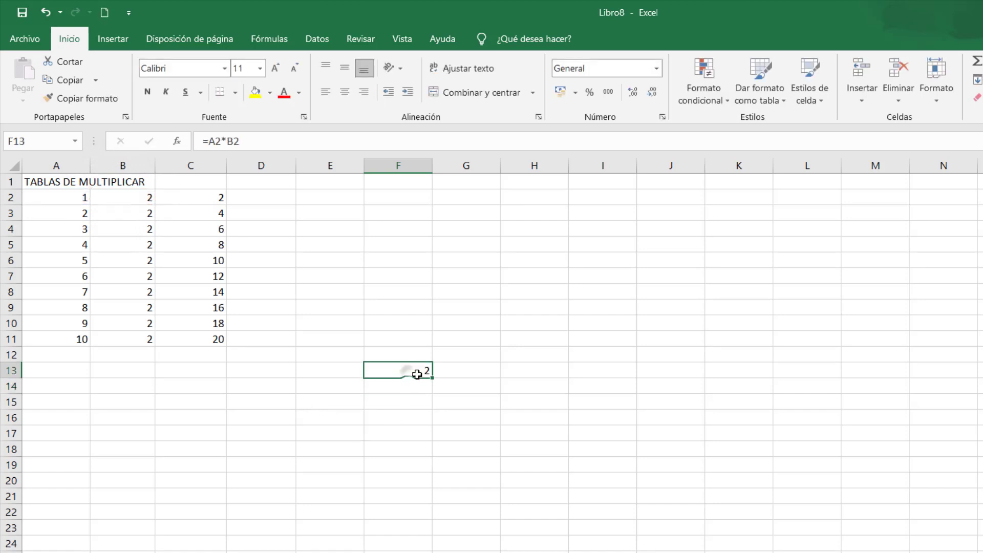
drag(433, 382, 437, 542)
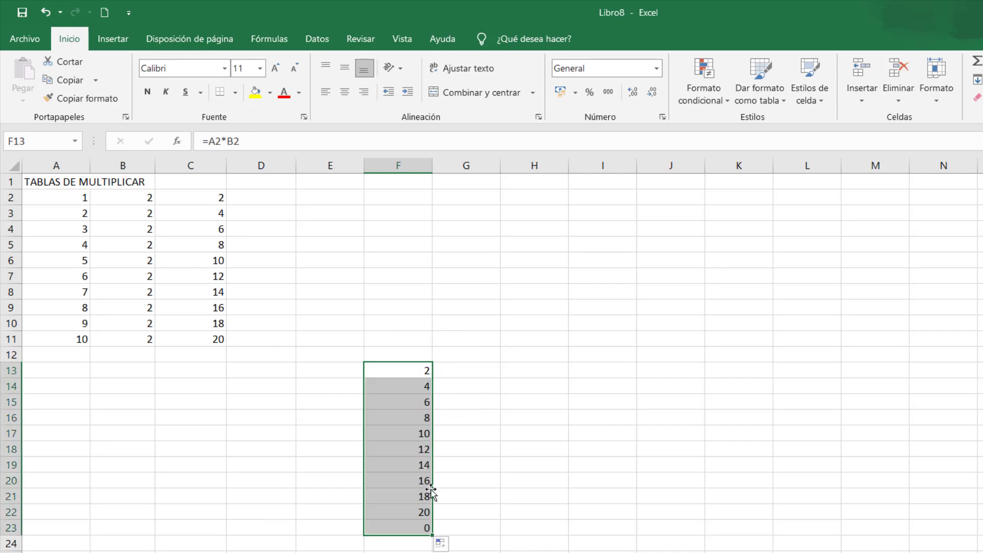
Step: Compare the cell references in the copied formulas in cells F13, F14 and F15
click(409, 387)
click(409, 368)
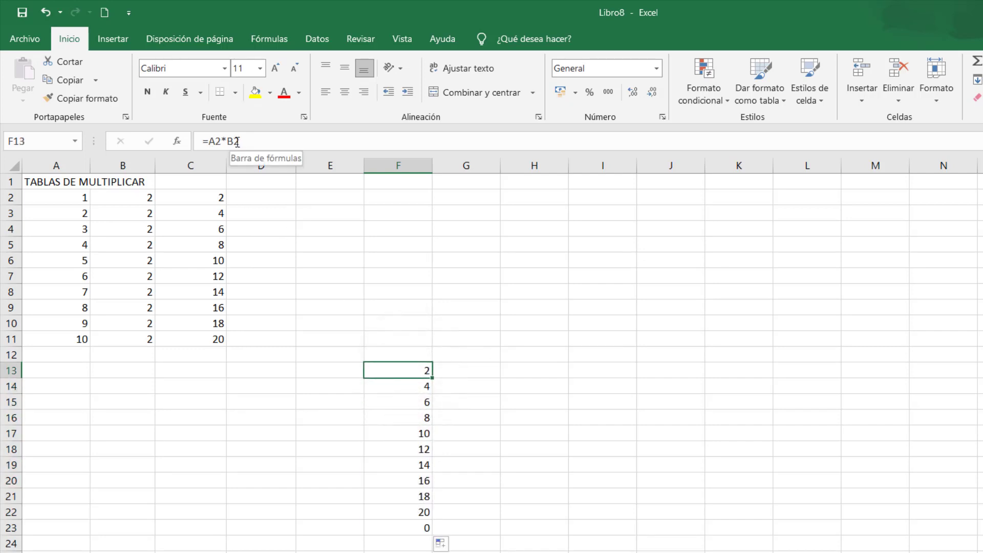
click(403, 385)
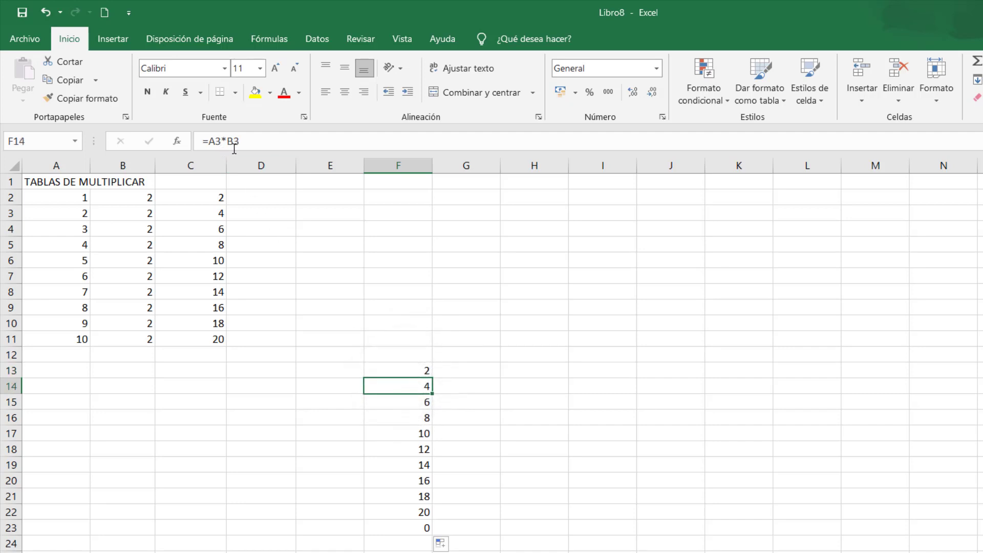
click(409, 373)
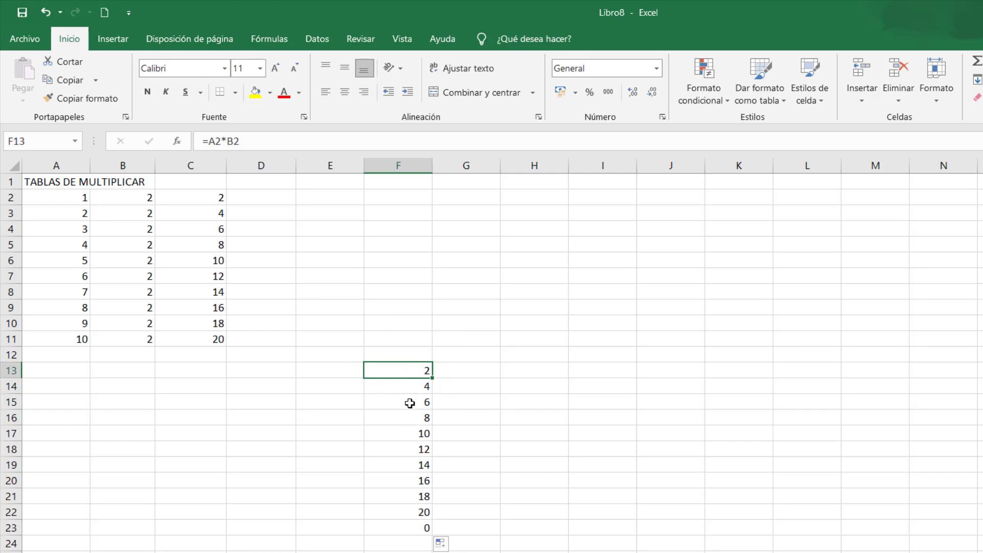
click(398, 389)
click(398, 372)
click(400, 387)
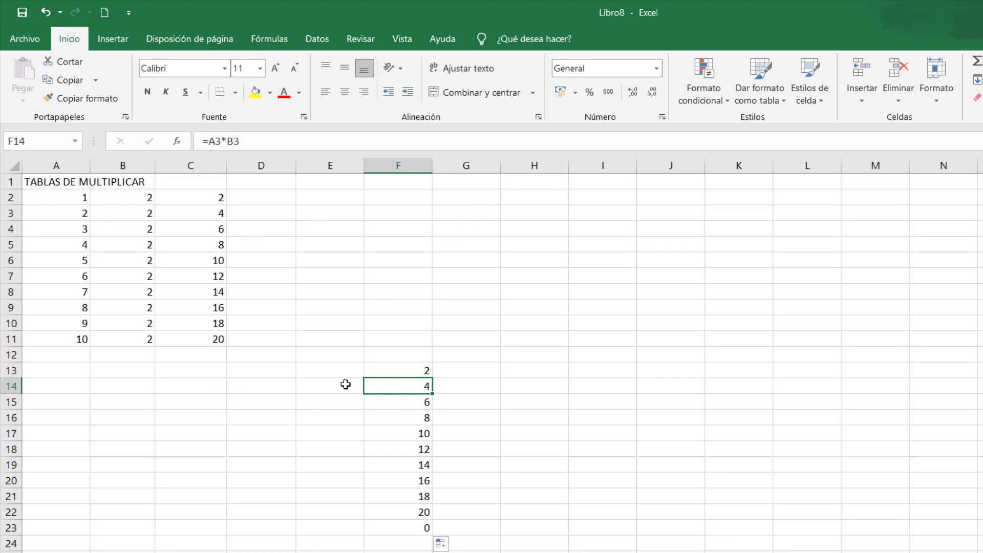
click(403, 370)
click(399, 384)
click(415, 400)
Step: Clear the copied formulas from cells F13 to F23 and return to the product formula in C2
drag(407, 373, 410, 526)
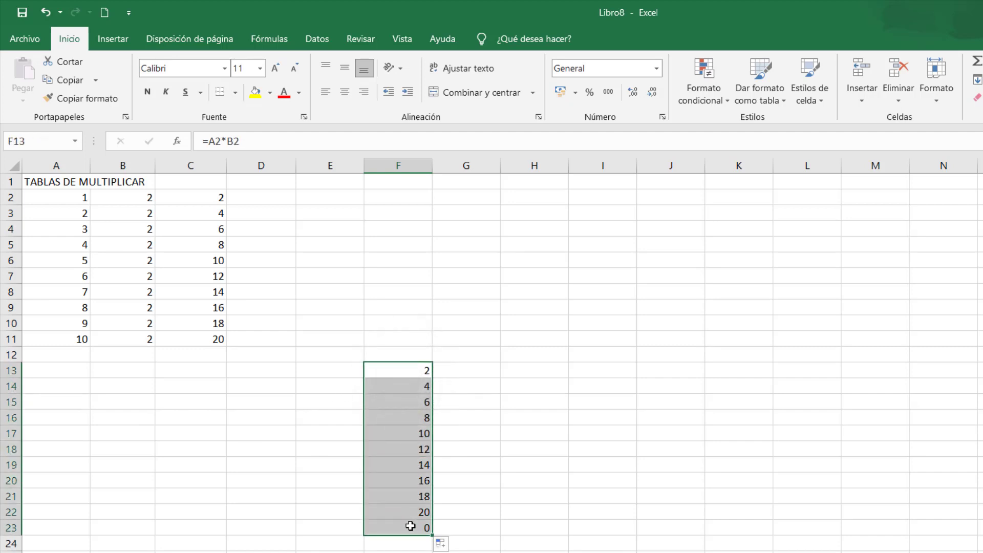
key(Delete)
click(191, 210)
click(193, 196)
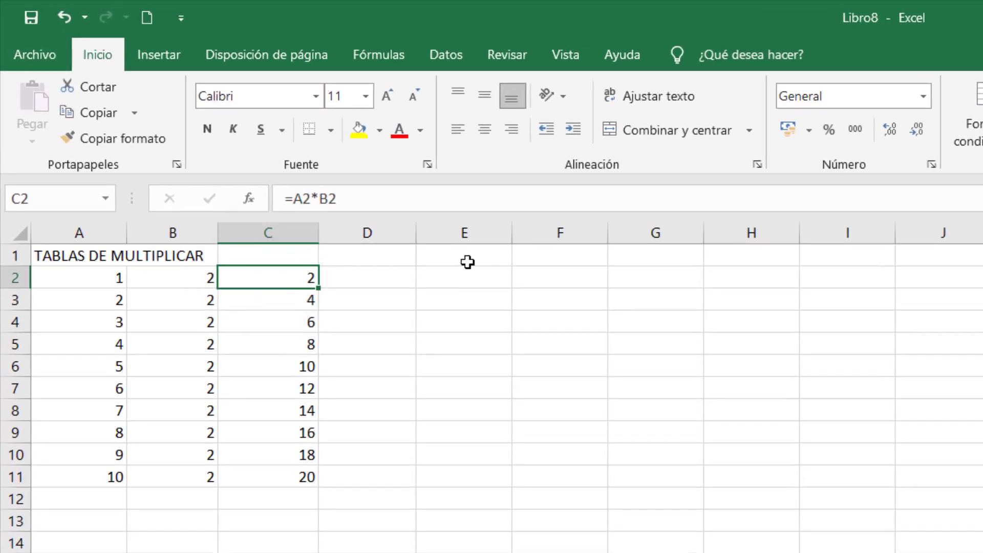
Step: Enter 3 in cell B2 and autofill it down column B to row 11, then check the product formula in C2
click(196, 279)
text(3)
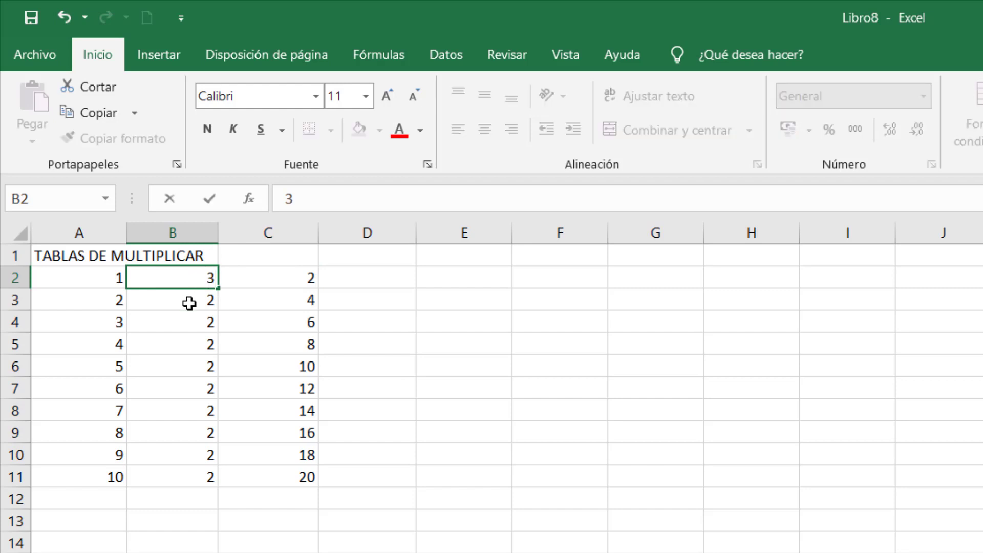
key(Return)
click(202, 279)
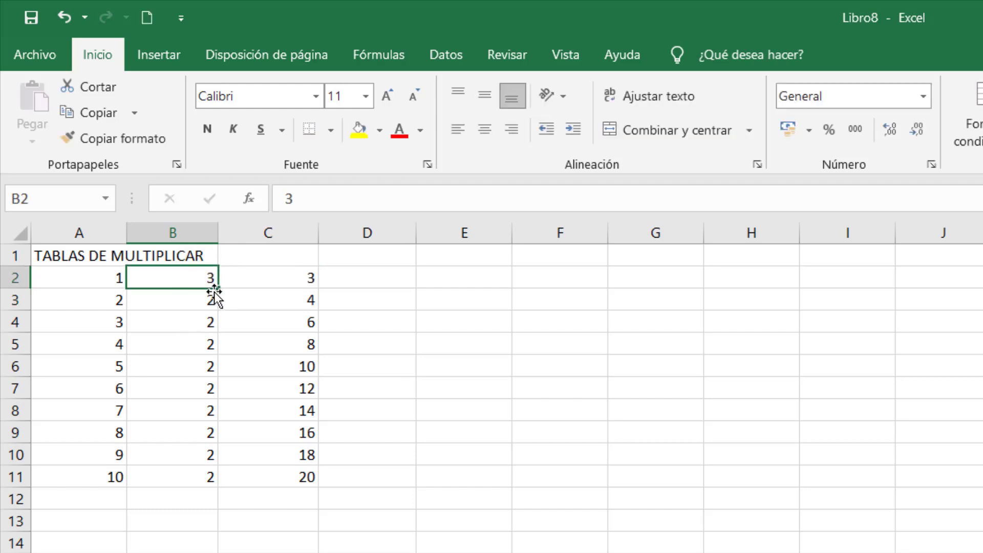
drag(218, 290, 221, 486)
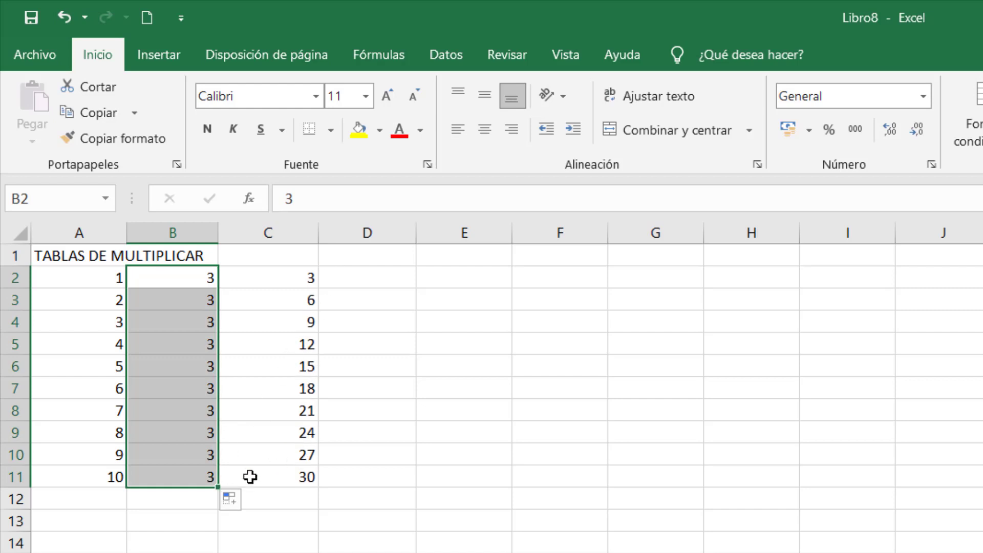
click(367, 552)
click(192, 307)
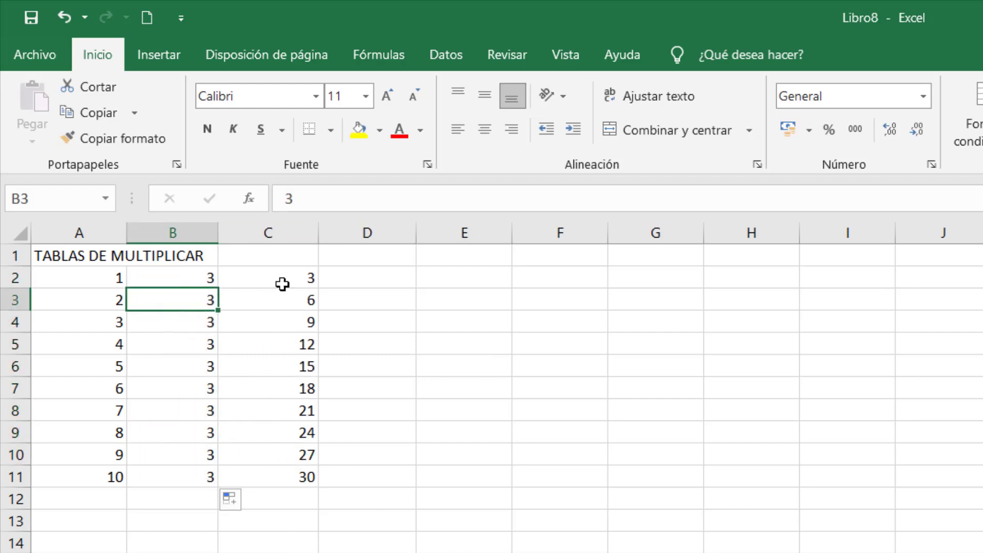
click(280, 281)
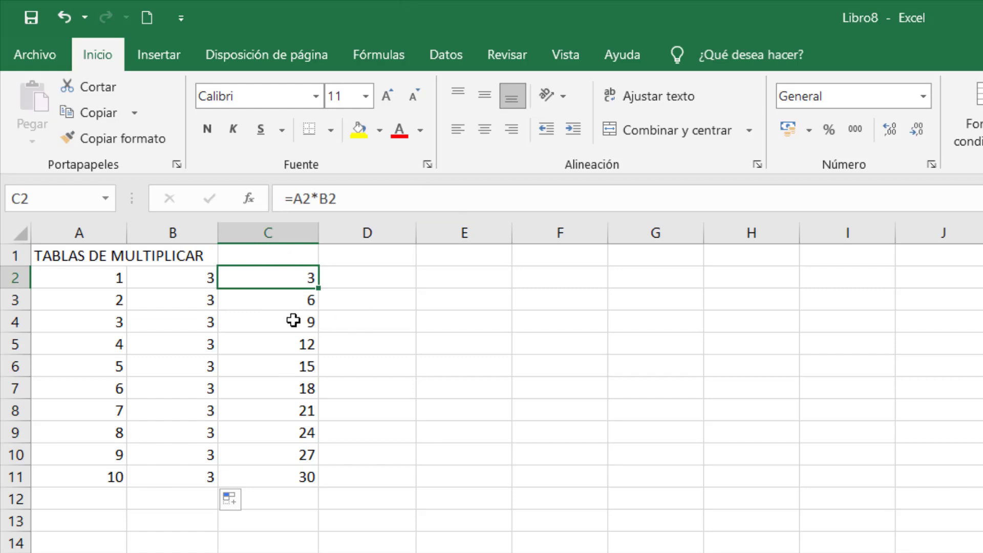
Step: Enter 7 in cell B3 and inspect the two factors and the product in row 3
click(209, 338)
click(193, 293)
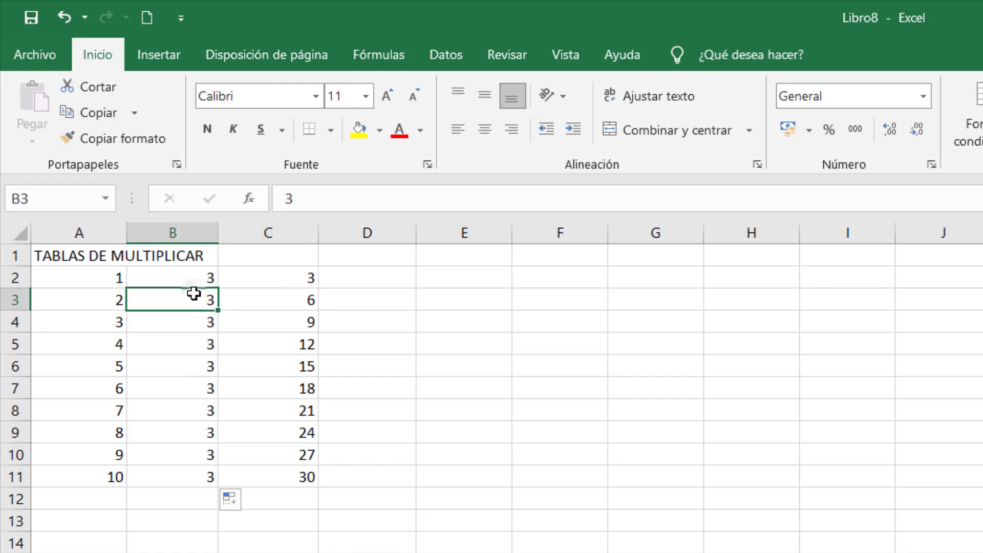
text(7)
key(Return)
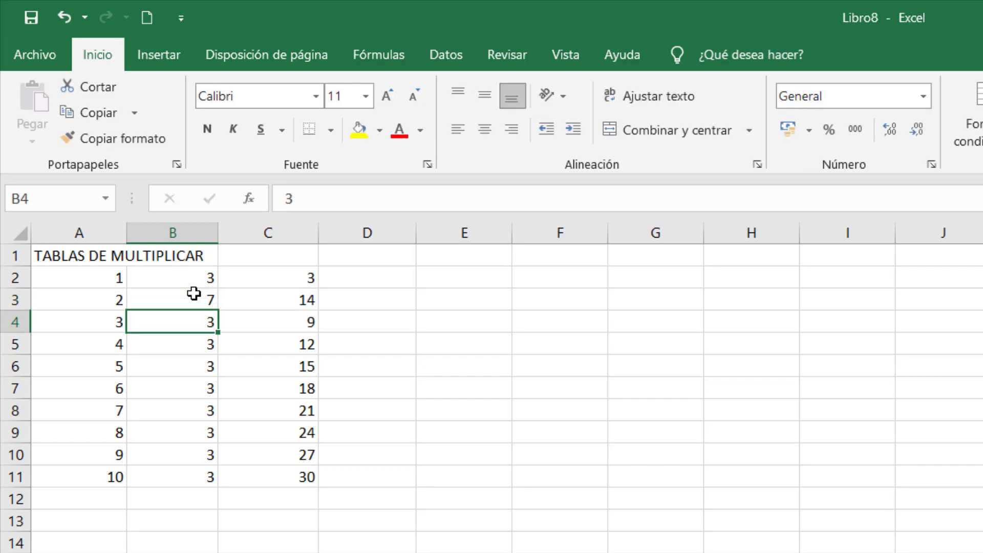
click(271, 297)
click(185, 301)
click(92, 302)
click(170, 305)
click(84, 301)
Step: Set cell B3 back to 3 and check the product formula in C3
click(176, 299)
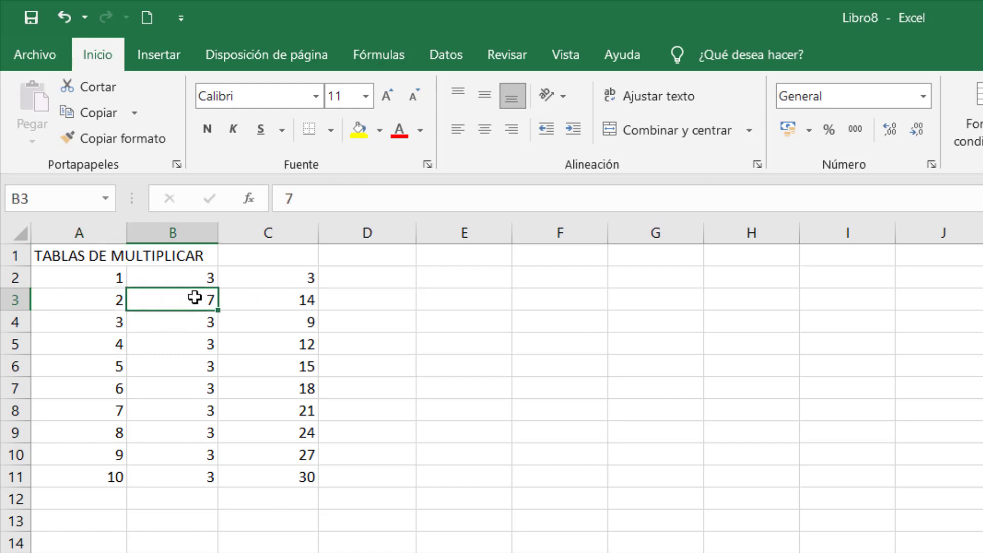
text(3)
key(Return)
click(301, 297)
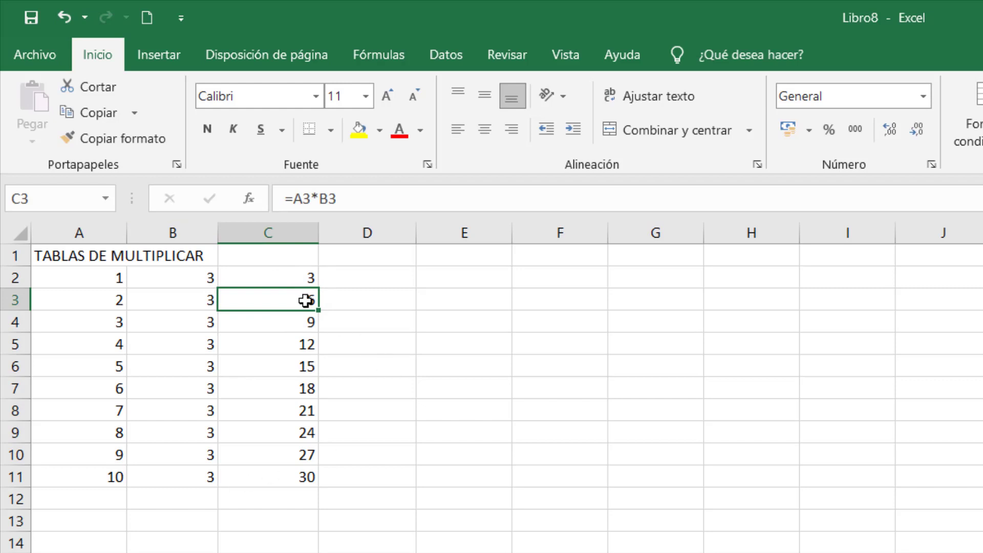
Step: Review the product formulas in C2 to C11 and the multiplier in B2 that they depend on
click(281, 284)
drag(281, 322, 284, 388)
click(288, 474)
drag(279, 278, 301, 471)
click(195, 281)
click(285, 279)
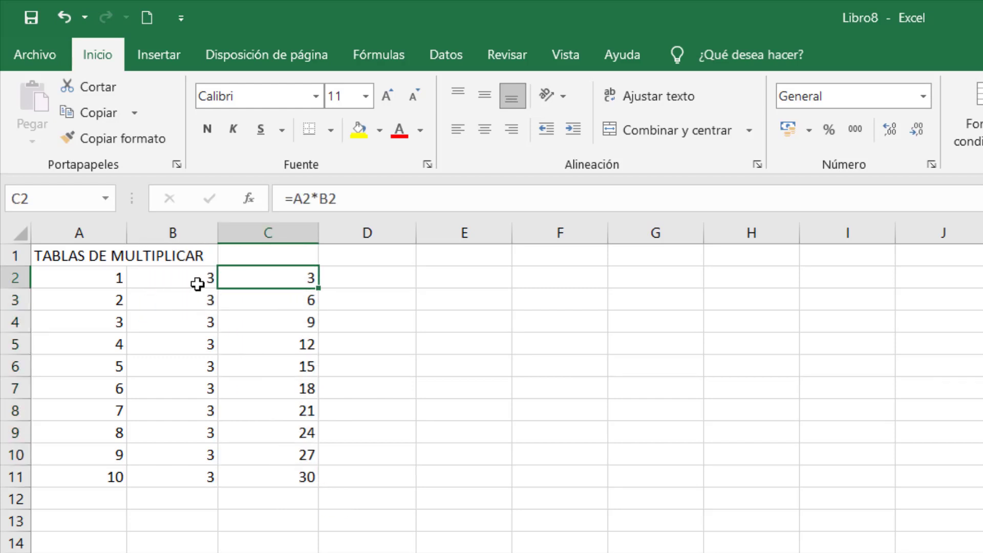
Step: Clear the repeated multipliers from cells B3 to B11, keeping only the 3 in B2
drag(194, 303, 196, 471)
key(Delete)
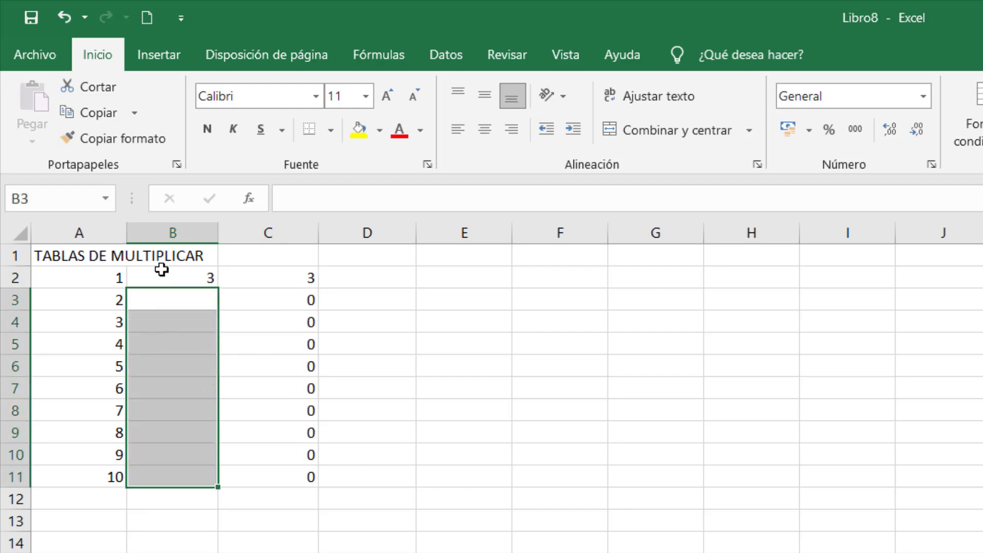
click(169, 278)
click(288, 285)
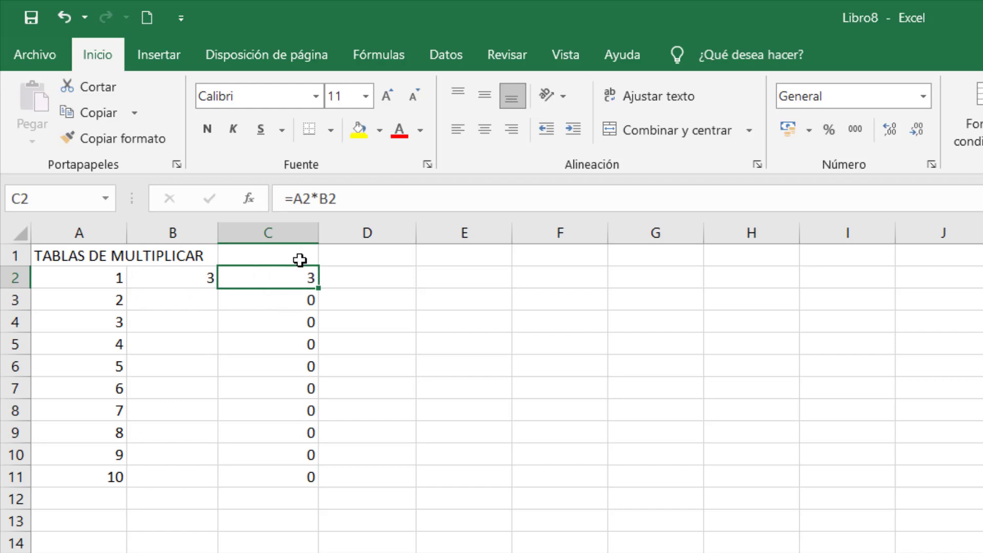
click(186, 278)
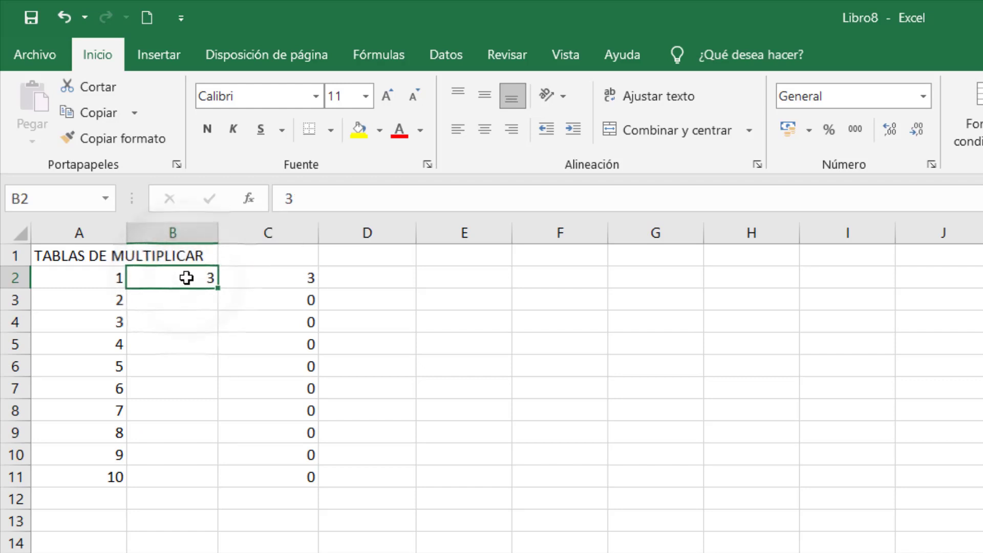
Step: Make the B2 reference absolute in C2's product formula so that it reads =A2*$B$2
click(256, 280)
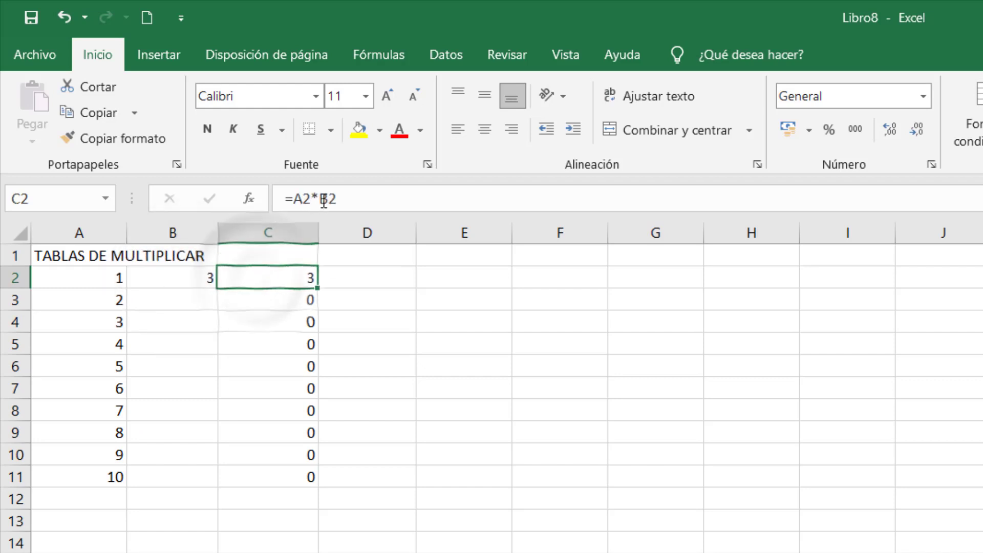
click(319, 199)
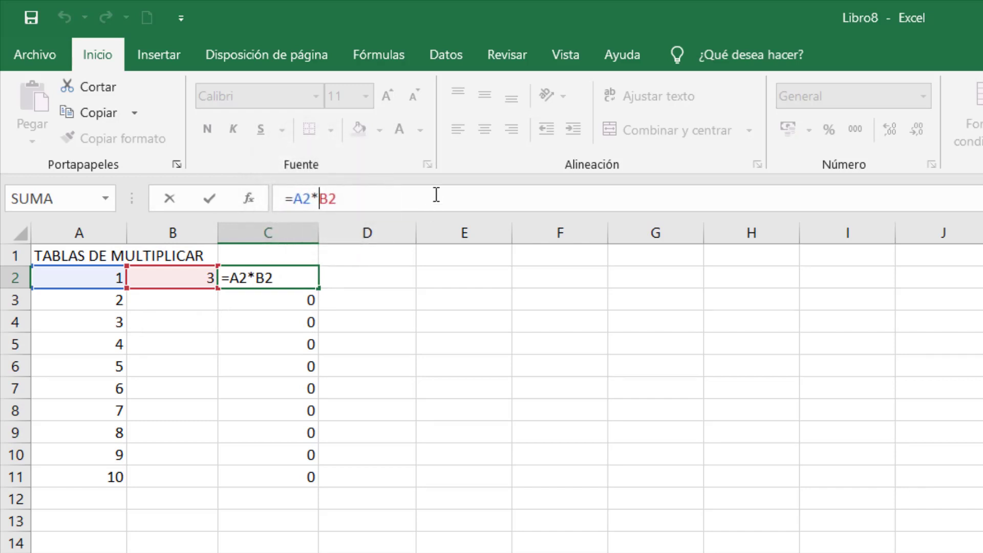
click(329, 204)
key(F4)
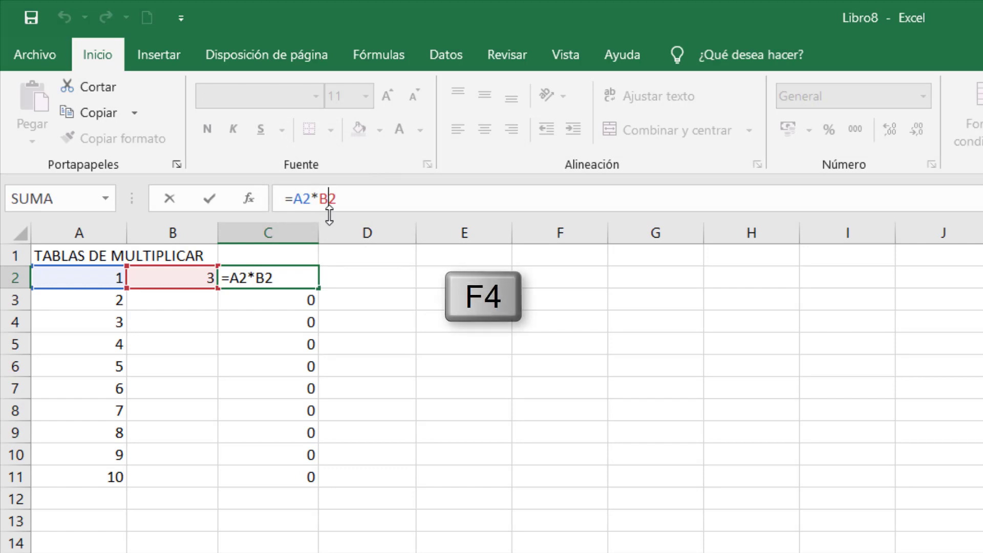
key(F4)
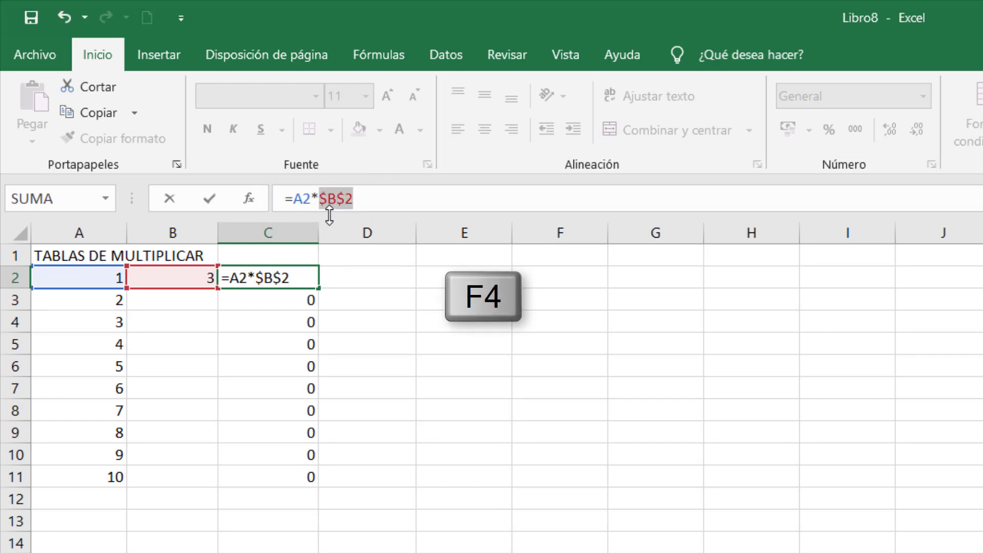
key(Return)
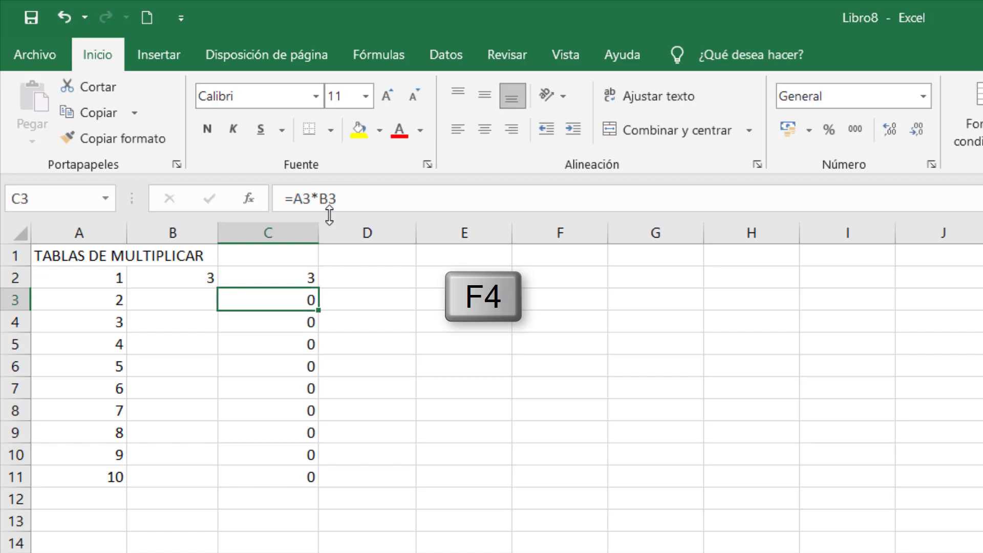
Step: Check the absolute reference in C2 and autofill the formula =A2*$B$2 down column C to row 11
click(294, 280)
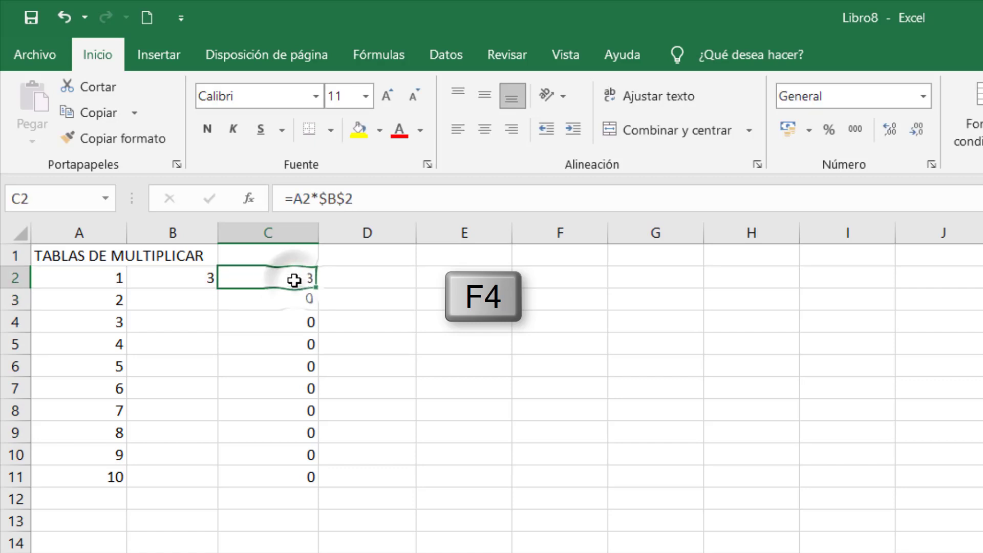
click(331, 197)
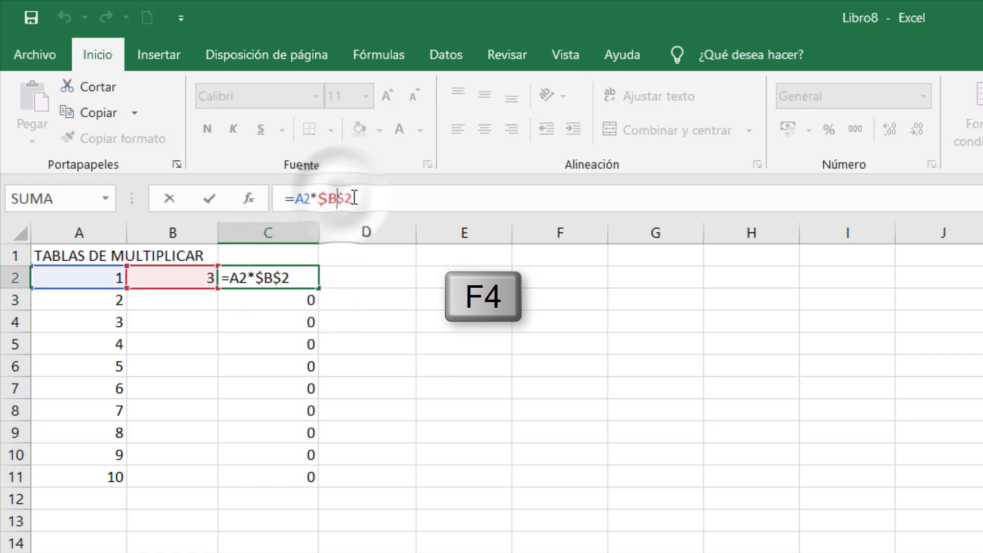
click(288, 344)
click(294, 281)
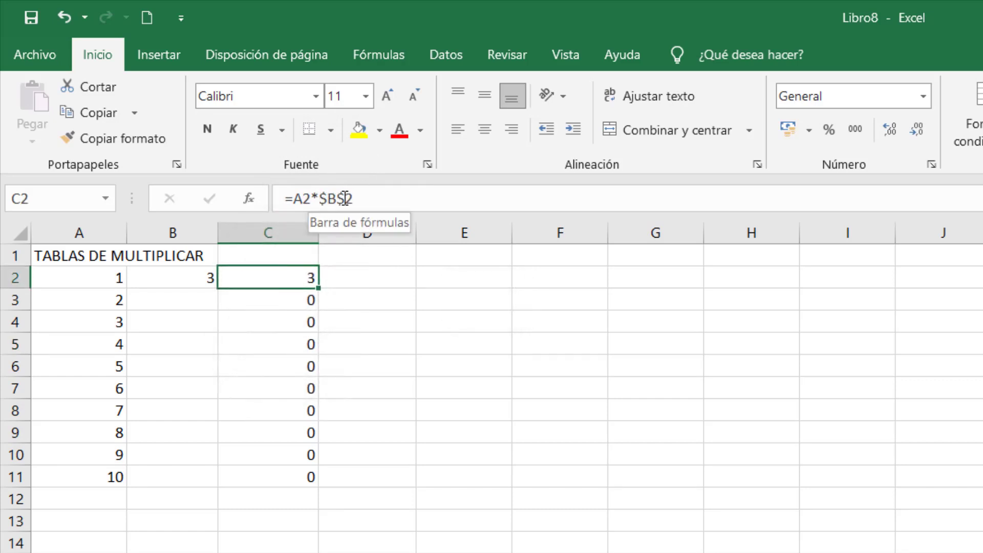
drag(321, 291, 321, 487)
click(286, 297)
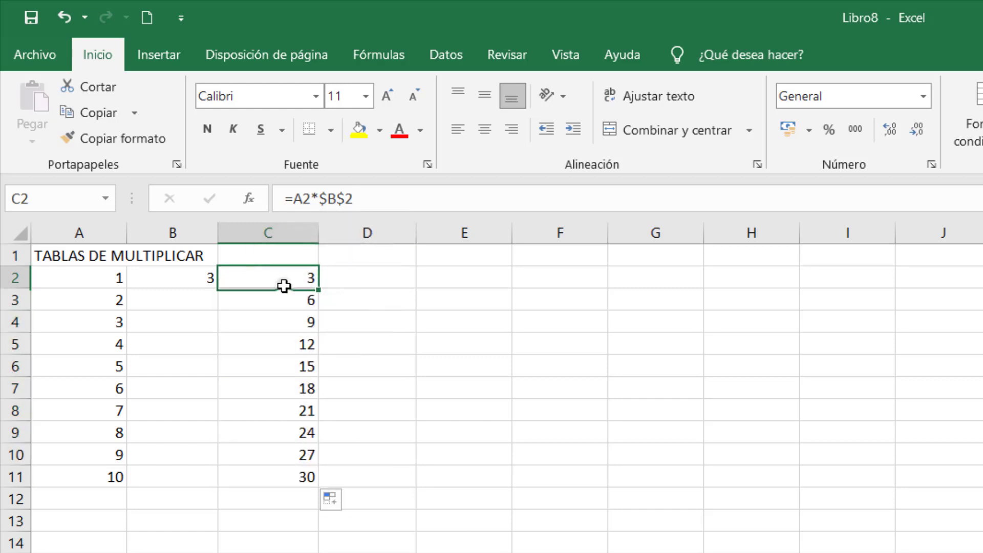
Step: Compare the relative and absolute references in the copied formulas from C2 to C11
click(287, 340)
click(292, 412)
click(286, 433)
click(290, 455)
click(290, 476)
click(276, 320)
click(280, 299)
click(281, 277)
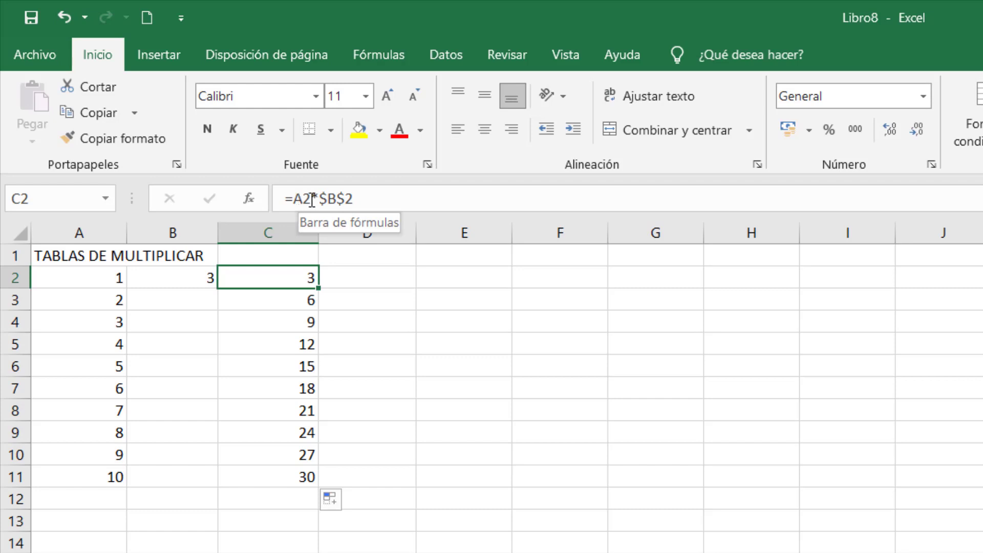
click(291, 322)
click(296, 410)
click(290, 432)
click(288, 471)
click(285, 276)
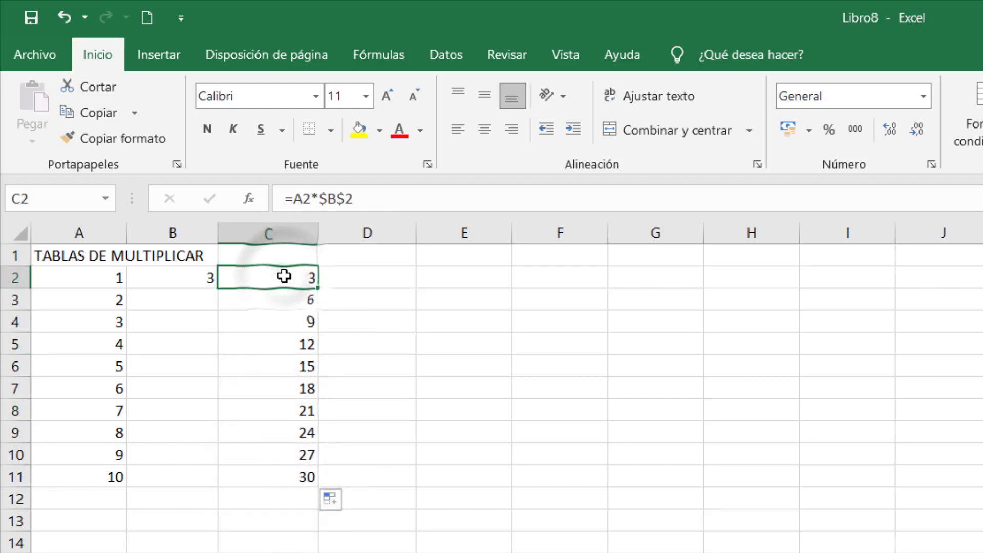
Step: Try several multipliers in turn in cell B2, including 4, 5, 7 and 8, to recalculate the table
click(182, 277)
text(4)
key(Return)
click(183, 277)
text(5)
key(Return)
click(183, 278)
key(Return)
click(183, 277)
text(7)
key(Return)
click(183, 278)
text(8)
key(Return)
Step: Enter 565 as the multiplier in cell B2 and shorten it to 56
click(183, 278)
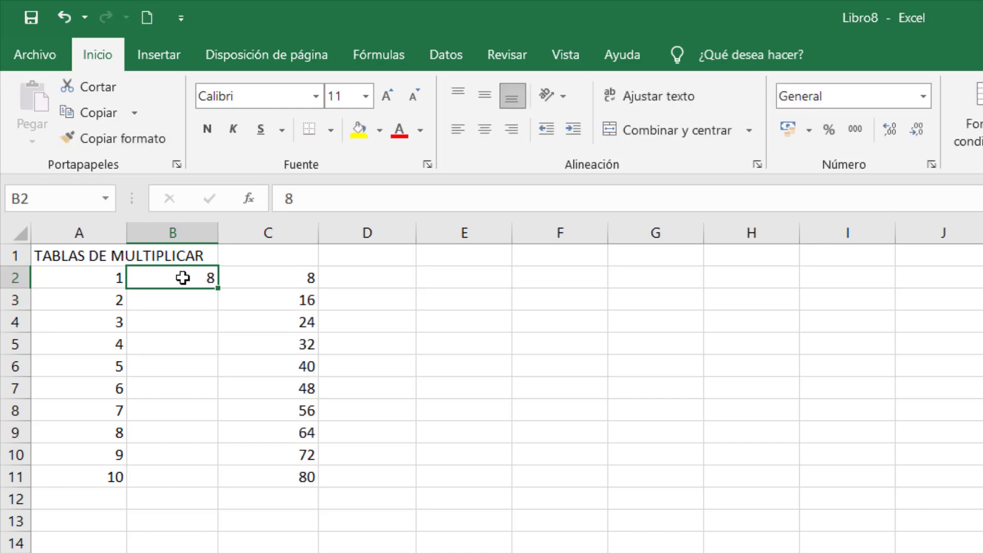
text(565)
key(Return)
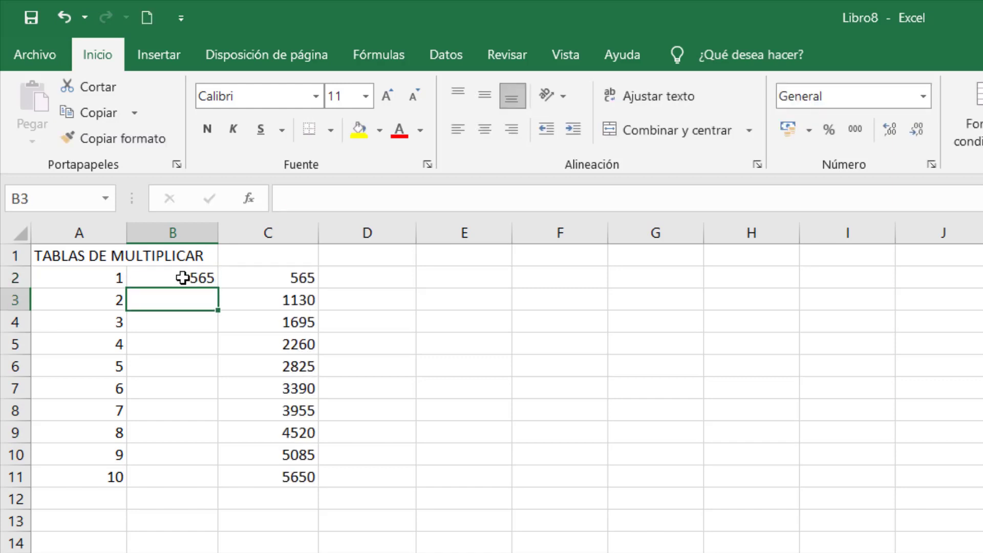
click(183, 278)
key(F2)
key(BackSpace)
key(Return)
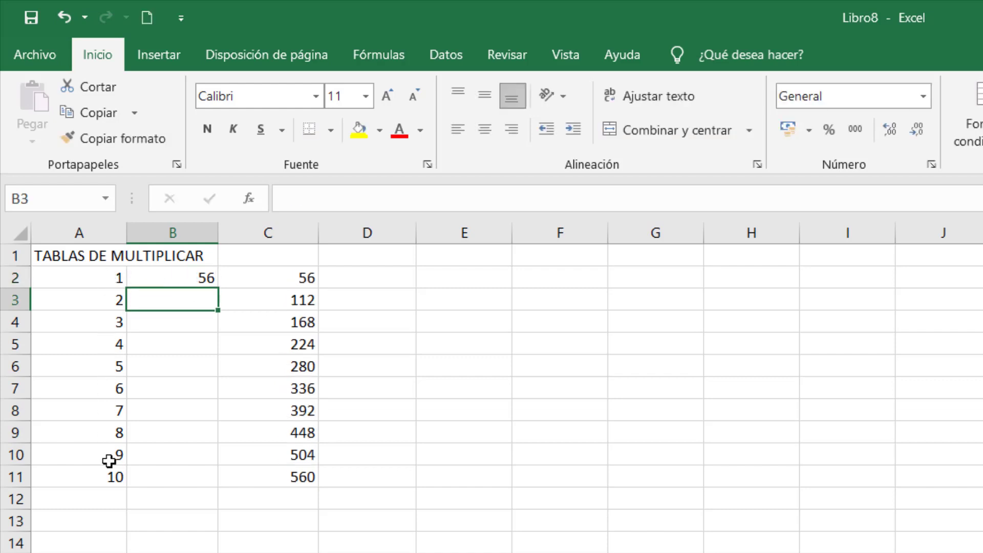
Step: Check the fixed $B$2 reference in the formulas in C2, C8, C9 and C11
click(276, 283)
click(281, 405)
click(282, 433)
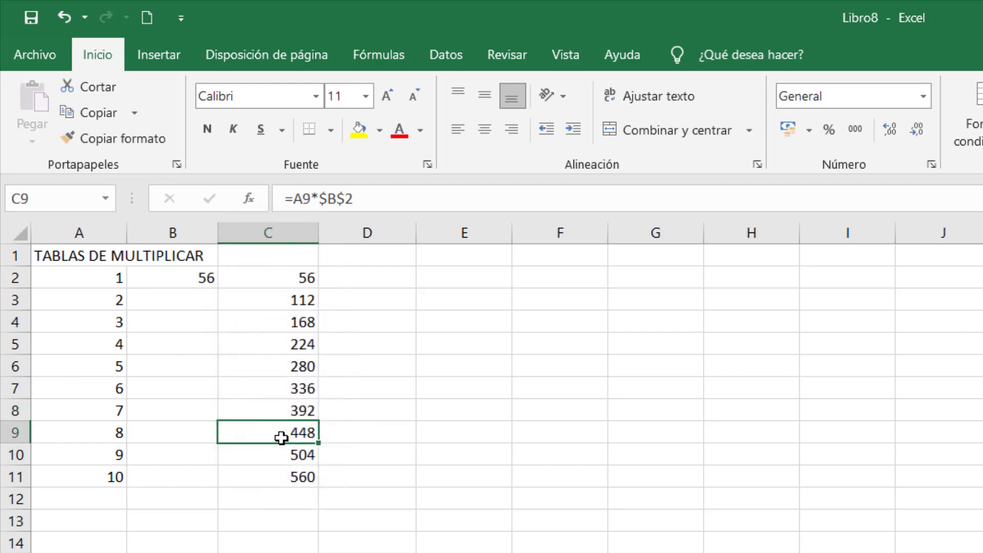
click(271, 474)
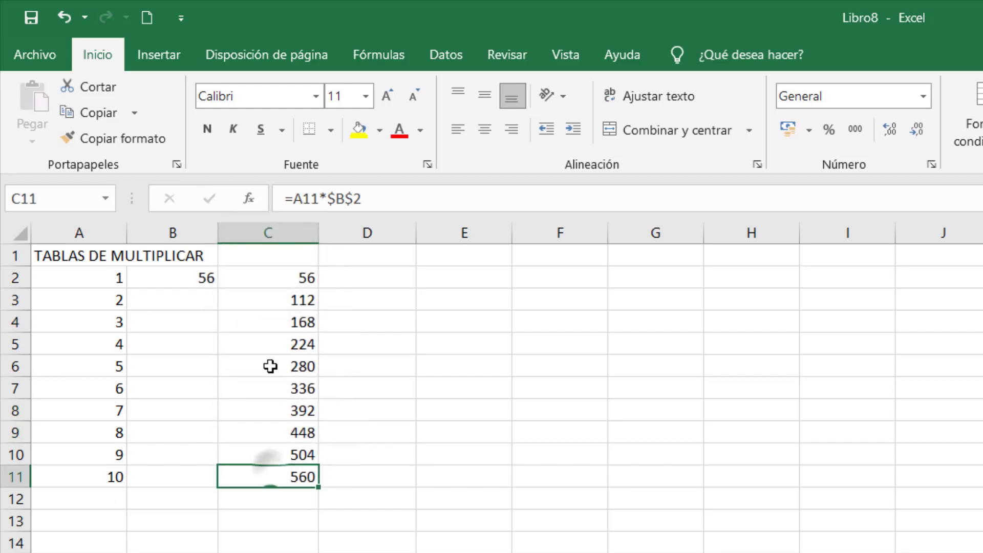
click(256, 271)
click(263, 255)
Step: Cycle the B2 reference in C2's formula through its mixed, relative and absolute forms, ending on $B$2
click(267, 276)
click(337, 199)
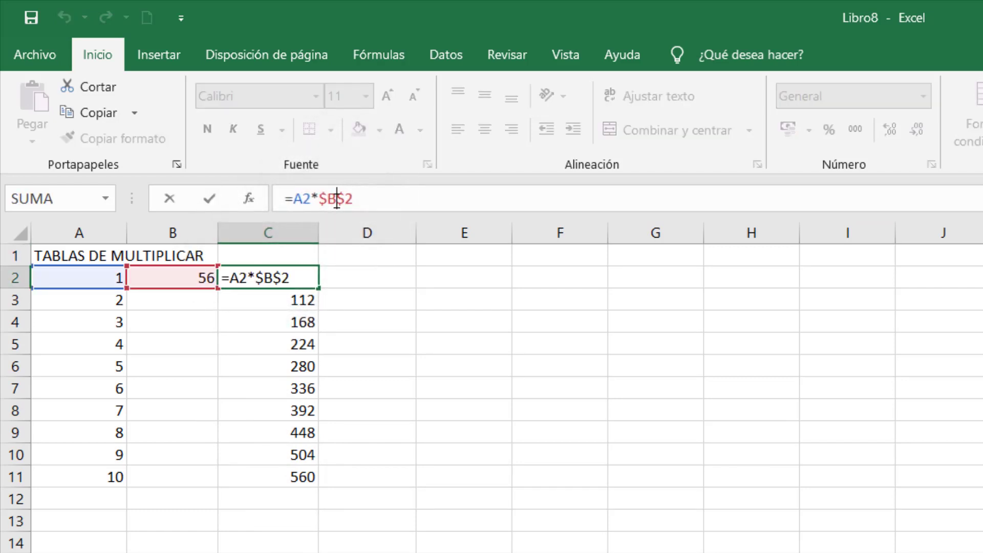
key(F4)
key(F4)
key(F4)
key(F4)
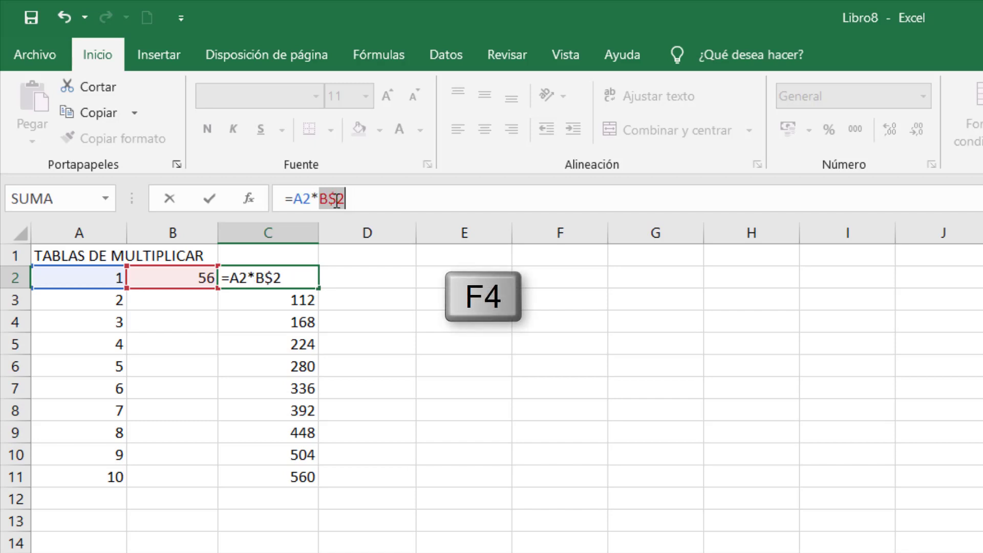
key(F4)
key(F4)
key(F4)
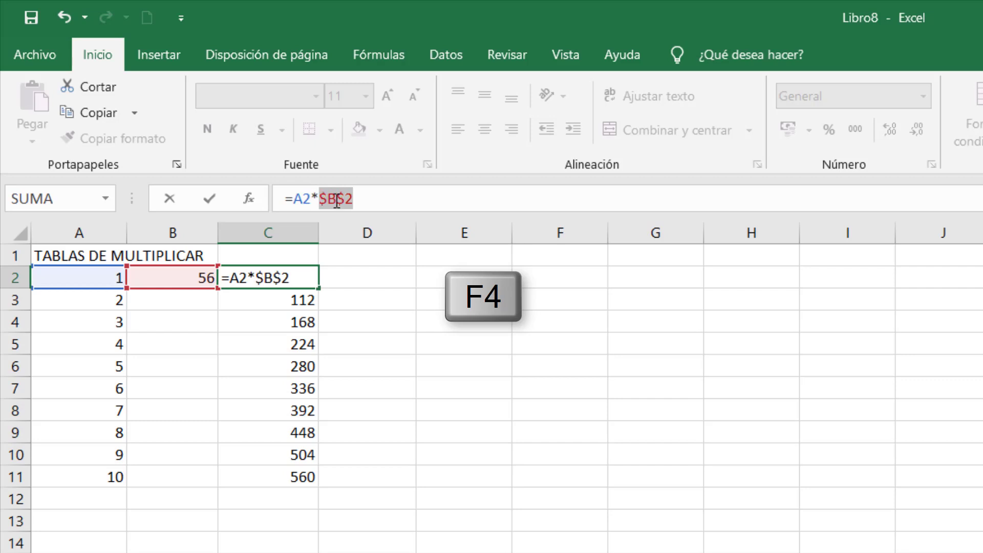
key(Return)
key(Up)
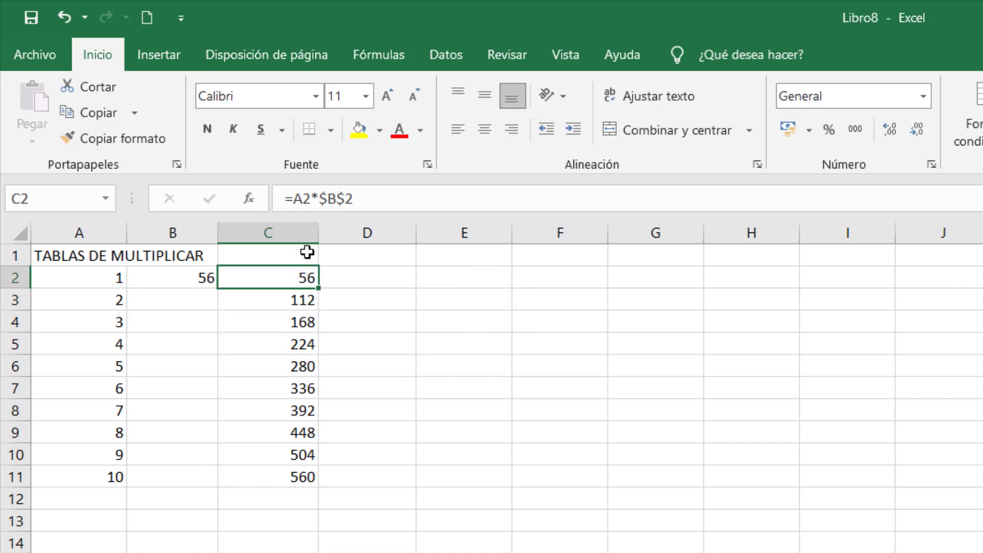
Step: Change the $B$2 reference in C2's formula to a relative one so that it reads =A2*B2
click(340, 198)
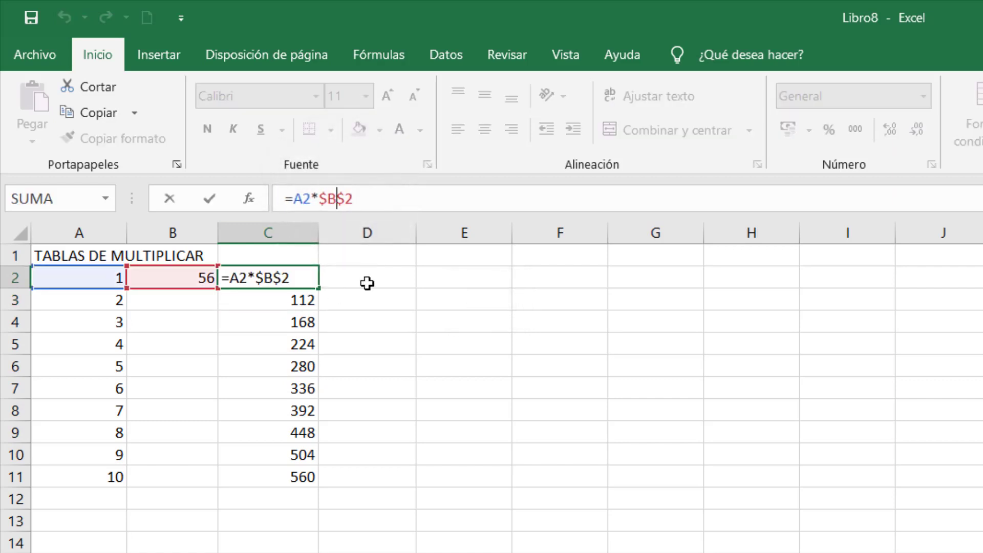
key(F4)
key(F4)
key(F4)
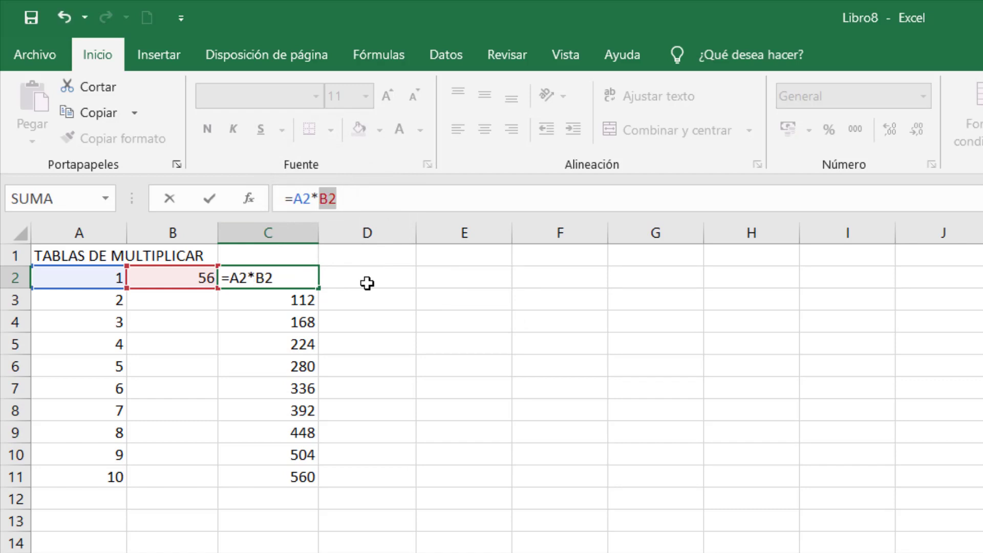
key(Return)
Step: Compare the formulas in C2 and C3, autofill =A2*B2 from C2 down to row 11, and check the copies
click(309, 280)
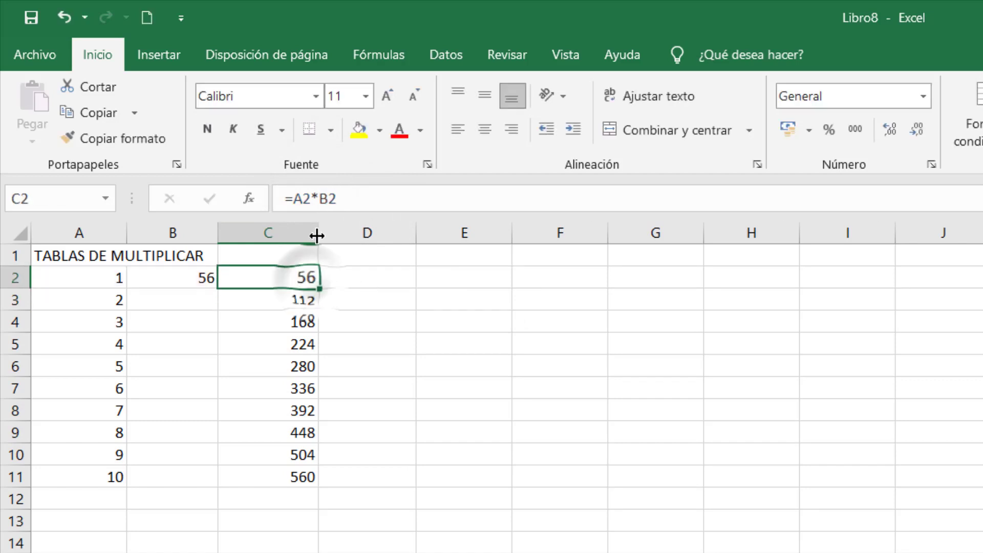
click(302, 298)
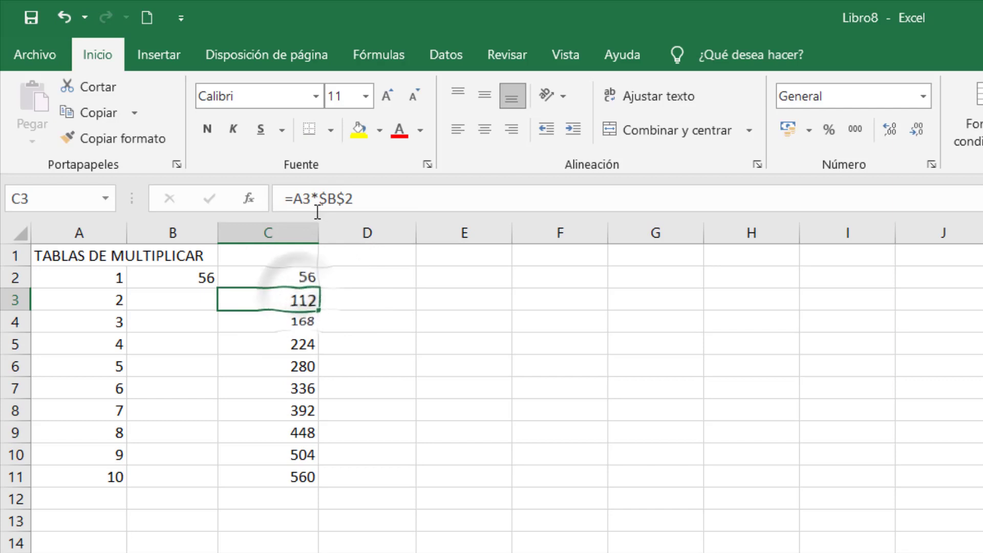
click(266, 328)
click(303, 281)
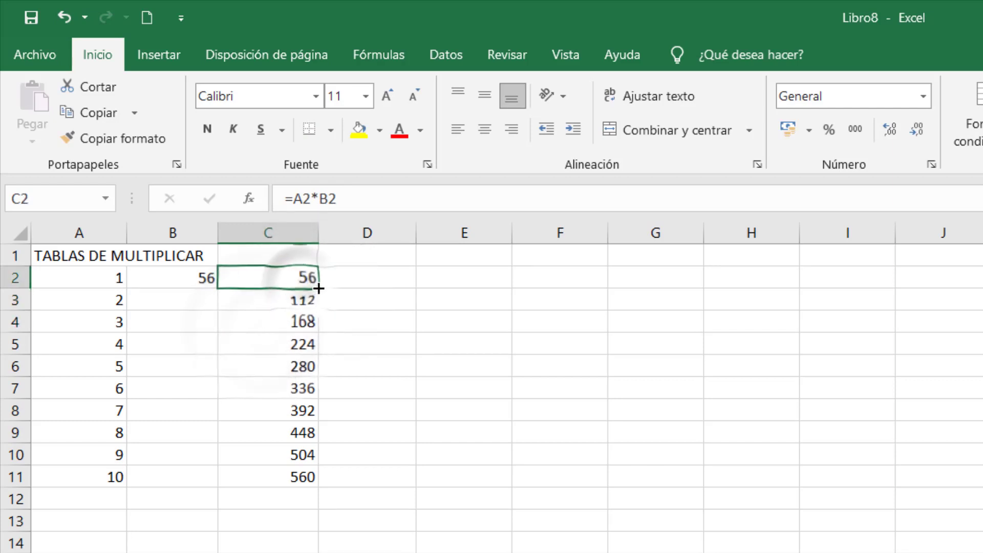
drag(318, 326, 322, 478)
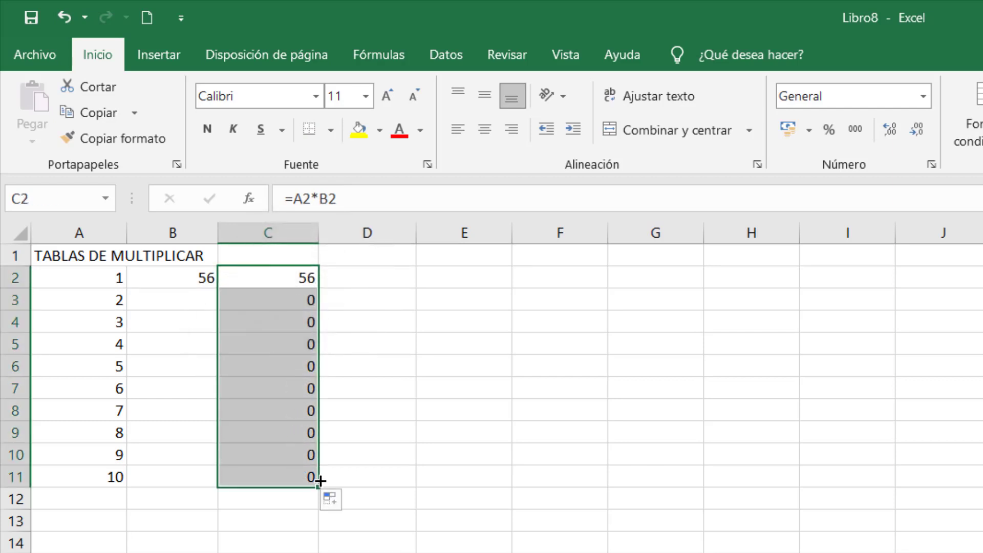
click(259, 302)
click(276, 388)
click(277, 454)
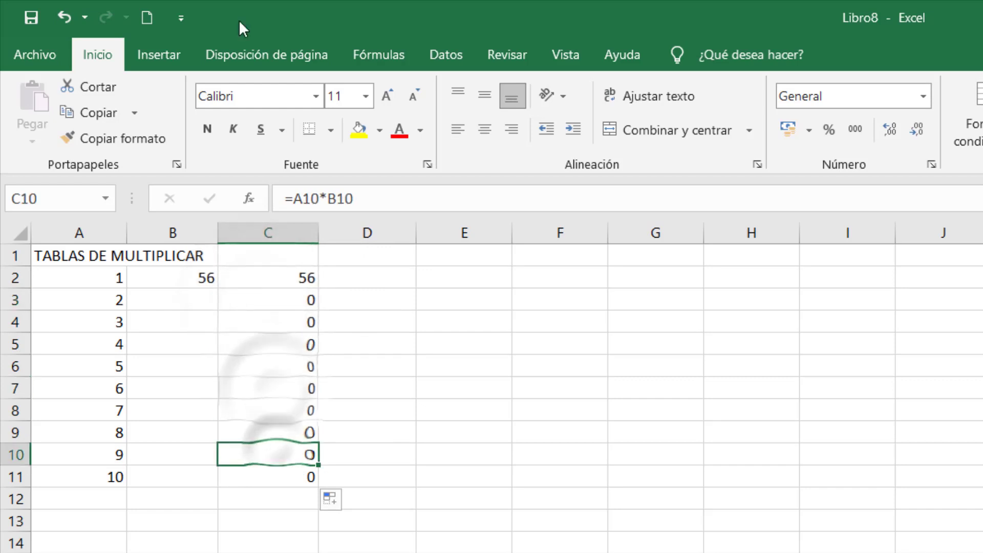
Step: Undo the autofill and the relative-reference change in column C, and check the $B$2 formulas in C3, C6 and C10
click(60, 15)
click(60, 15)
click(276, 366)
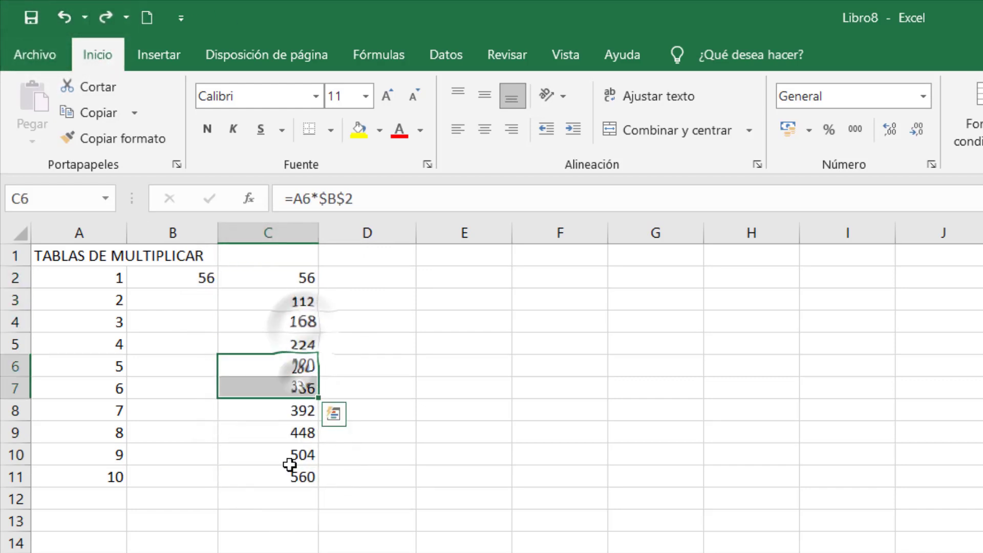
click(279, 455)
click(244, 296)
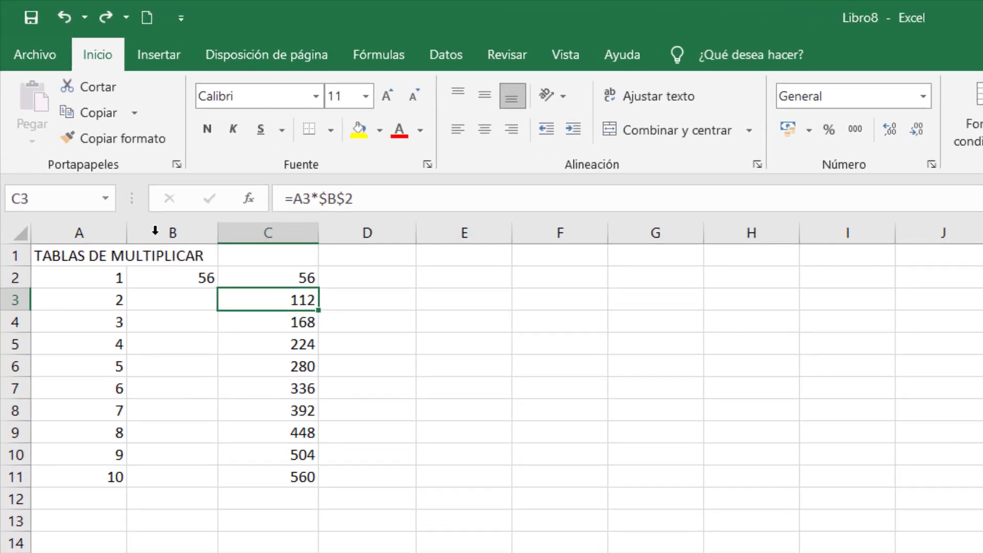
Step: Make row 2 taller and resize columns A to E together to one equal width
drag(24, 287, 20, 320)
drag(121, 230, 495, 229)
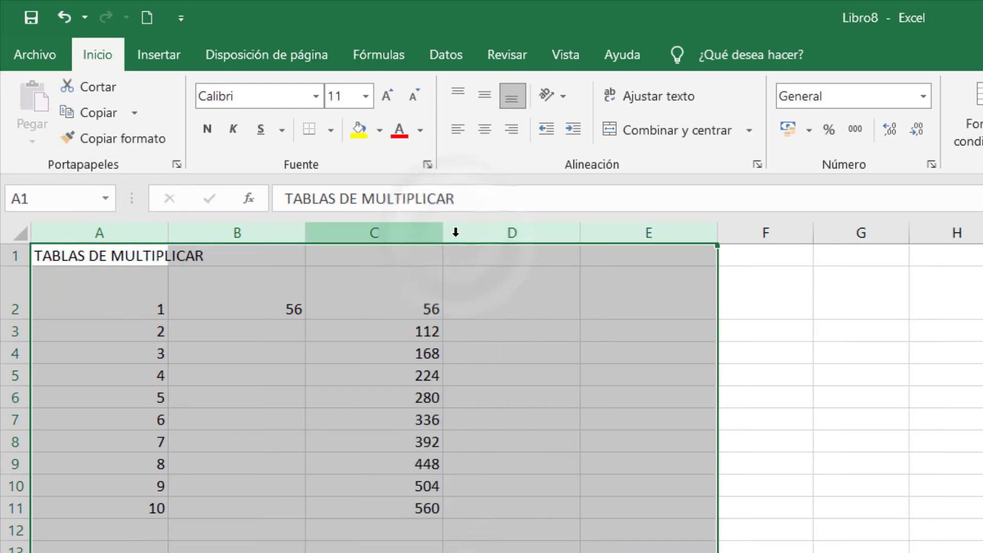
drag(309, 228, 226, 230)
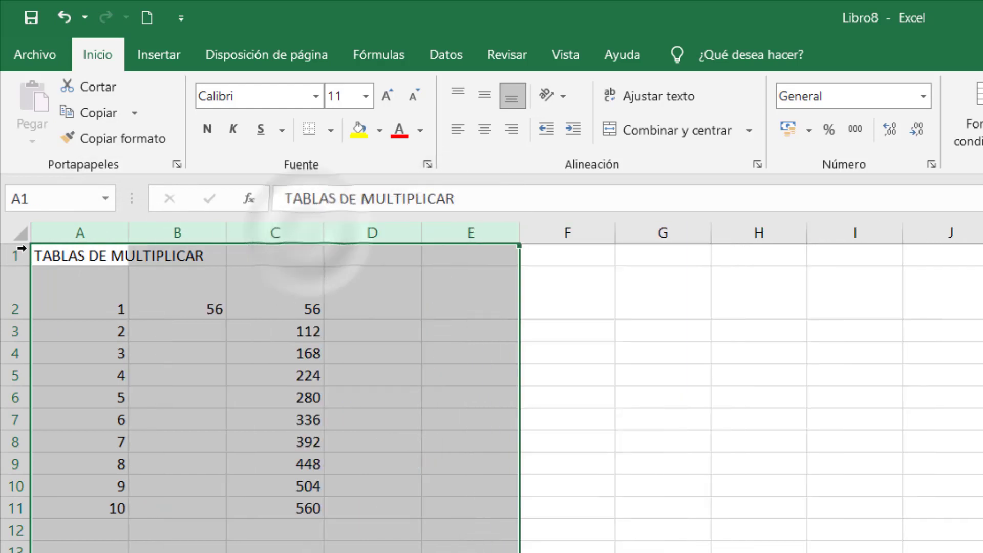
Step: Enlarge all rows of the whole sheet to one equal height and all columns to one equal, wider width
click(19, 232)
drag(15, 308, 15, 311)
drag(130, 231, 141, 230)
click(585, 416)
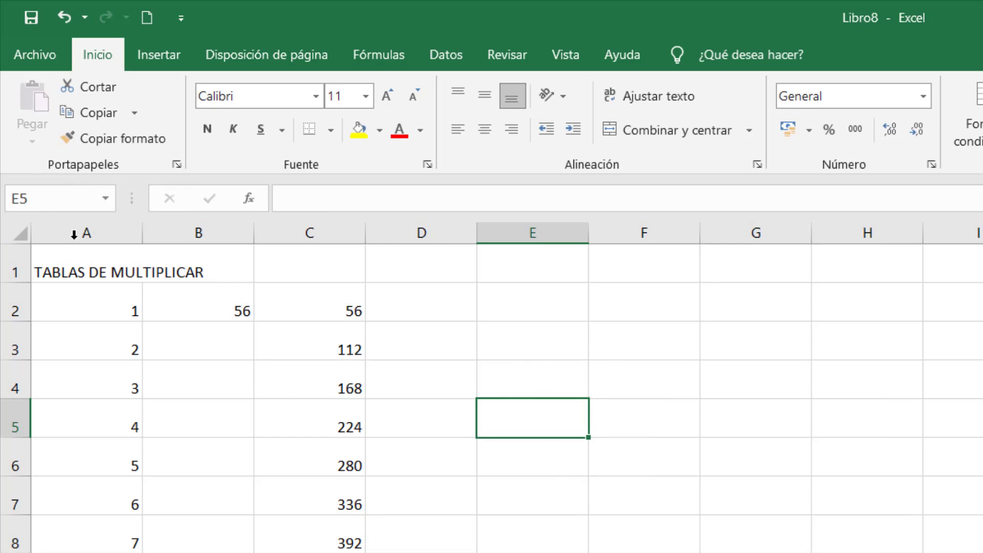
Step: Reduce all rows of the whole sheet to a smaller equal height and all columns to a narrower equal width
click(20, 237)
drag(15, 284, 16, 275)
drag(141, 233, 117, 232)
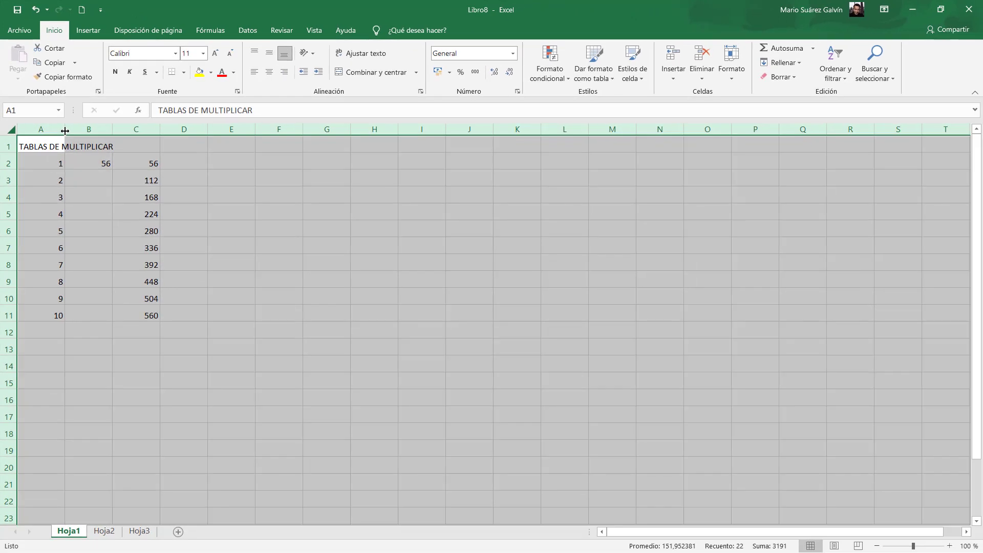
drag(65, 131, 61, 131)
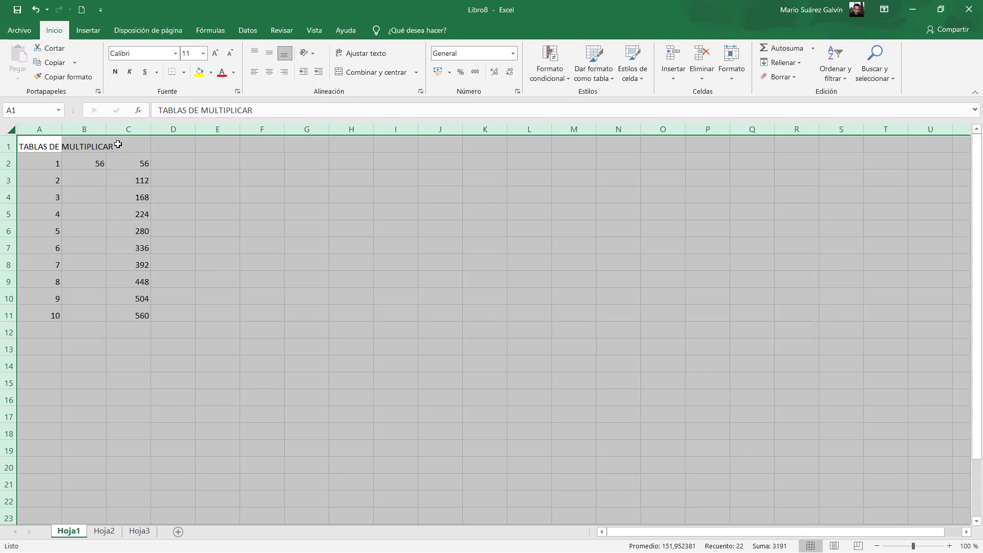
click(214, 200)
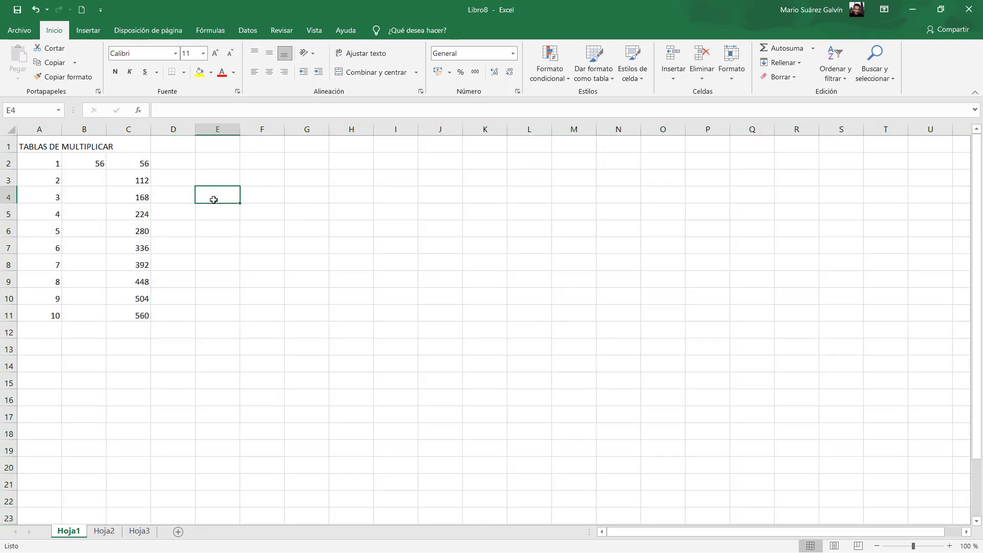
click(166, 162)
click(132, 162)
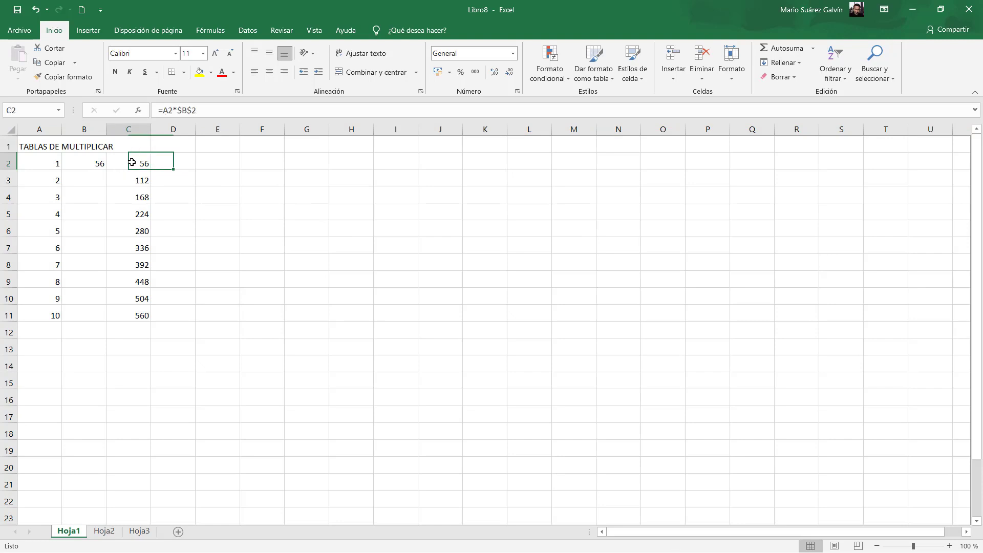
click(39, 146)
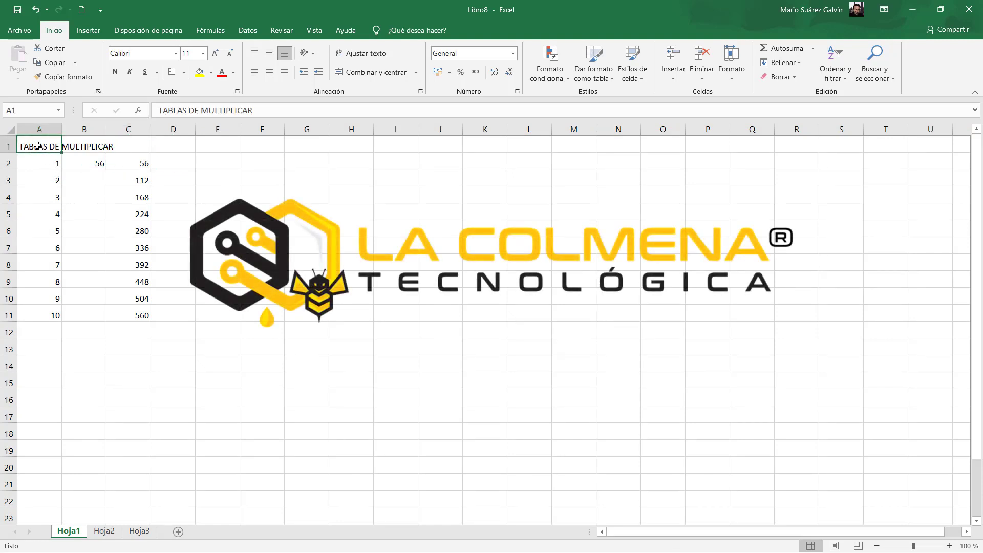
key(Down)
key(Right)
key(Right)
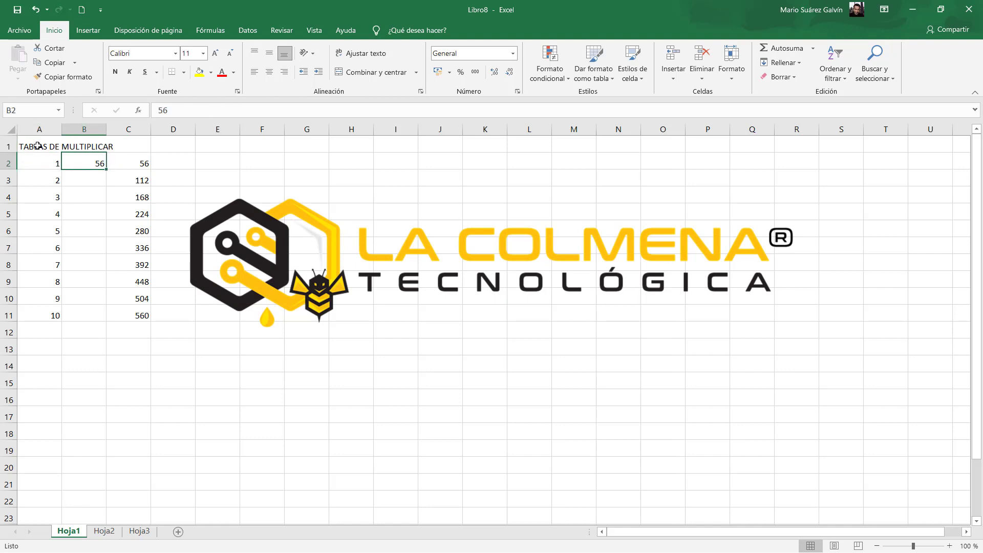
key(Left)
key(Left)
key(Down)
key(Up)
key(Up)
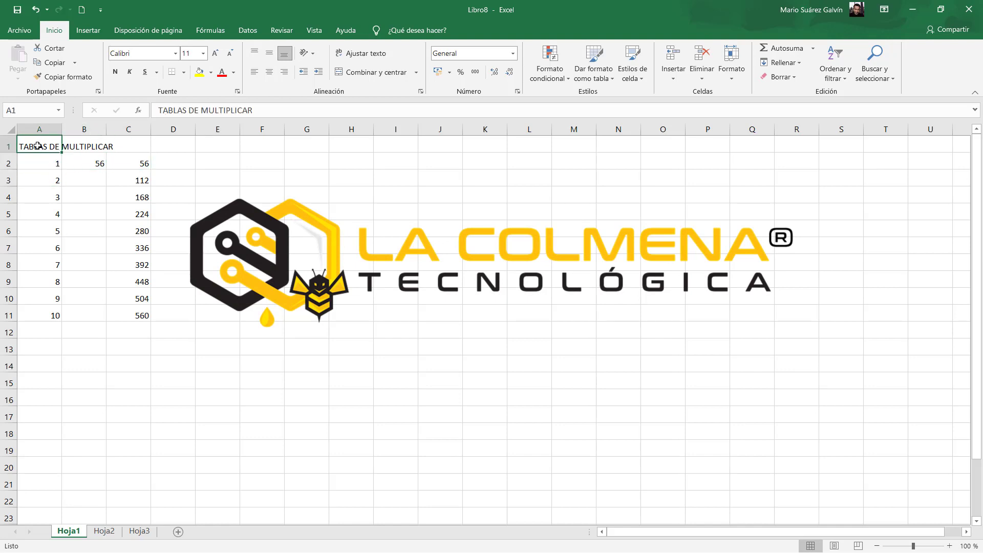